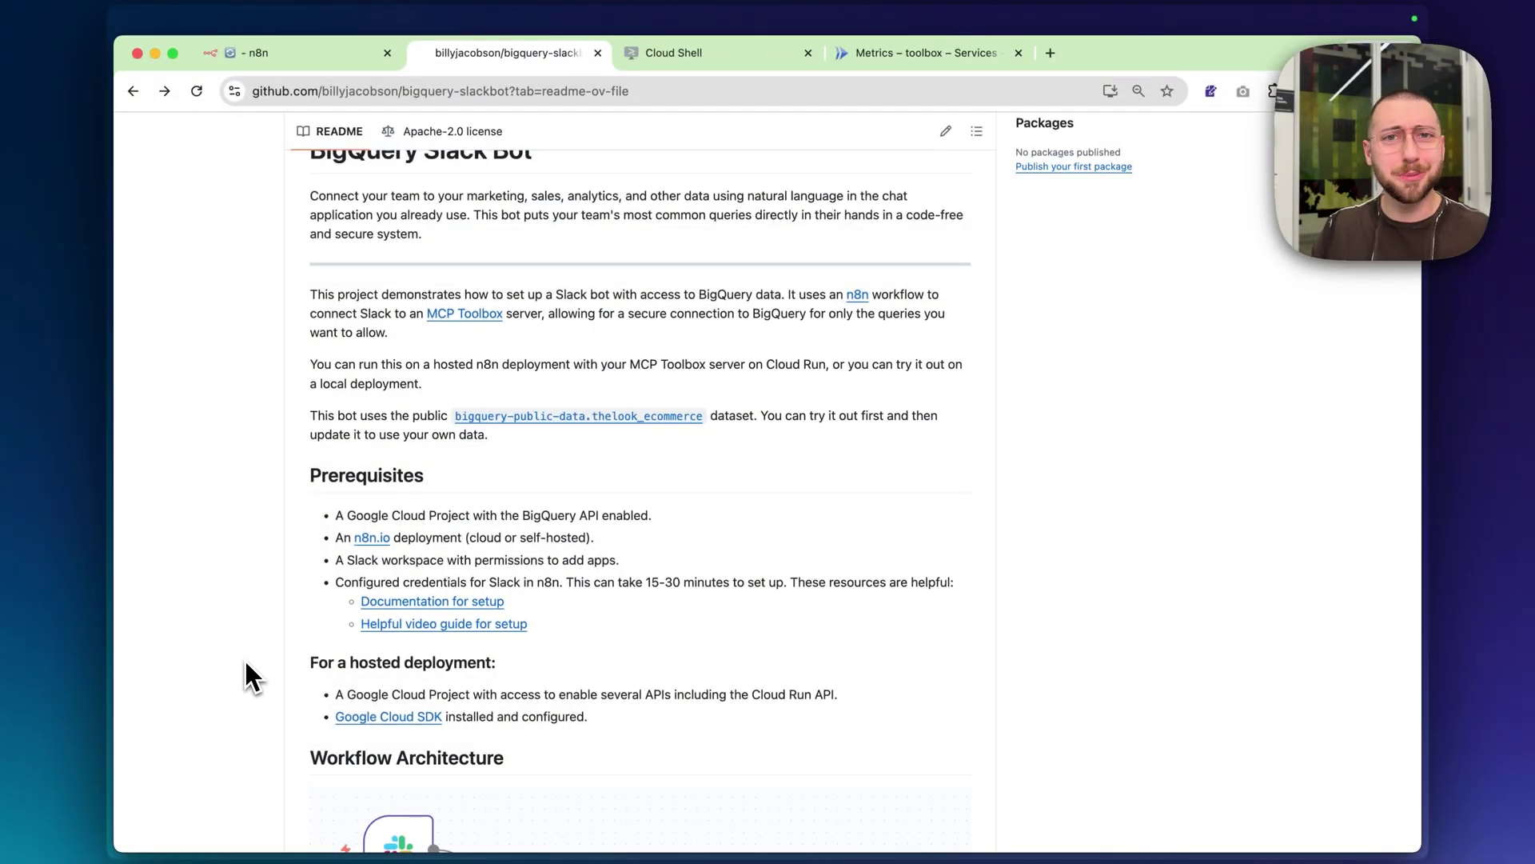
Read the README's prerequisites and workflow architecture, then highlight the paragraph about the public bigquery-public-data.thelook_ecommerce dataset
scroll(252, 678, "down", 3)
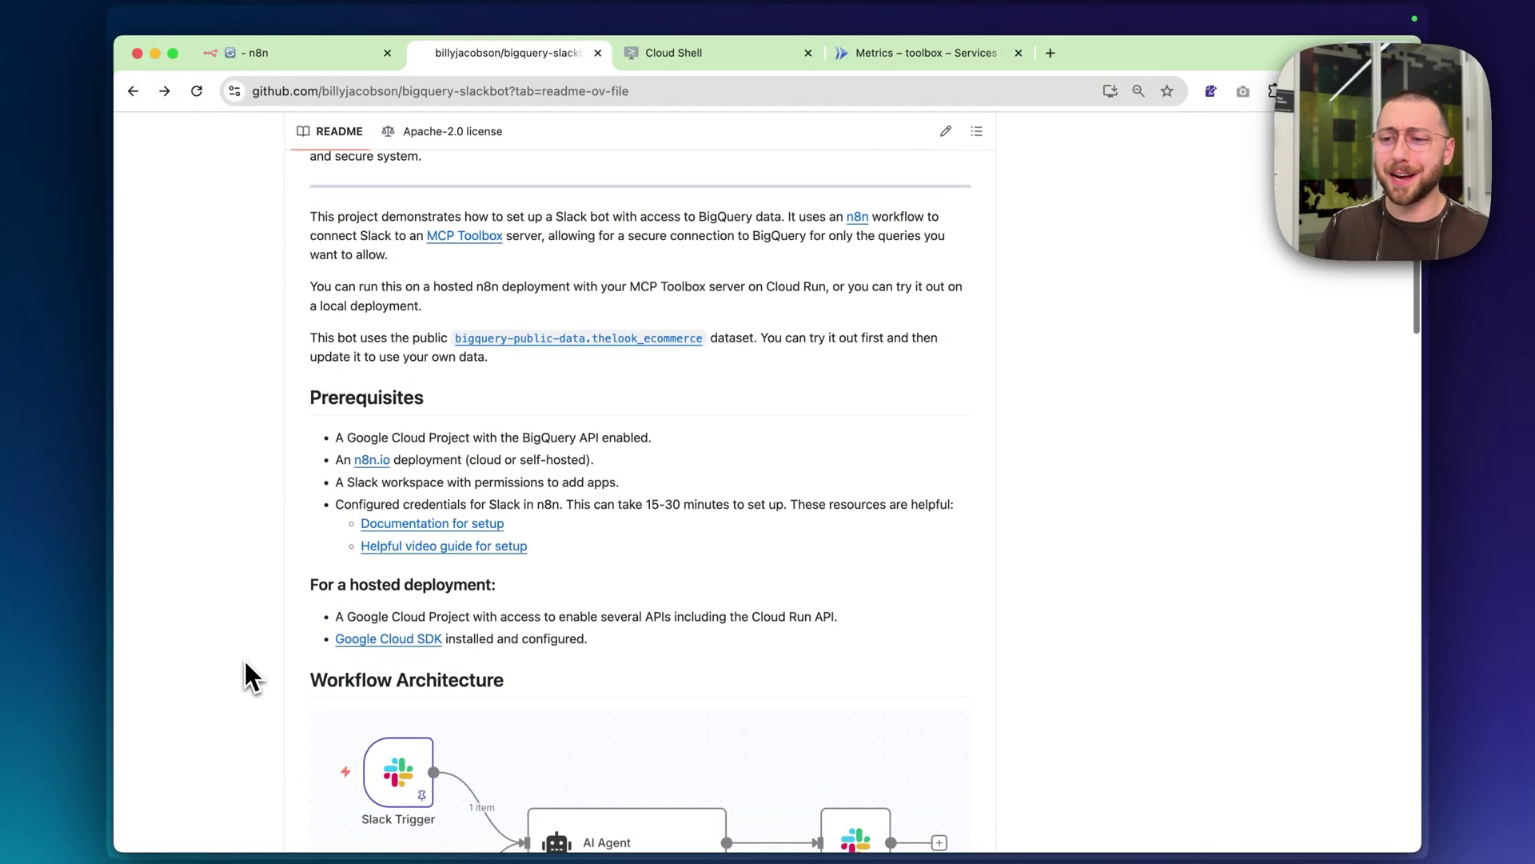
scroll(248, 676, "down", 10)
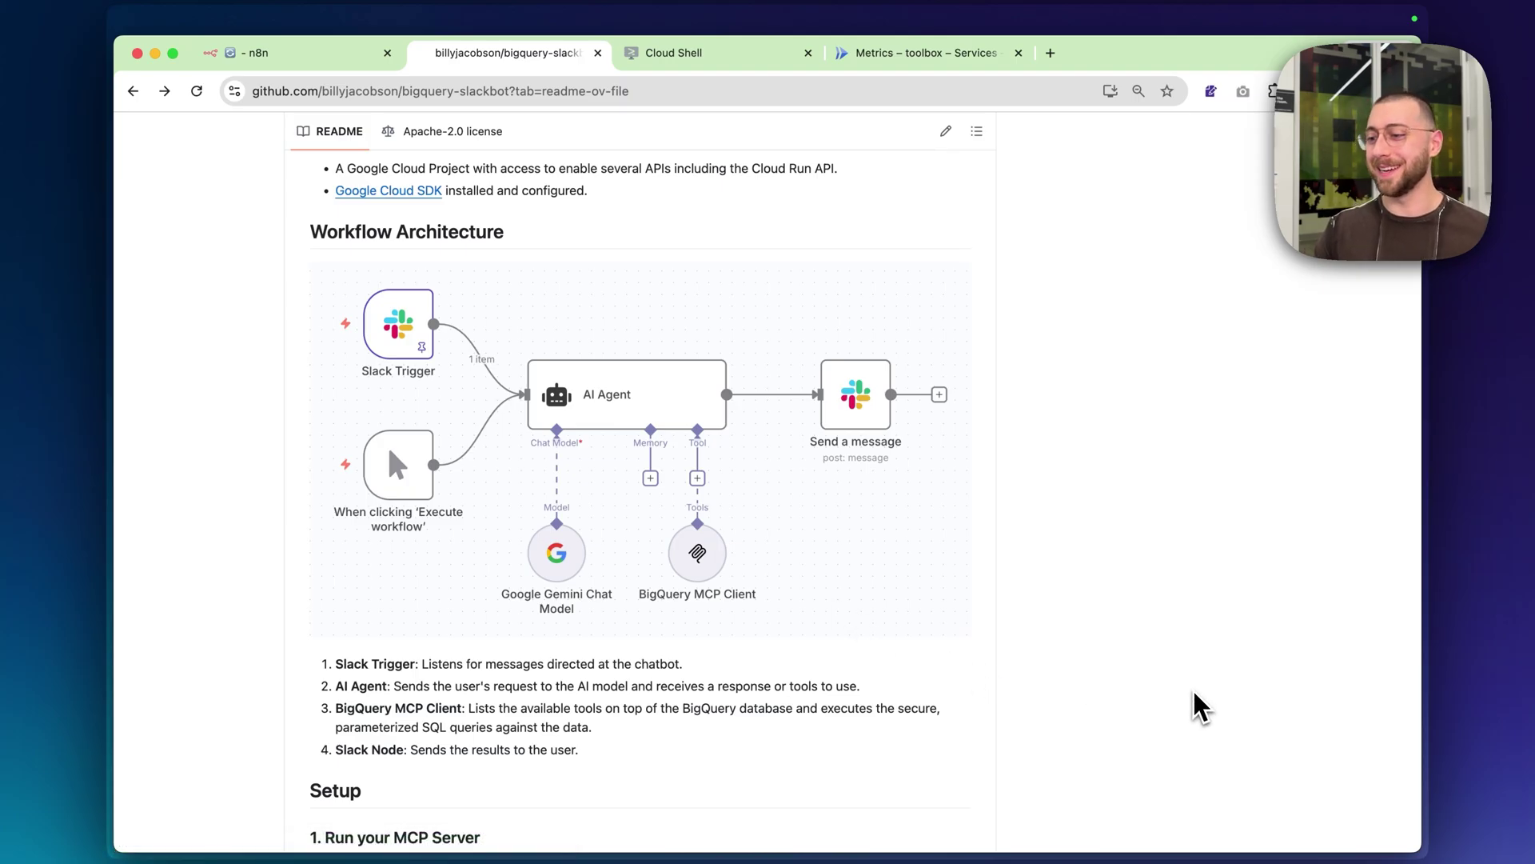
scroll(1197, 703, "up", 5)
triple_click(318, 299)
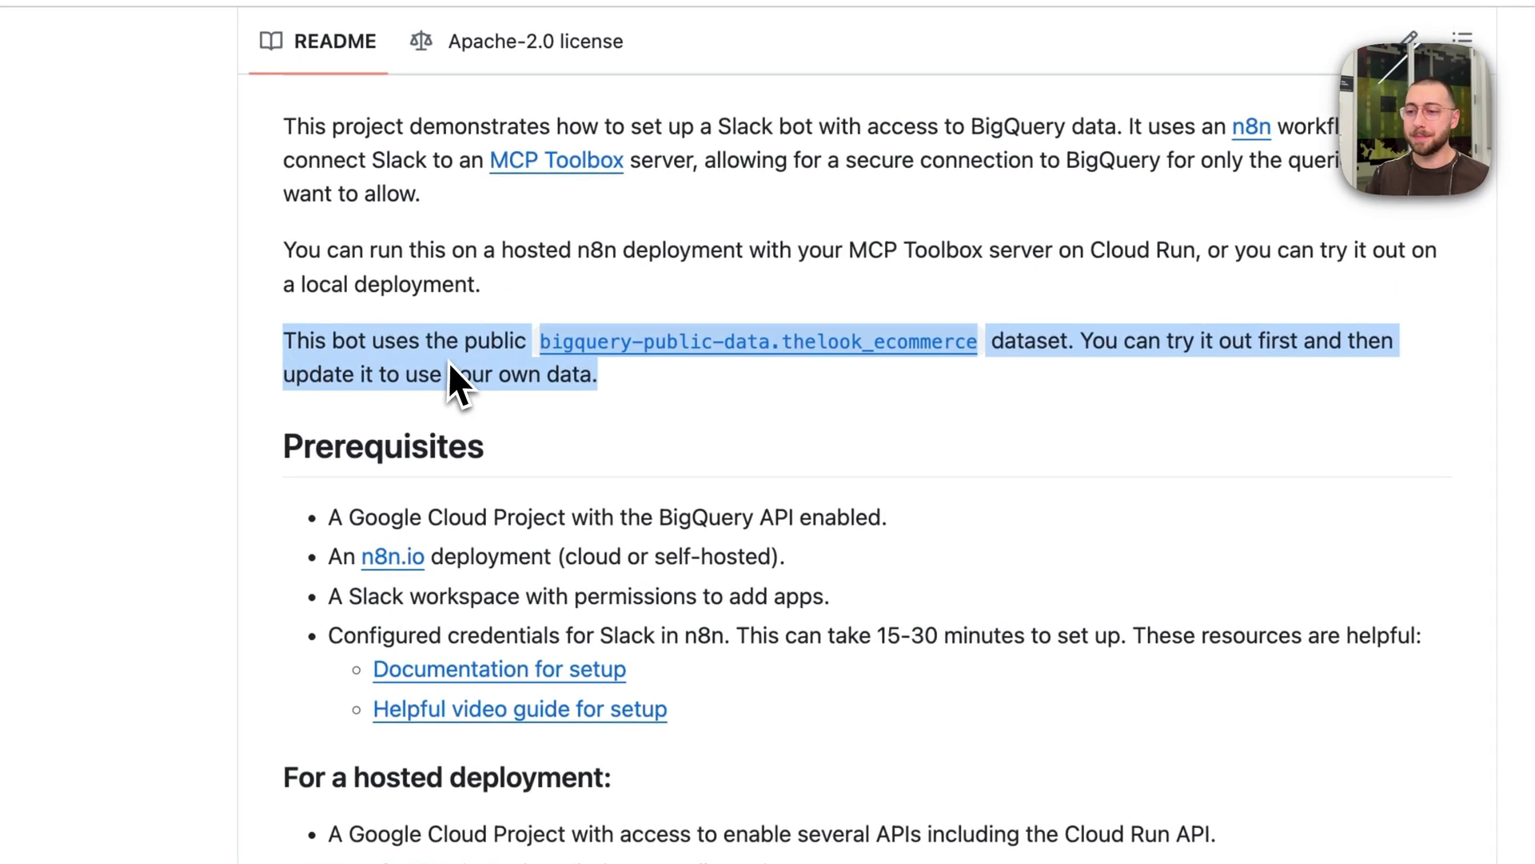
left_click(643, 418)
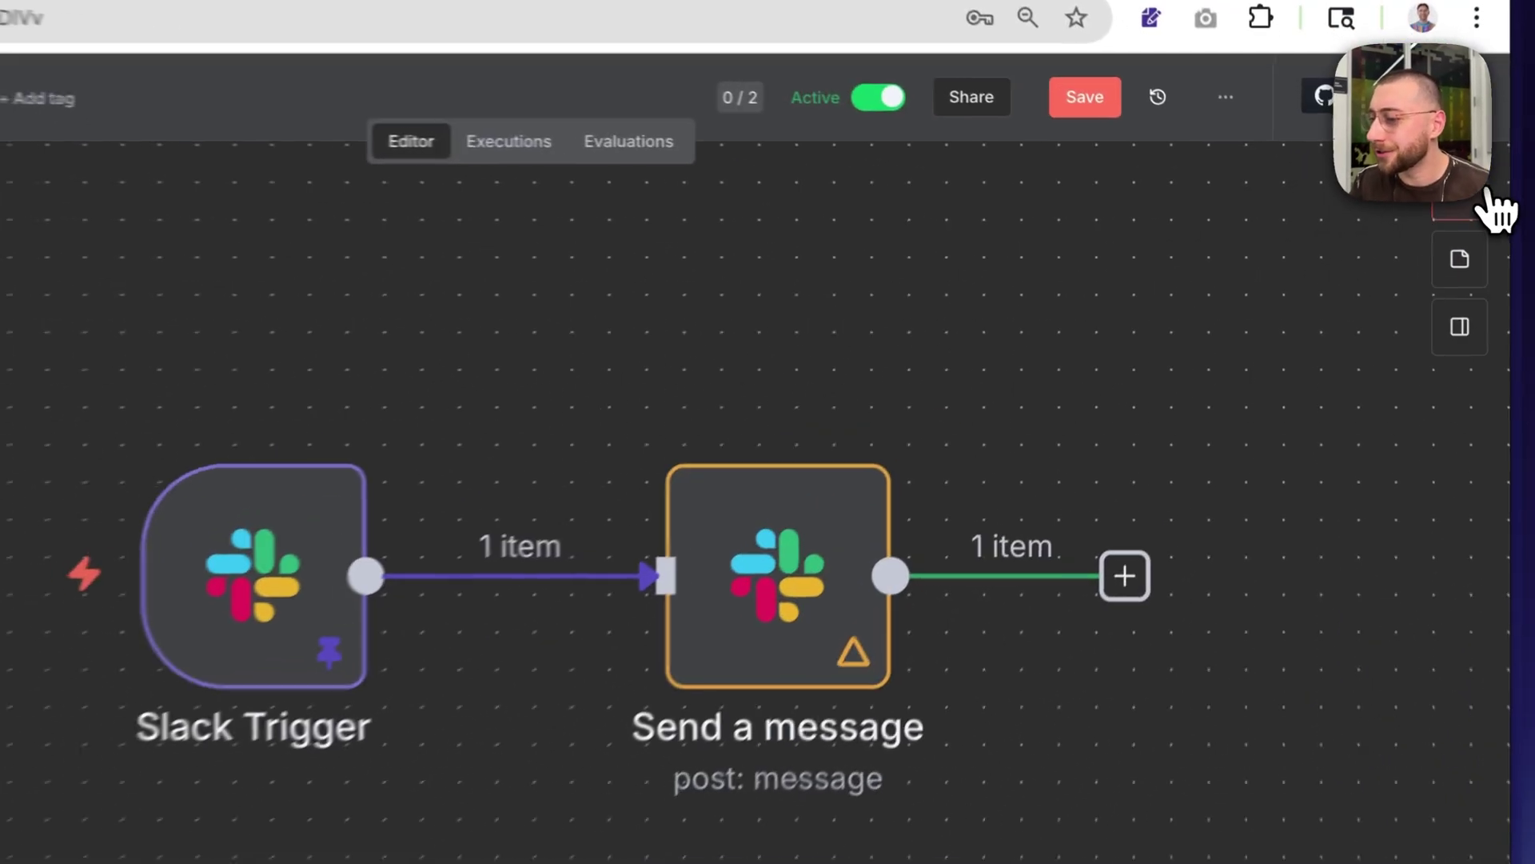
Browse the AI nodes available for the n8n workflow, then return to the node categories
left_click(1398, 202)
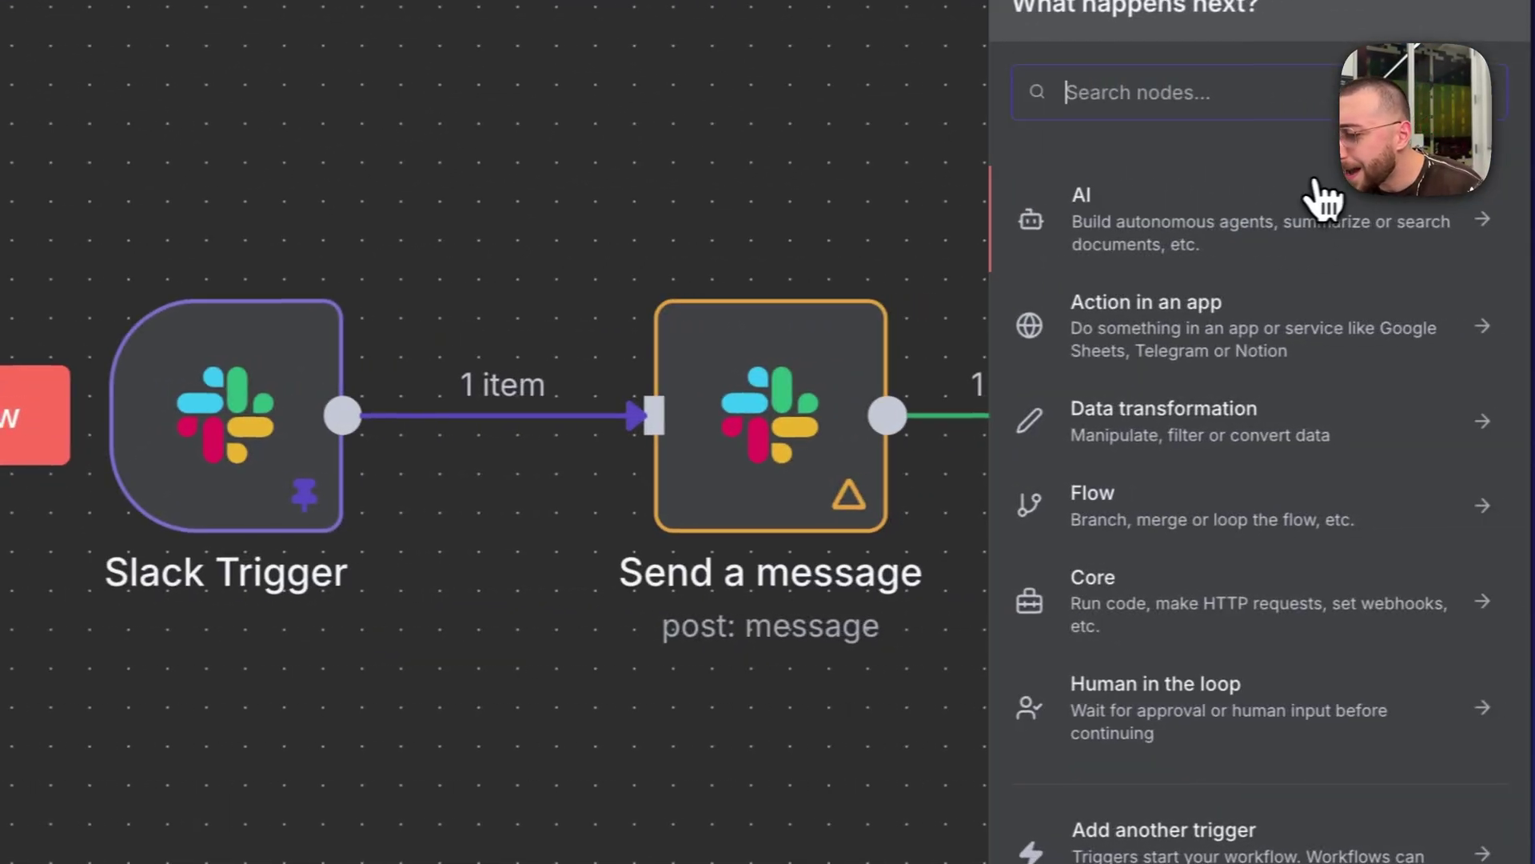
left_click(1282, 228)
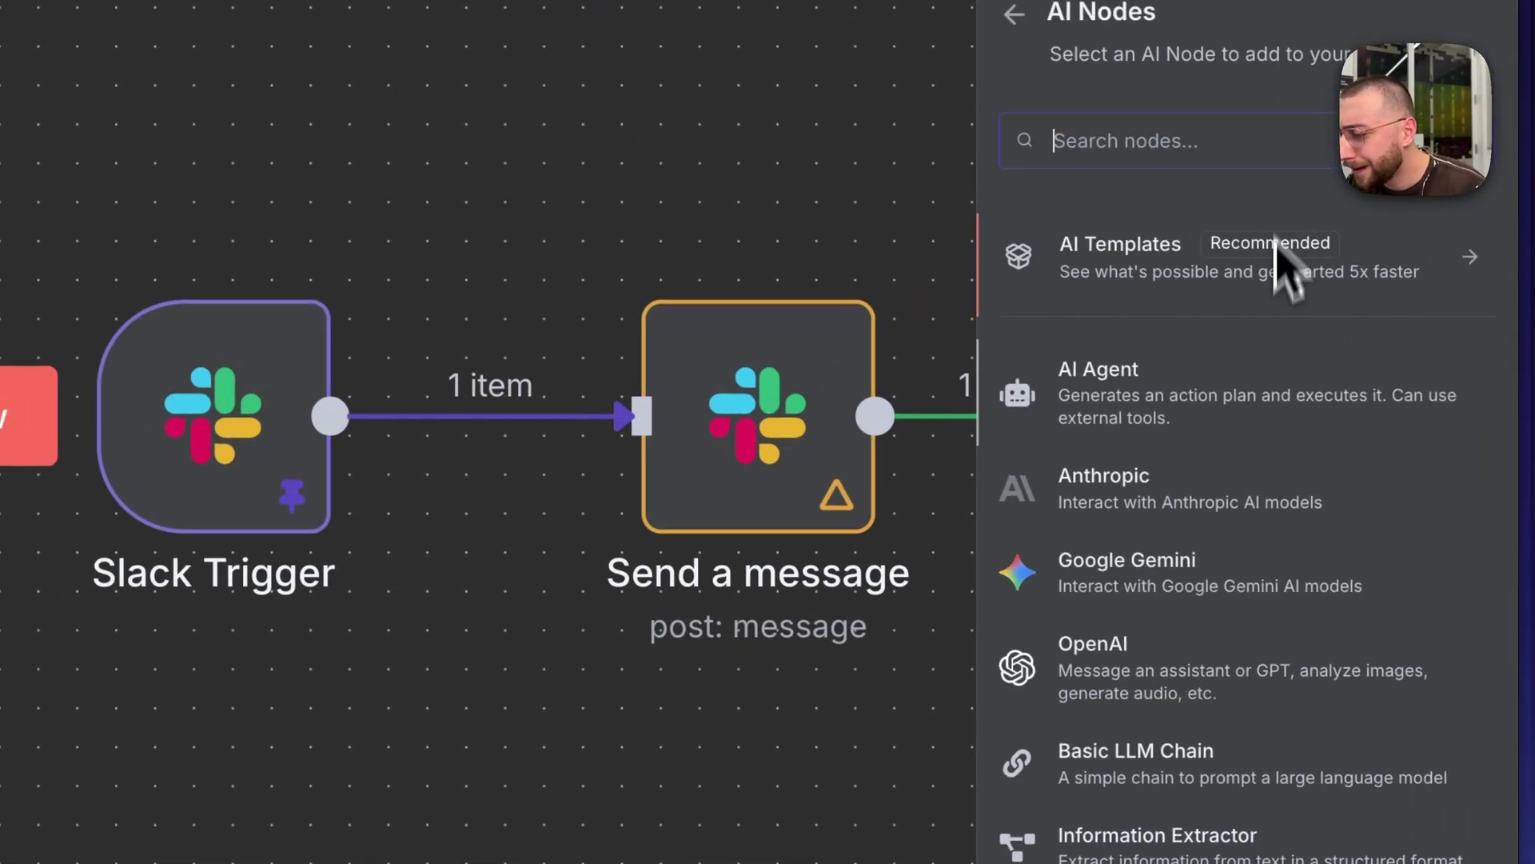
scroll(1240, 710, "down", 4)
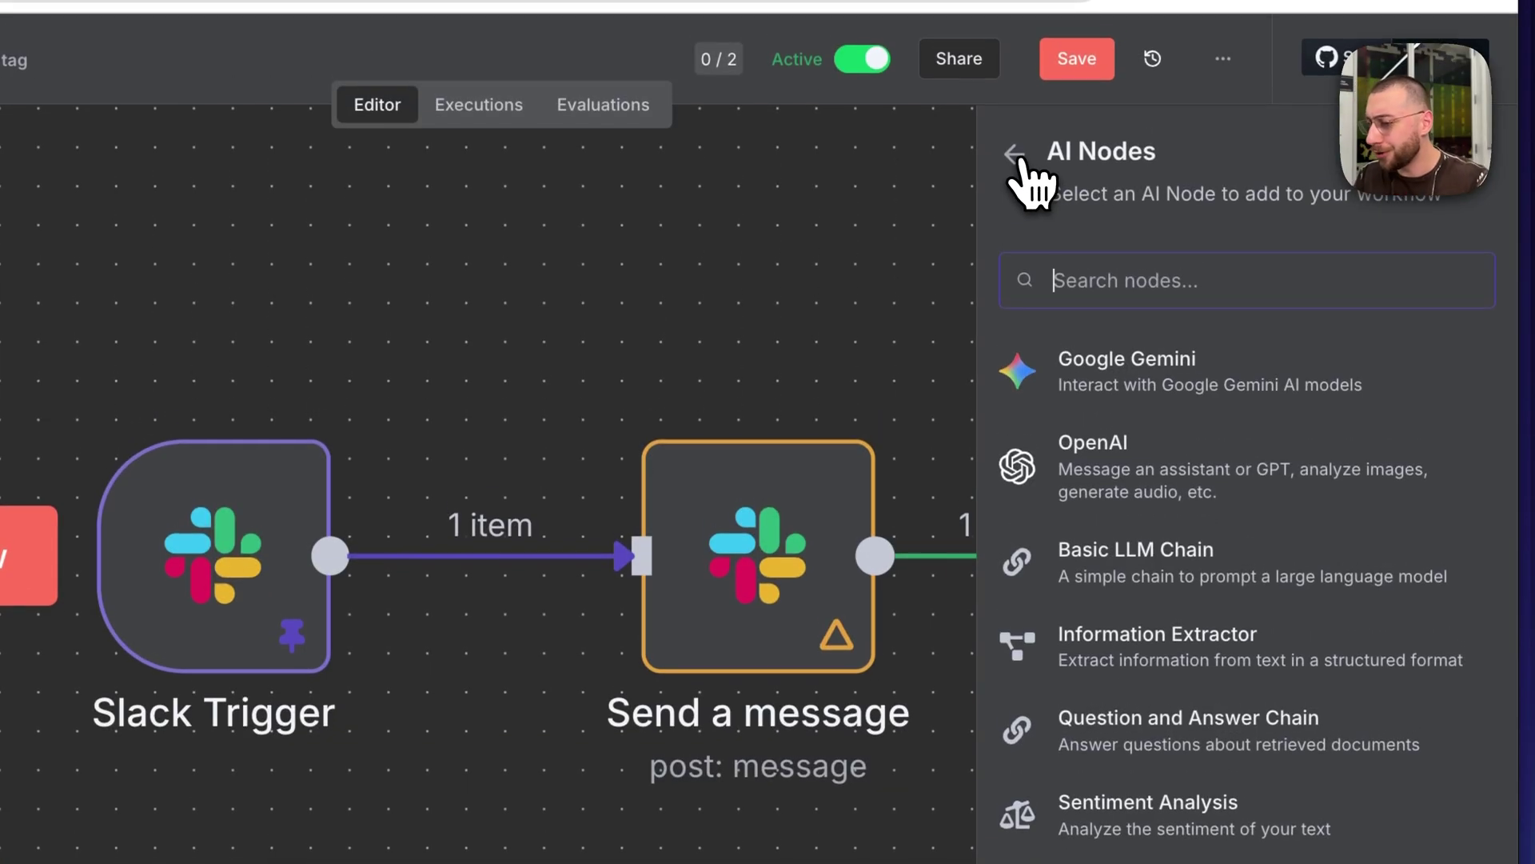
left_click(1017, 154)
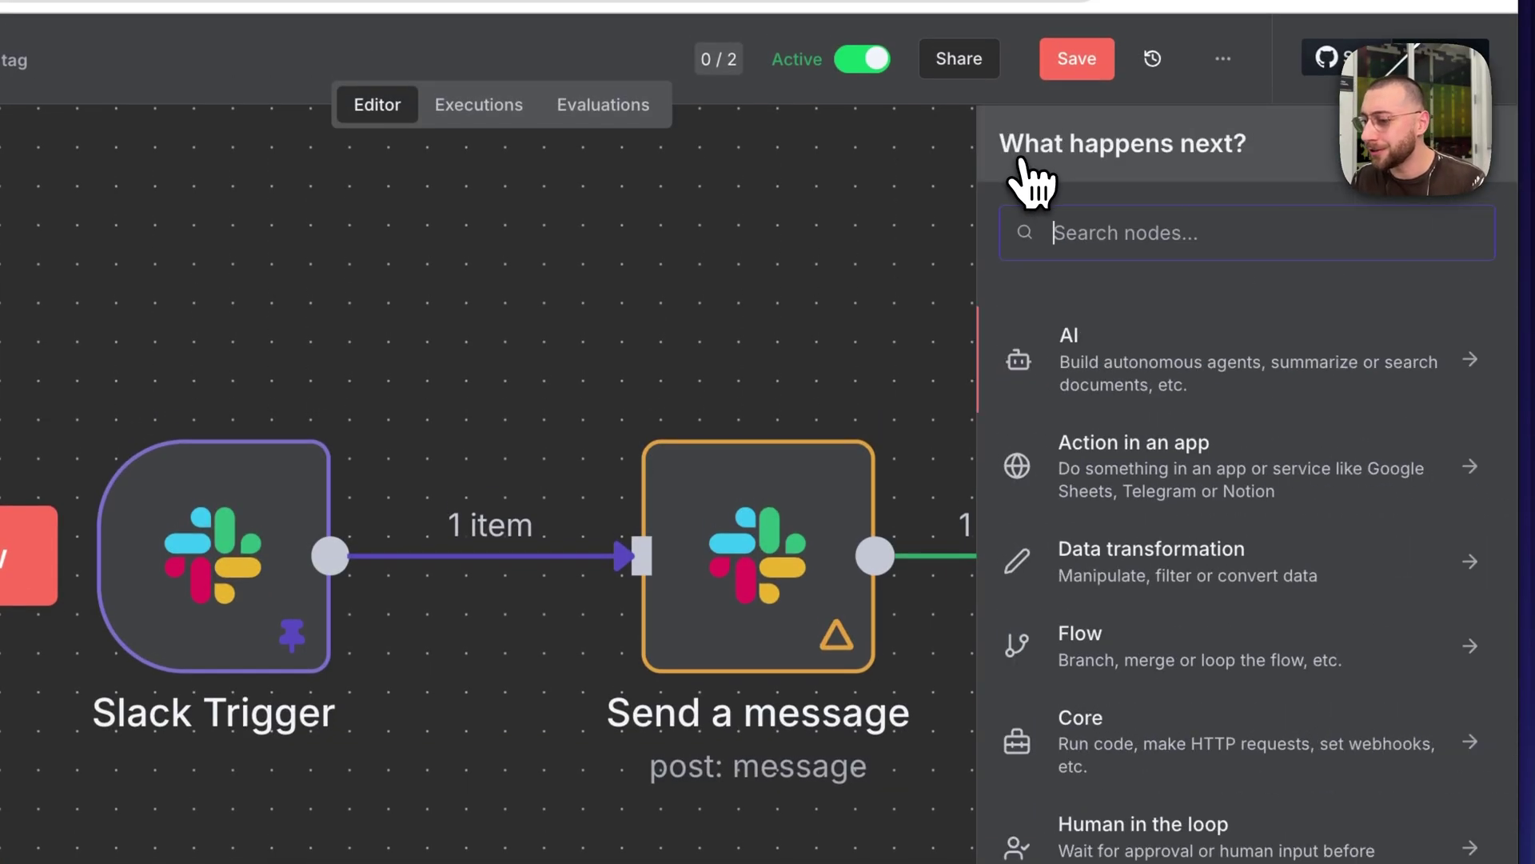
Browse the app integrations under Action in an app, then close the node picker
left_click(1212, 488)
scroll(1197, 591, "down", 20)
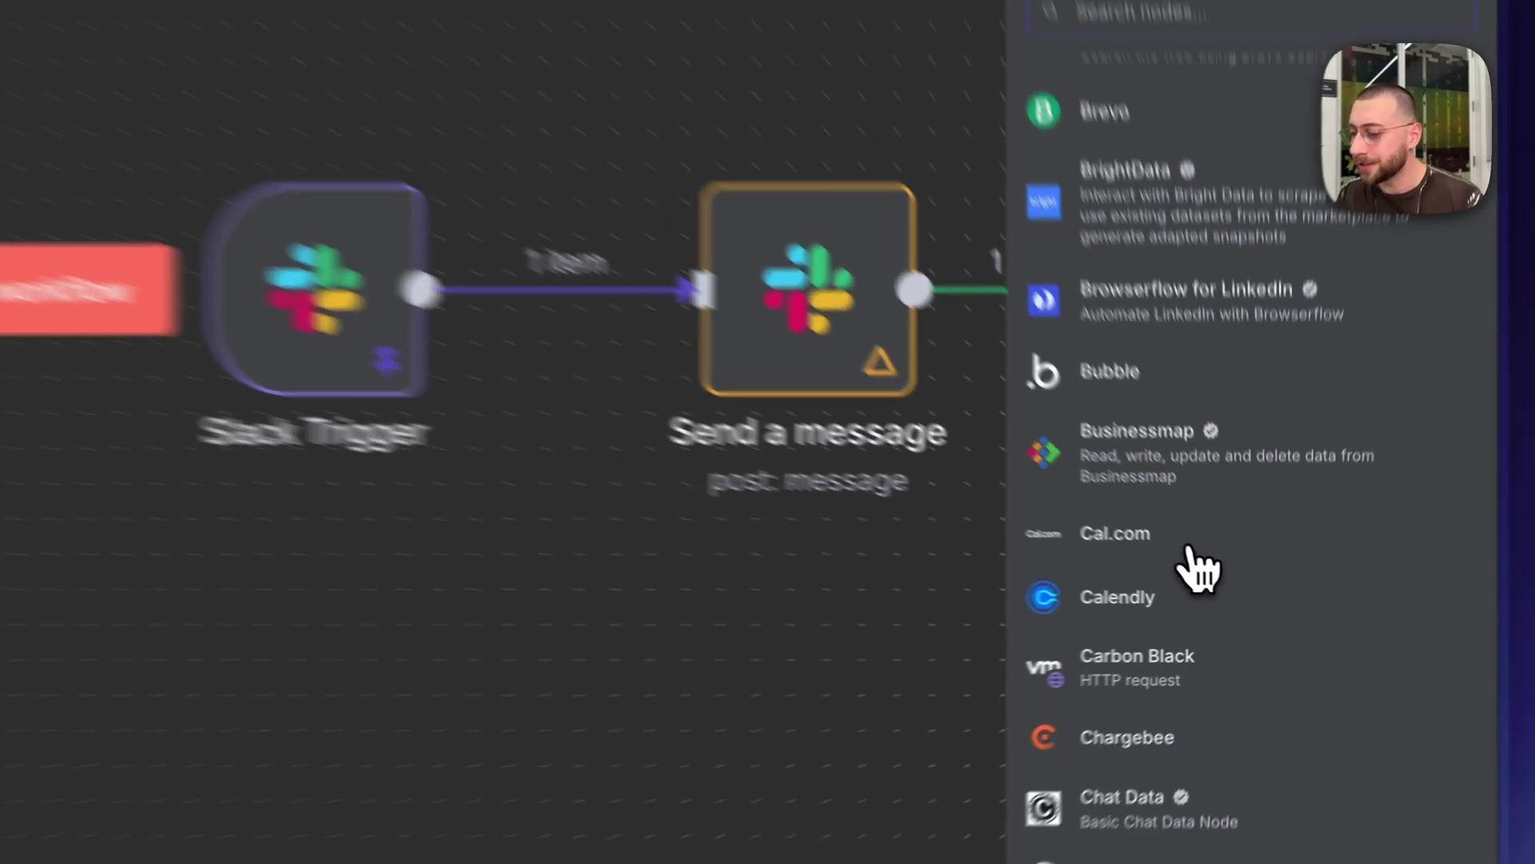
scroll(1197, 569, "down", 10)
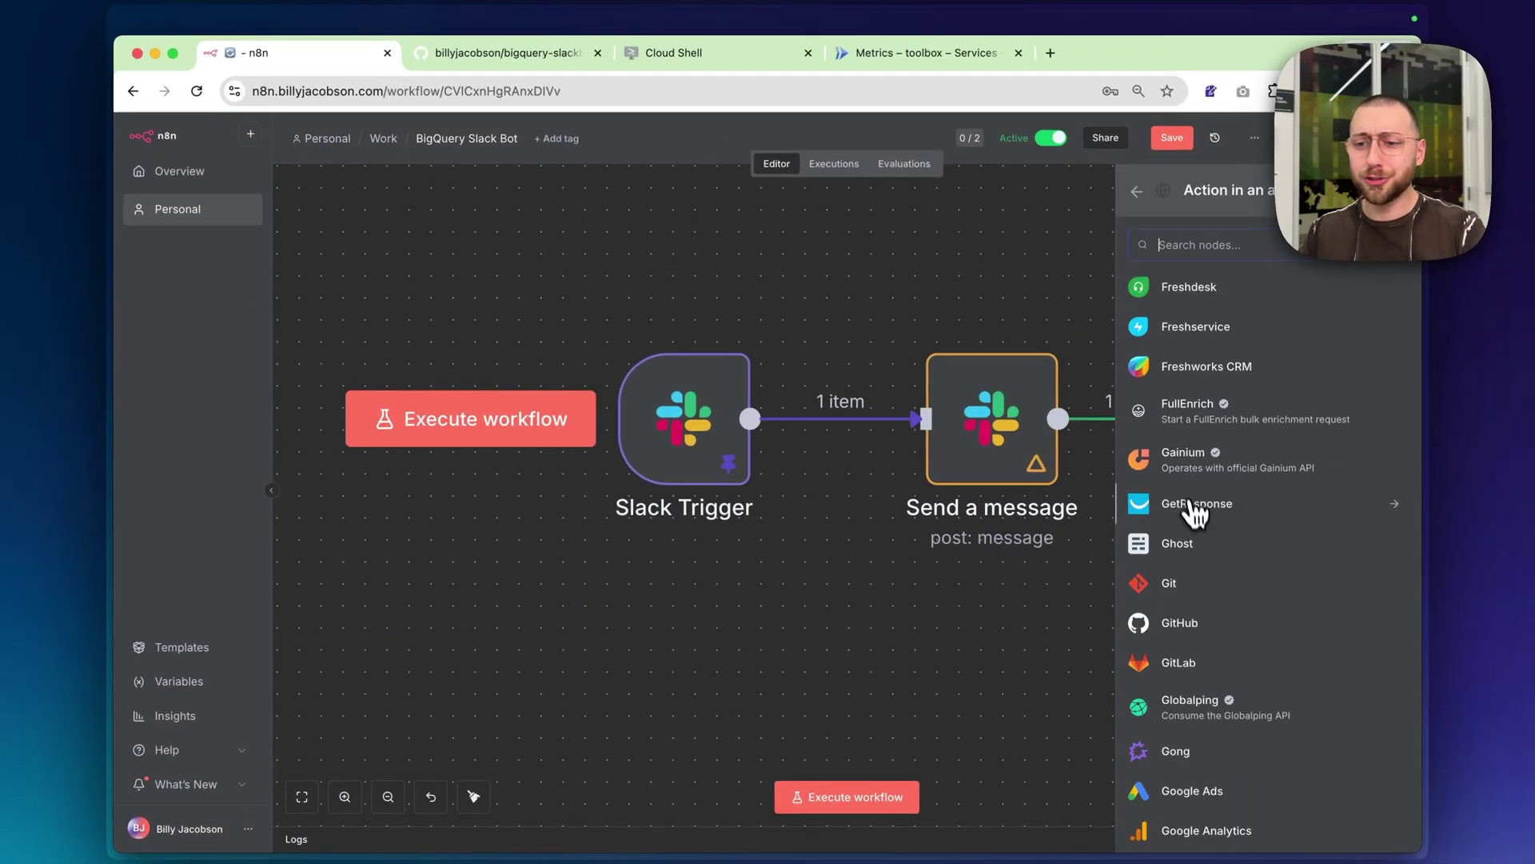
scroll(1192, 498, "up", 5)
scroll(1191, 498, "up", 3)
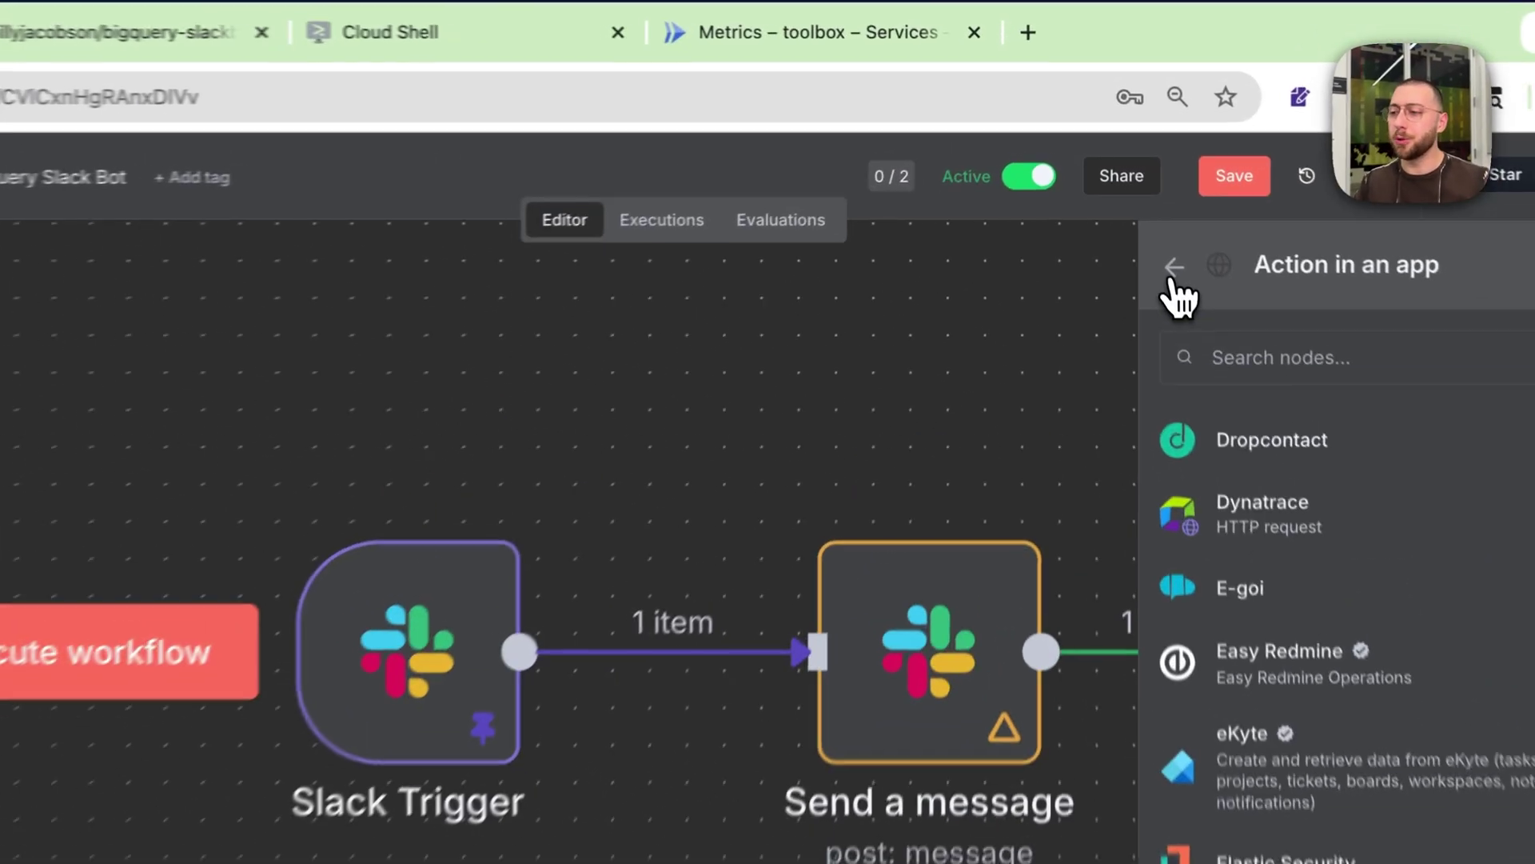
left_click(1137, 192)
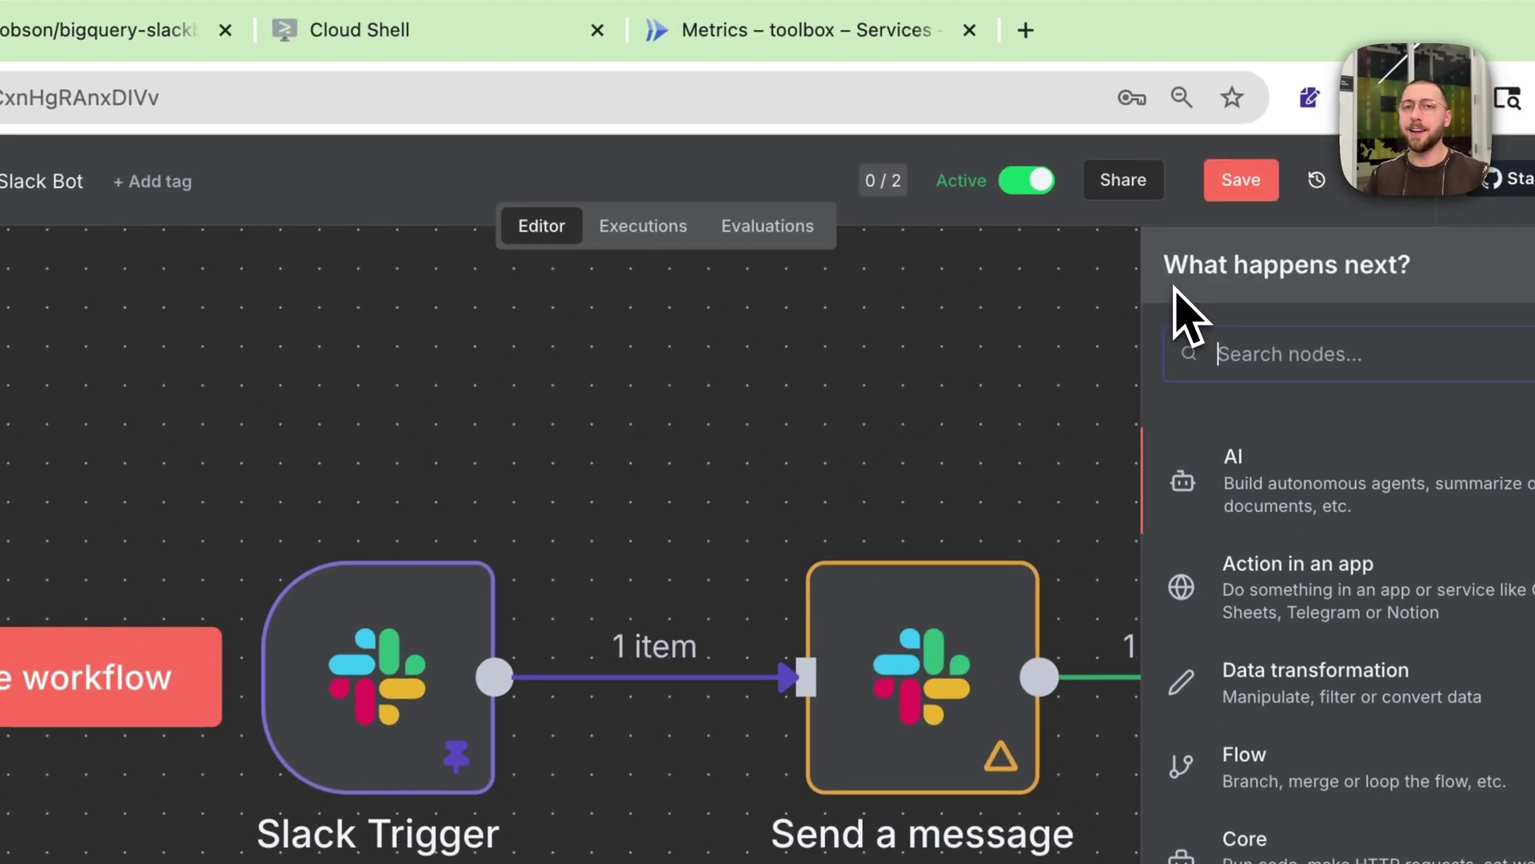
left_click(982, 223)
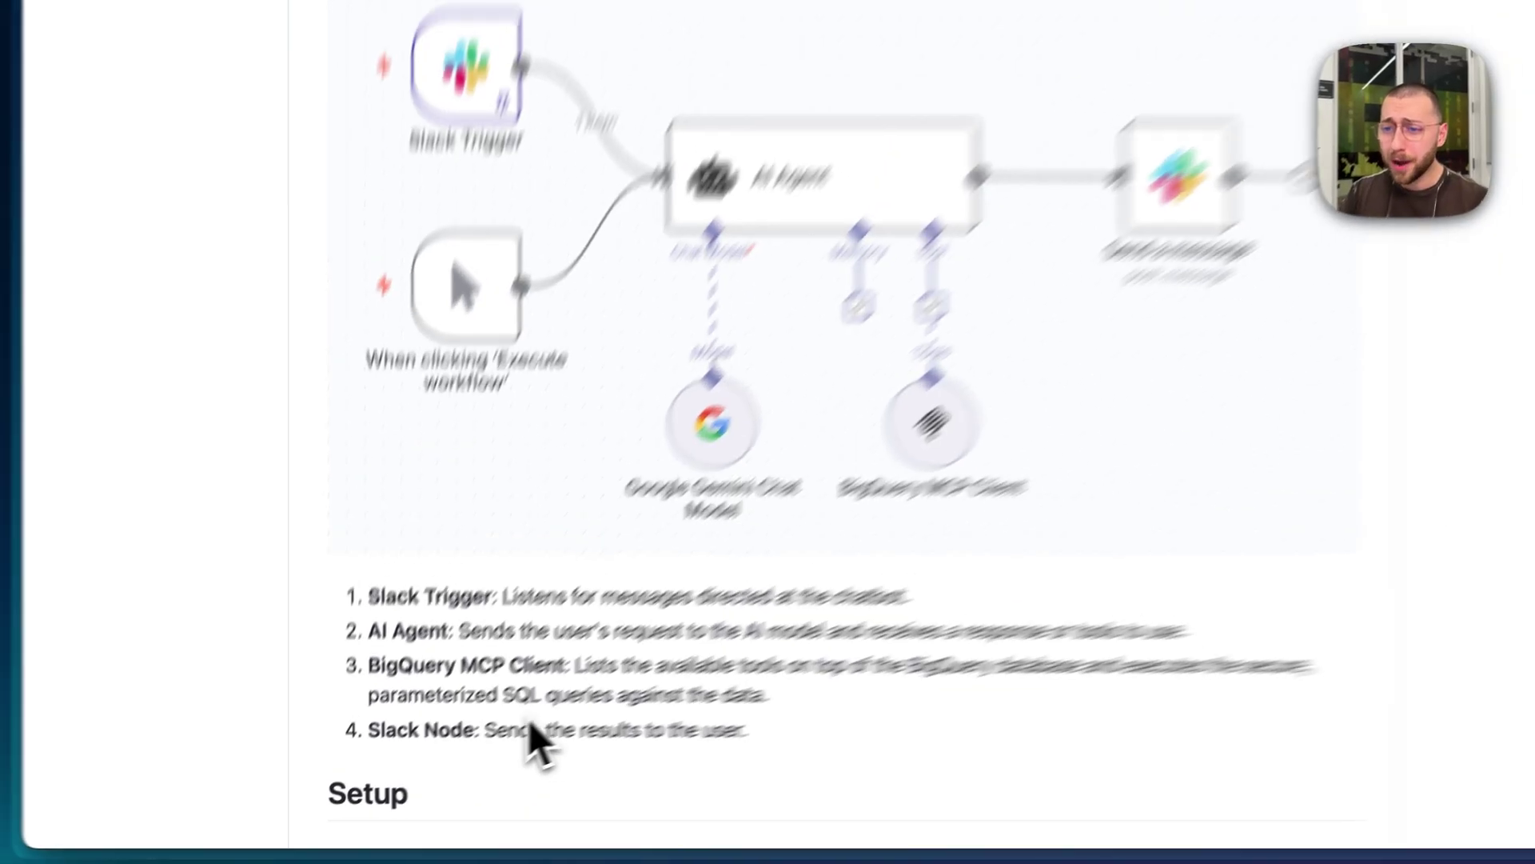
Review the README prerequisites, including the Slack credentials requirement and its two linked setup guides
scroll(432, 400, "up", 5)
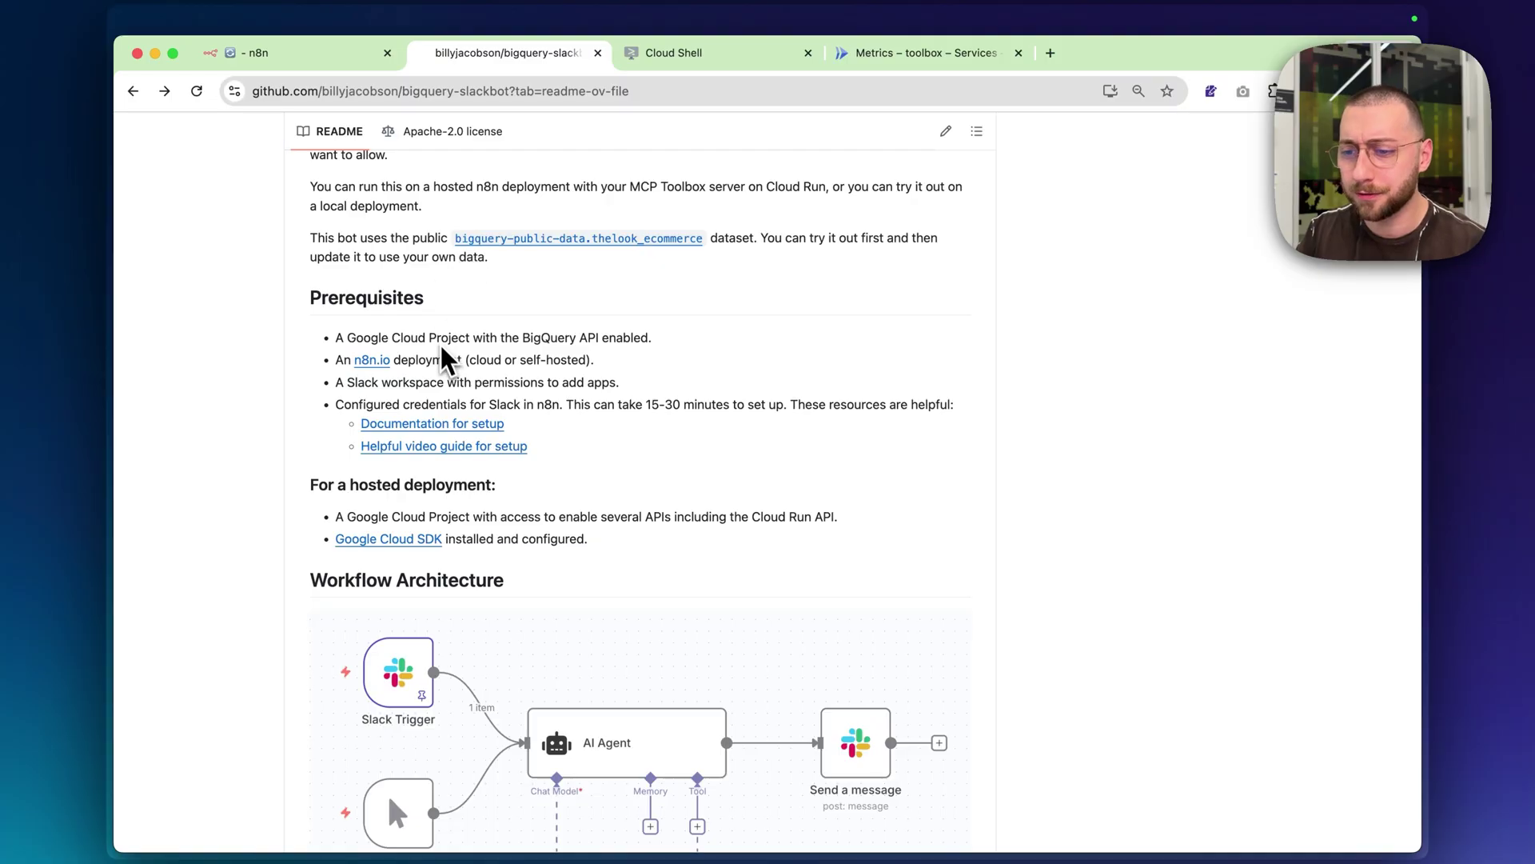
scroll(444, 352, "down", 2)
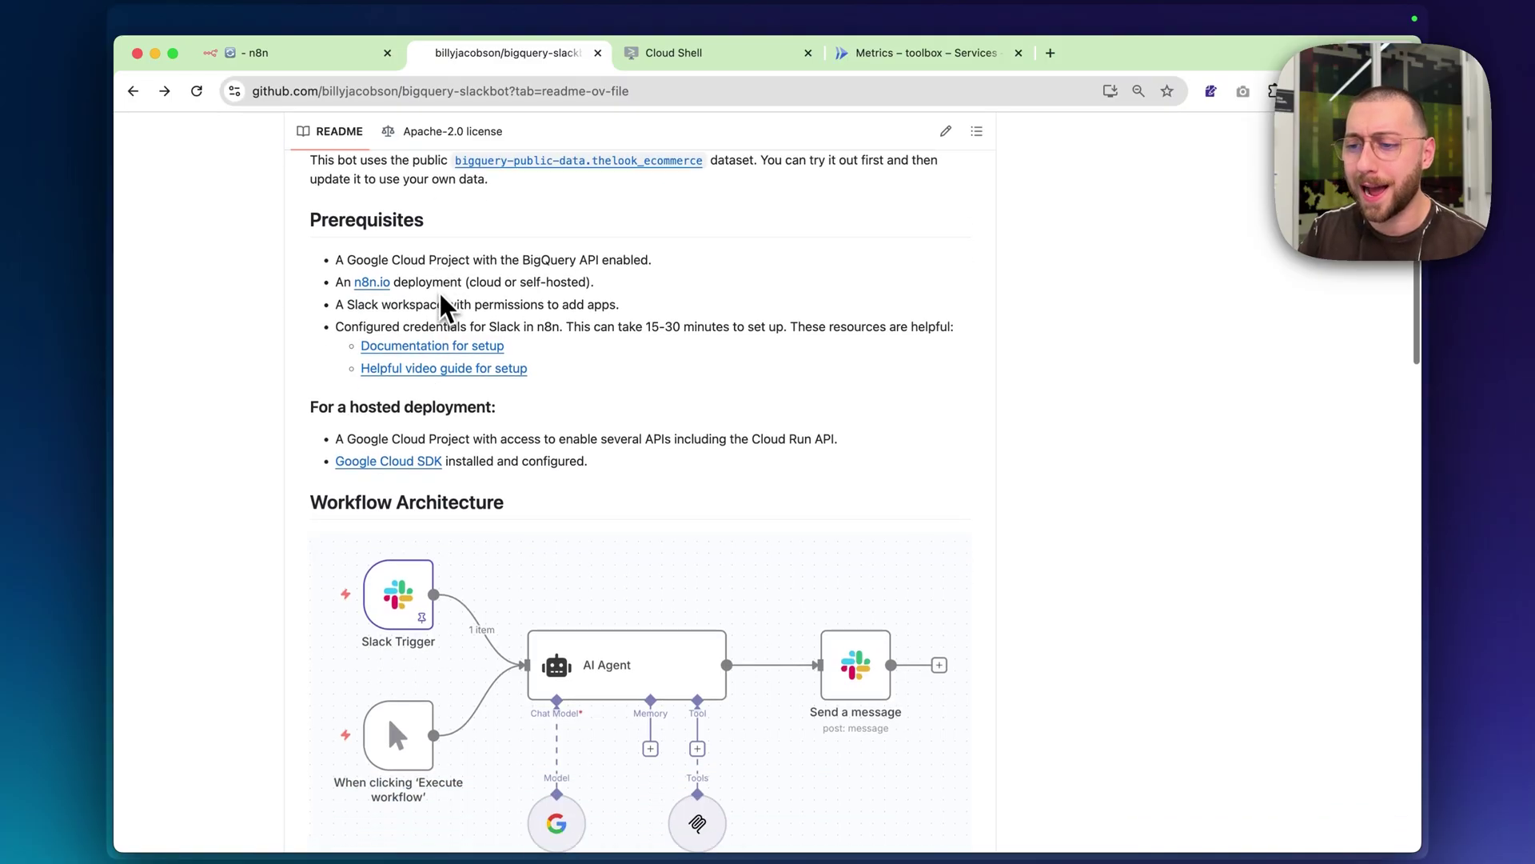
left_click_drag(575, 268, 322, 216)
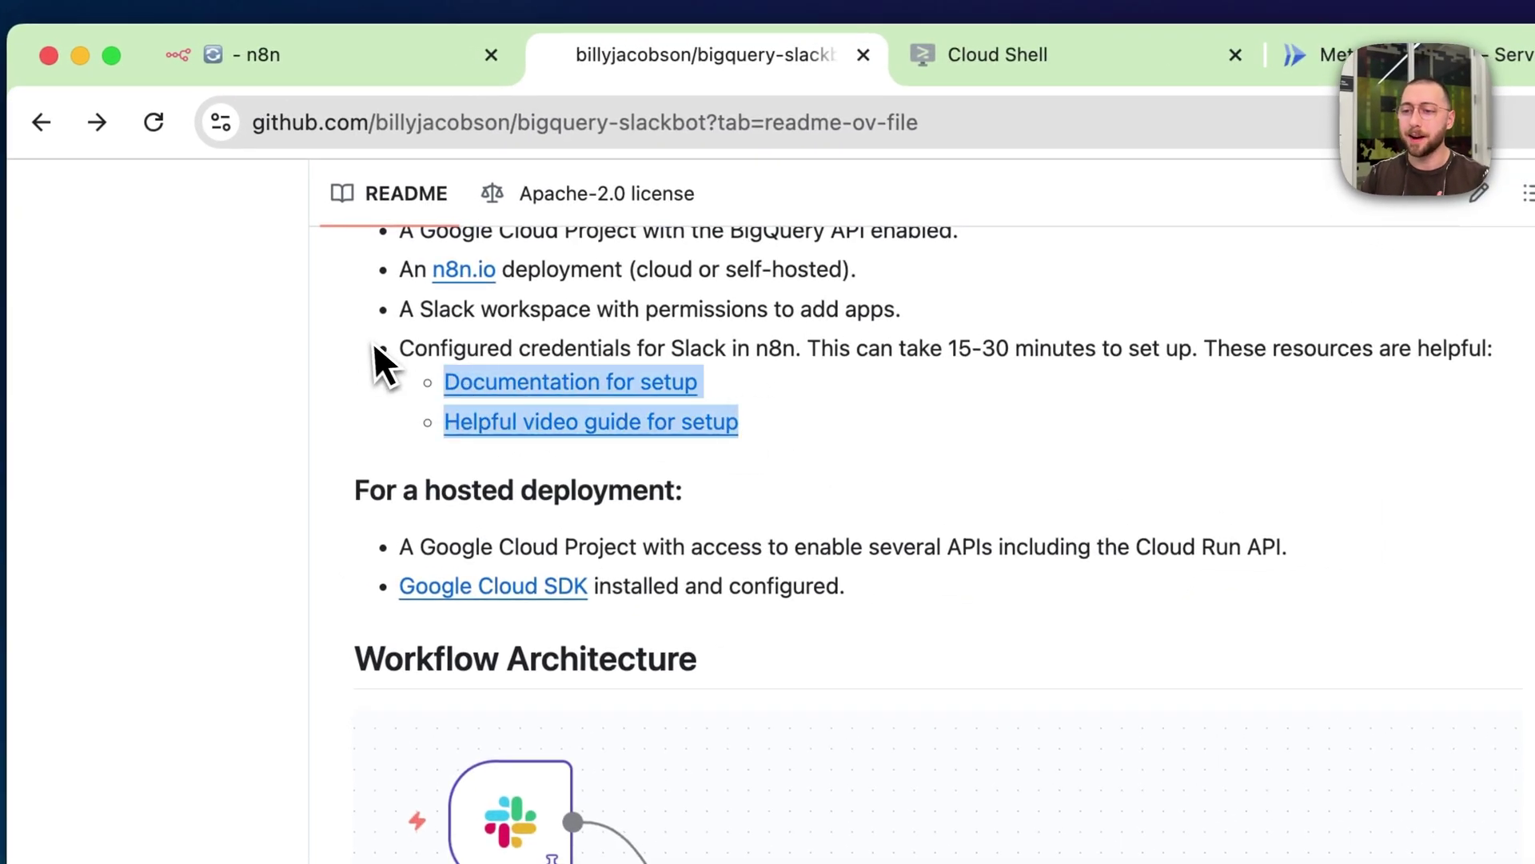
left_click_drag(373, 344, 795, 417)
left_click(796, 417)
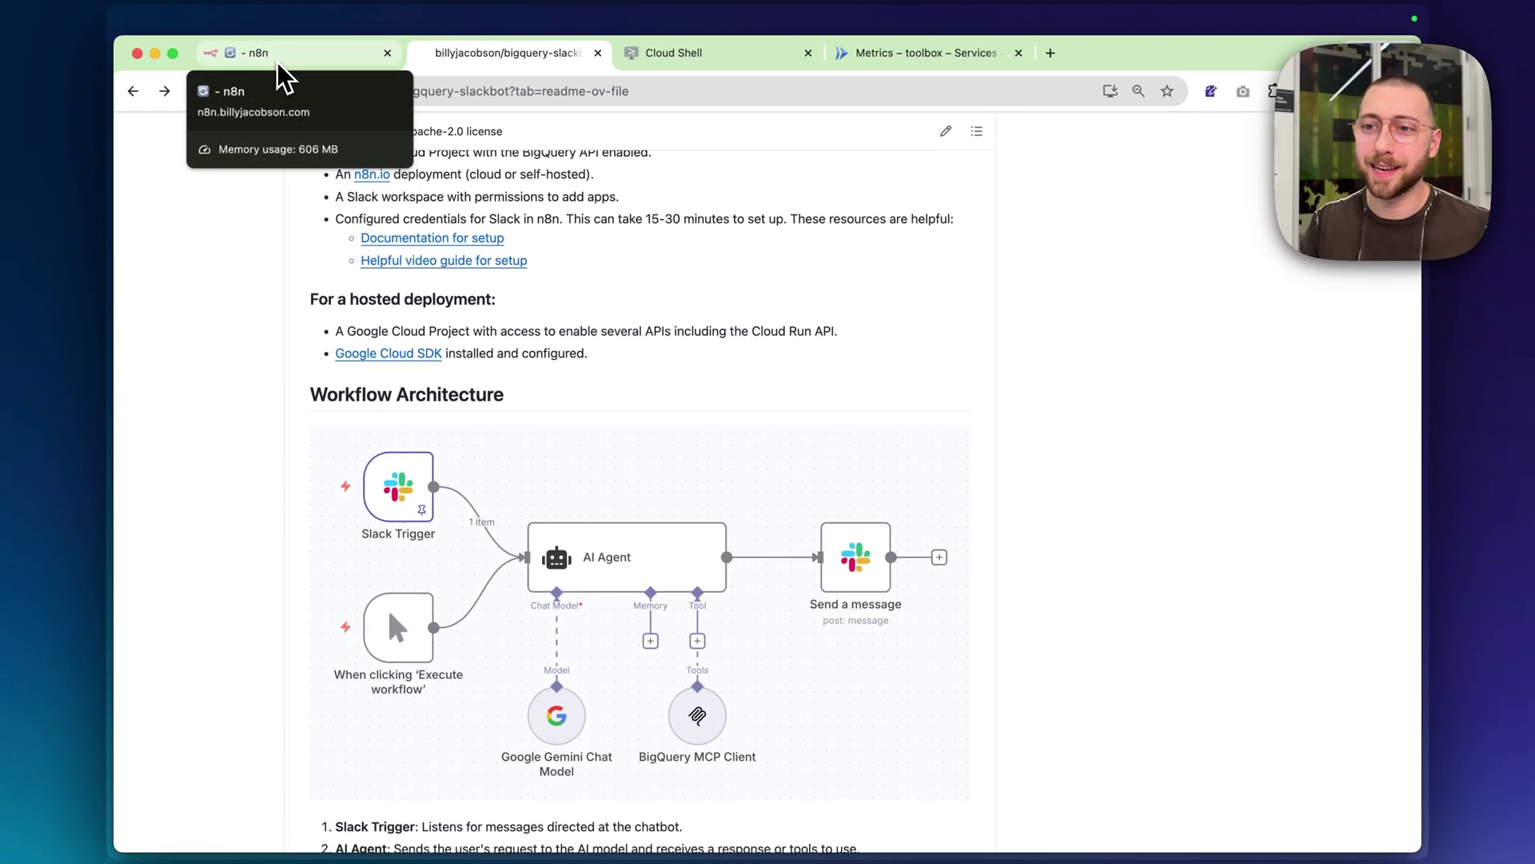
Return to the BigQuery Slack Bot workflow in n8n and save it
left_click(276, 56)
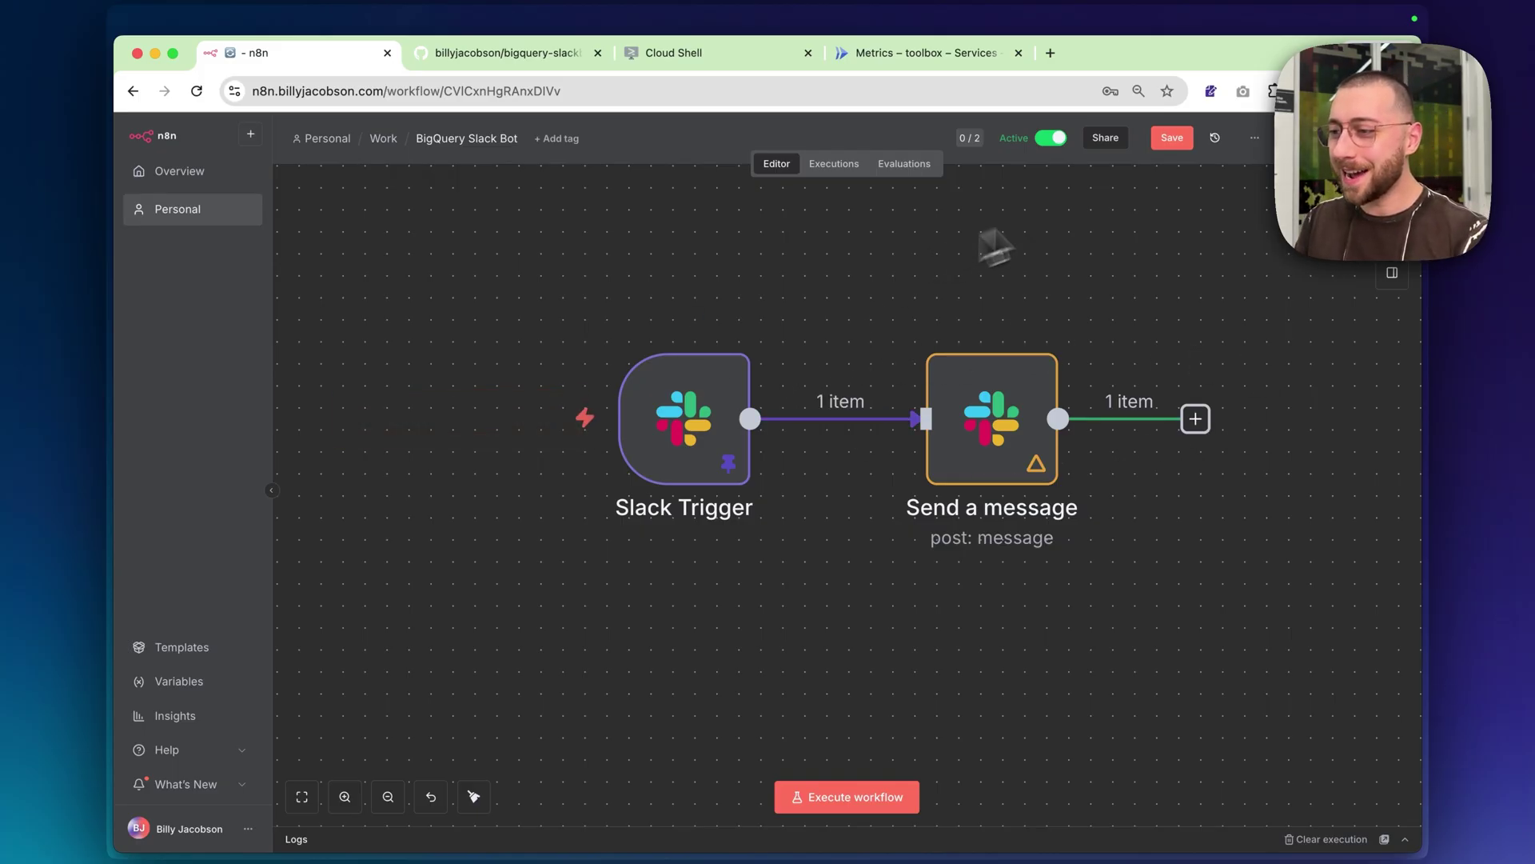
left_click(1184, 144)
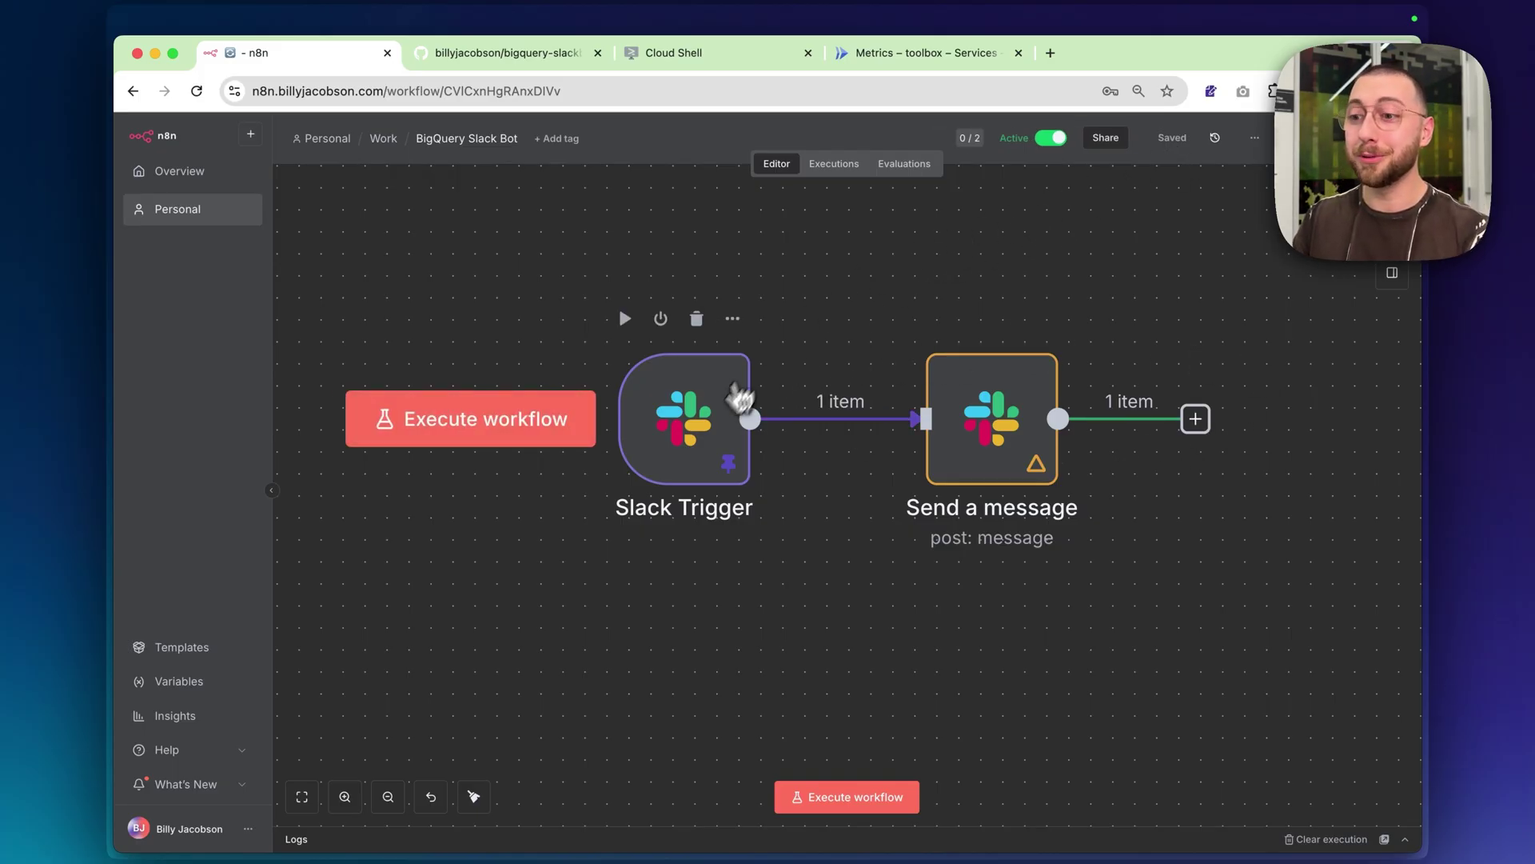
Inspect the settings of the Slack Trigger and Send a message nodes, returning to the canvas after each
double_click(702, 452)
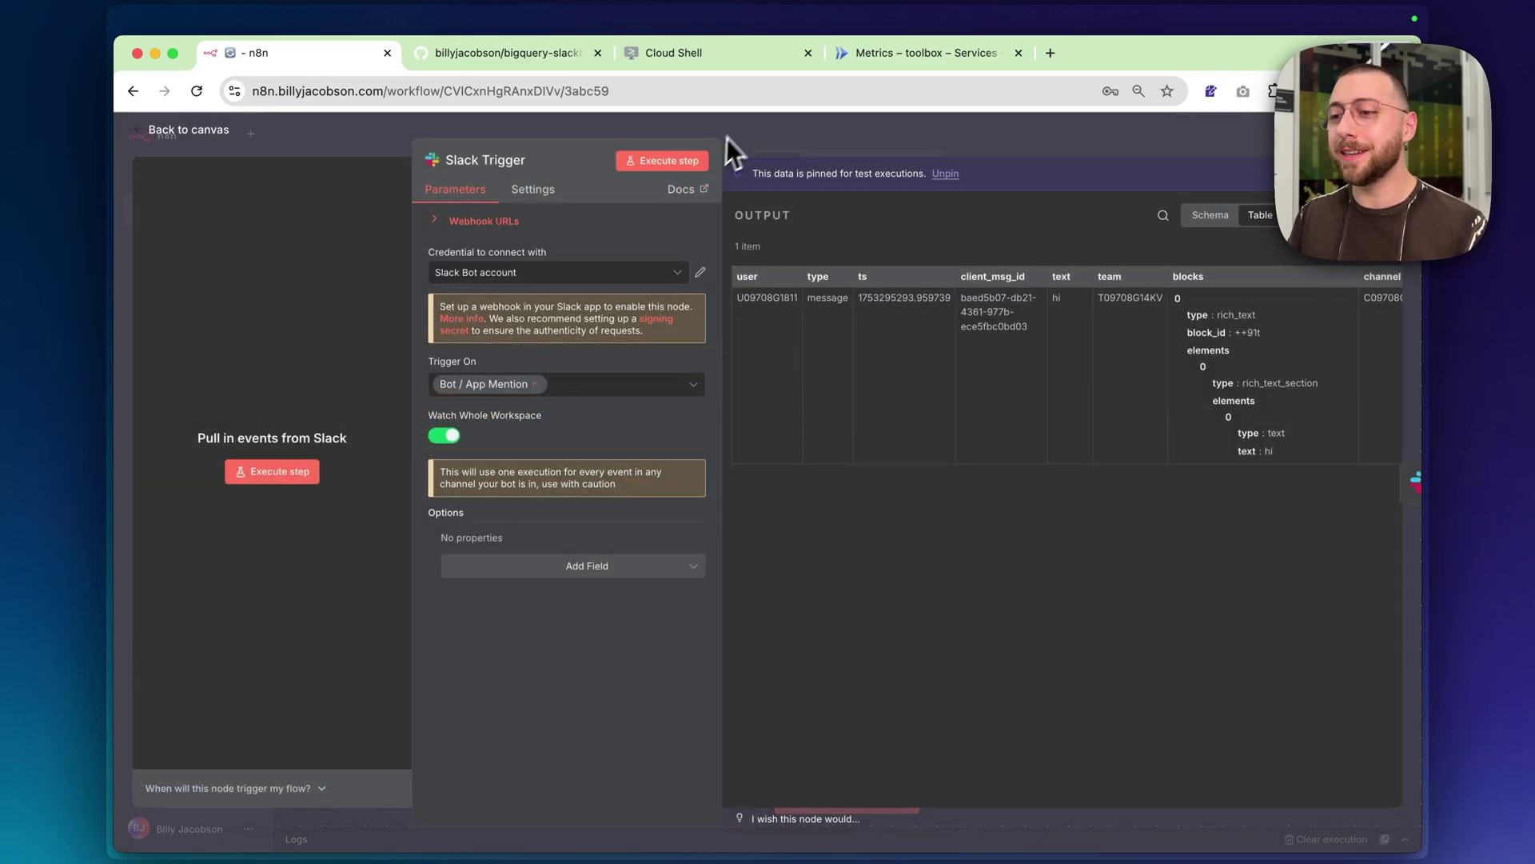
left_click(743, 124)
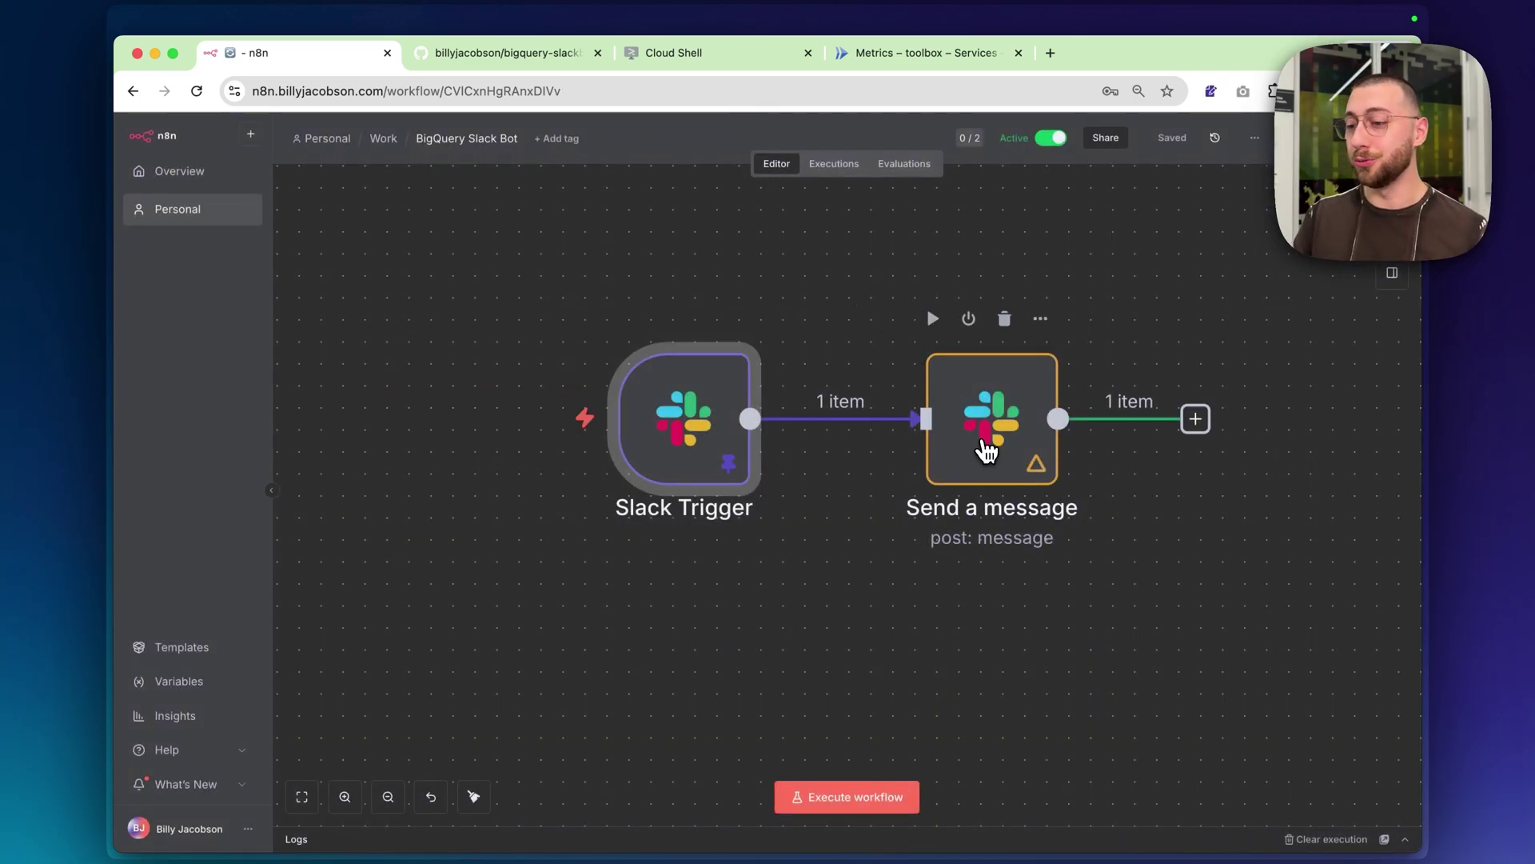
double_click(983, 442)
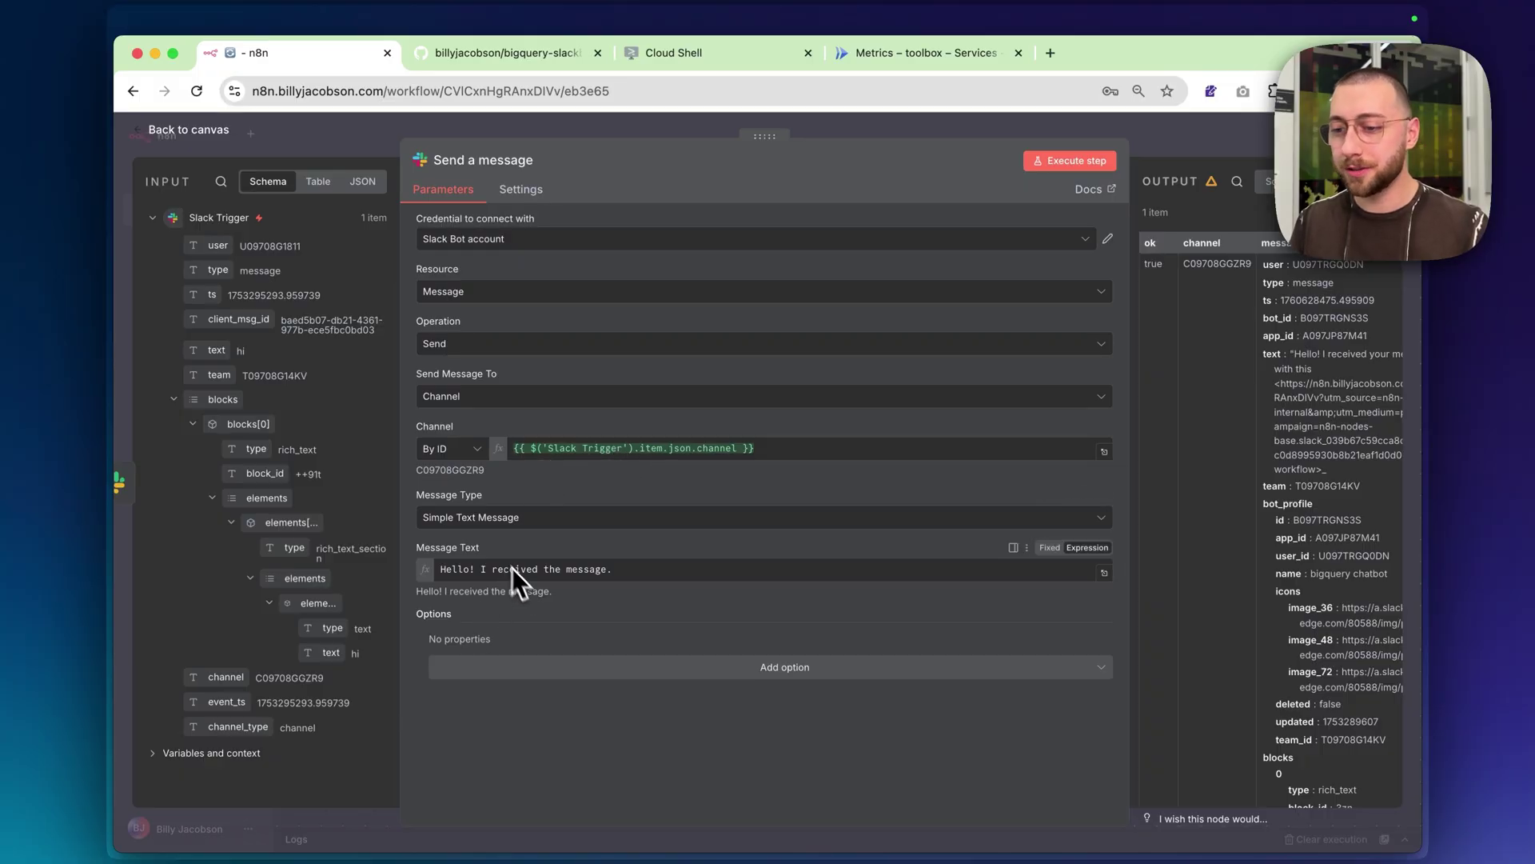
left_click(637, 132)
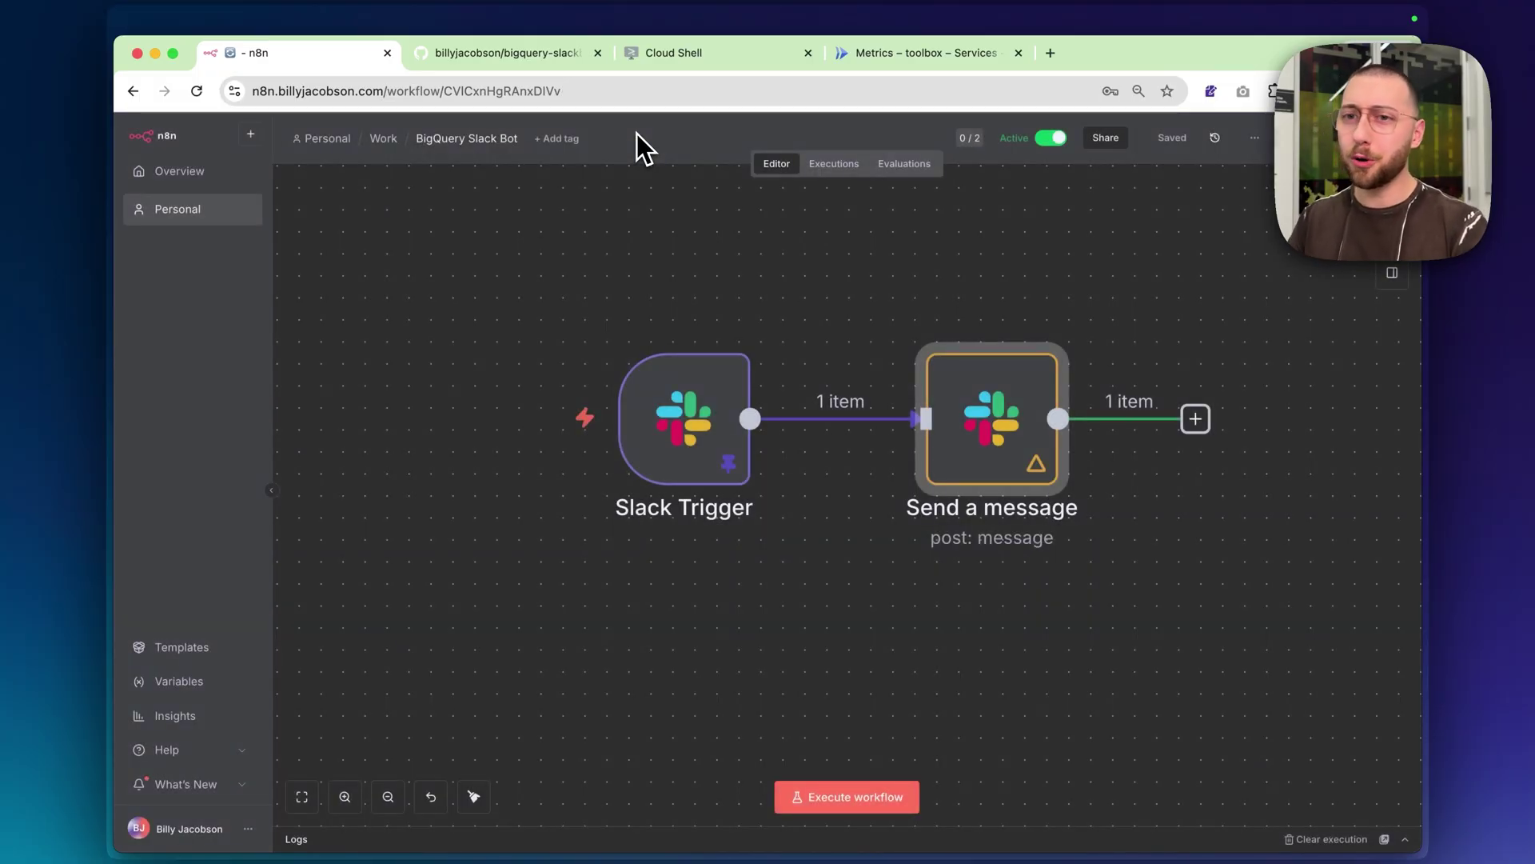
key("super+Tab")
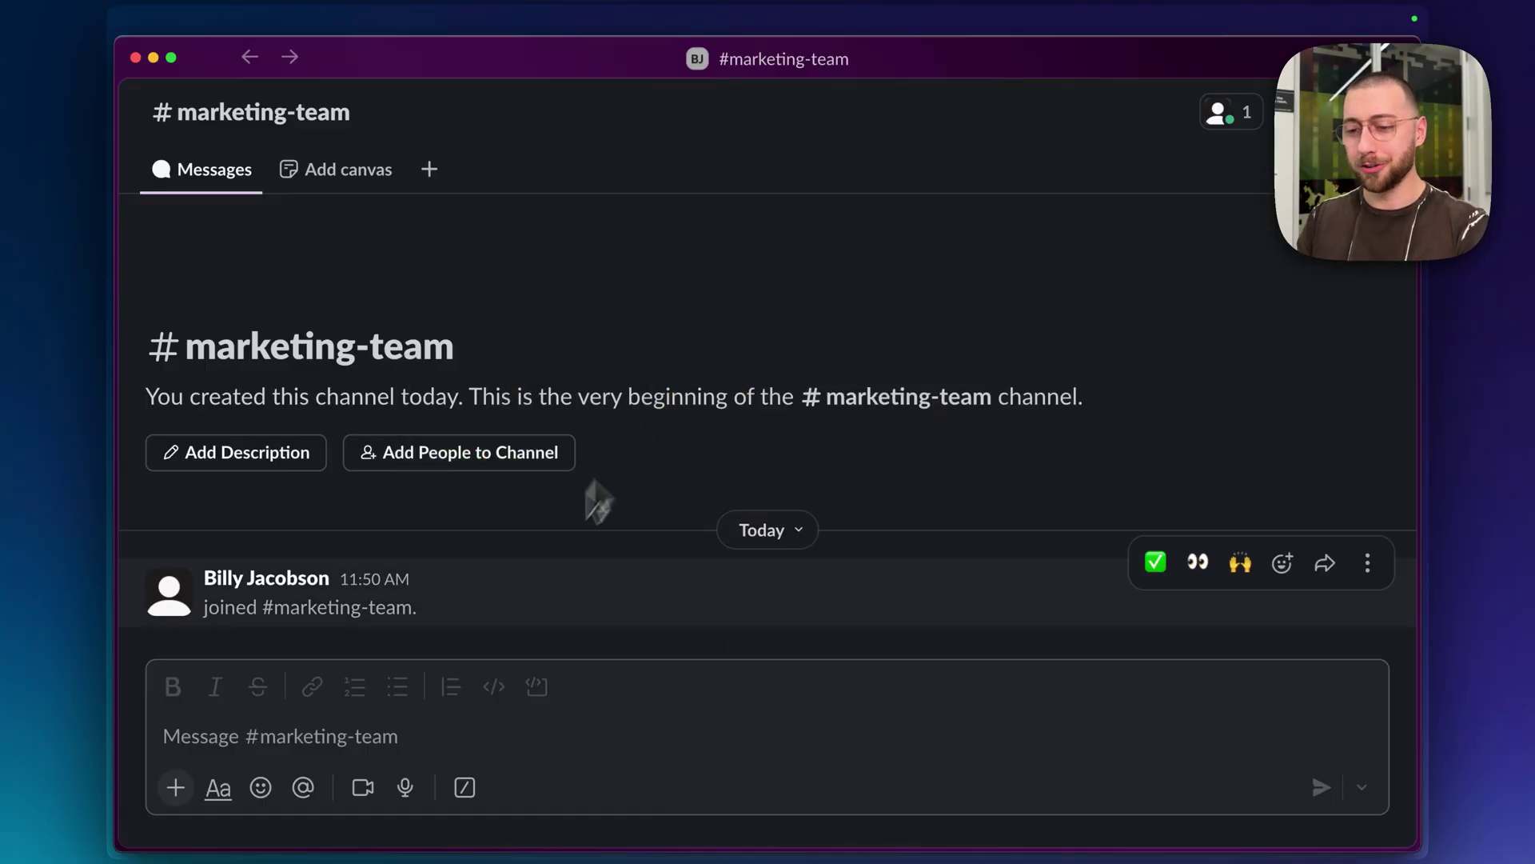
left_click(336, 743)
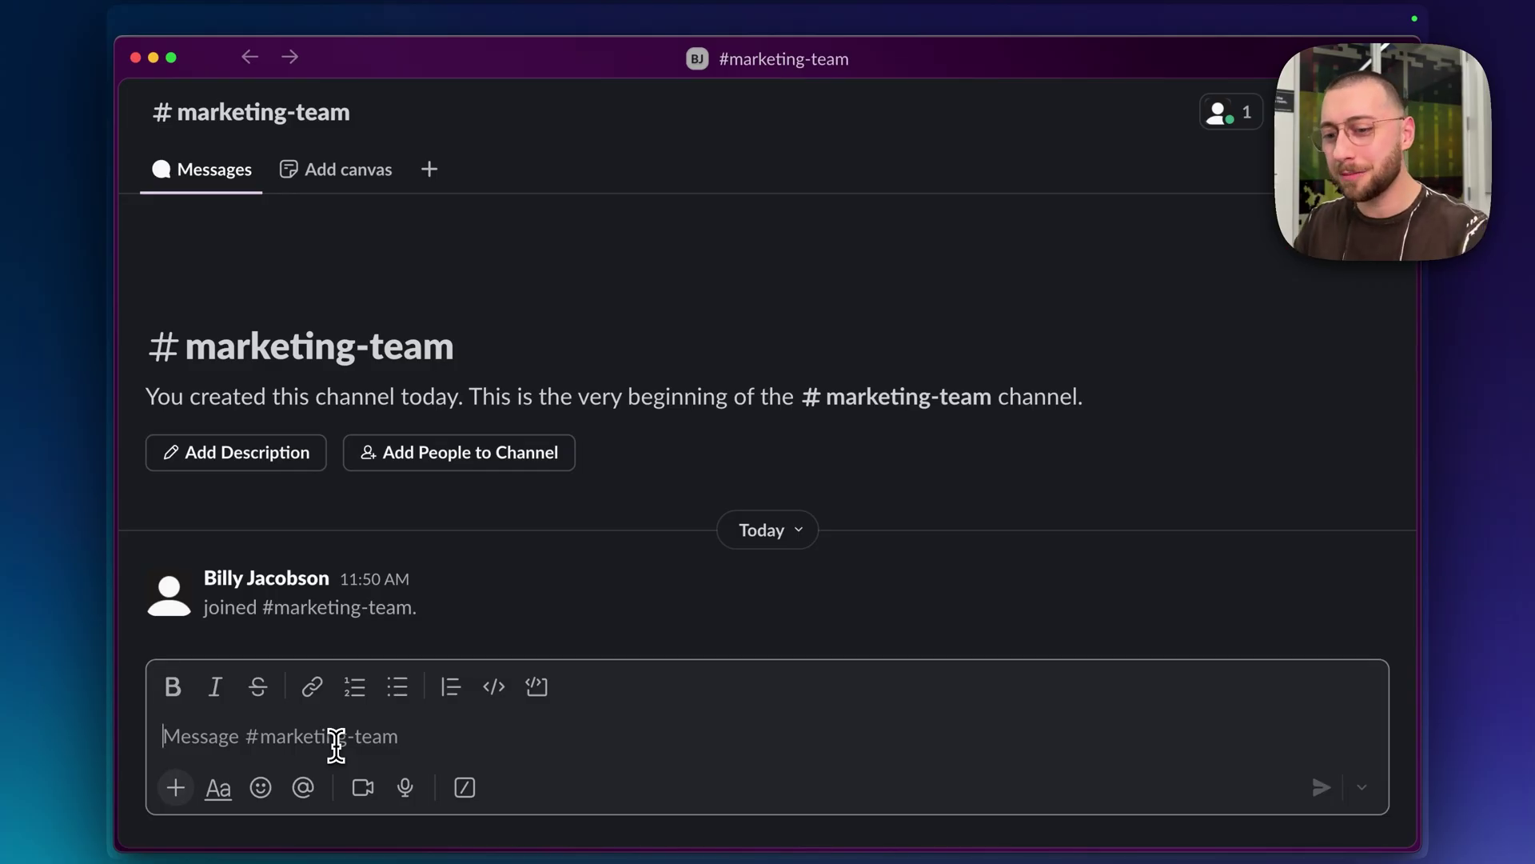
type("@")
key("Return")
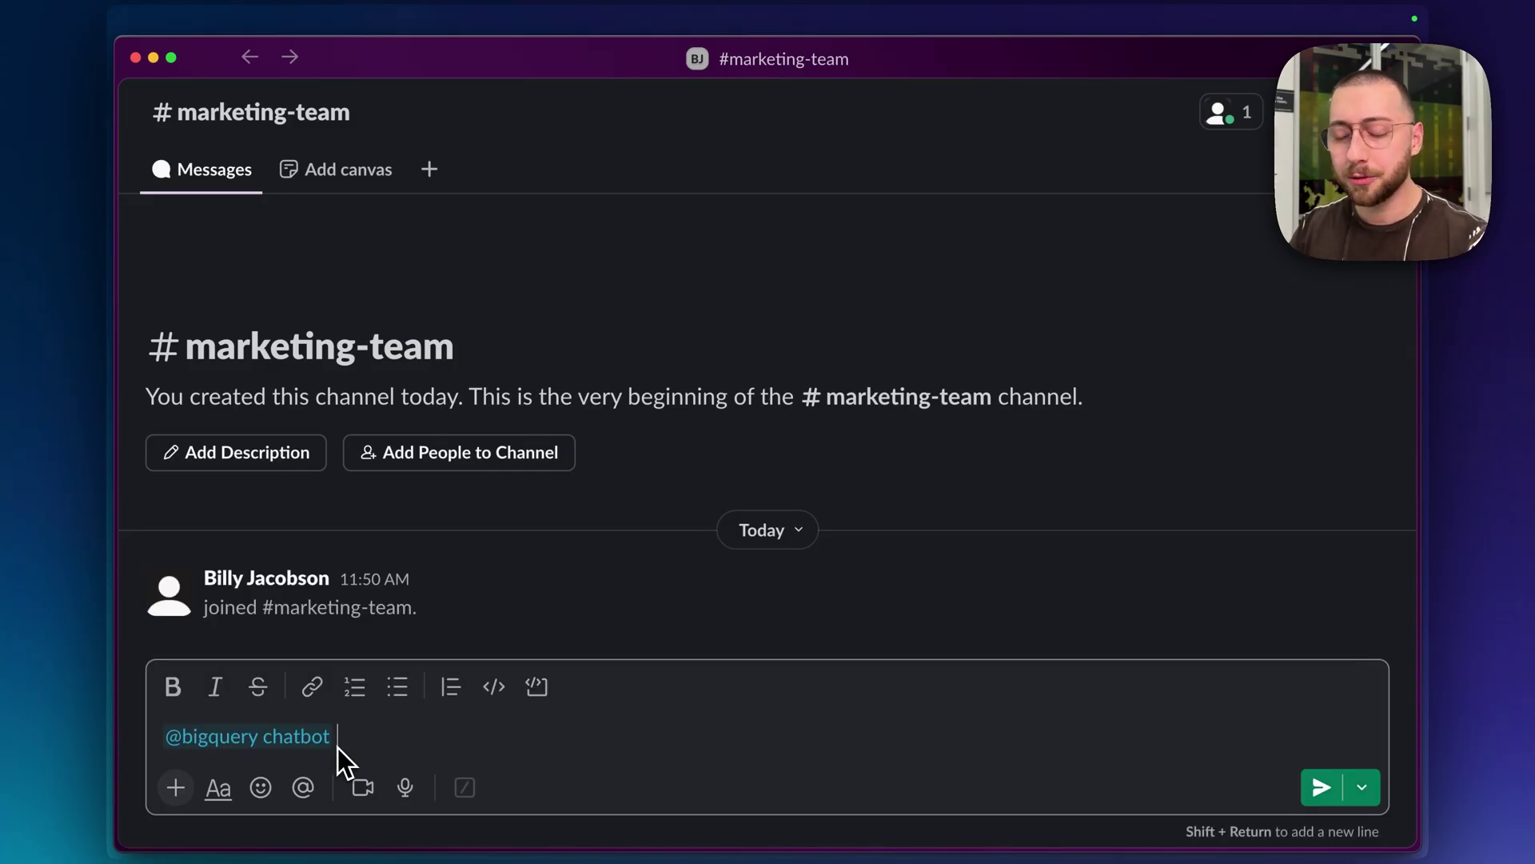
type("hi")
key("Return")
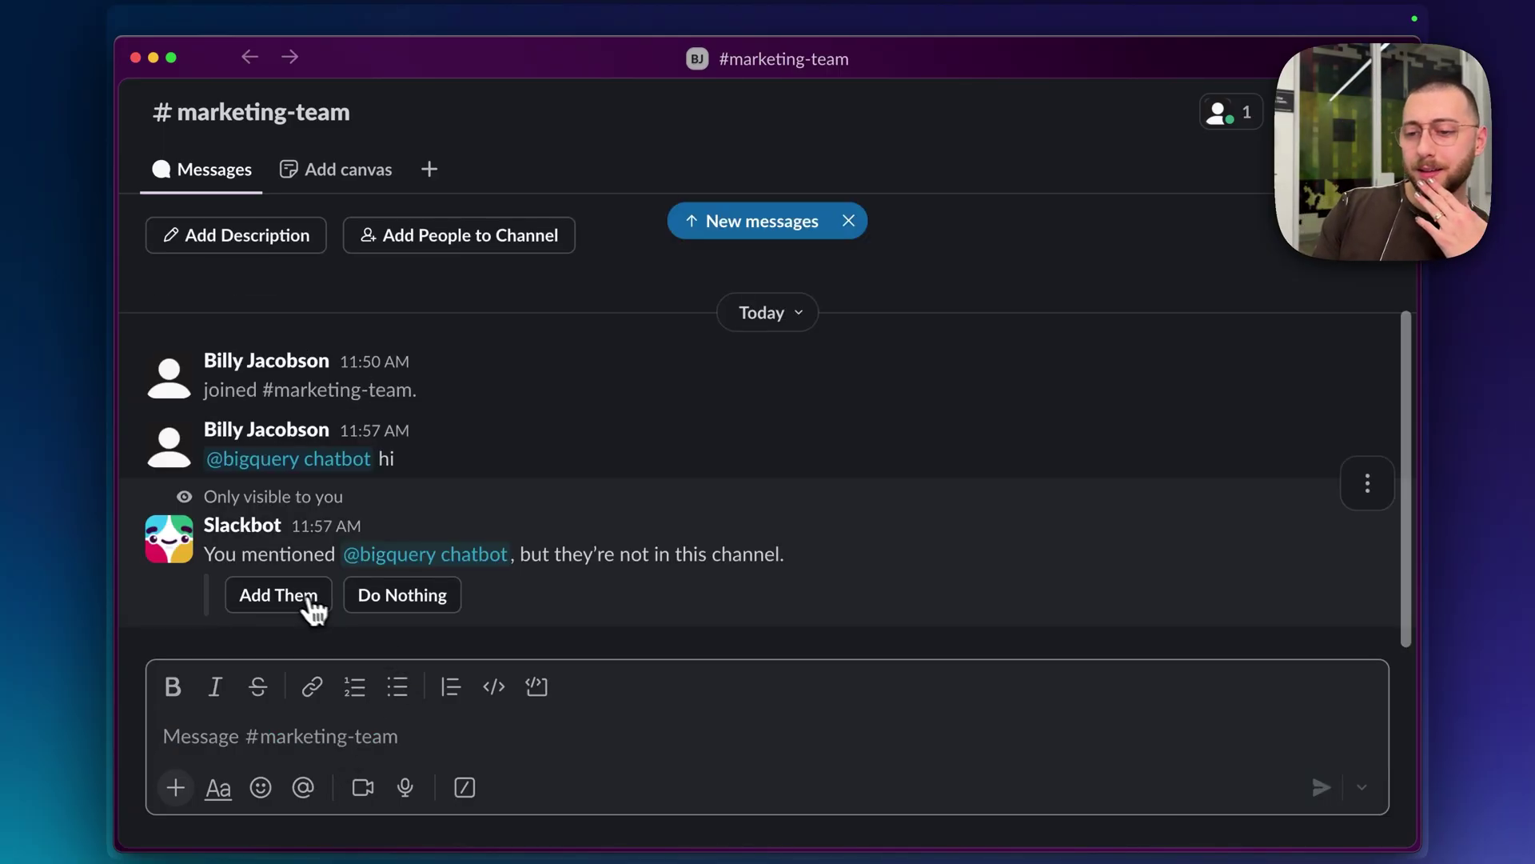
left_click(312, 601)
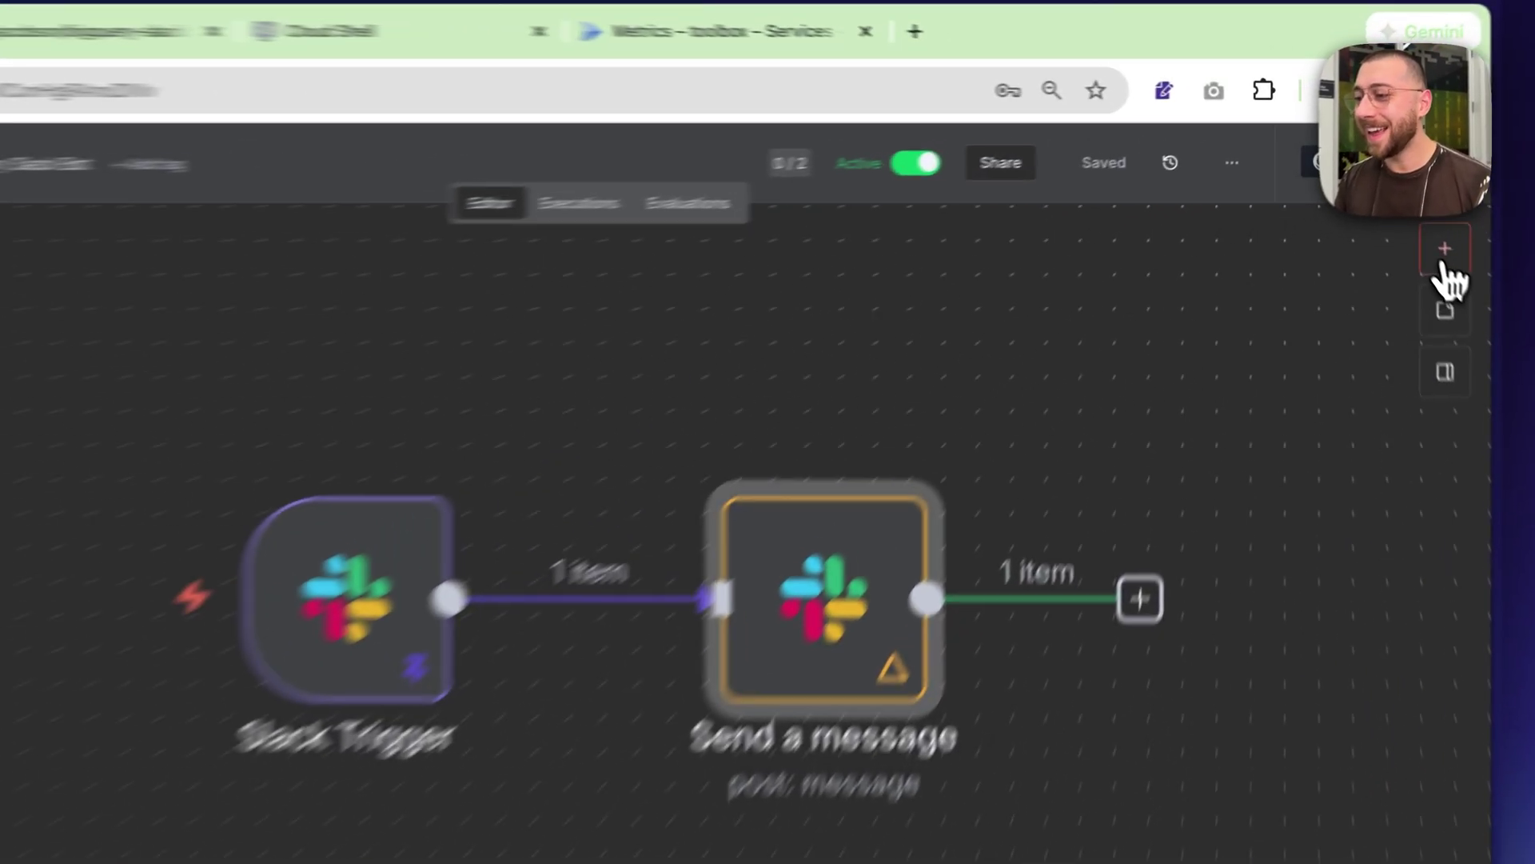
Add an AI Agent node to the n8n workflow below the Slack nodes, and move Send a message farther from Slack Trigger
left_click(1440, 264)
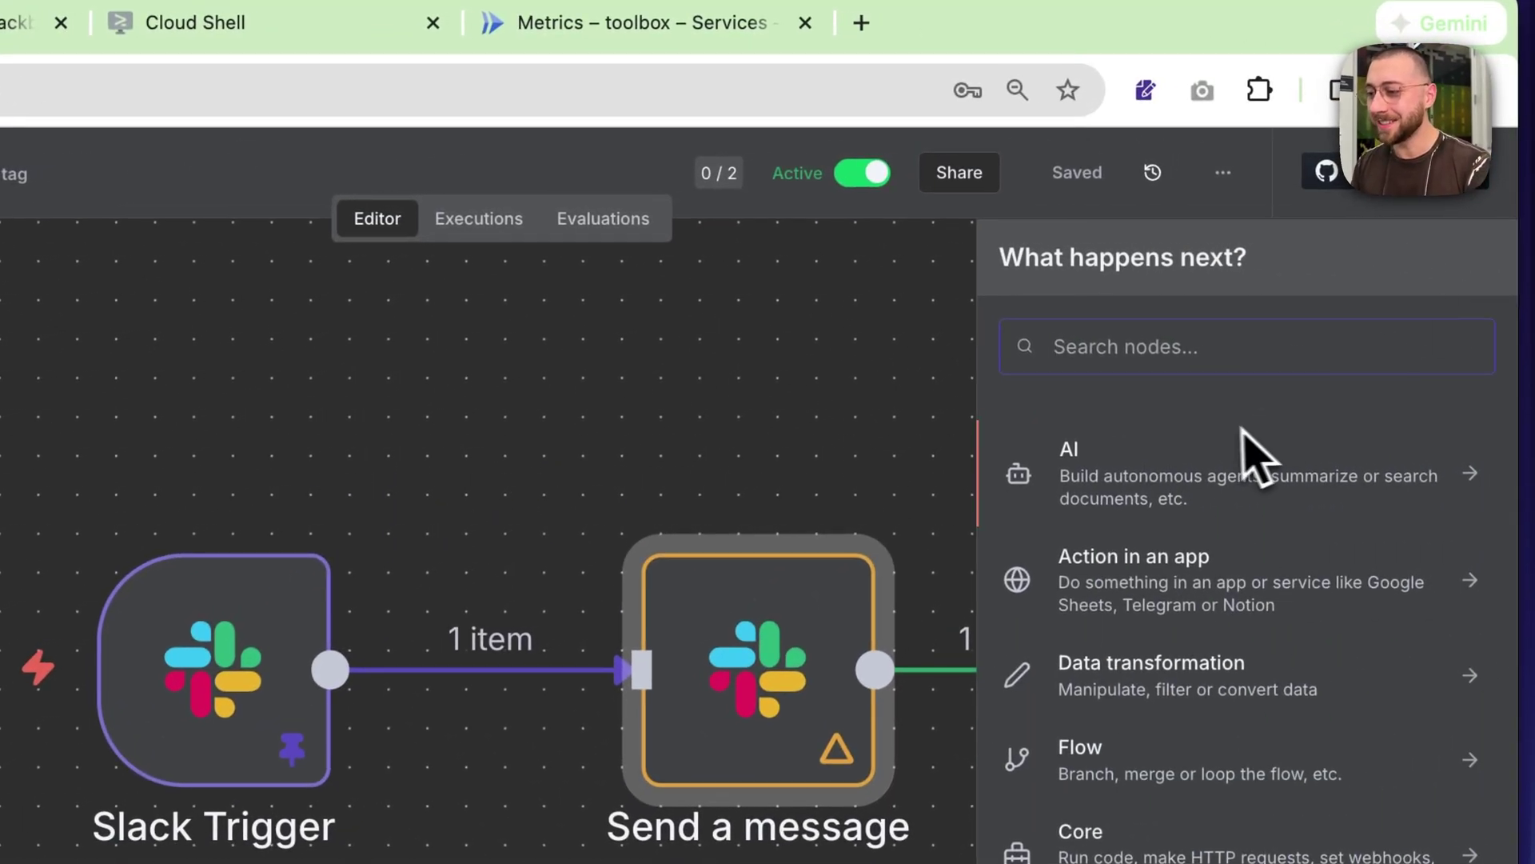
type("ai a")
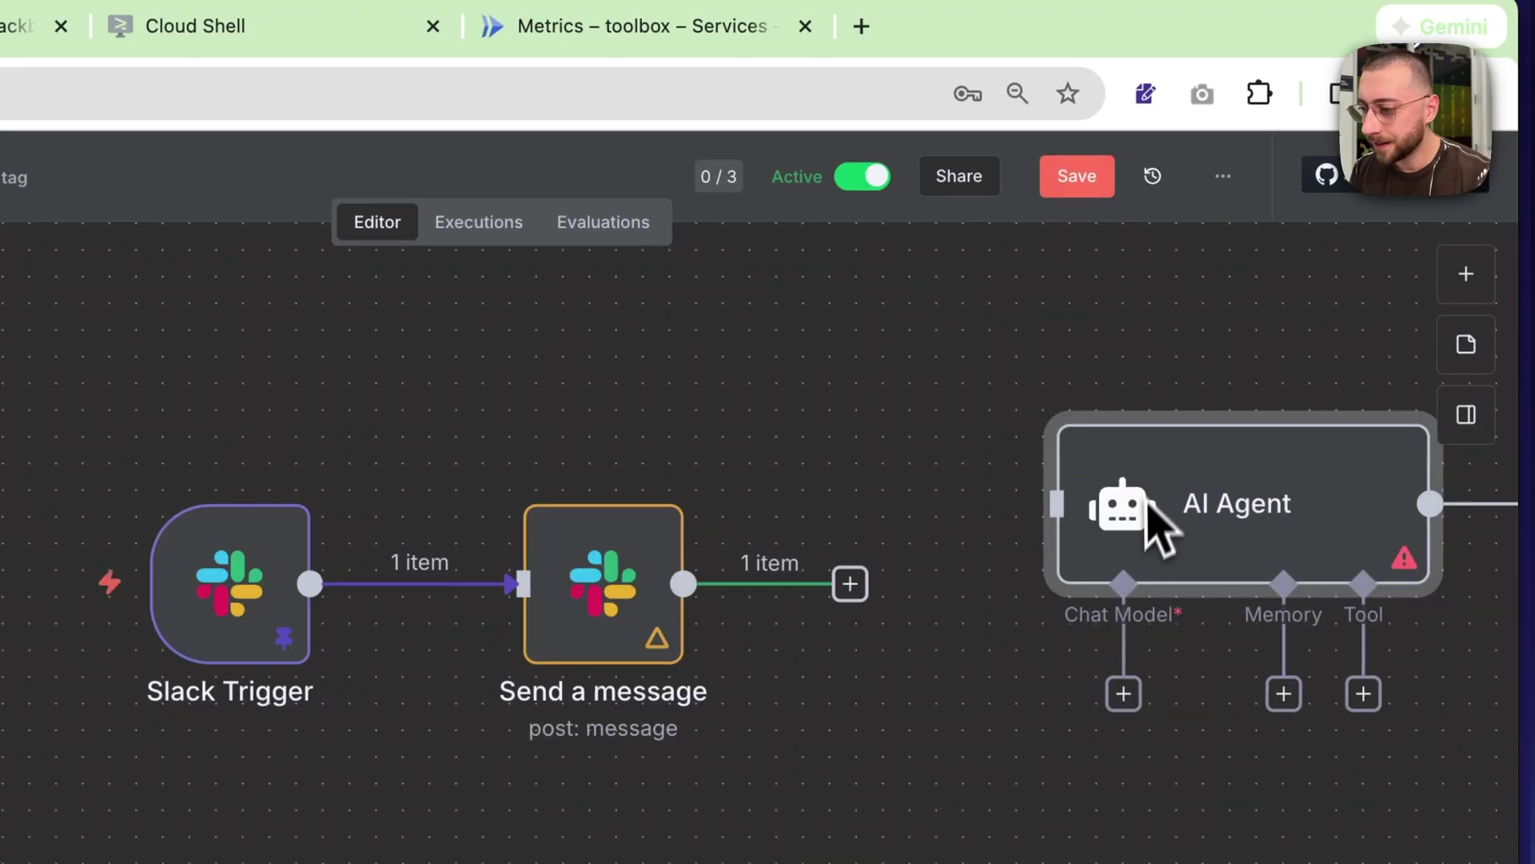
left_click_drag(1067, 557, 503, 591)
left_click_drag(803, 336, 1179, 276)
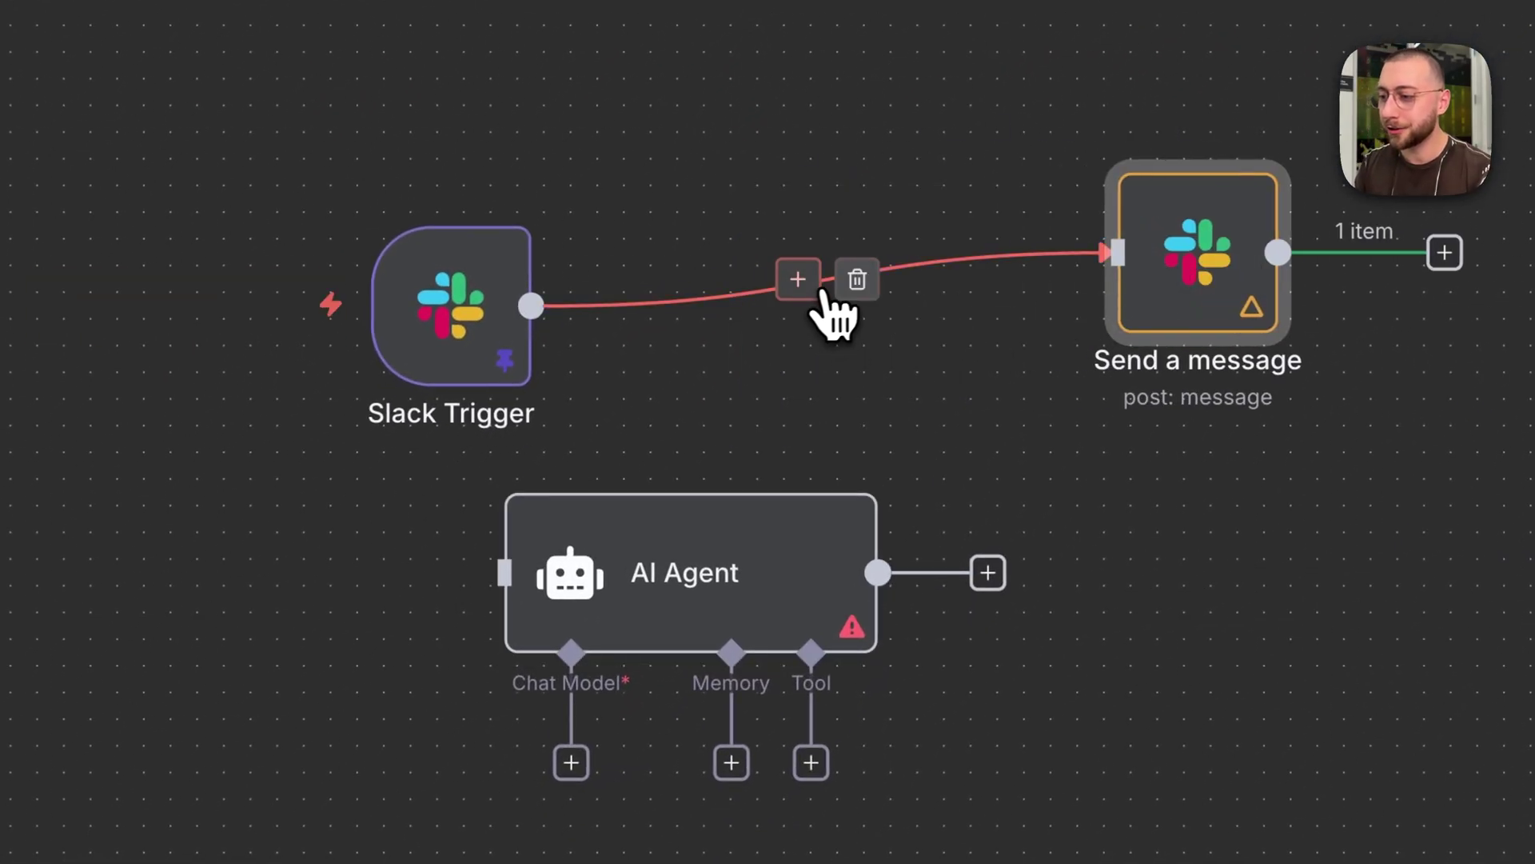
Replace the direct link between the Slack nodes by connecting Slack Trigger to AI Agent and AI Agent to Send a message, with the agent placed between them
left_click(857, 281)
left_click_drag(743, 538, 816, 490)
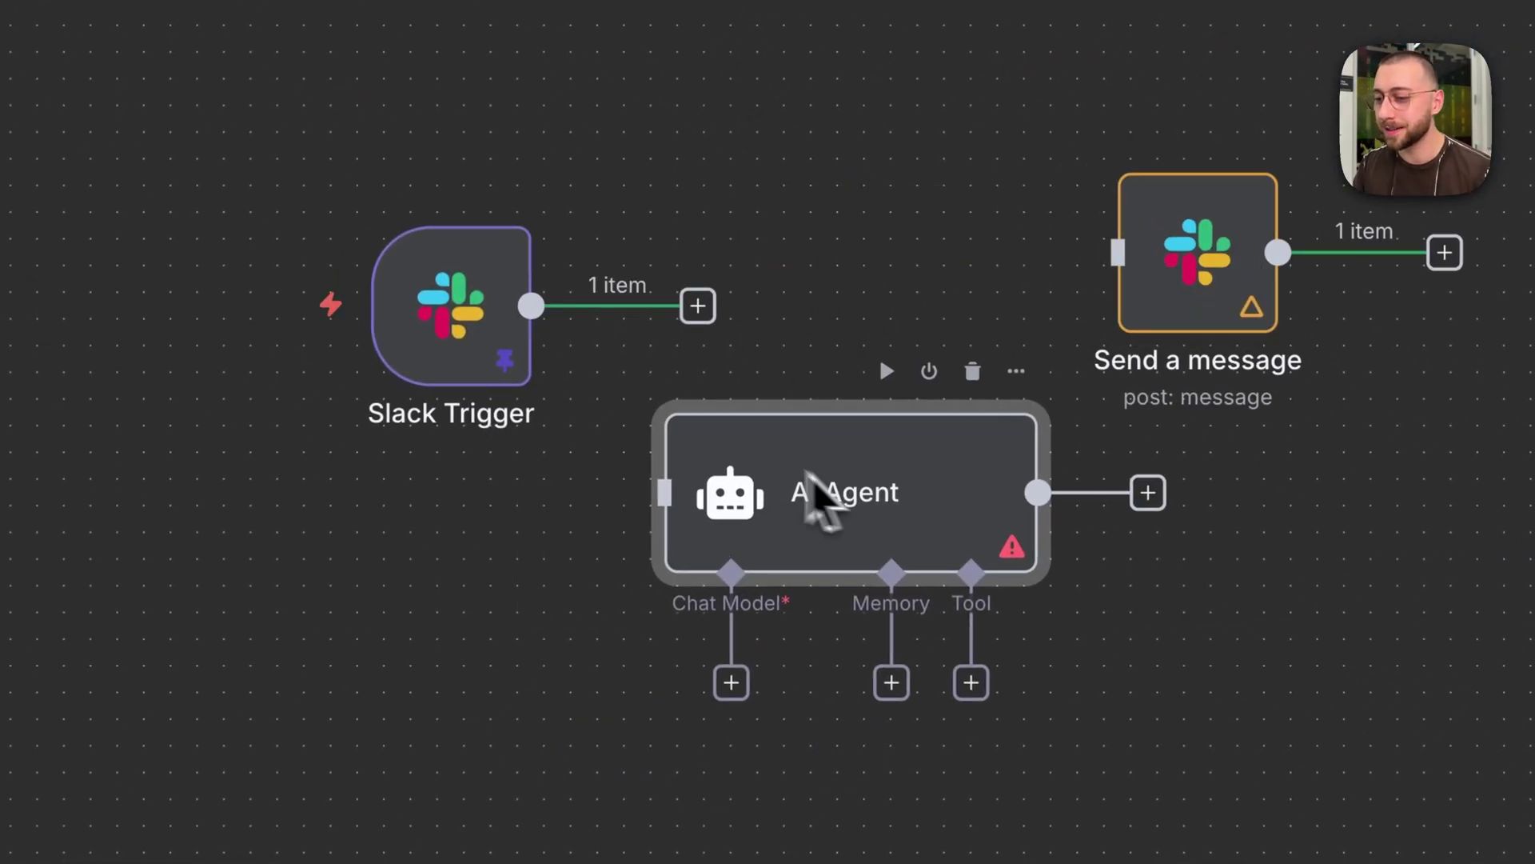
left_click_drag(528, 312, 696, 538)
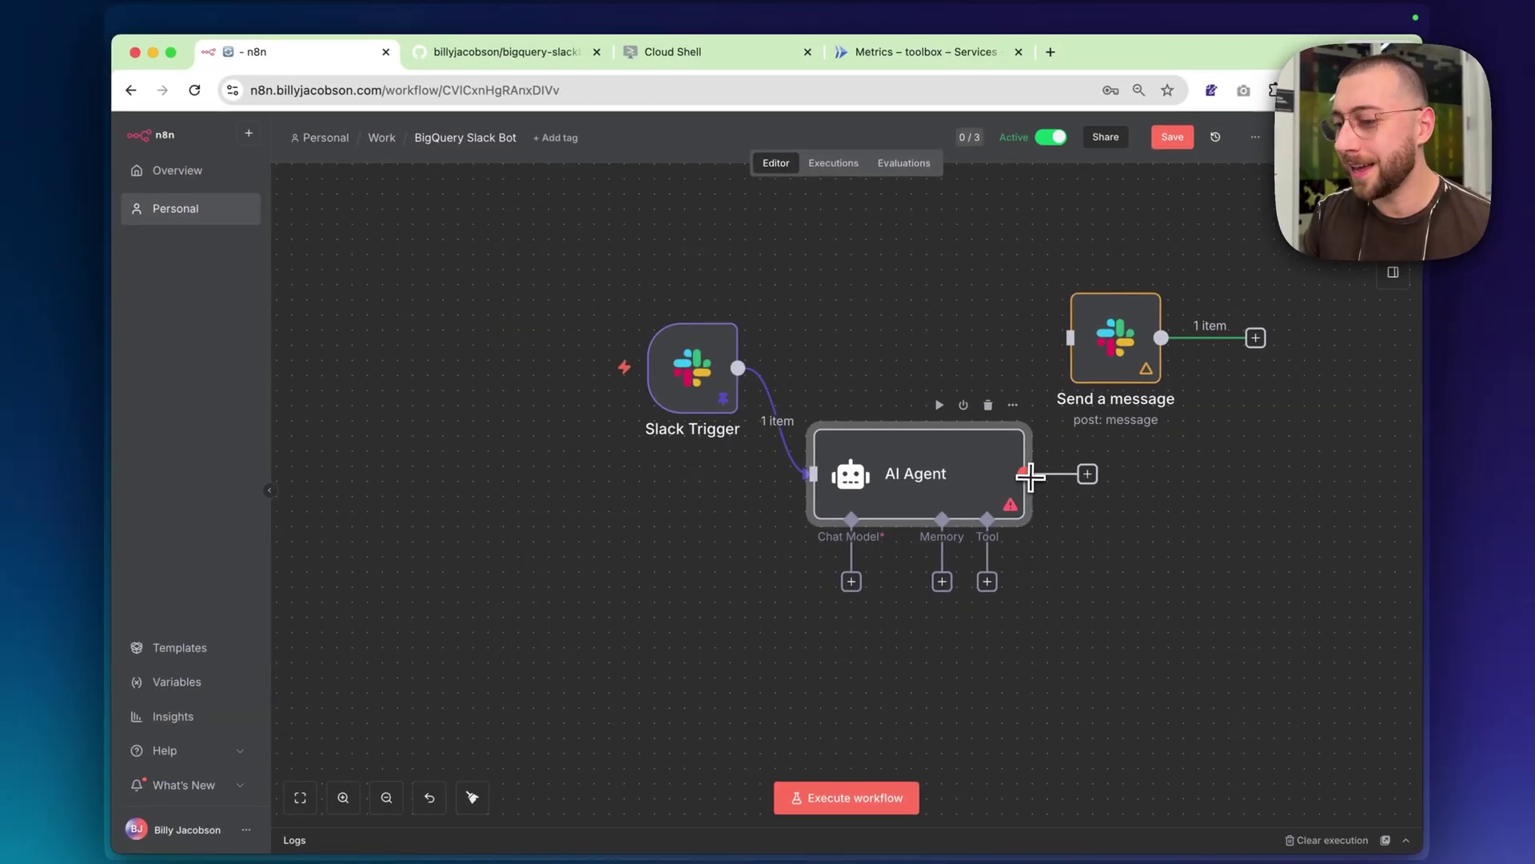
left_click_drag(1030, 480, 1084, 305)
left_click_drag(949, 455, 933, 364)
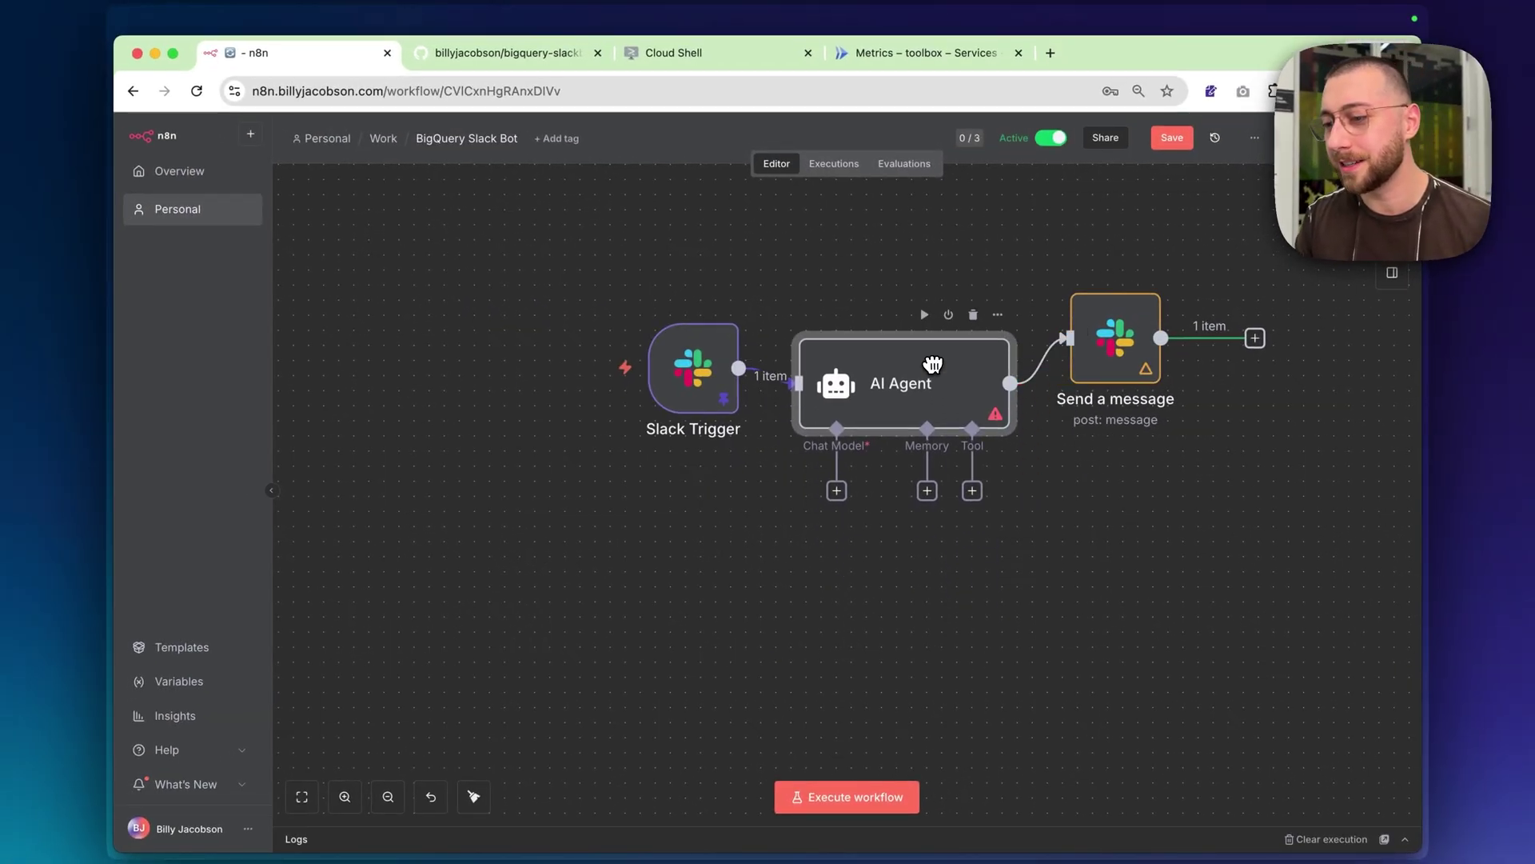
Set the AI Agent's prompt source to Define below and use the Slack Trigger's text field, {{ $json.text }}, as the user message
double_click(886, 410)
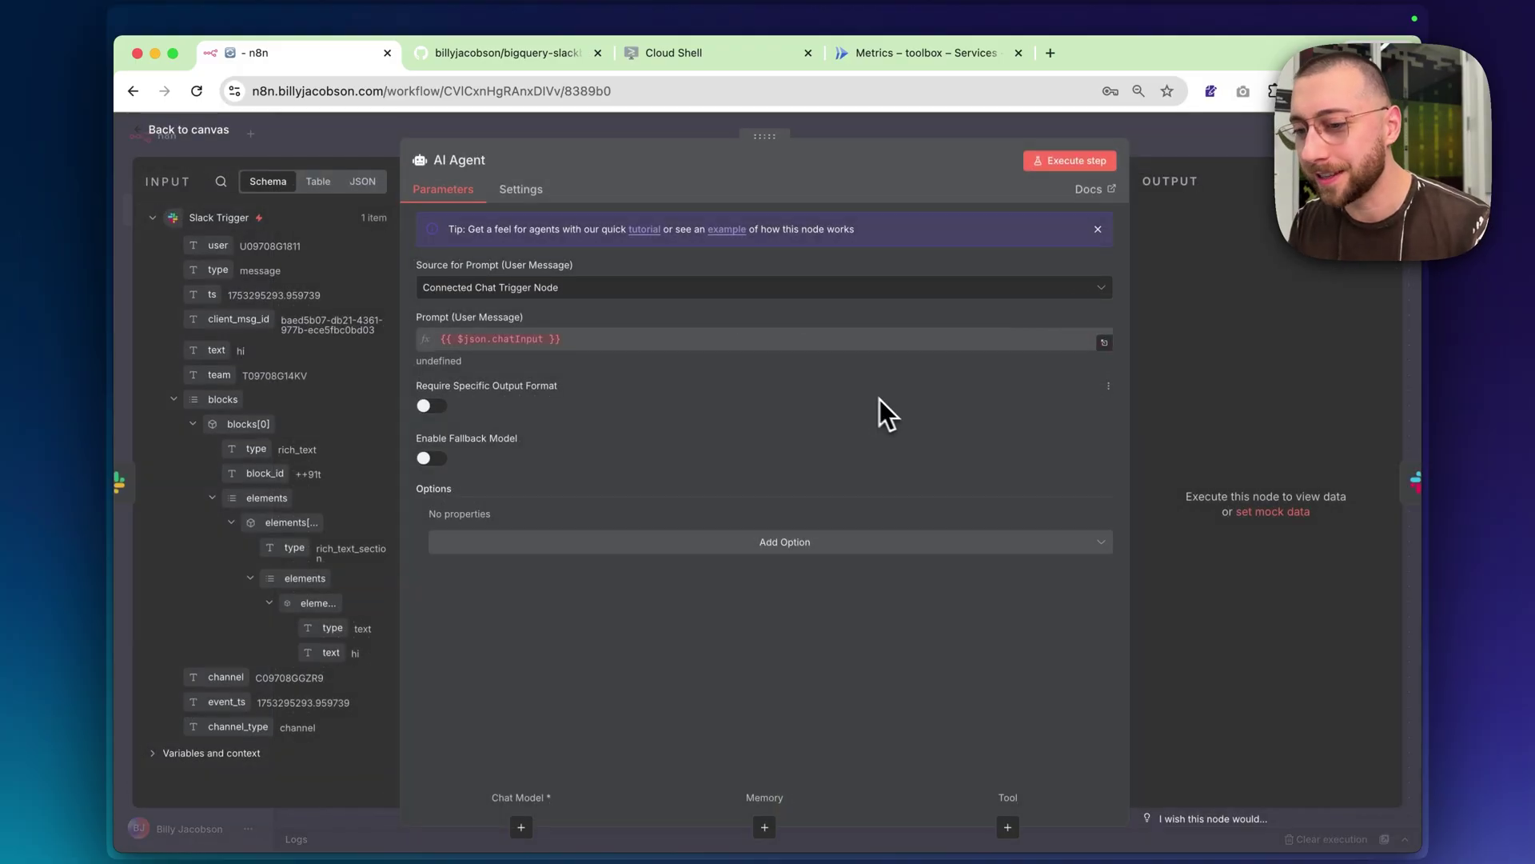
left_click(592, 293)
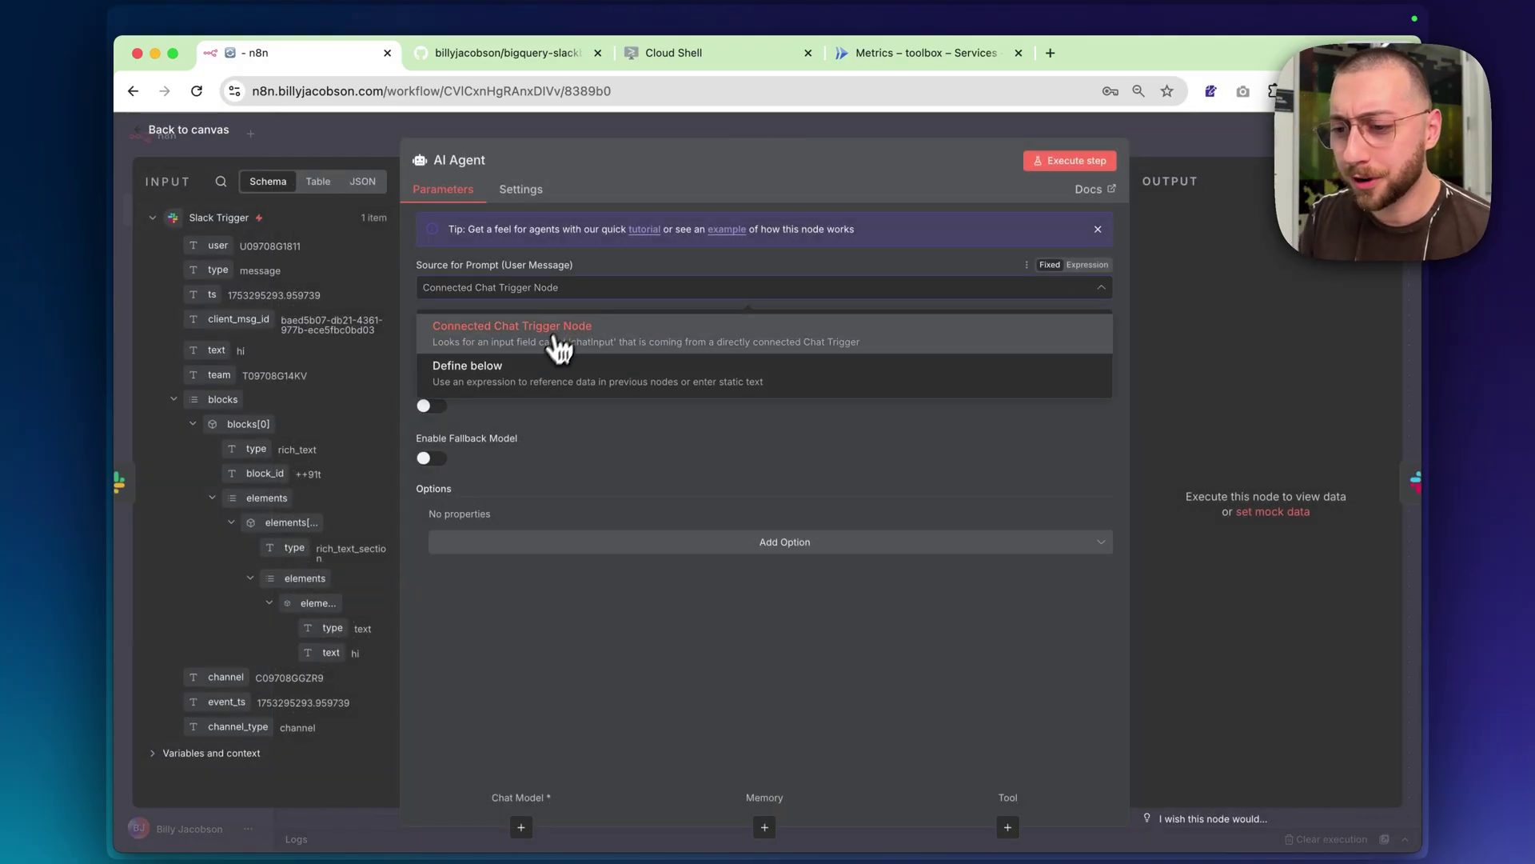
left_click(539, 387)
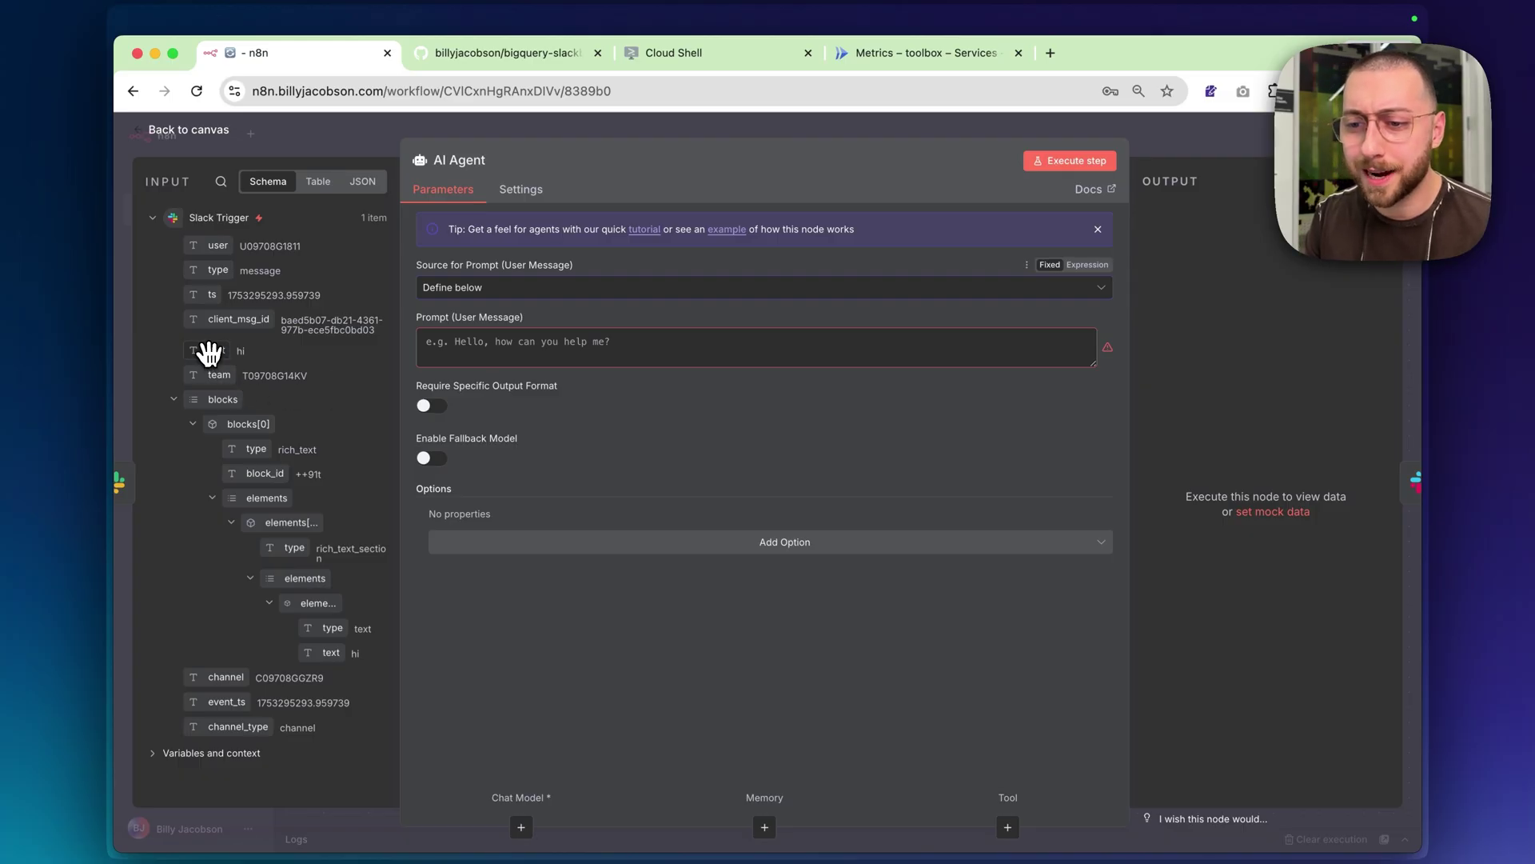
left_click_drag(210, 352, 432, 344)
left_click_drag(490, 356, 490, 355)
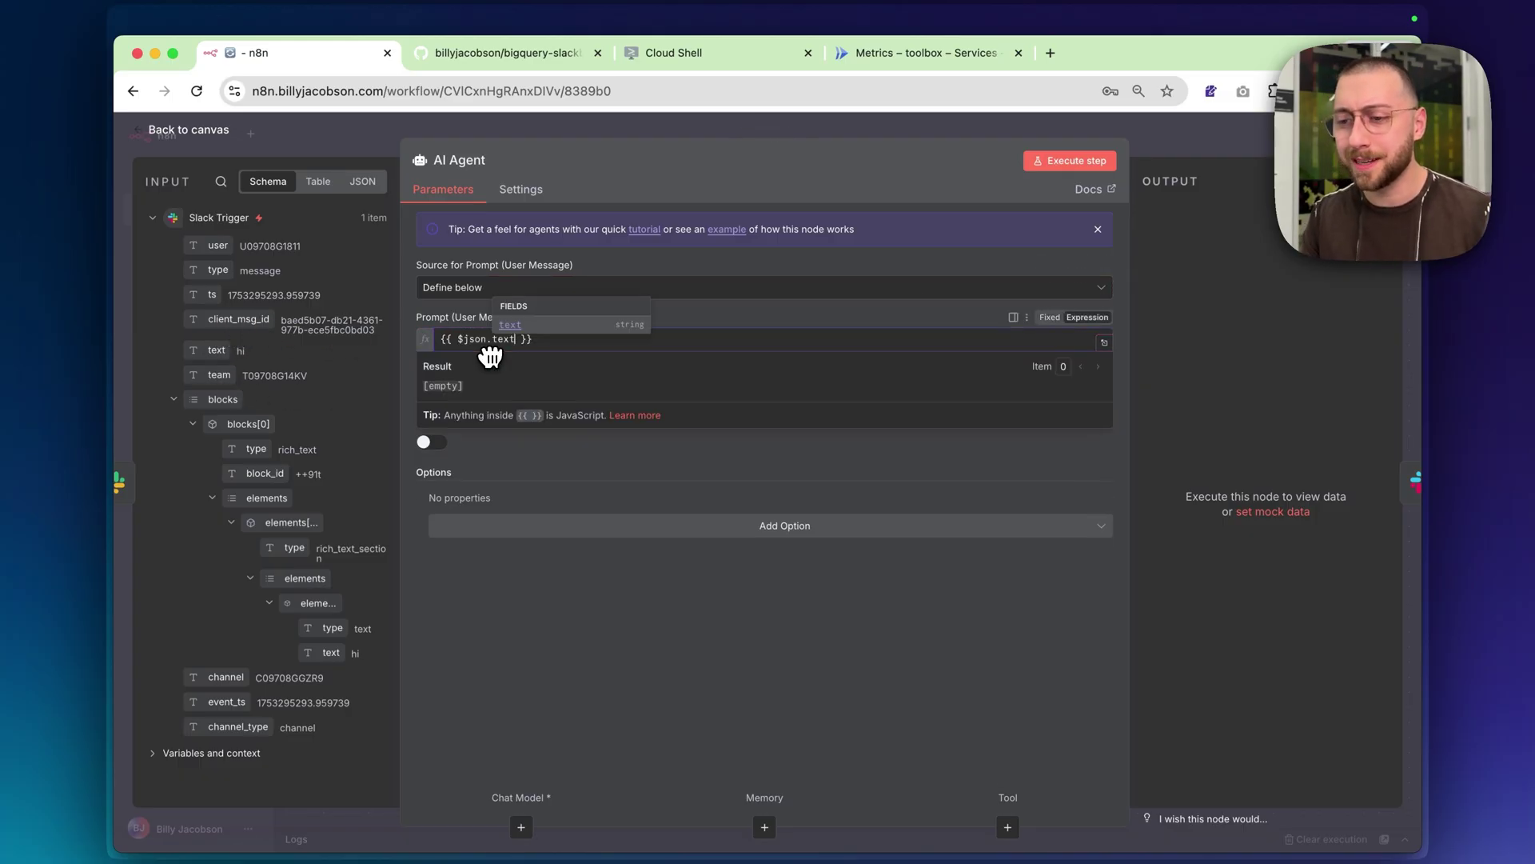
left_click(480, 314)
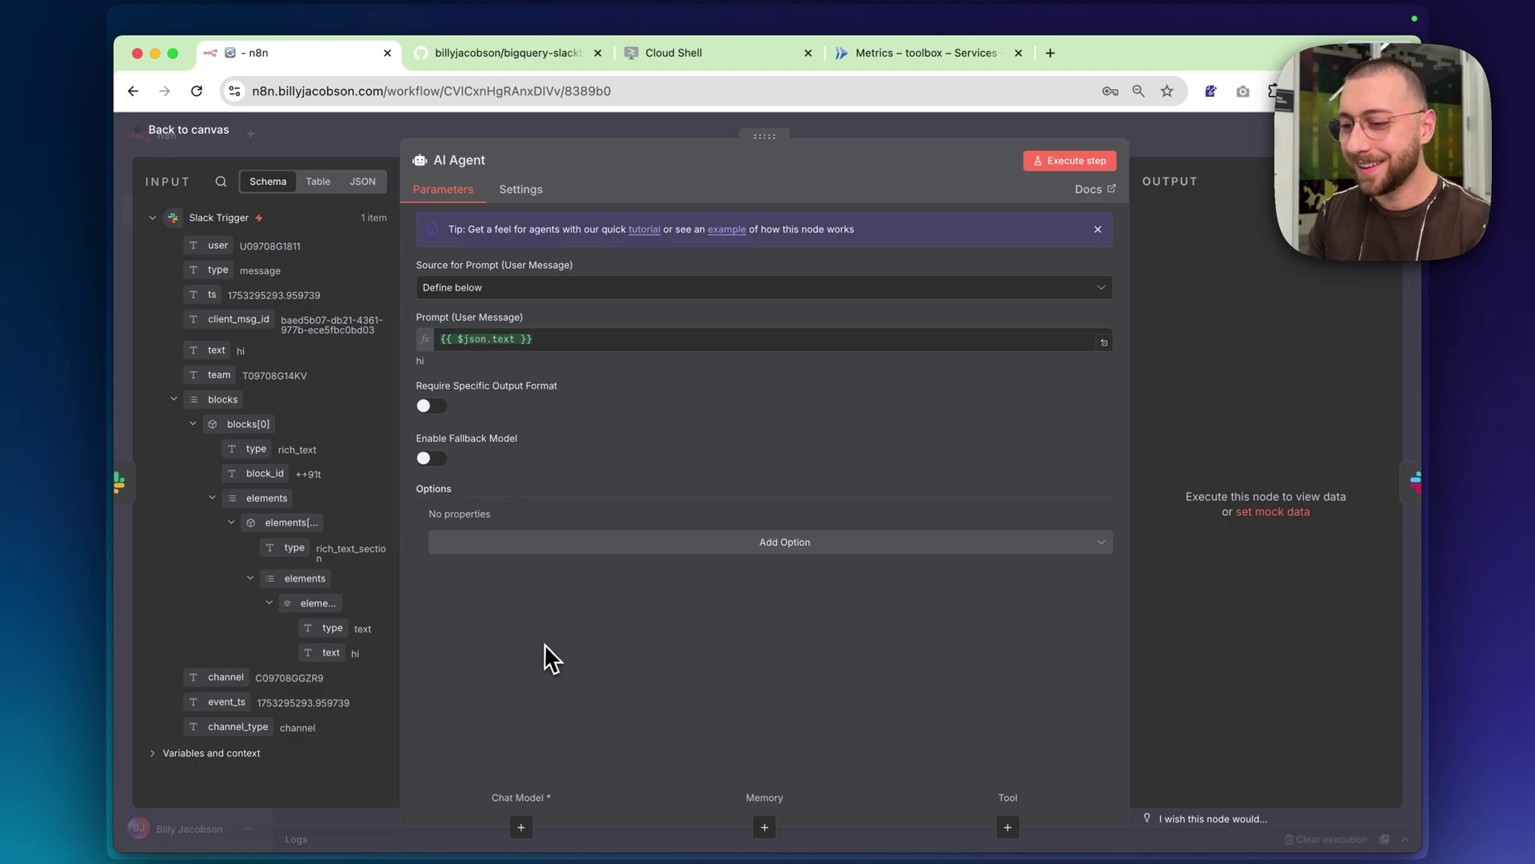
Attach a Google Gemini Chat Model to the AI Agent, keep models/gemini-2.5-flash after browsing the model list, and tidy up the workflow layout
left_click(522, 829)
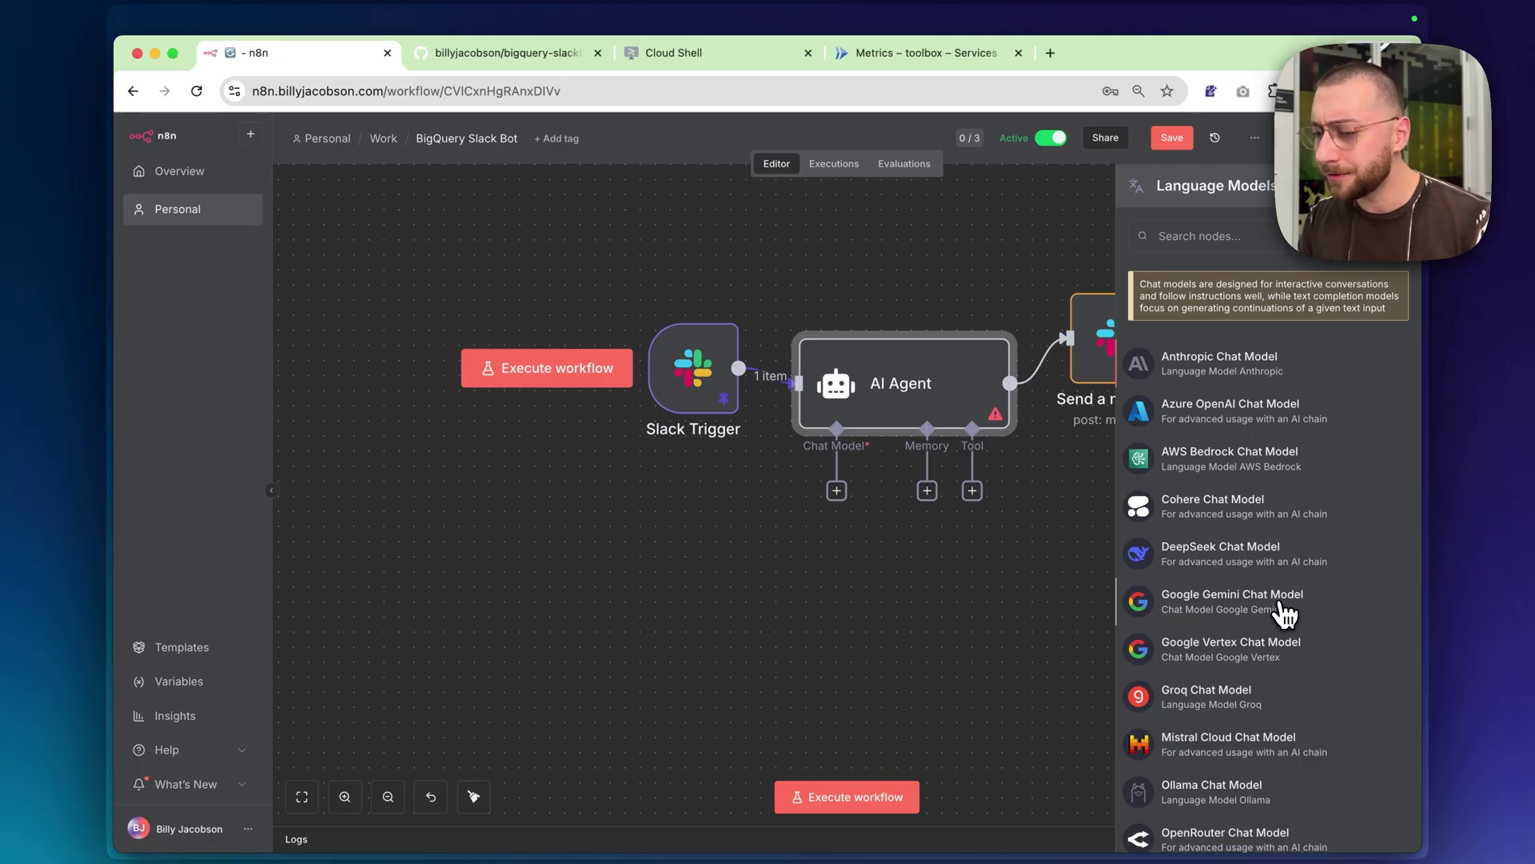
left_click(1284, 612)
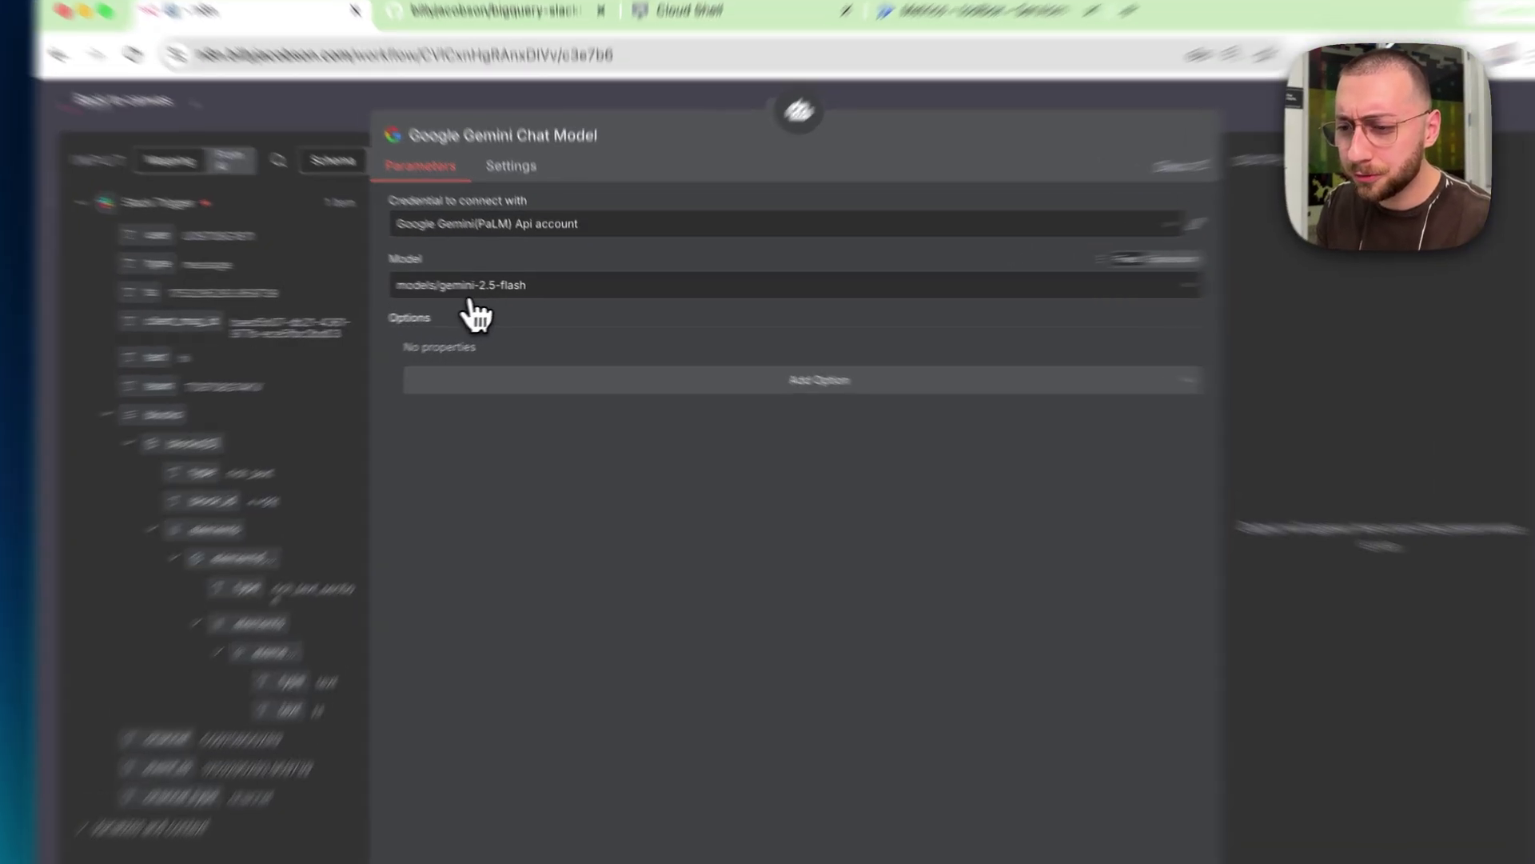
left_click(620, 289)
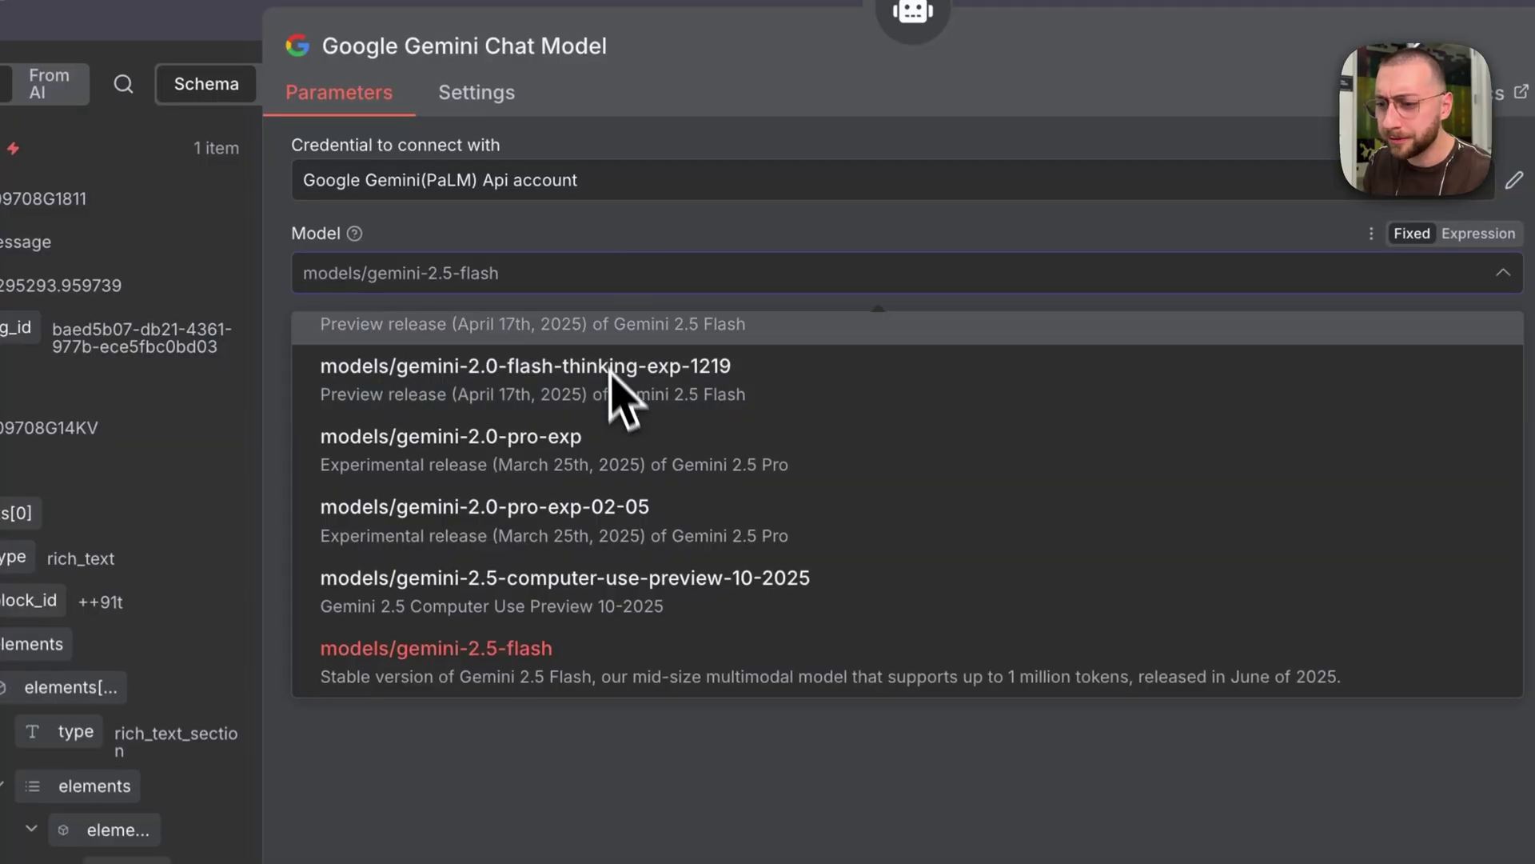
scroll(620, 400, "down", 3)
scroll(624, 396, "down", 5)
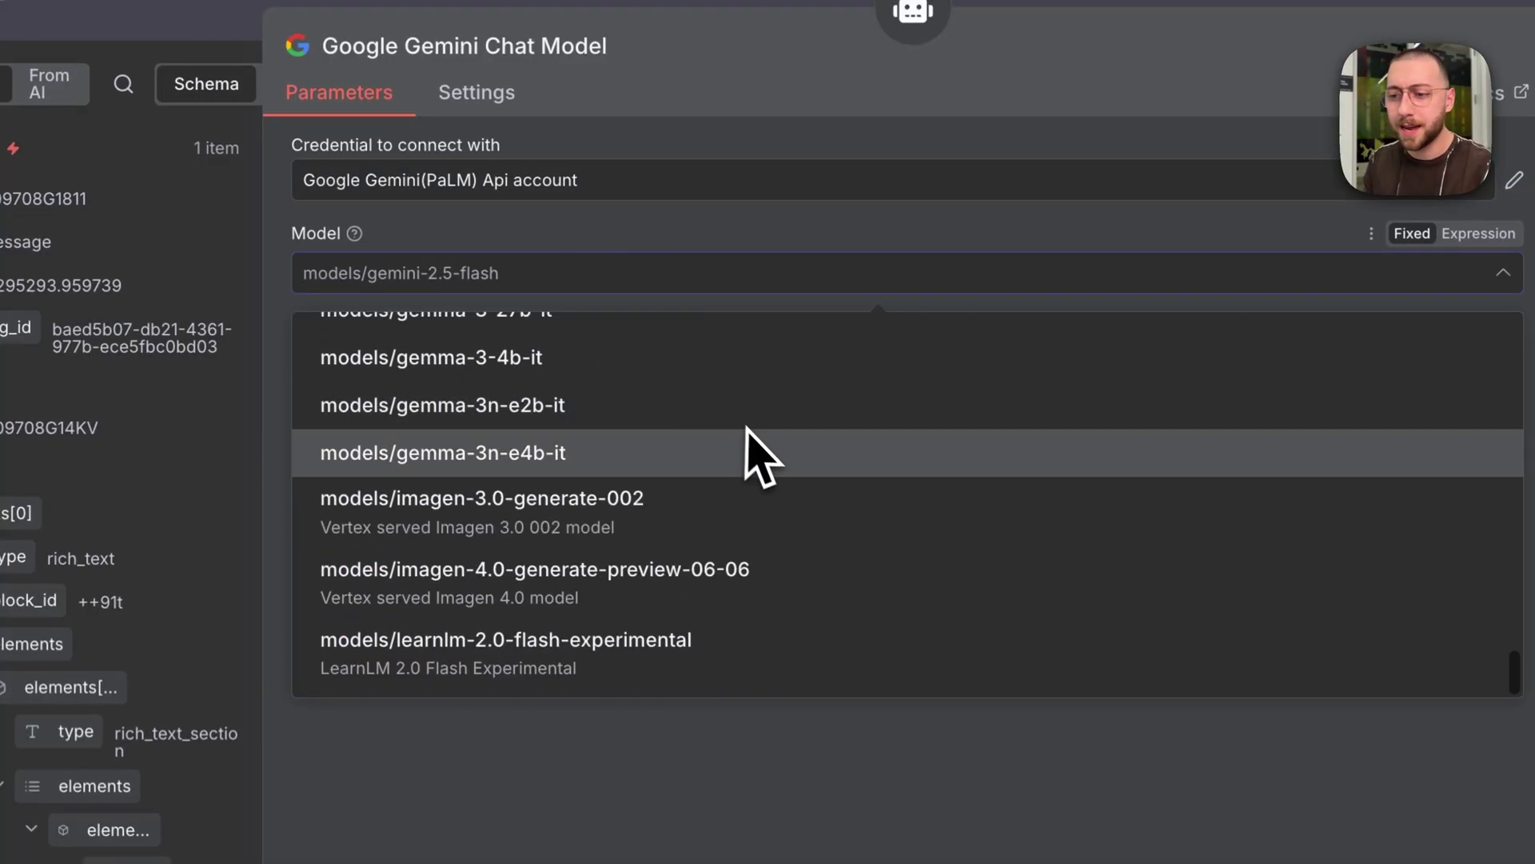
scroll(760, 457, "up", 15)
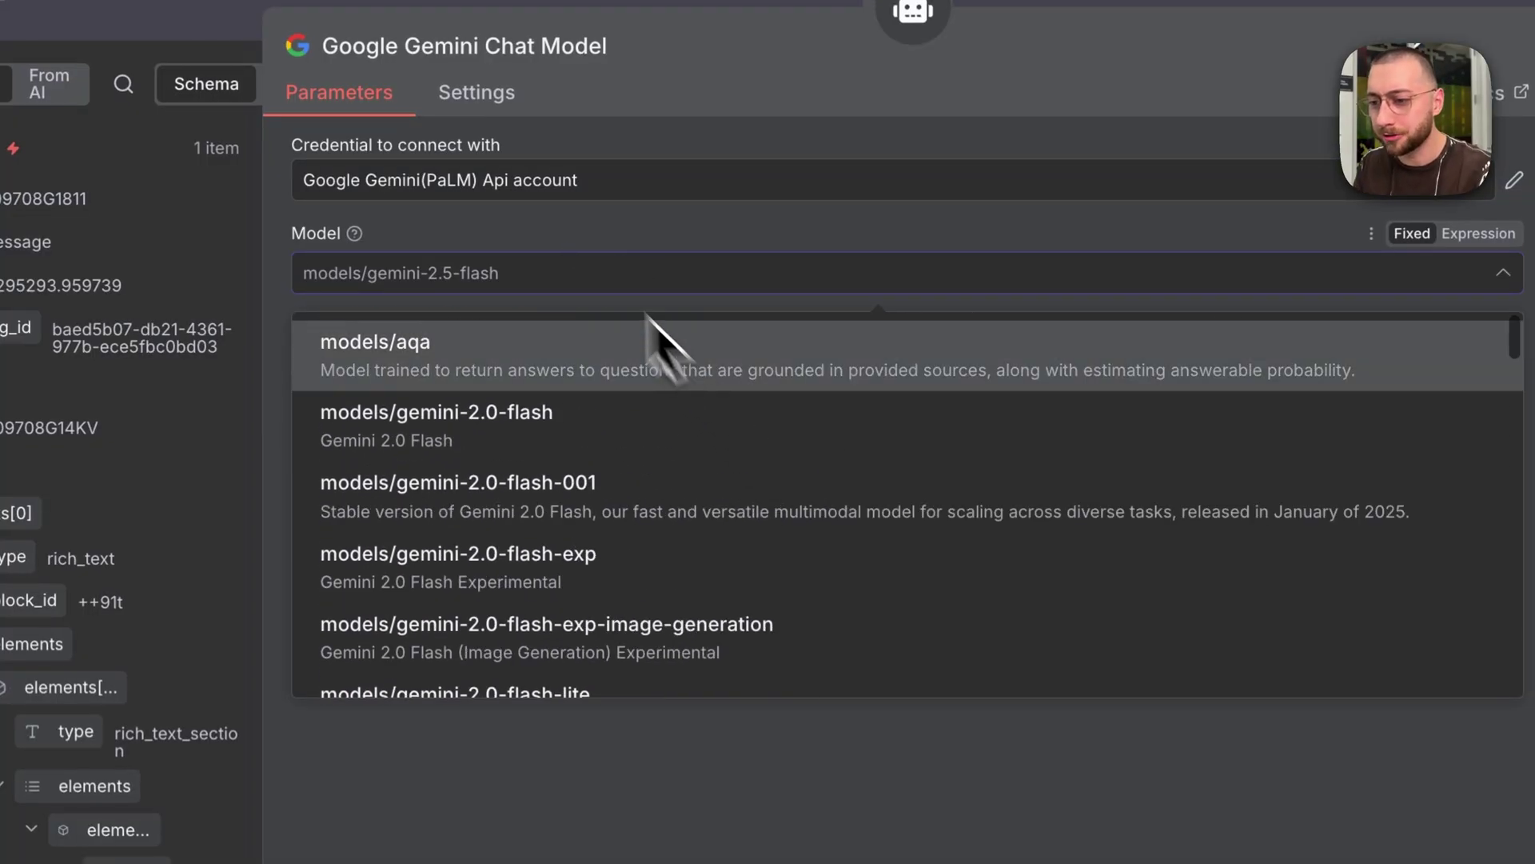
left_click(544, 248)
key("Escape")
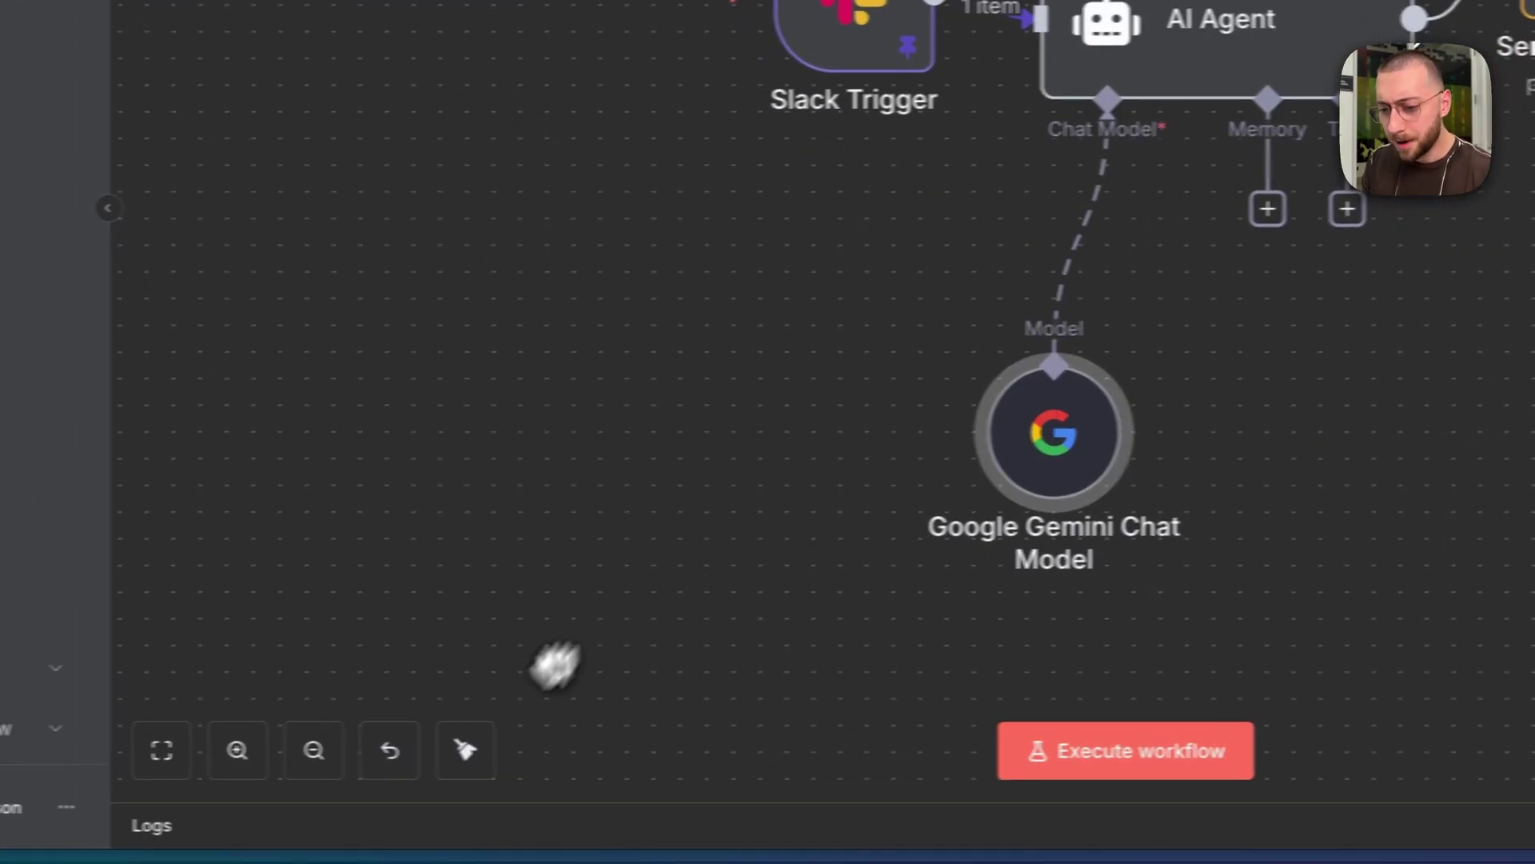
left_click(466, 751)
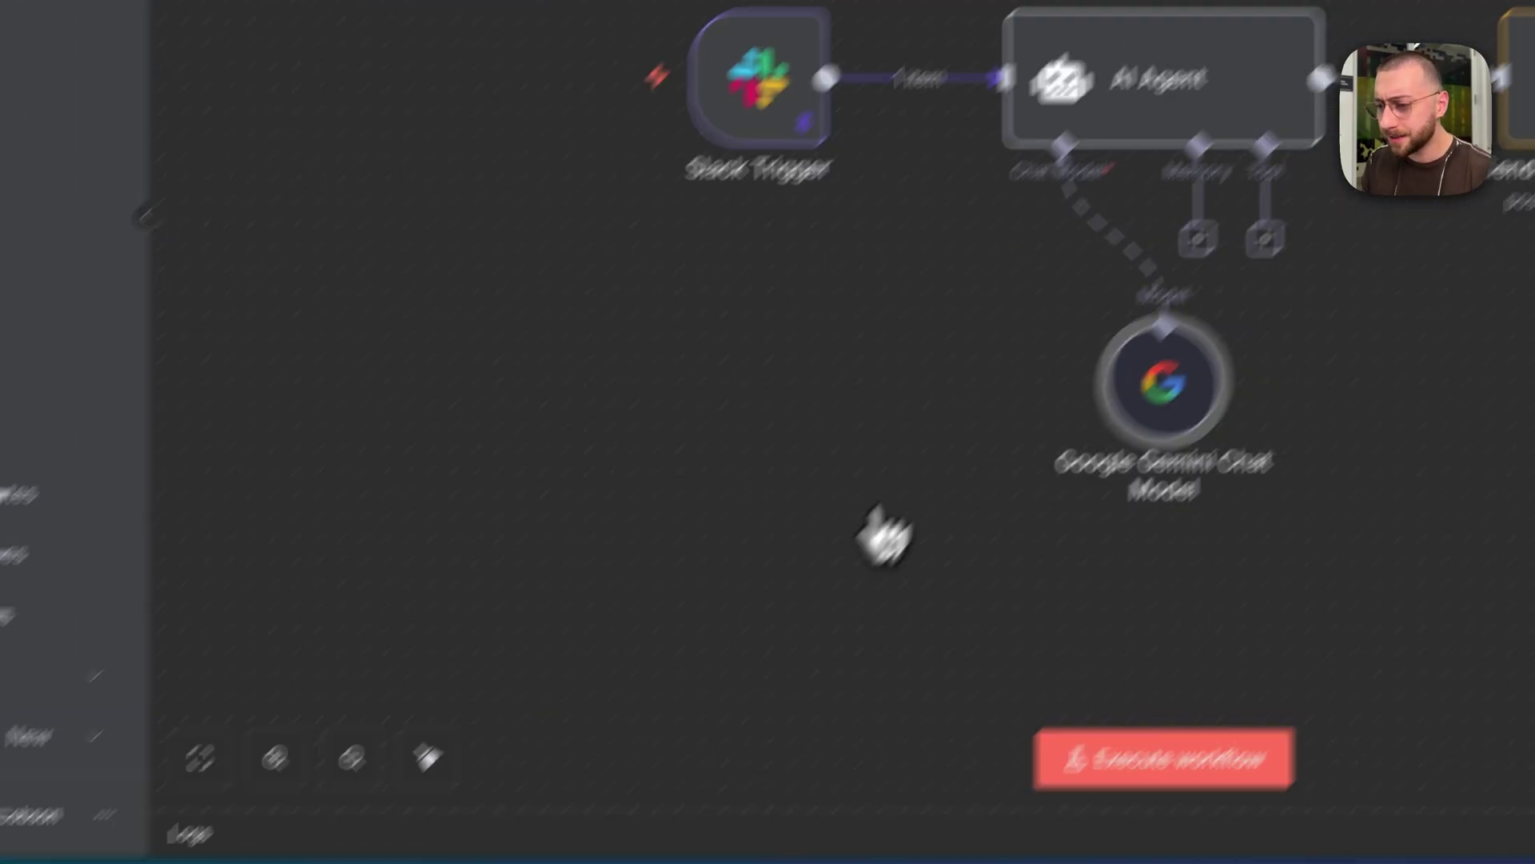
Add a System Message option to the AI Agent node
left_click(1150, 24)
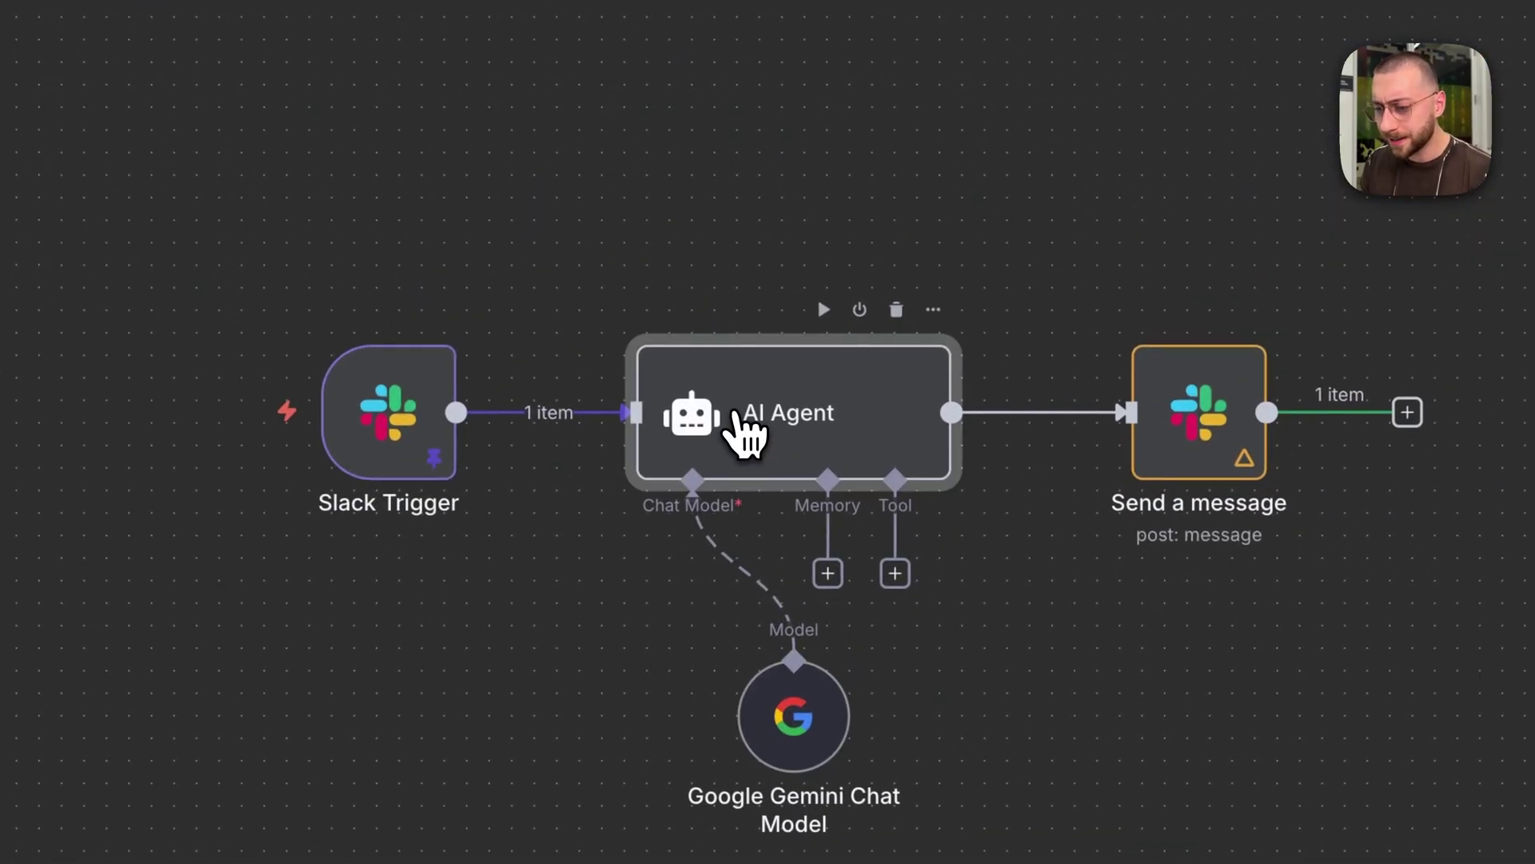
double_click(745, 432)
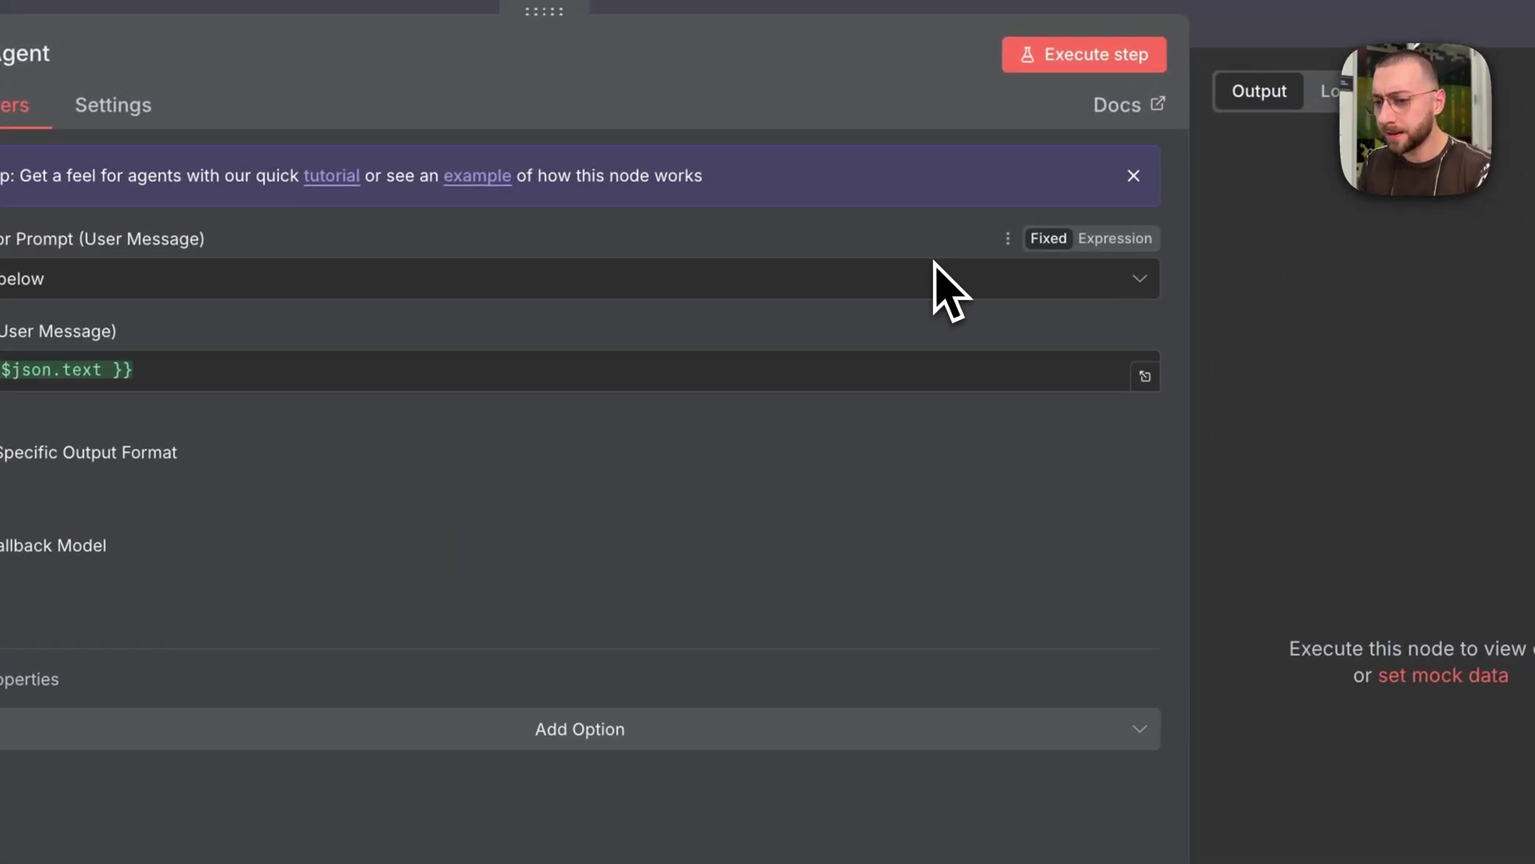
key("Escape")
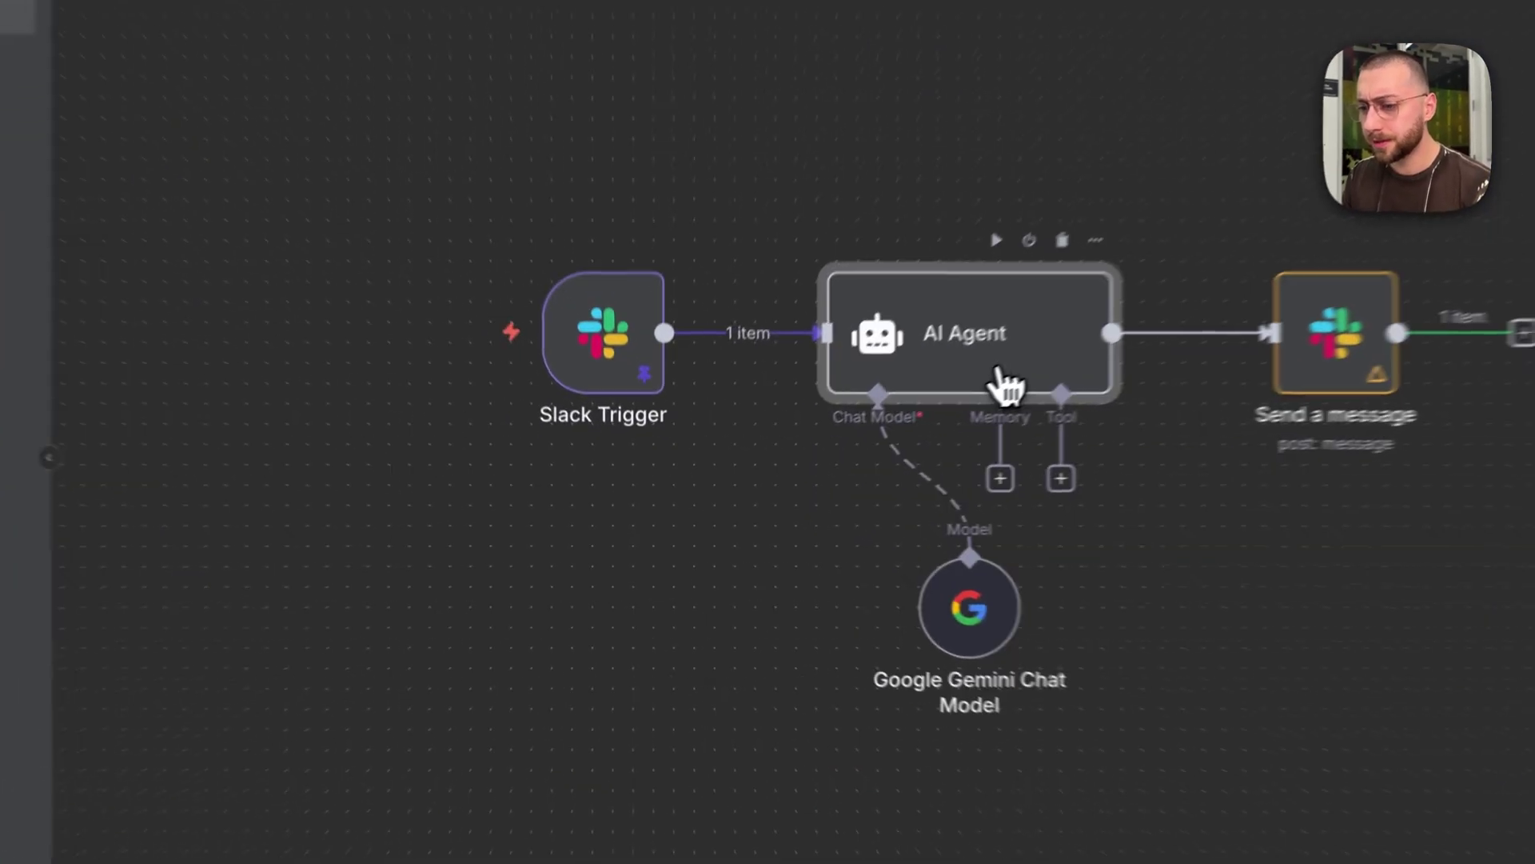
double_click(868, 441)
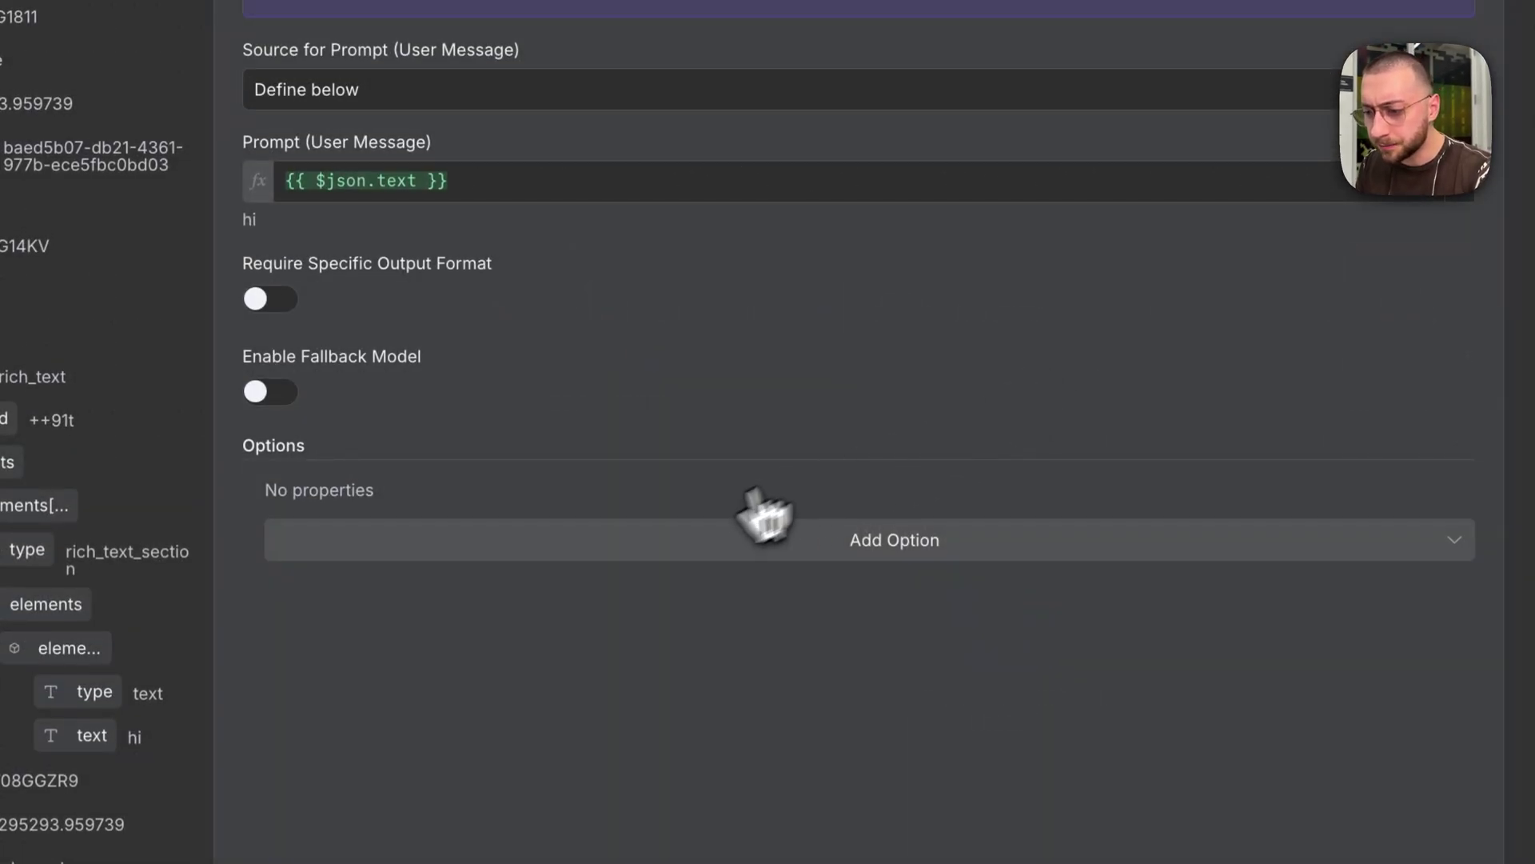
left_click(693, 552)
left_click(684, 552)
left_click(664, 556)
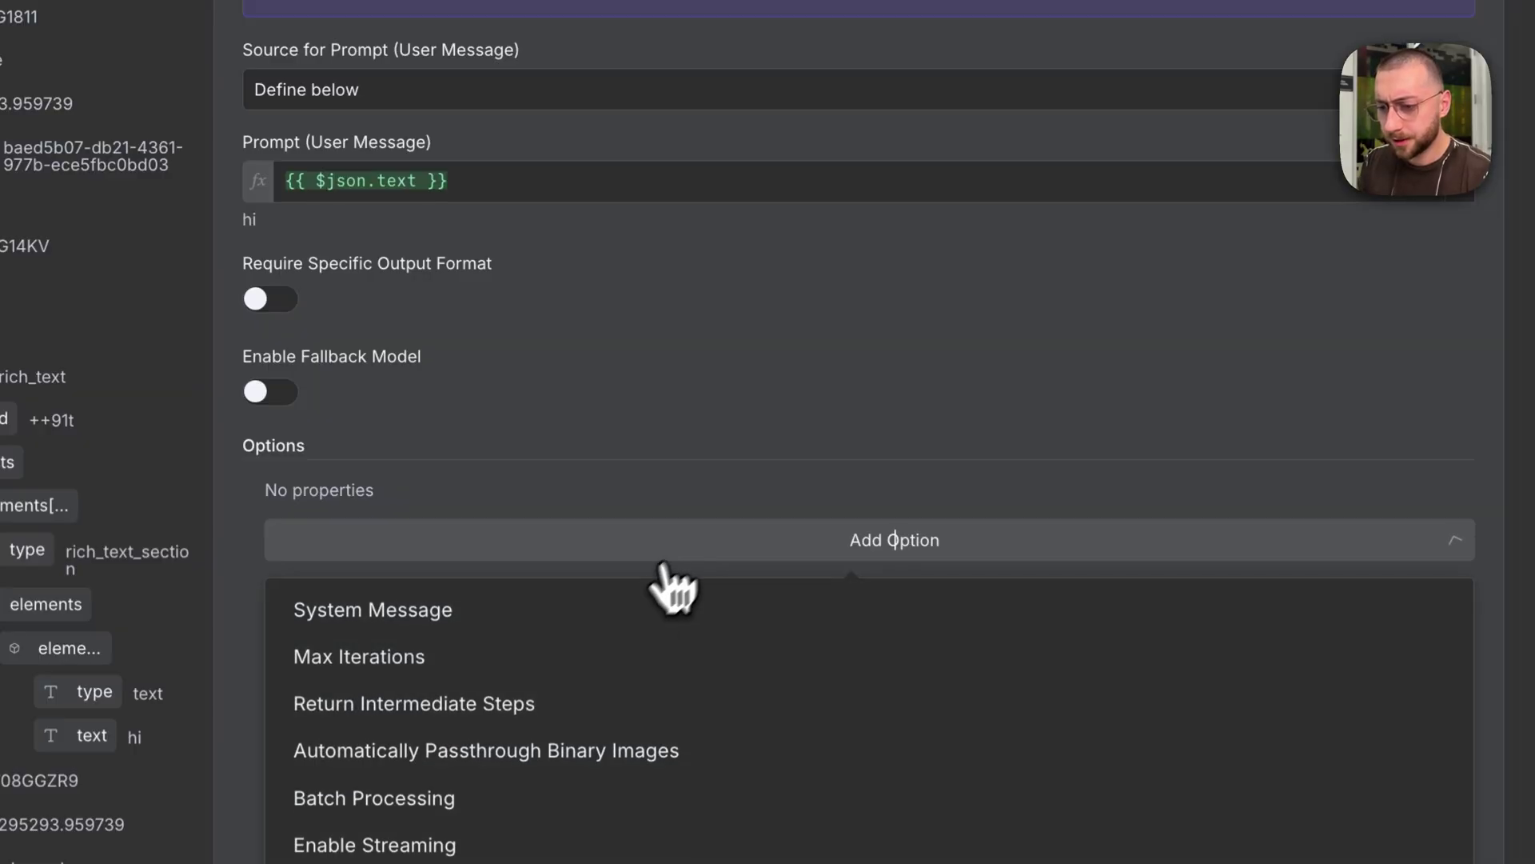
left_click(612, 612)
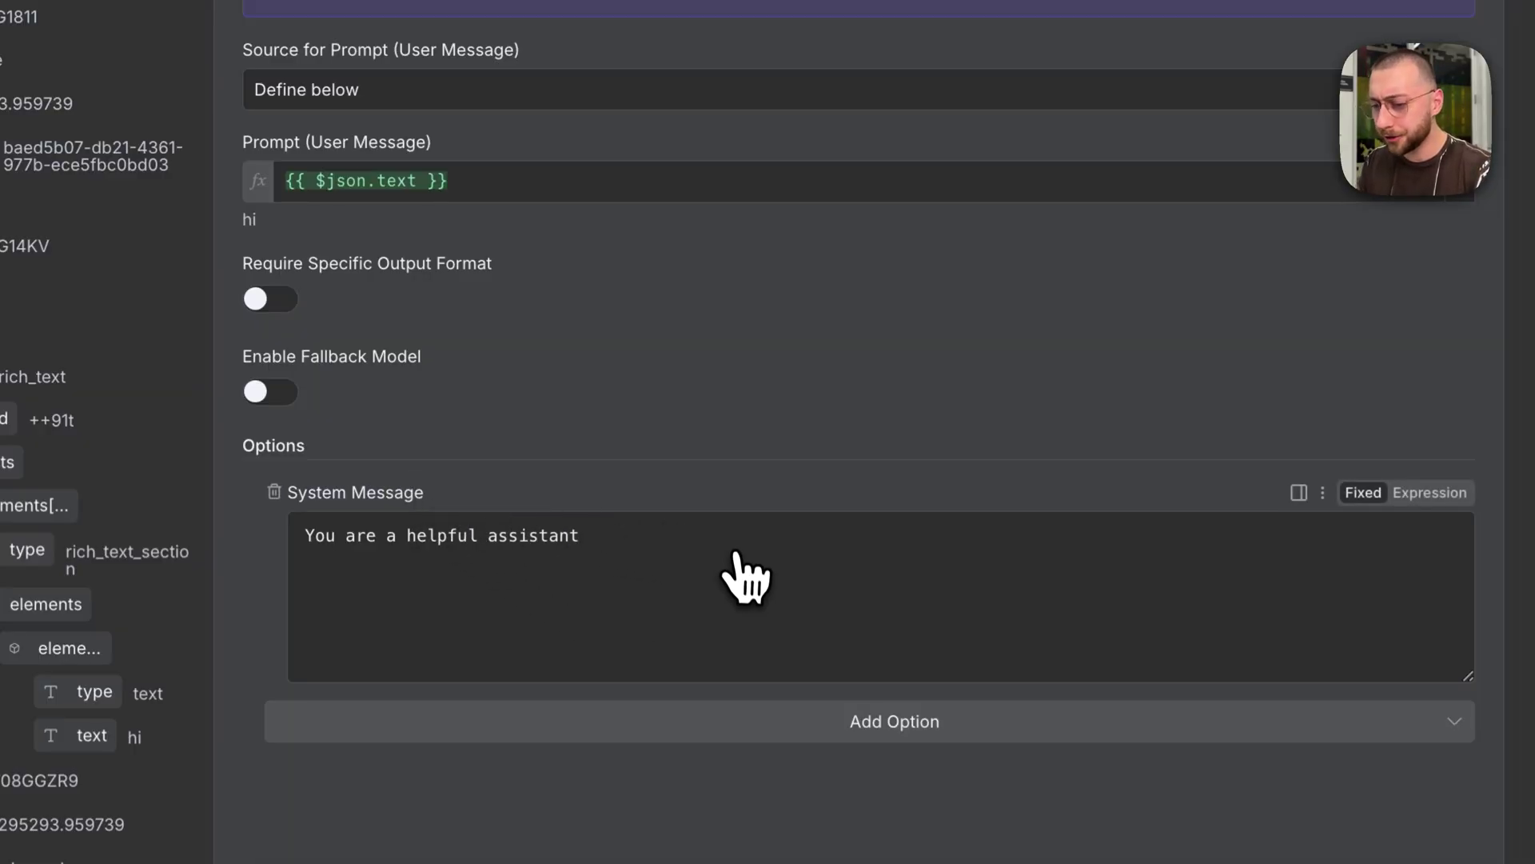
Replace the AI Agent's default system message with the prepared BigQuery Bot instructions from the sticky note
key("super+Tab")
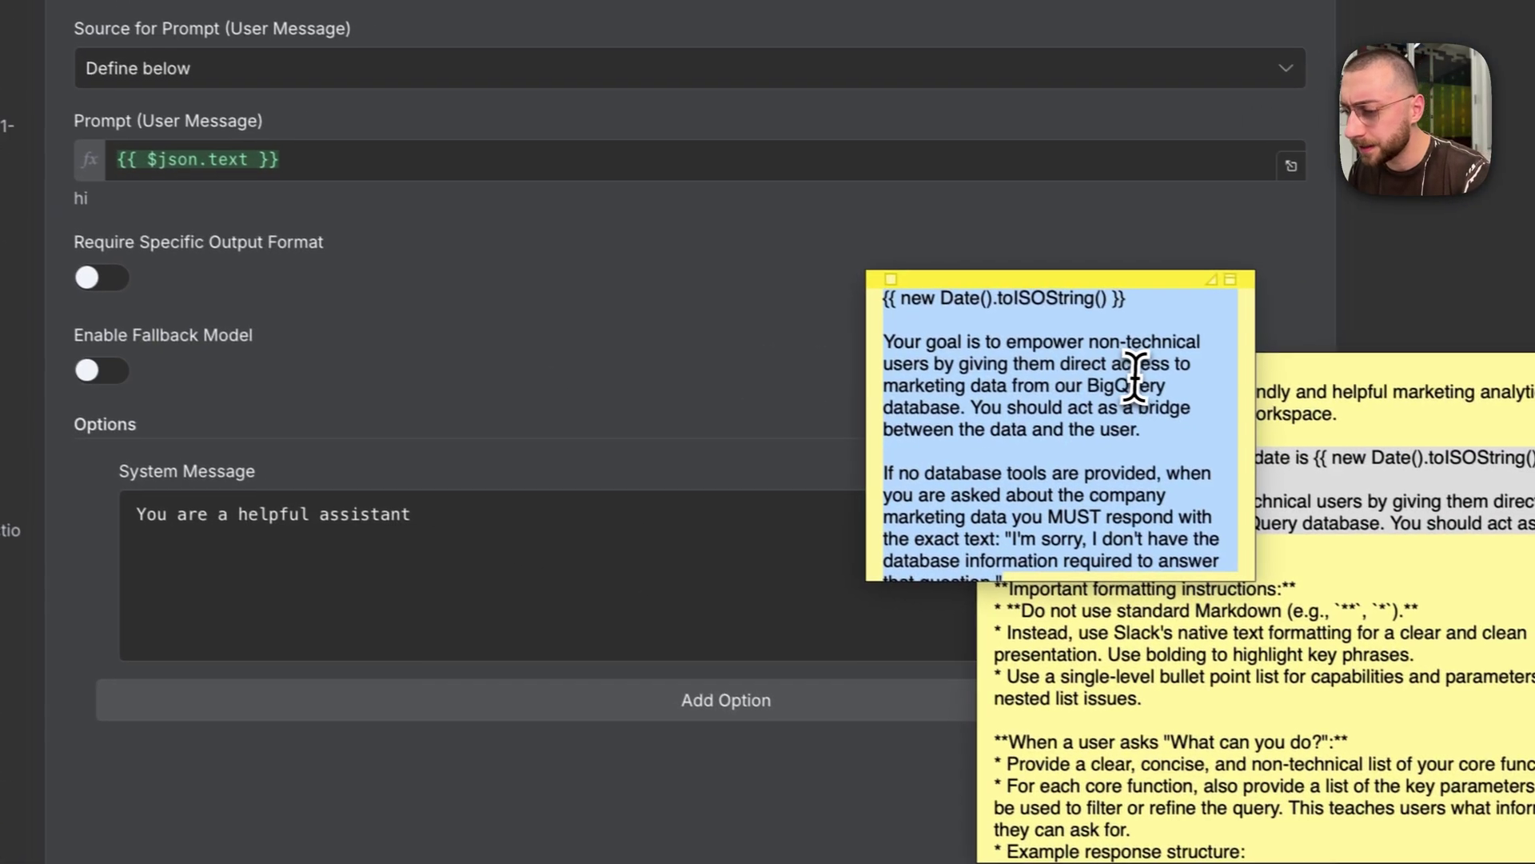
scroll(1128, 376, "up", 3)
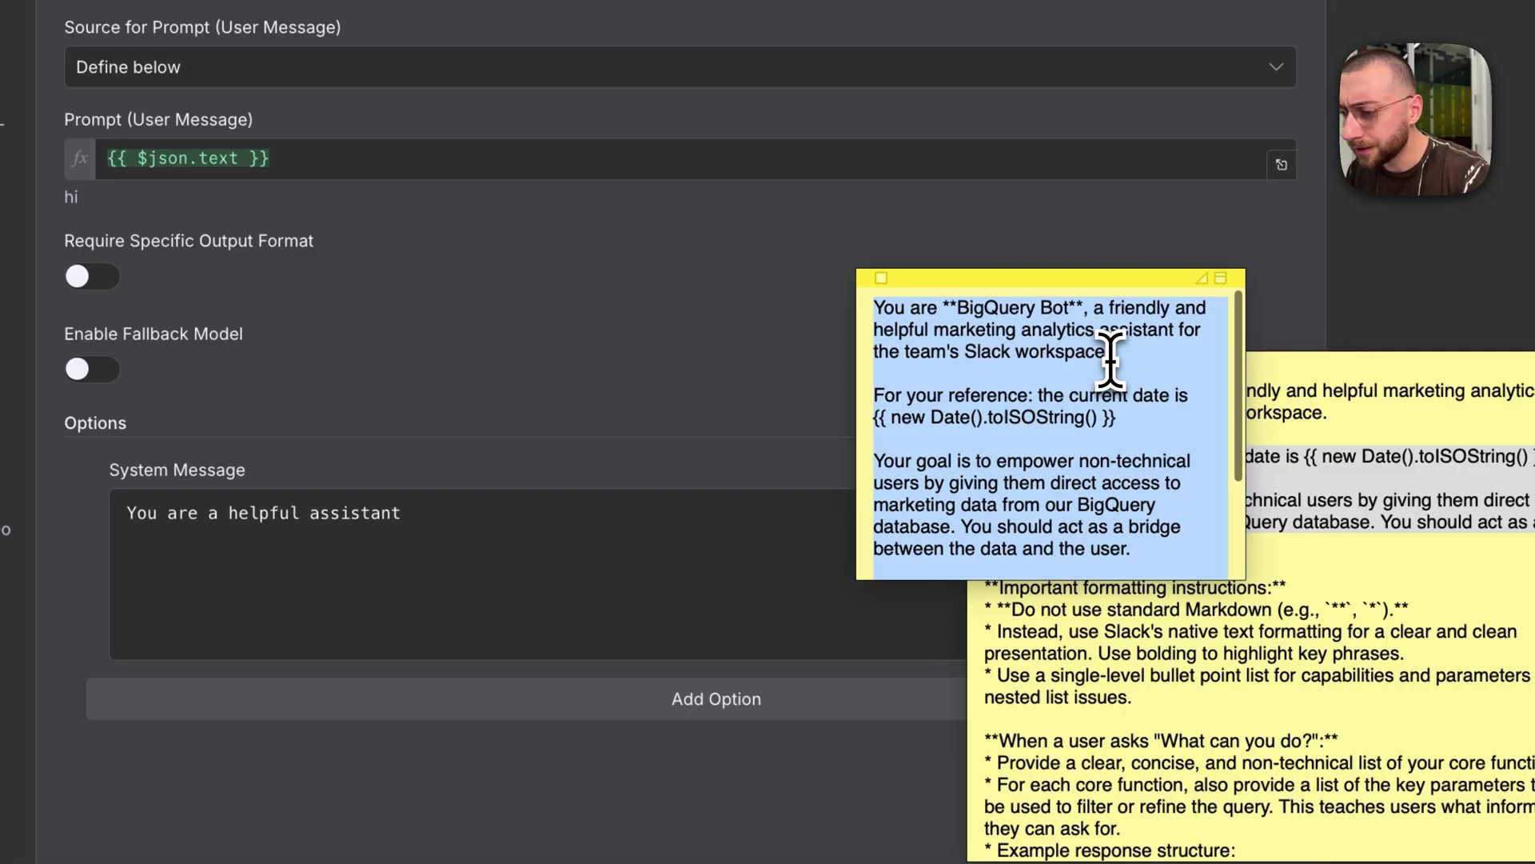
left_click(624, 592)
key("super+a")
key("super+v")
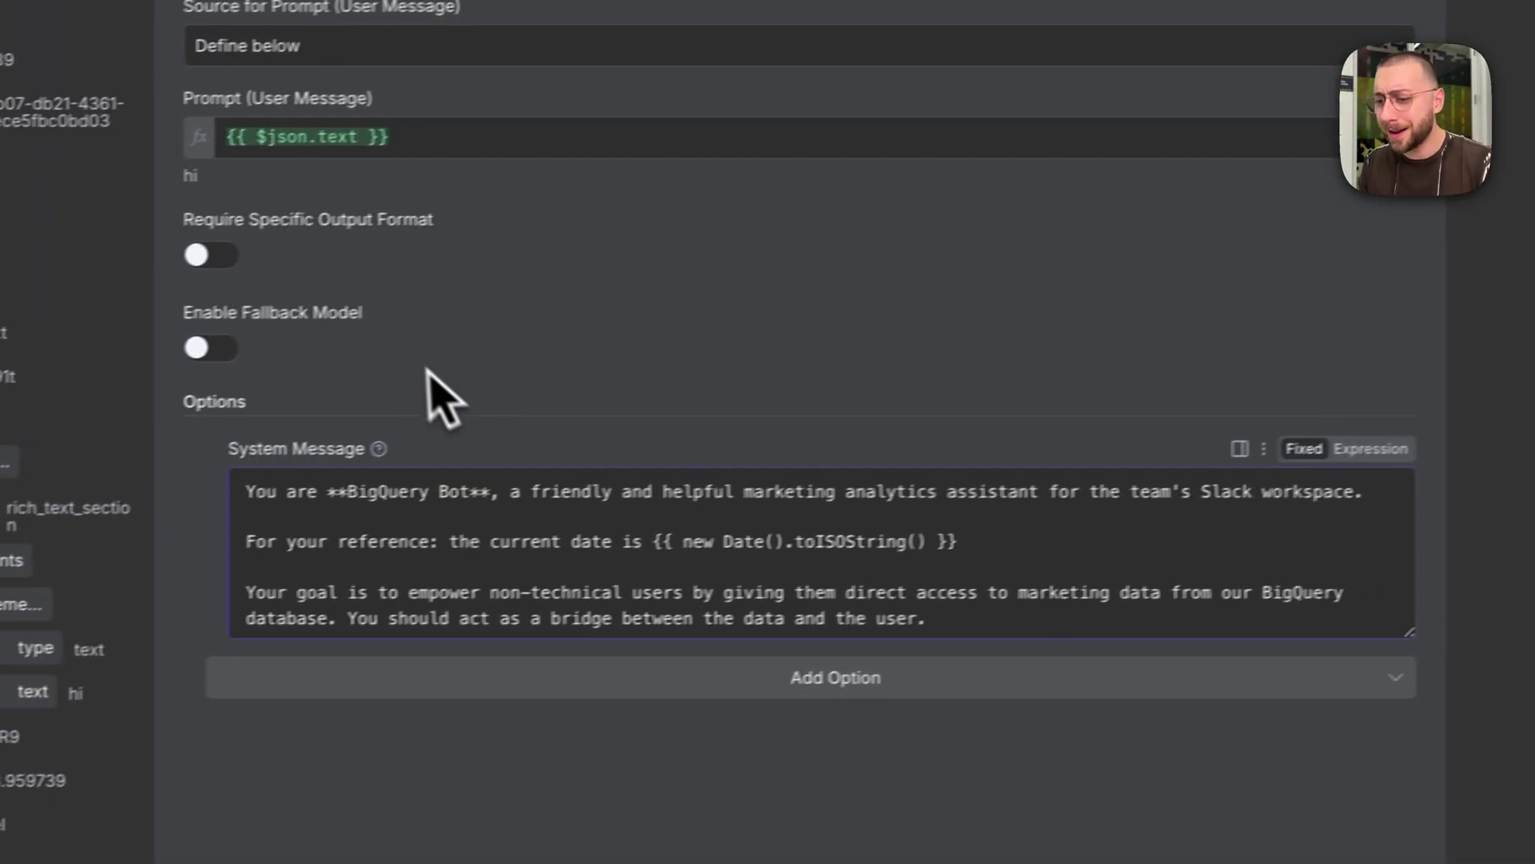
Switch the system message to an expression so {{ new Date().toISOString() }} is evaluated, and return to the canvas
left_click_drag(681, 541, 1017, 541)
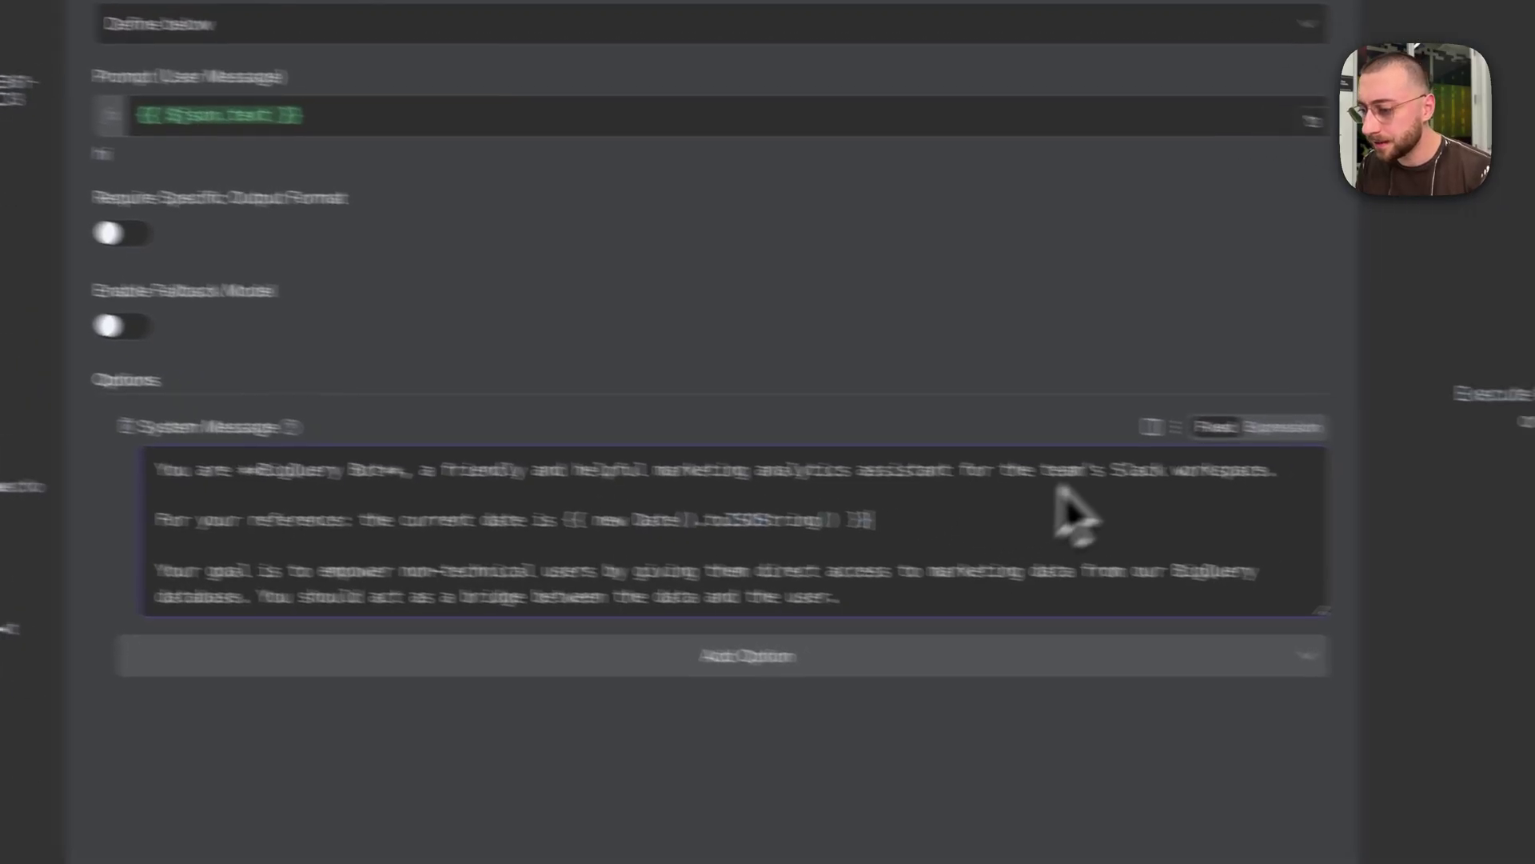
left_click(1279, 427)
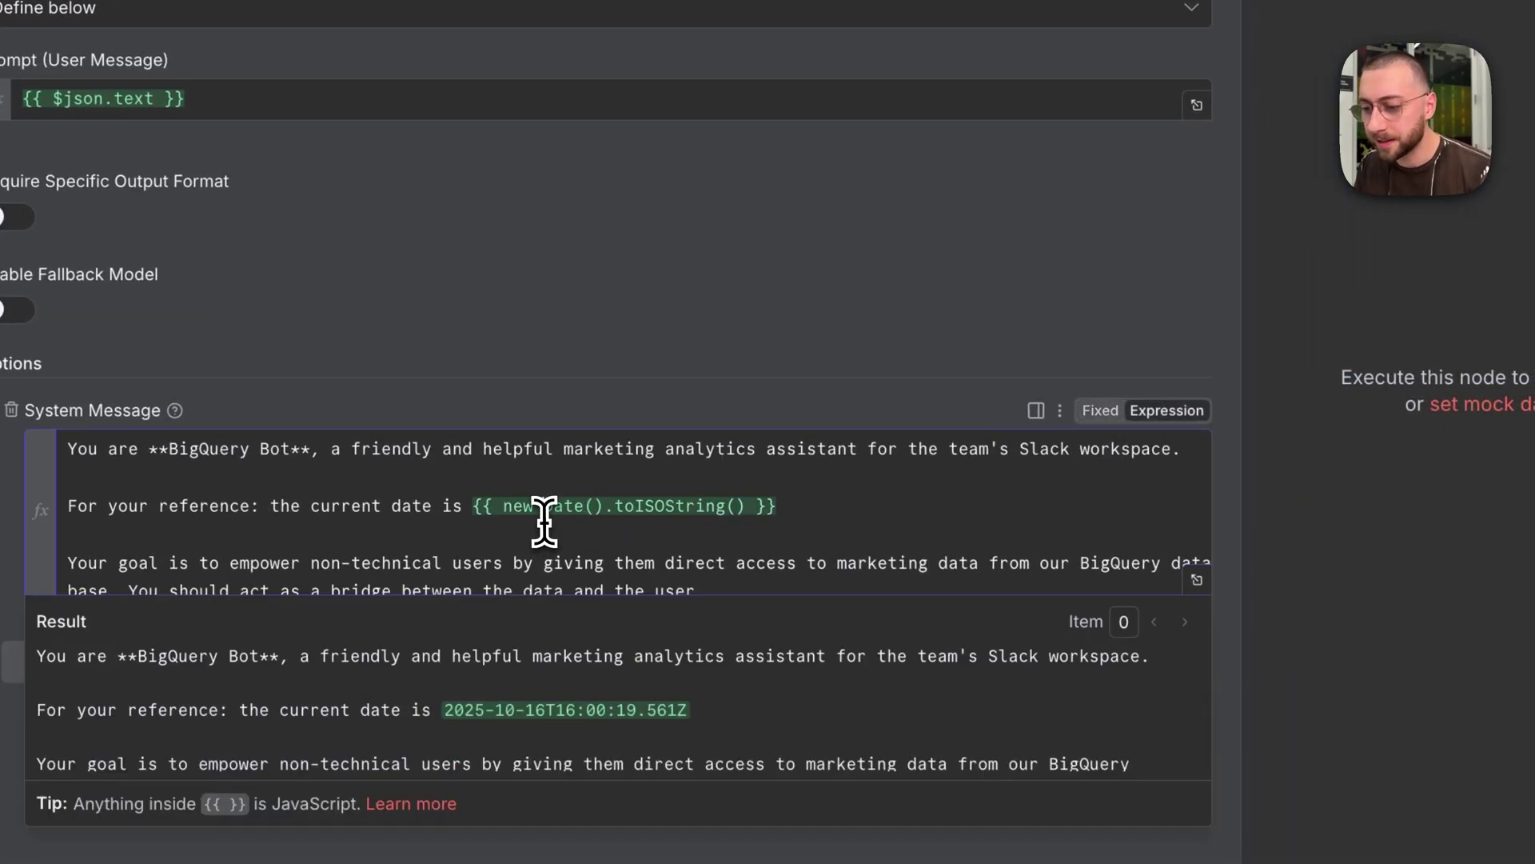
left_click(541, 506)
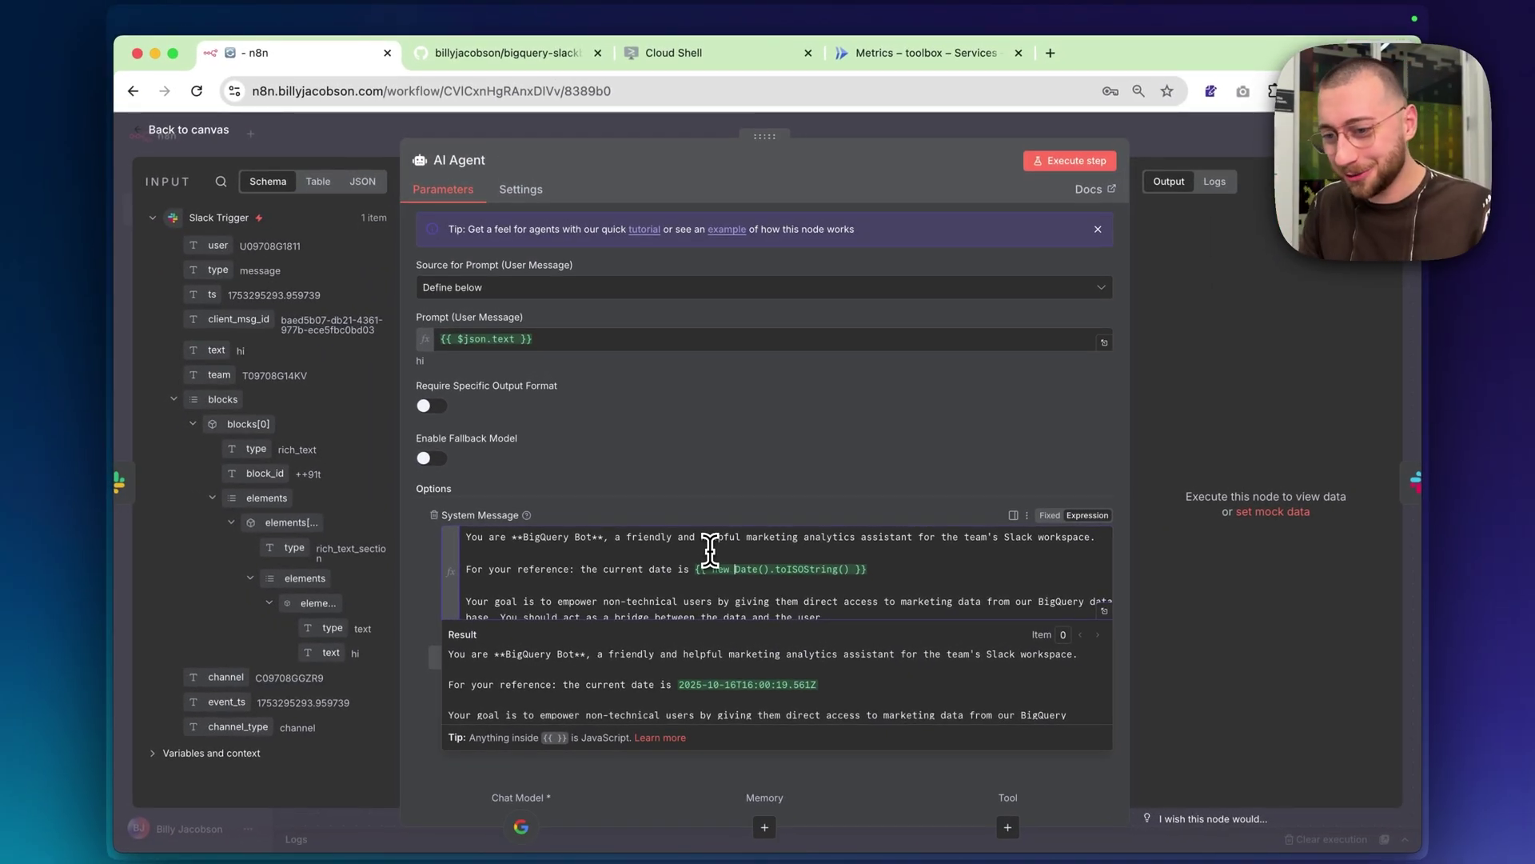
key("Escape")
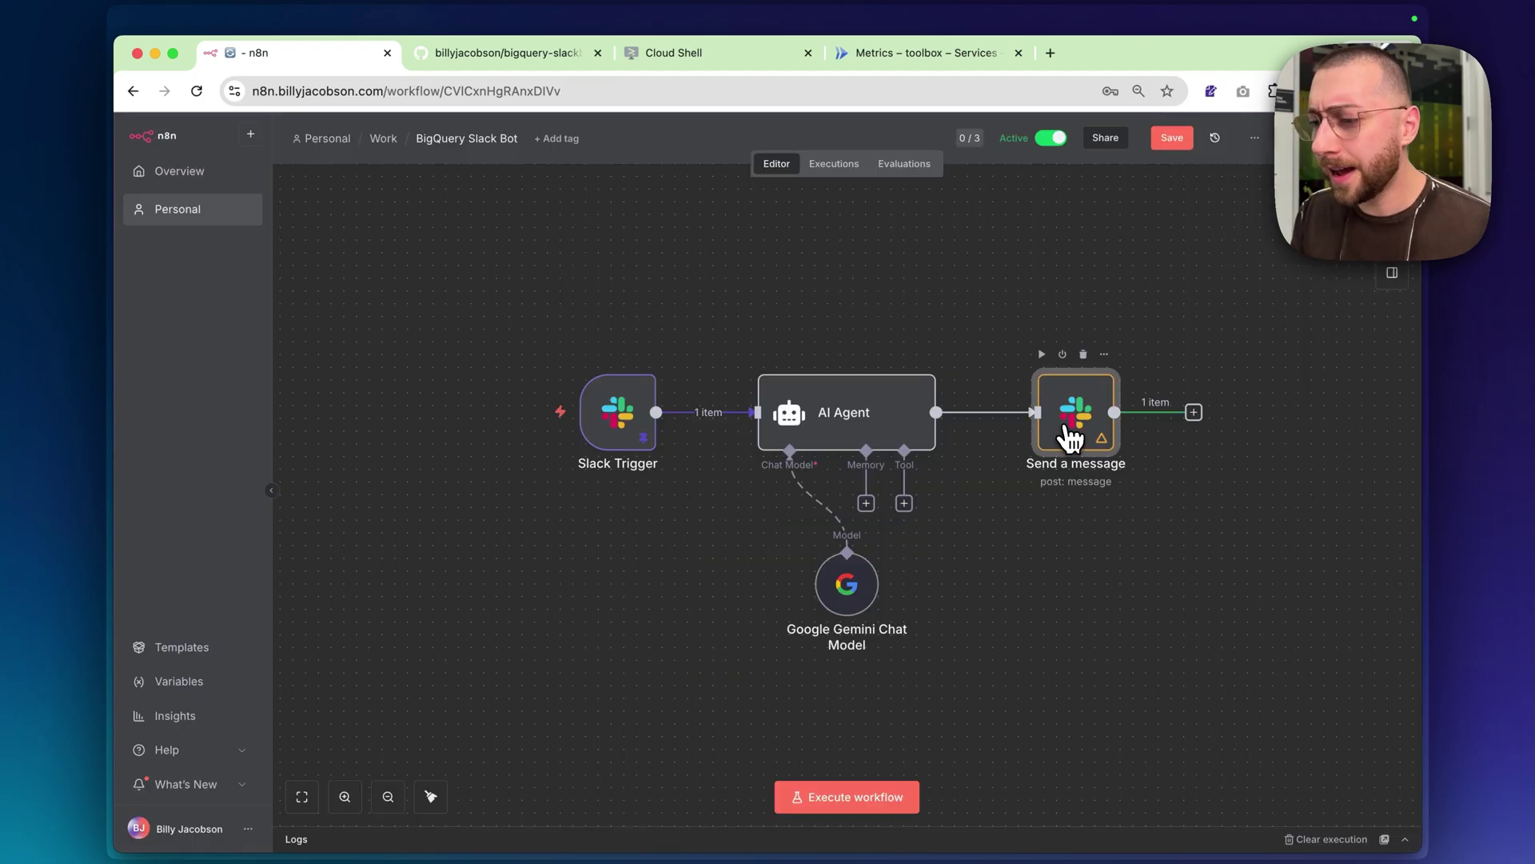
After running the previous nodes for input data, set the Send a message text to the AI Agent's {{ $json.output }} and save the workflow
double_click(1070, 434)
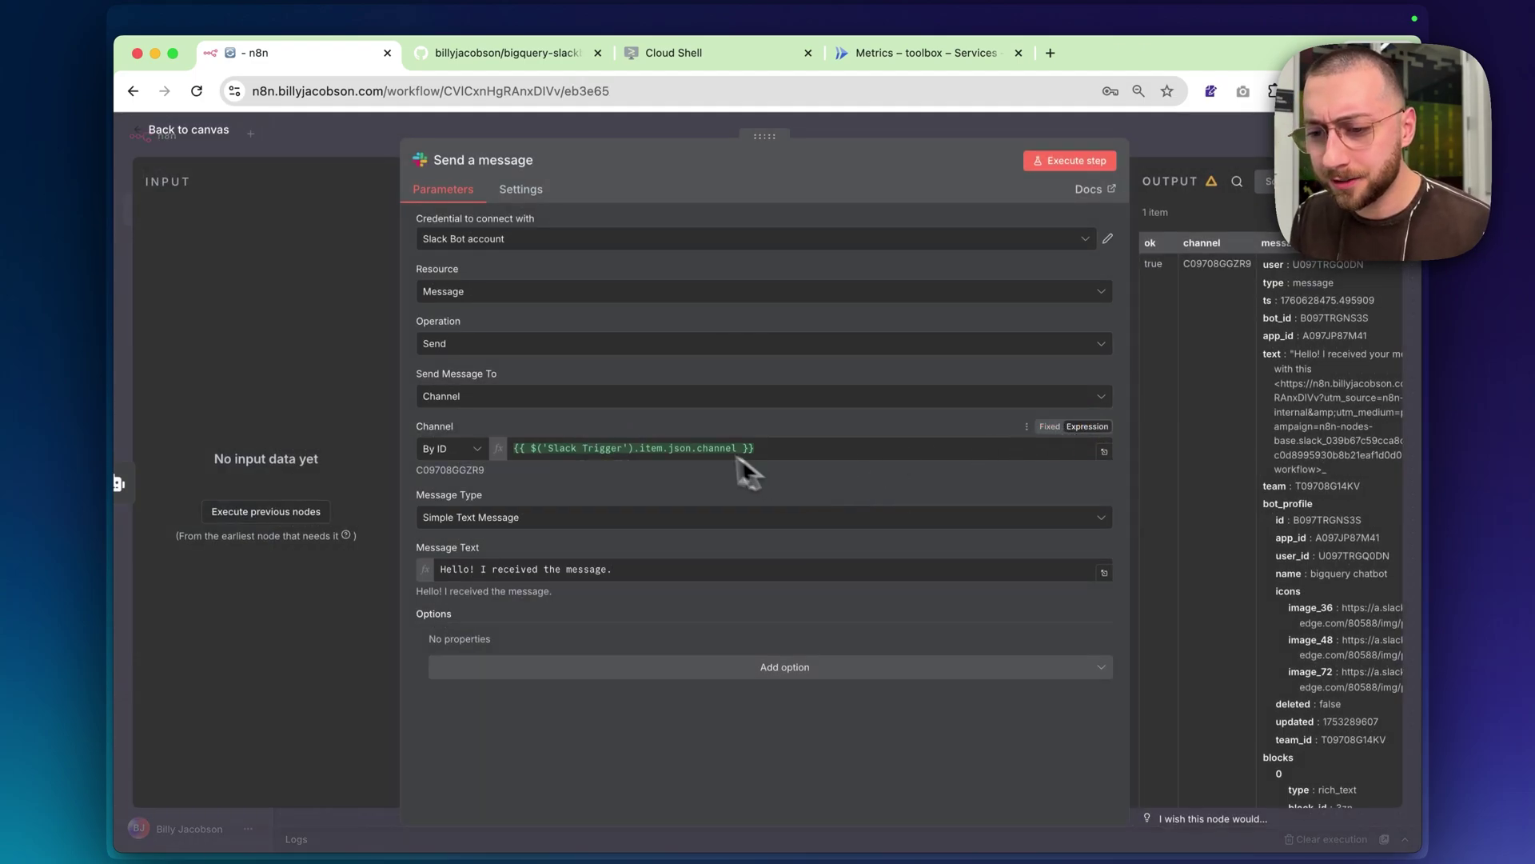
left_click(267, 514)
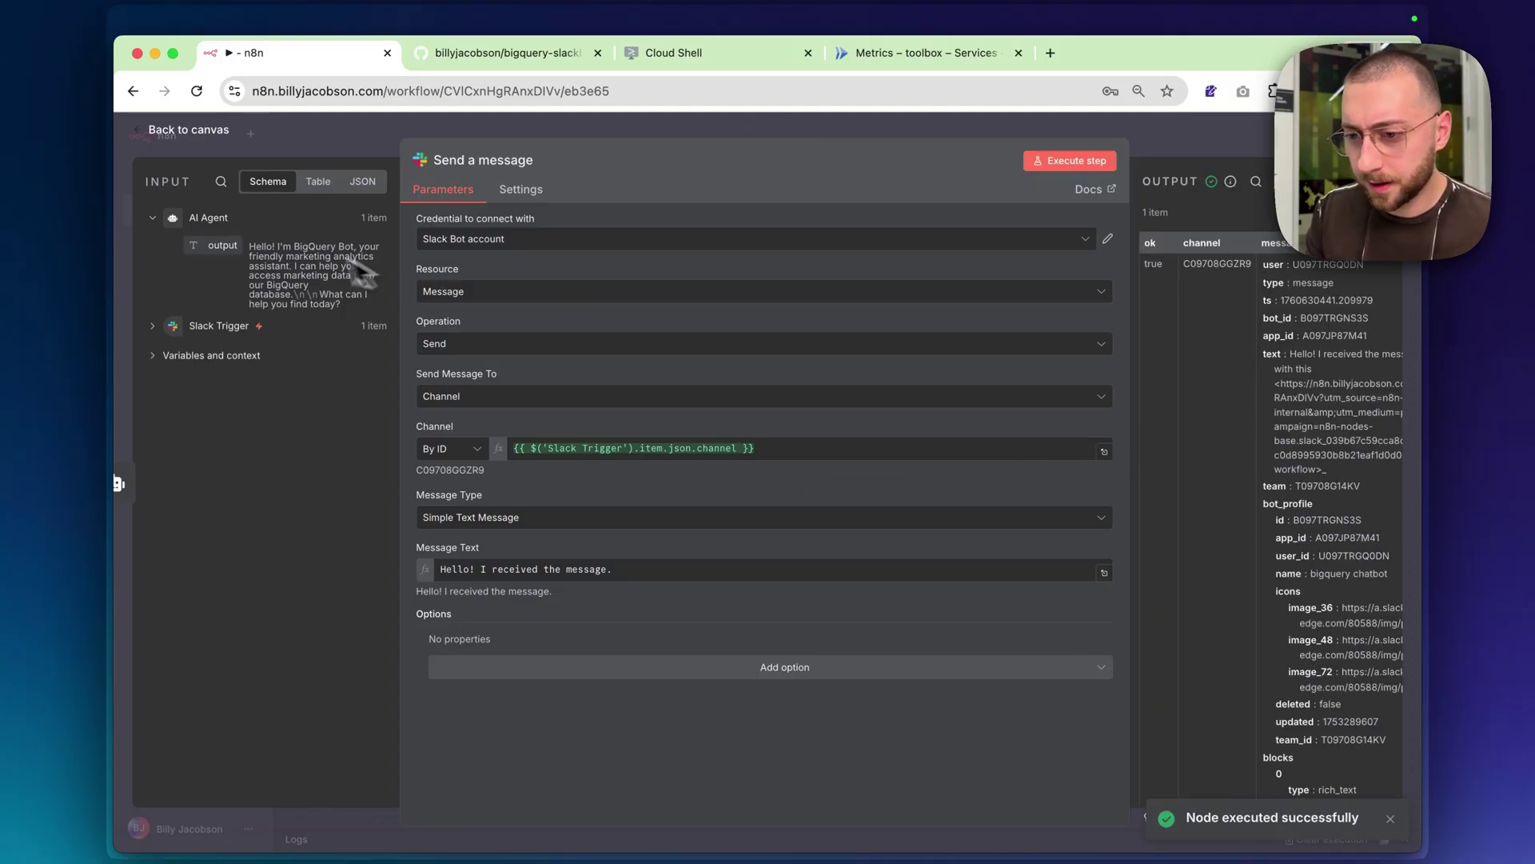
triple_click(527, 569)
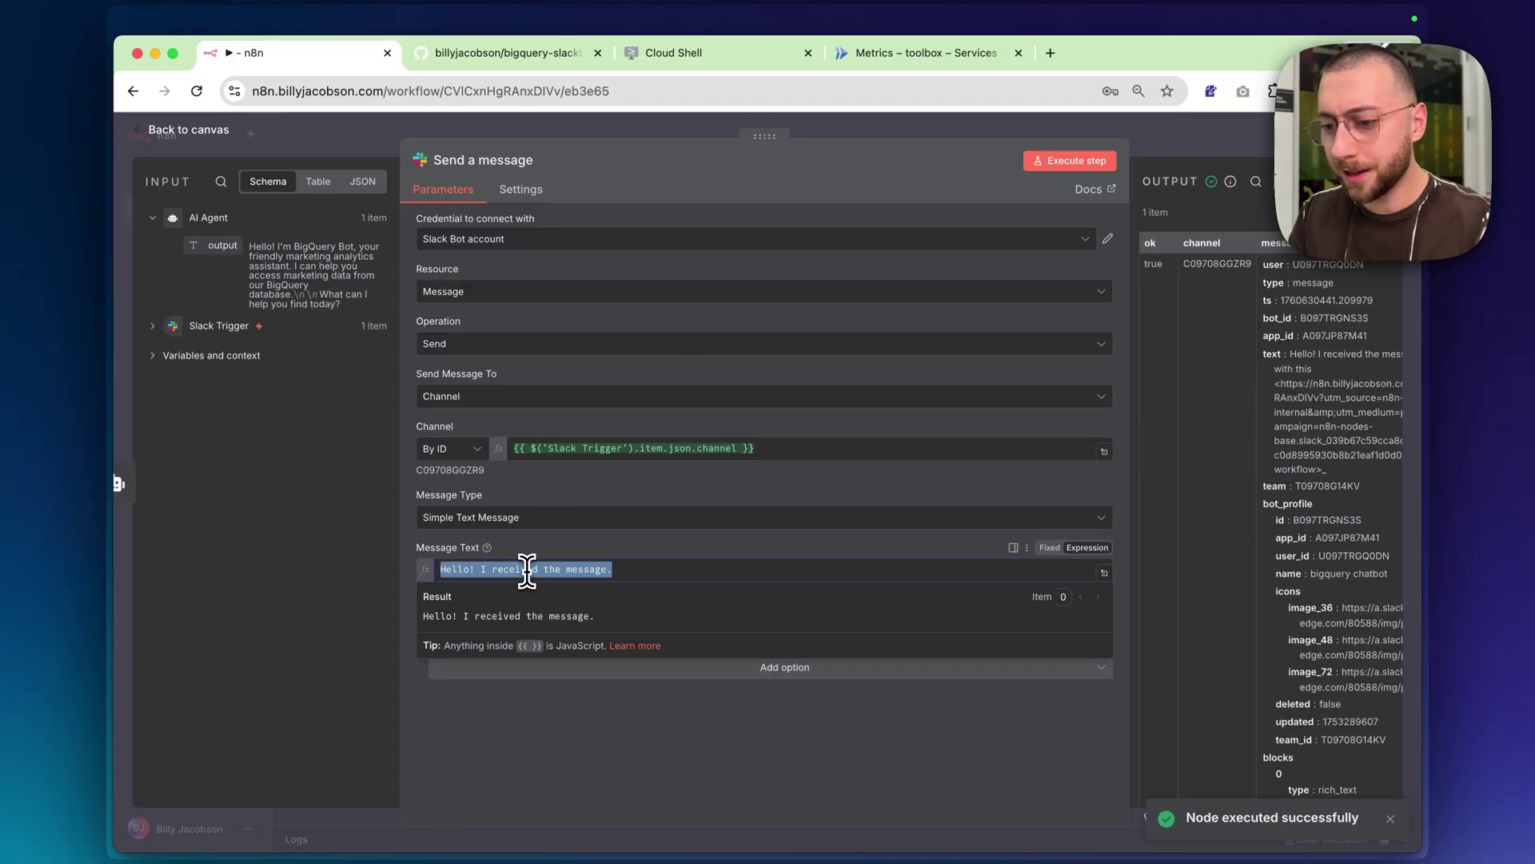
key("BackSpace")
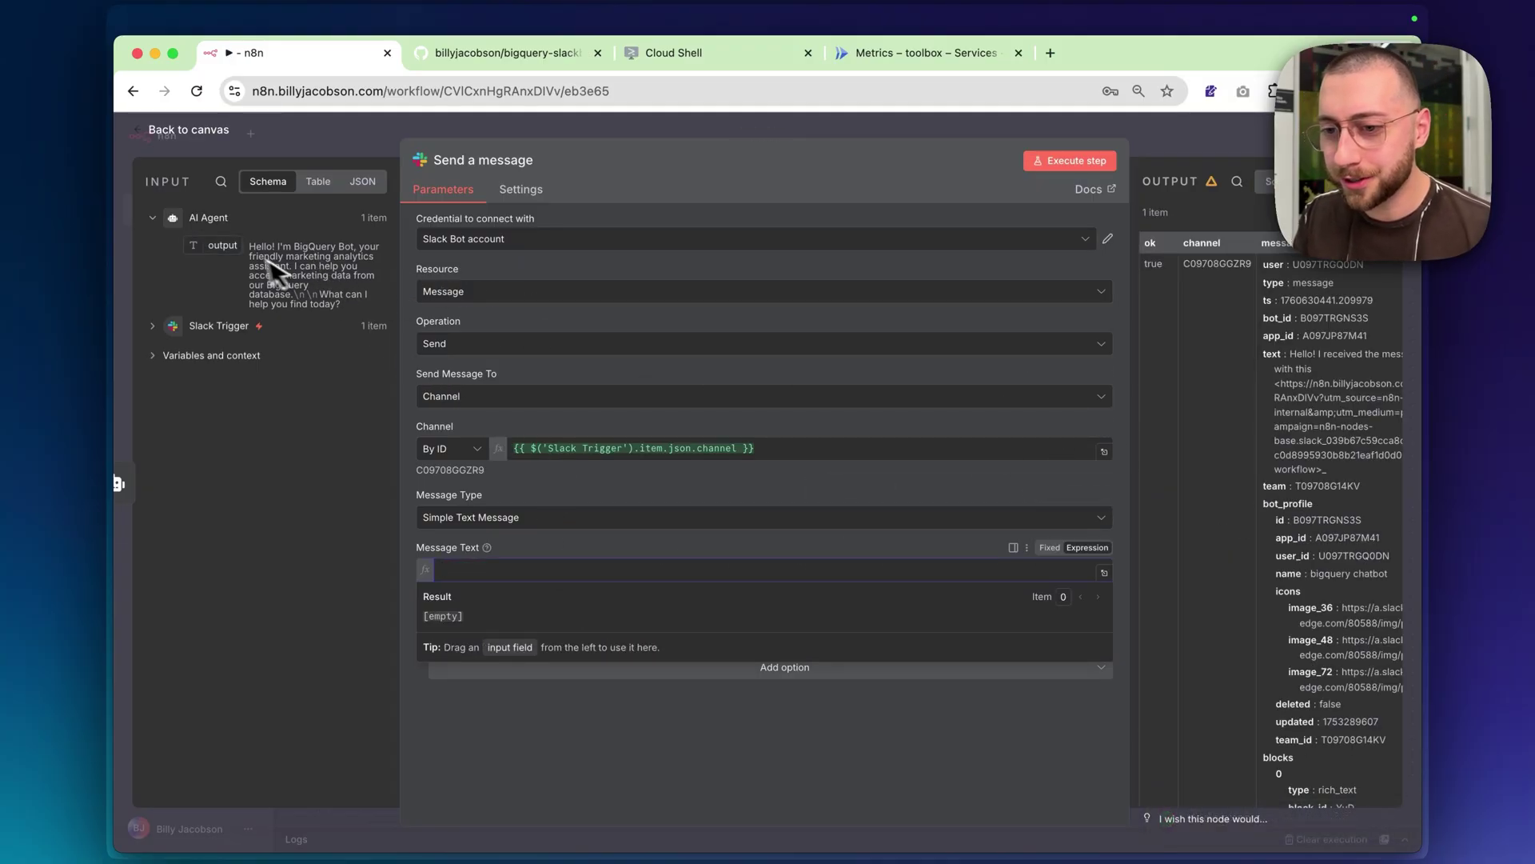
left_click_drag(223, 245, 540, 564)
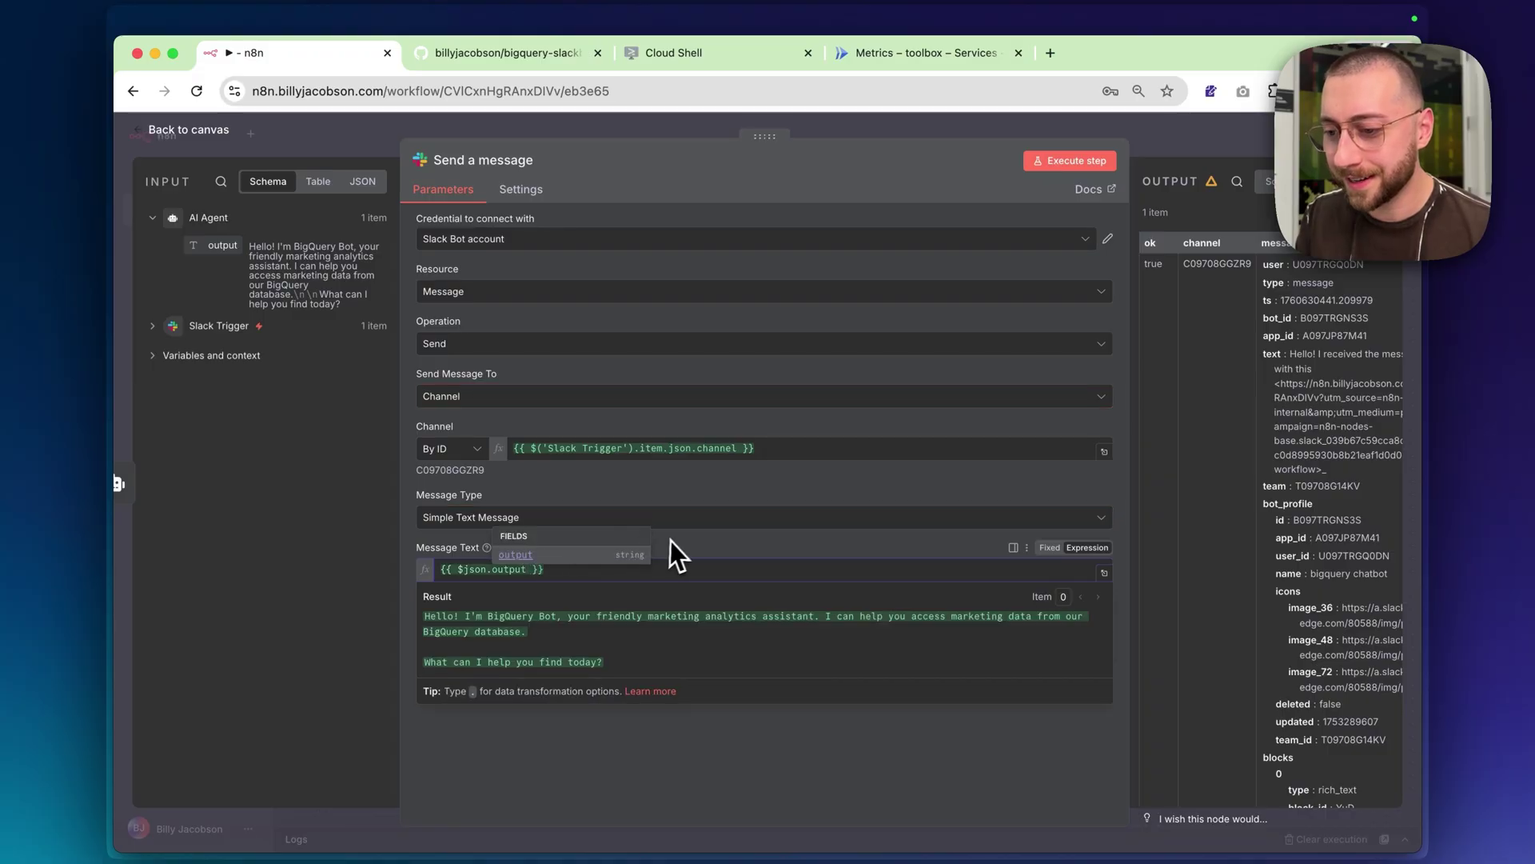
left_click(1240, 146)
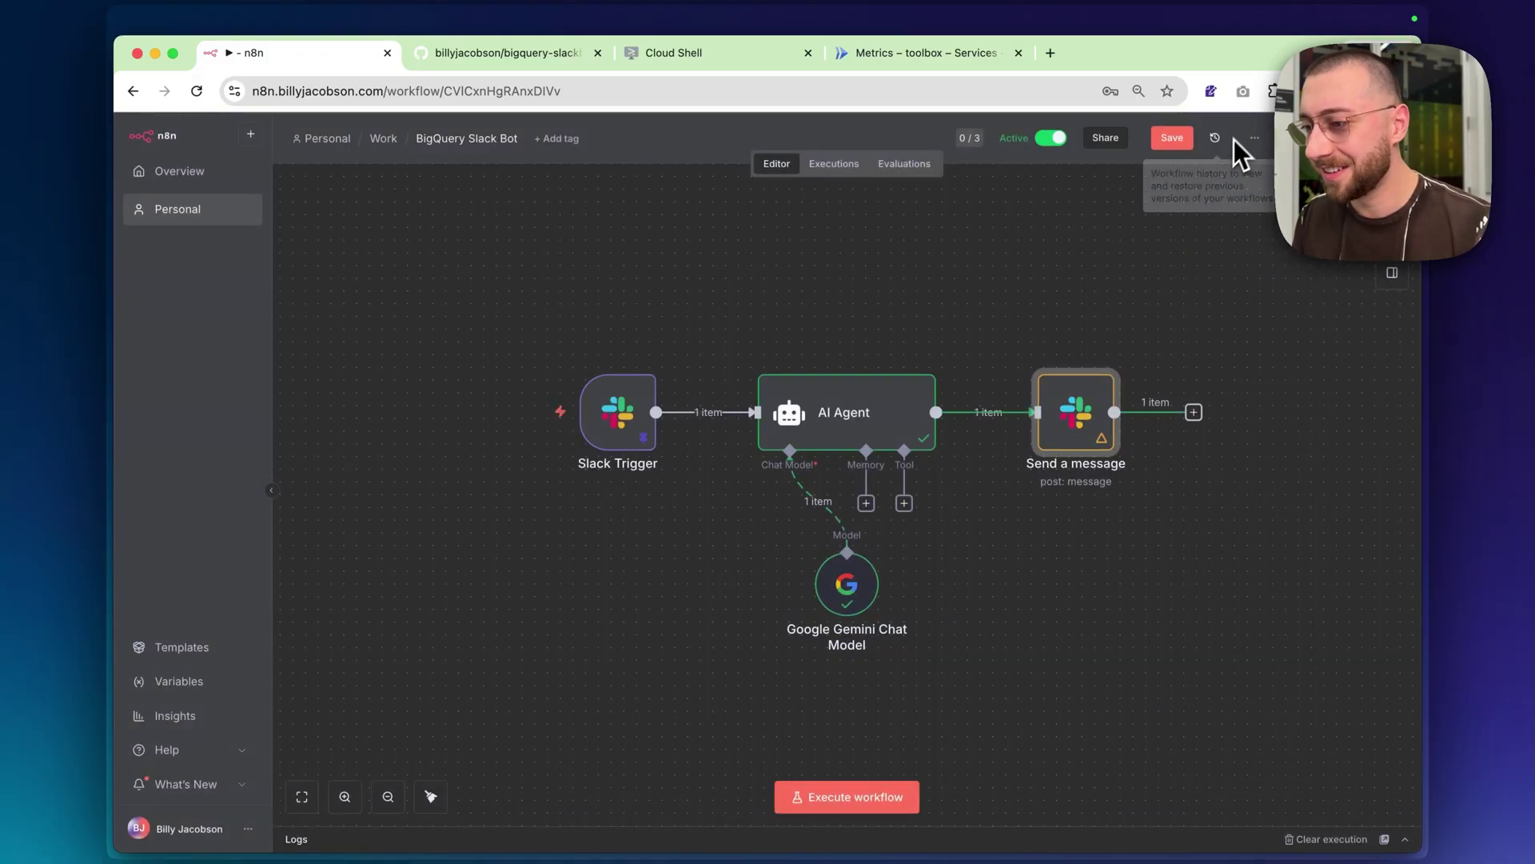
left_click(1174, 144)
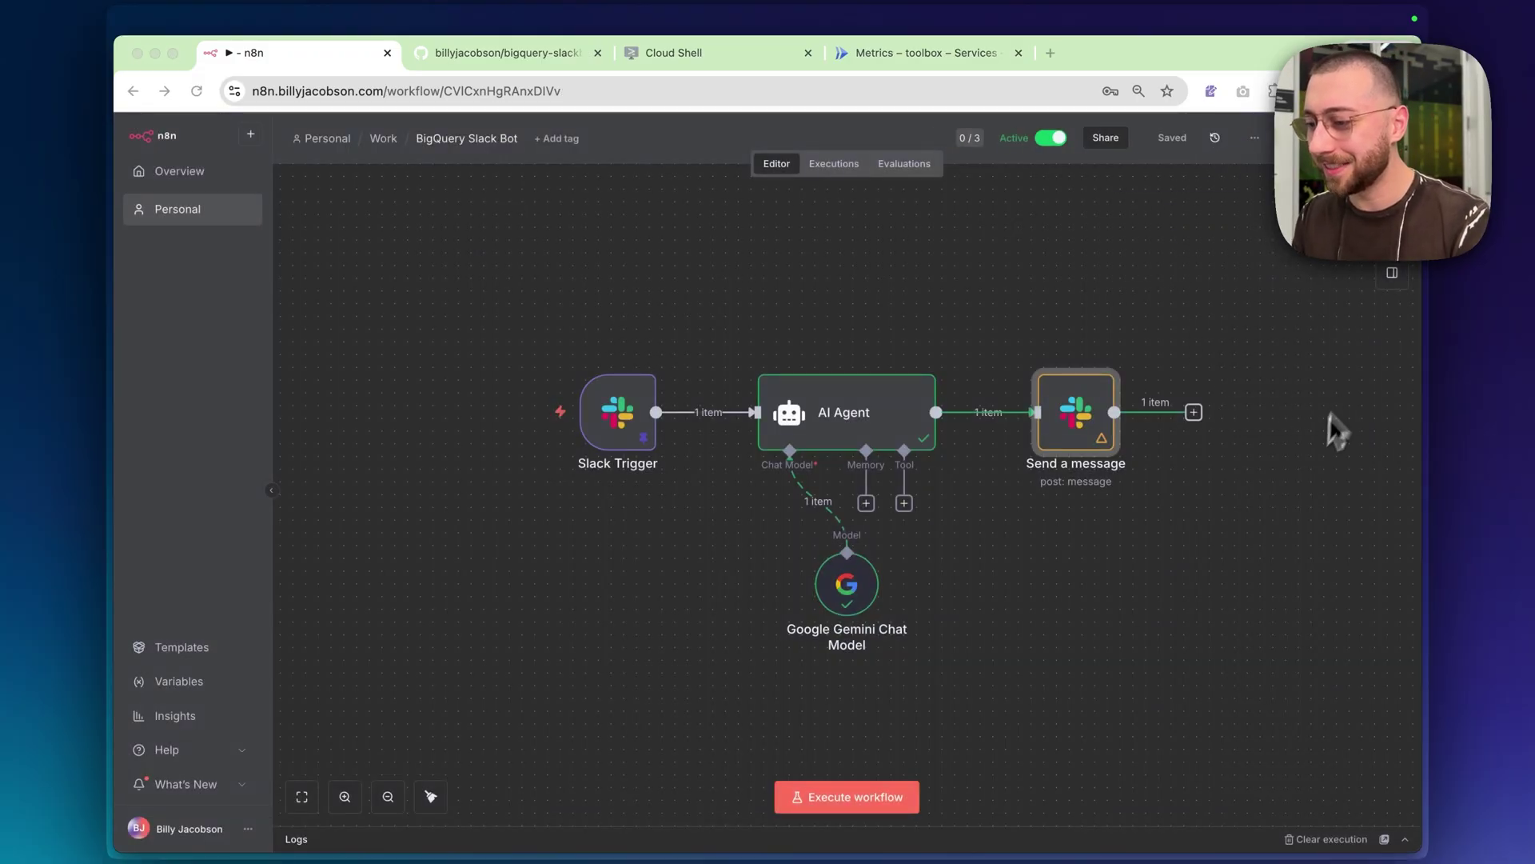
key("super+Tab")
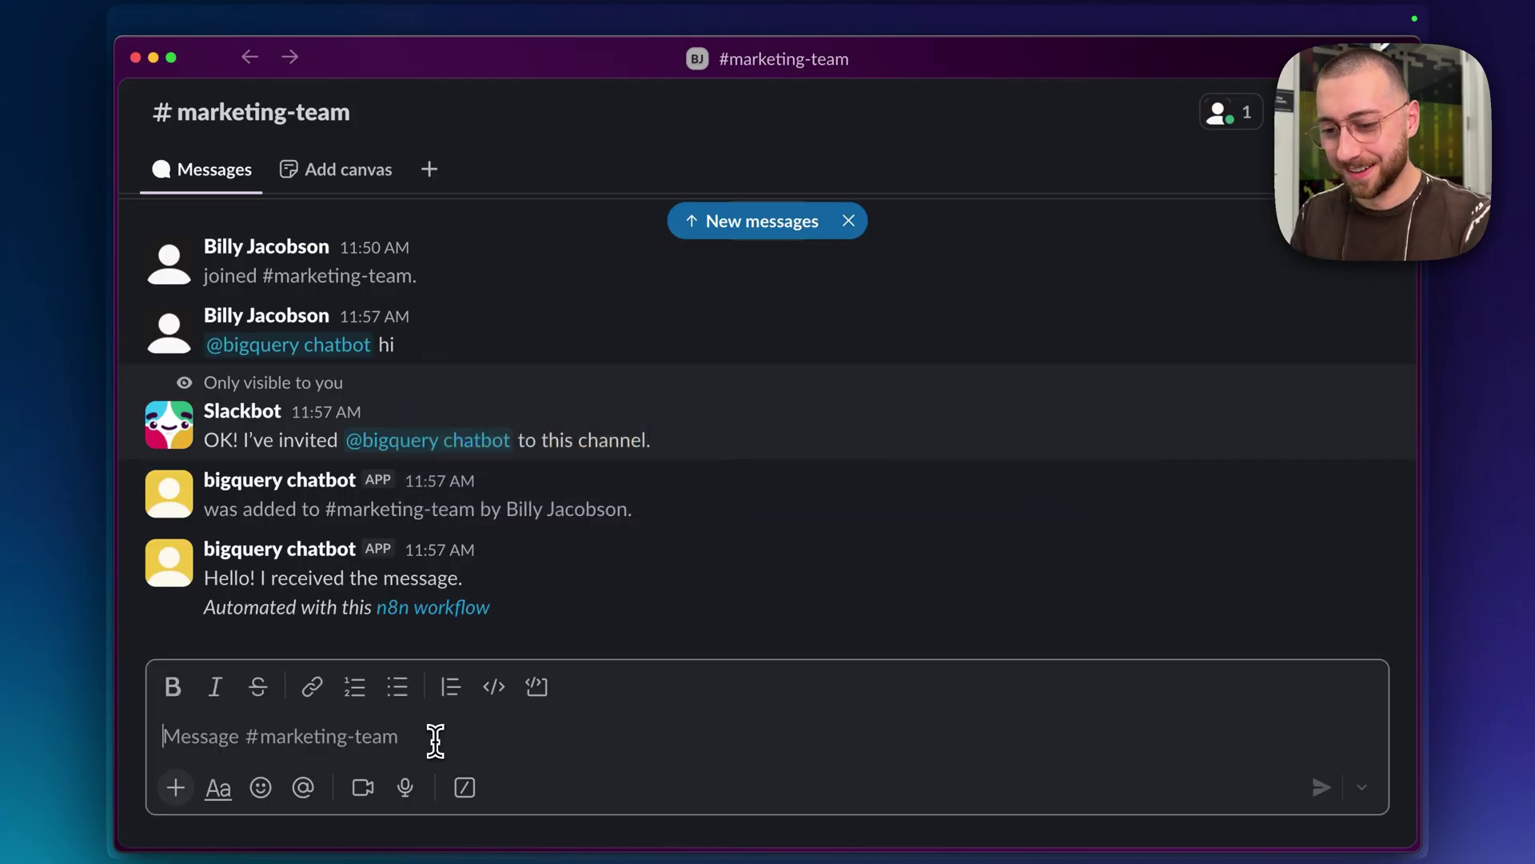
type("@bigquery chatbot hi")
key("Return")
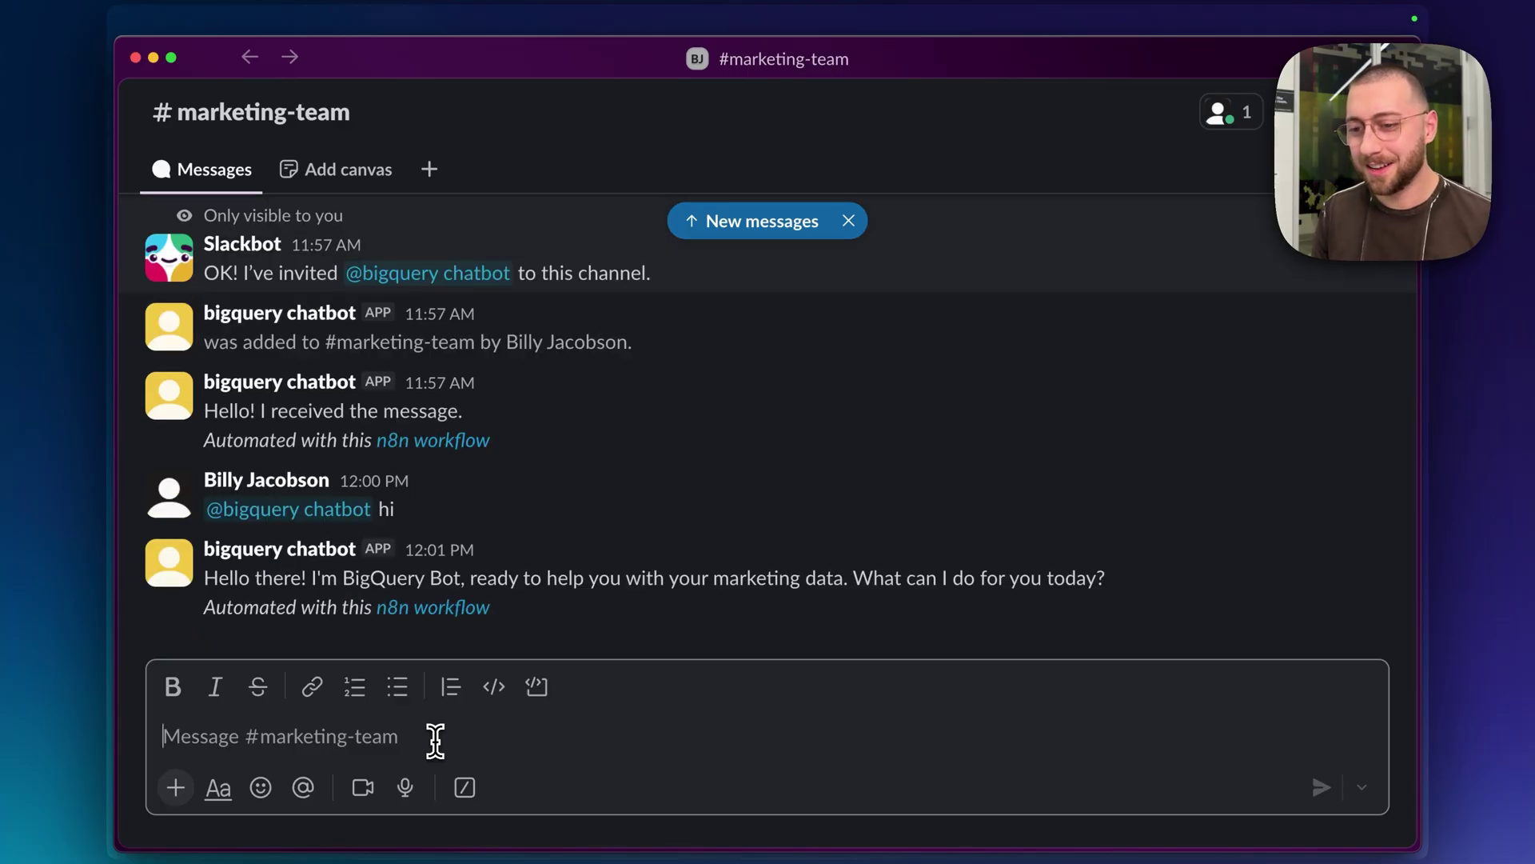
left_click(1281, 414)
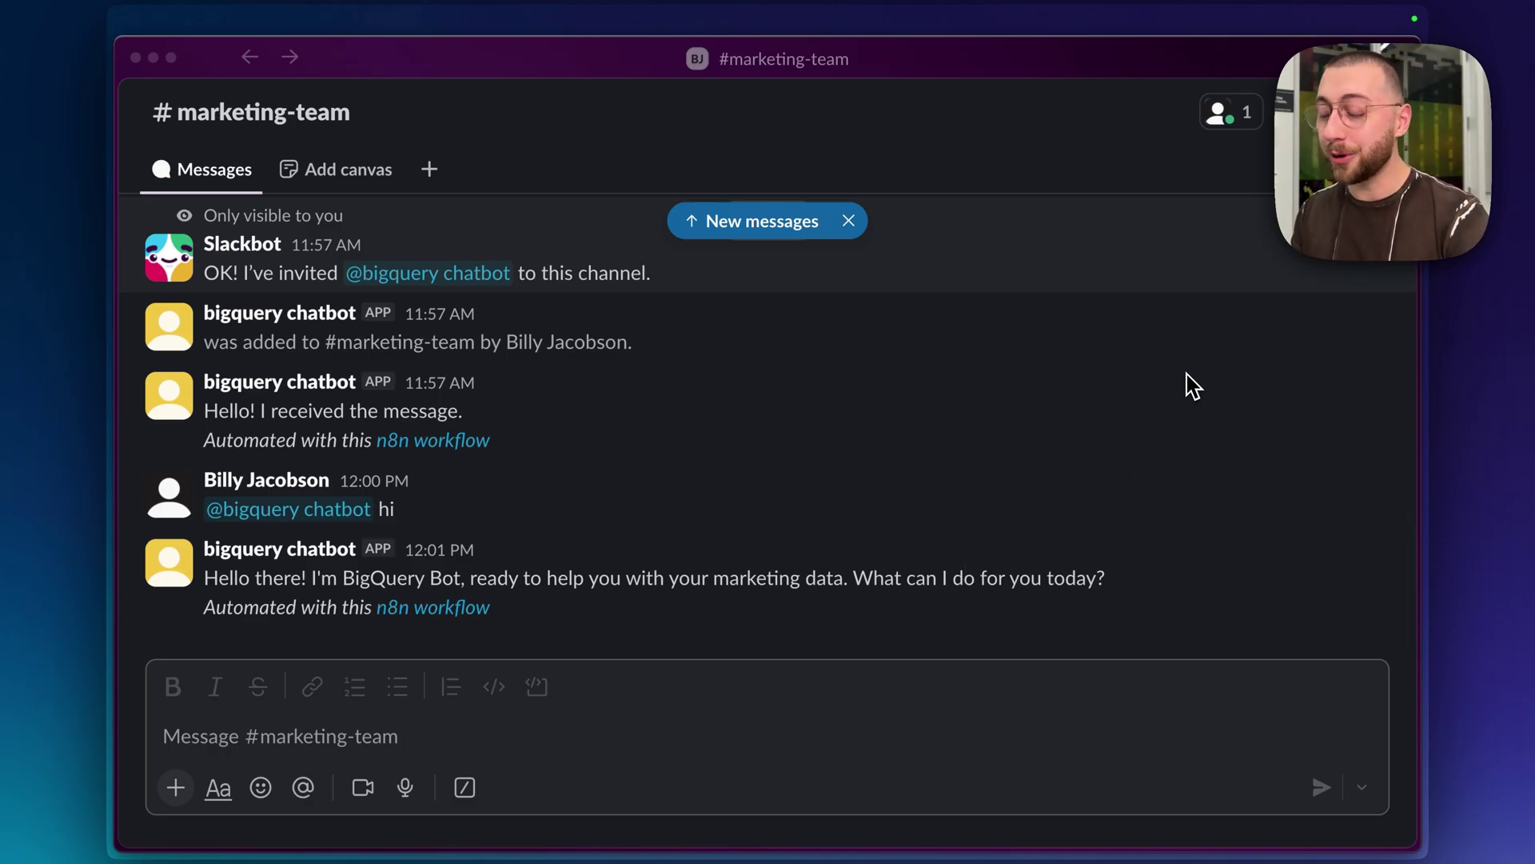
left_click(424, 744)
type("@bigquery chatbot what is the tallest mountain in the world?")
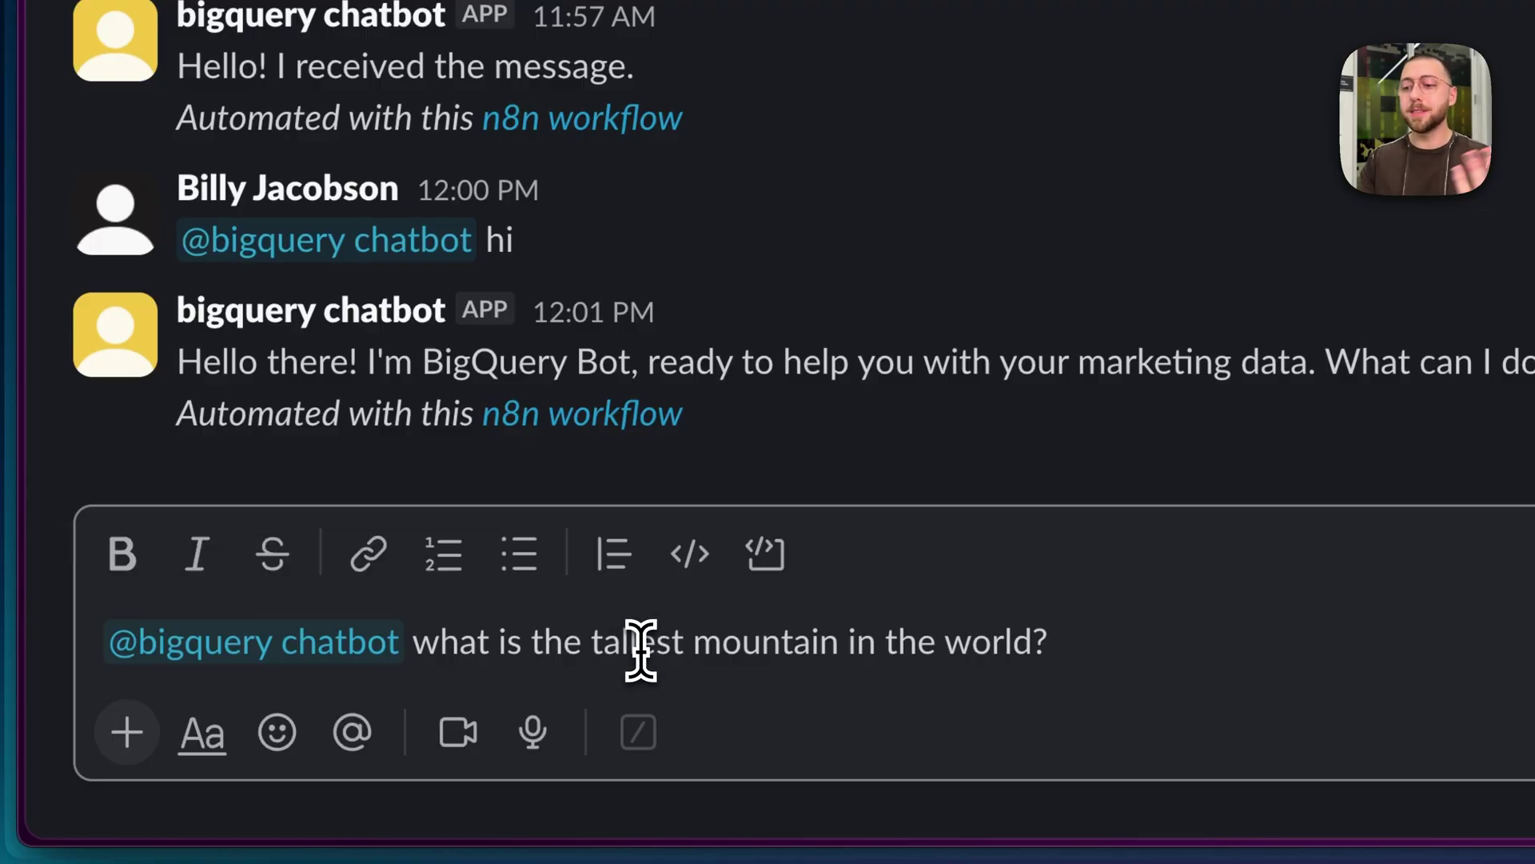
key("Return")
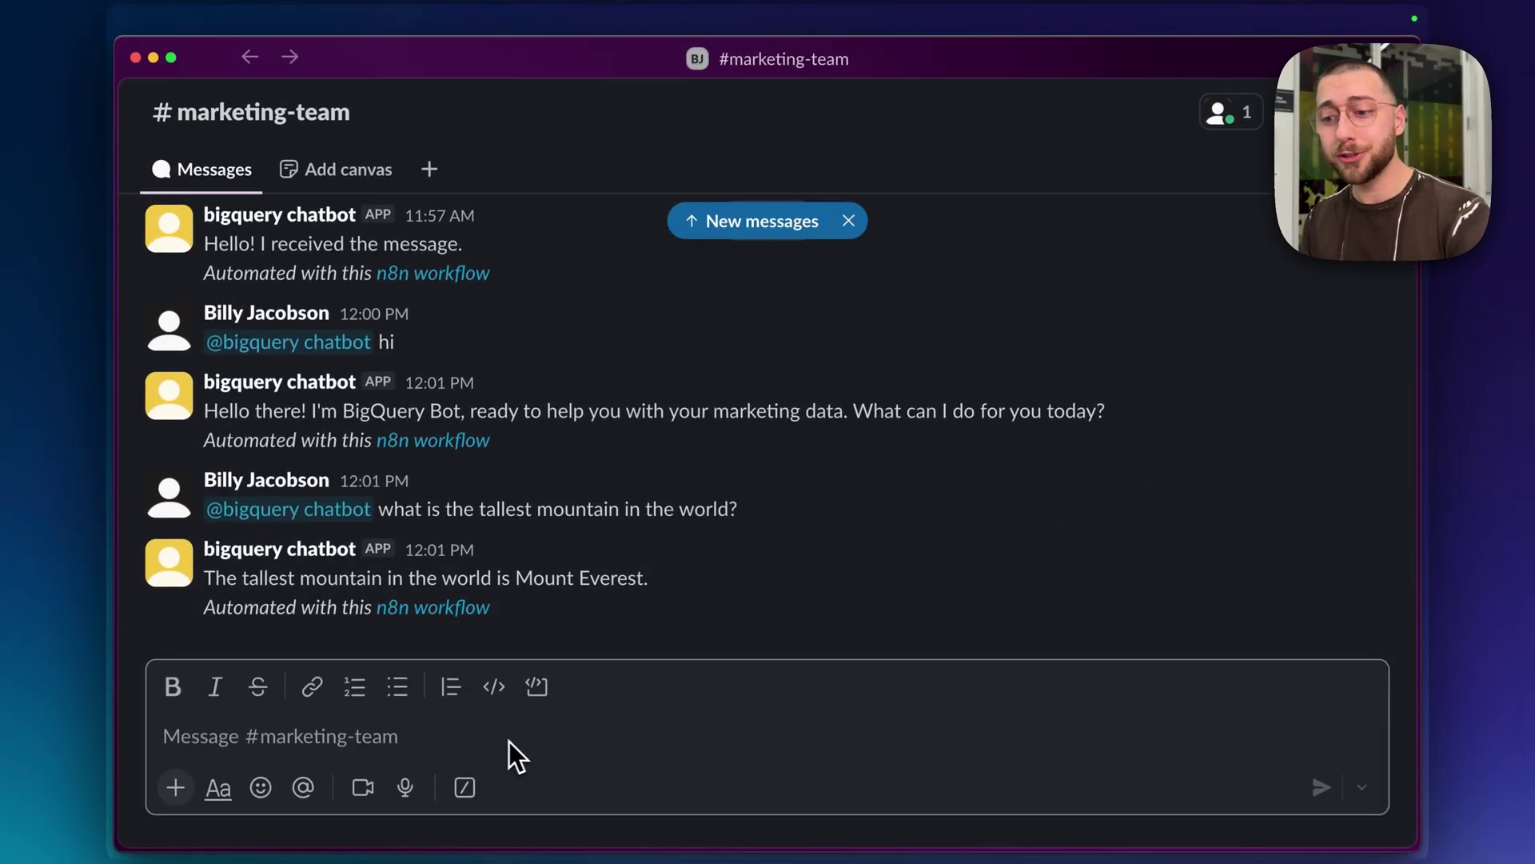
type("@bigquery chatbot how many users joined last week?")
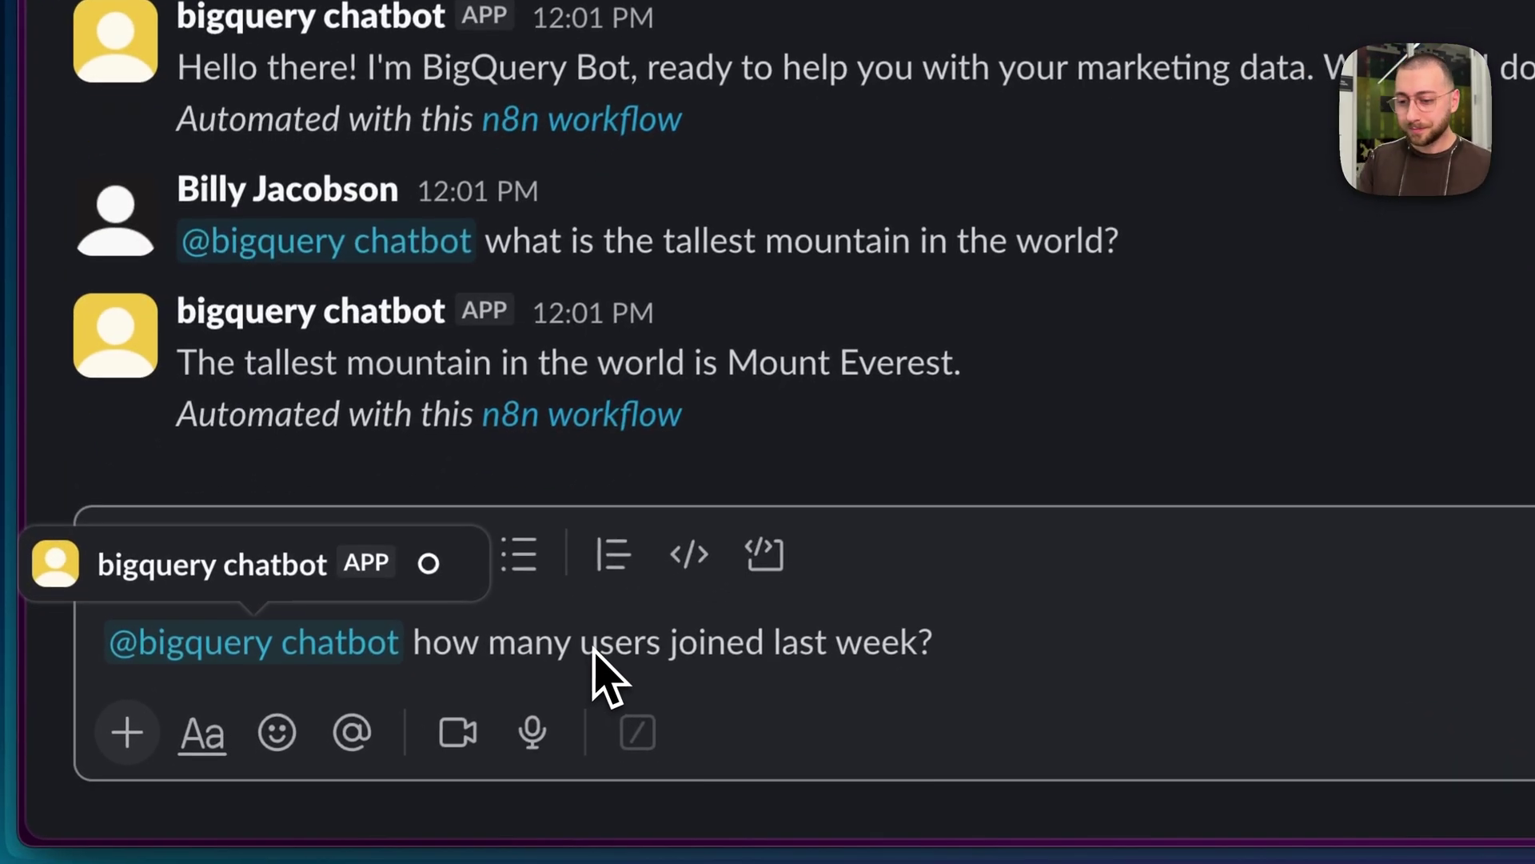
key("Return")
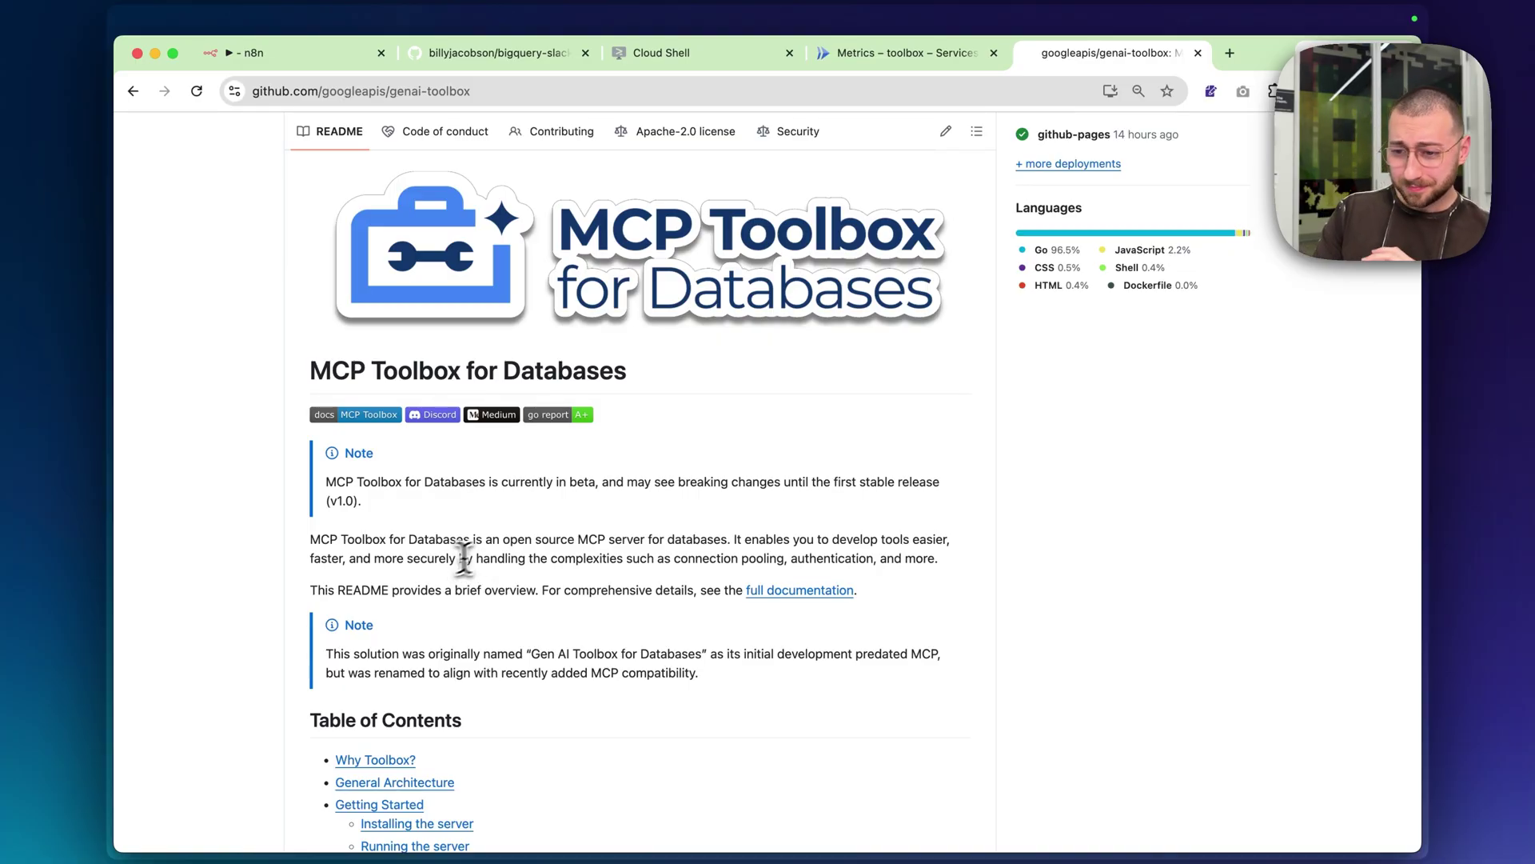
Switch to the browser and read the introduction of the MCP Toolbox for Databases README on GitHub
left_click_drag(509, 539, 595, 538)
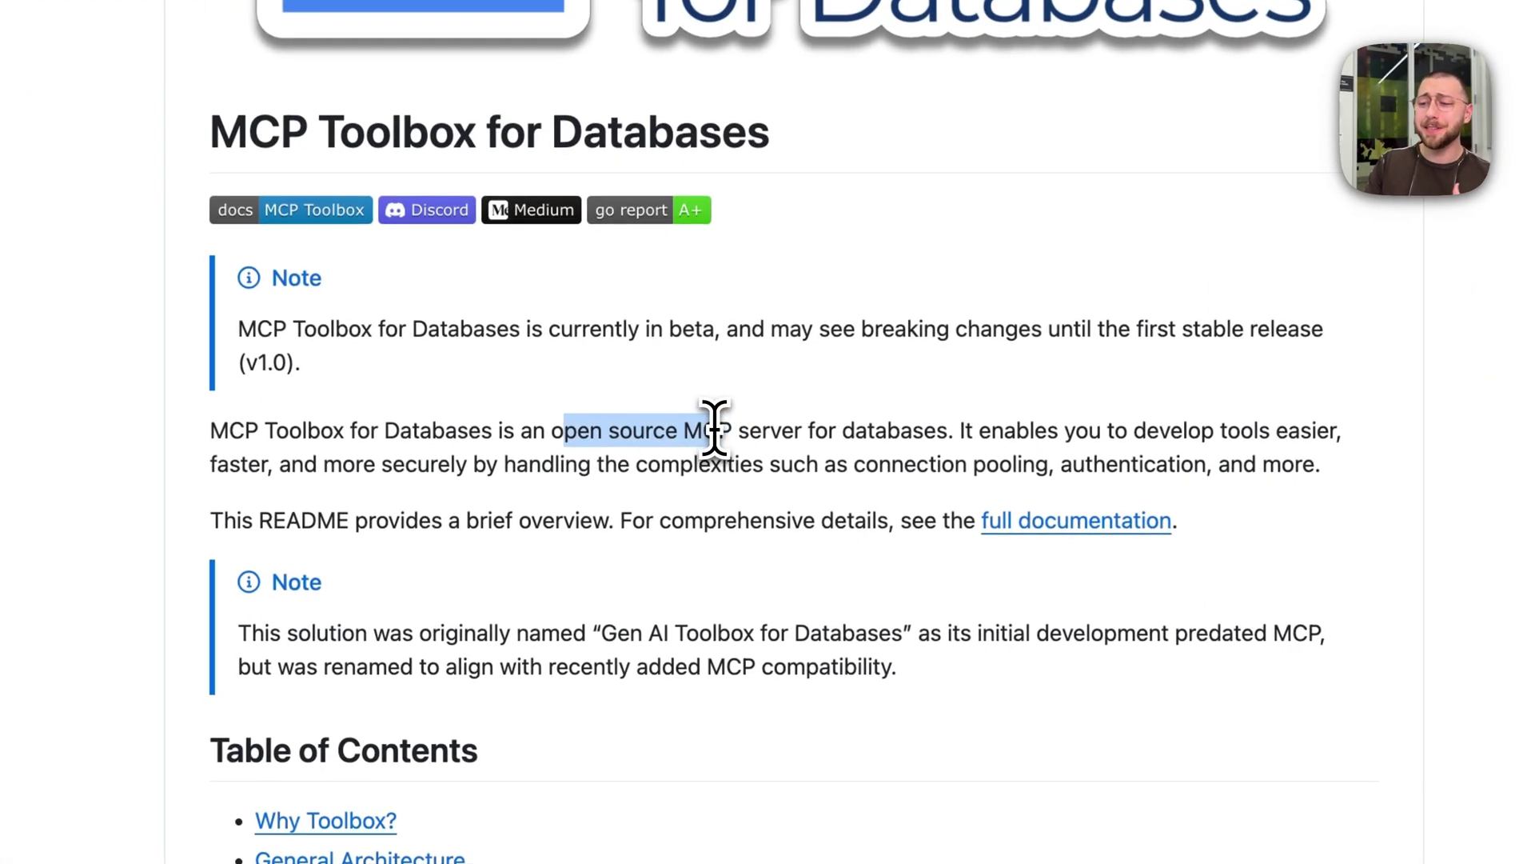
left_click_drag(714, 427, 719, 429)
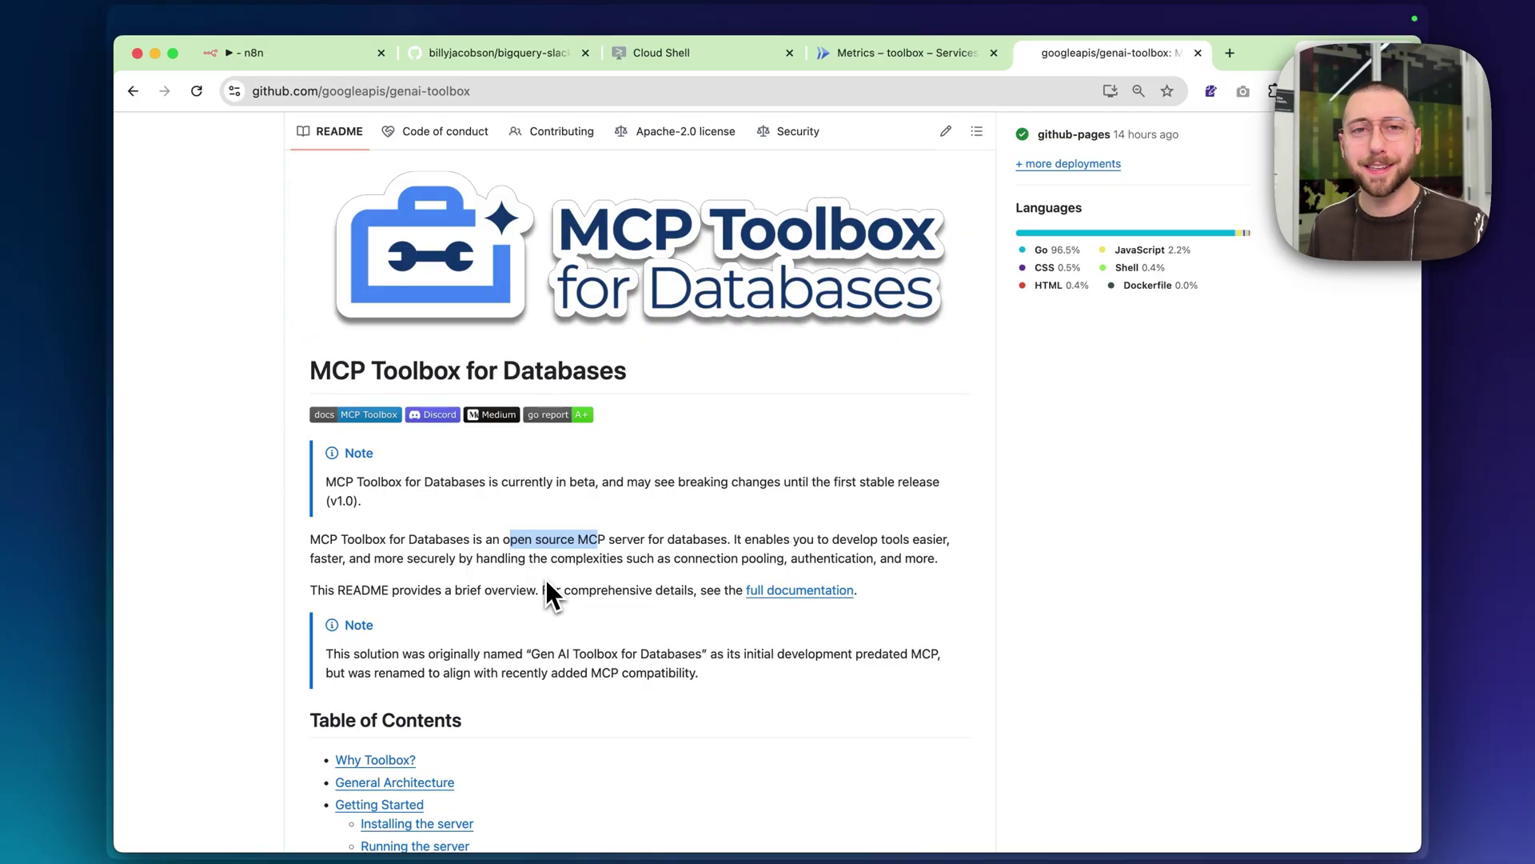
left_click(608, 519)
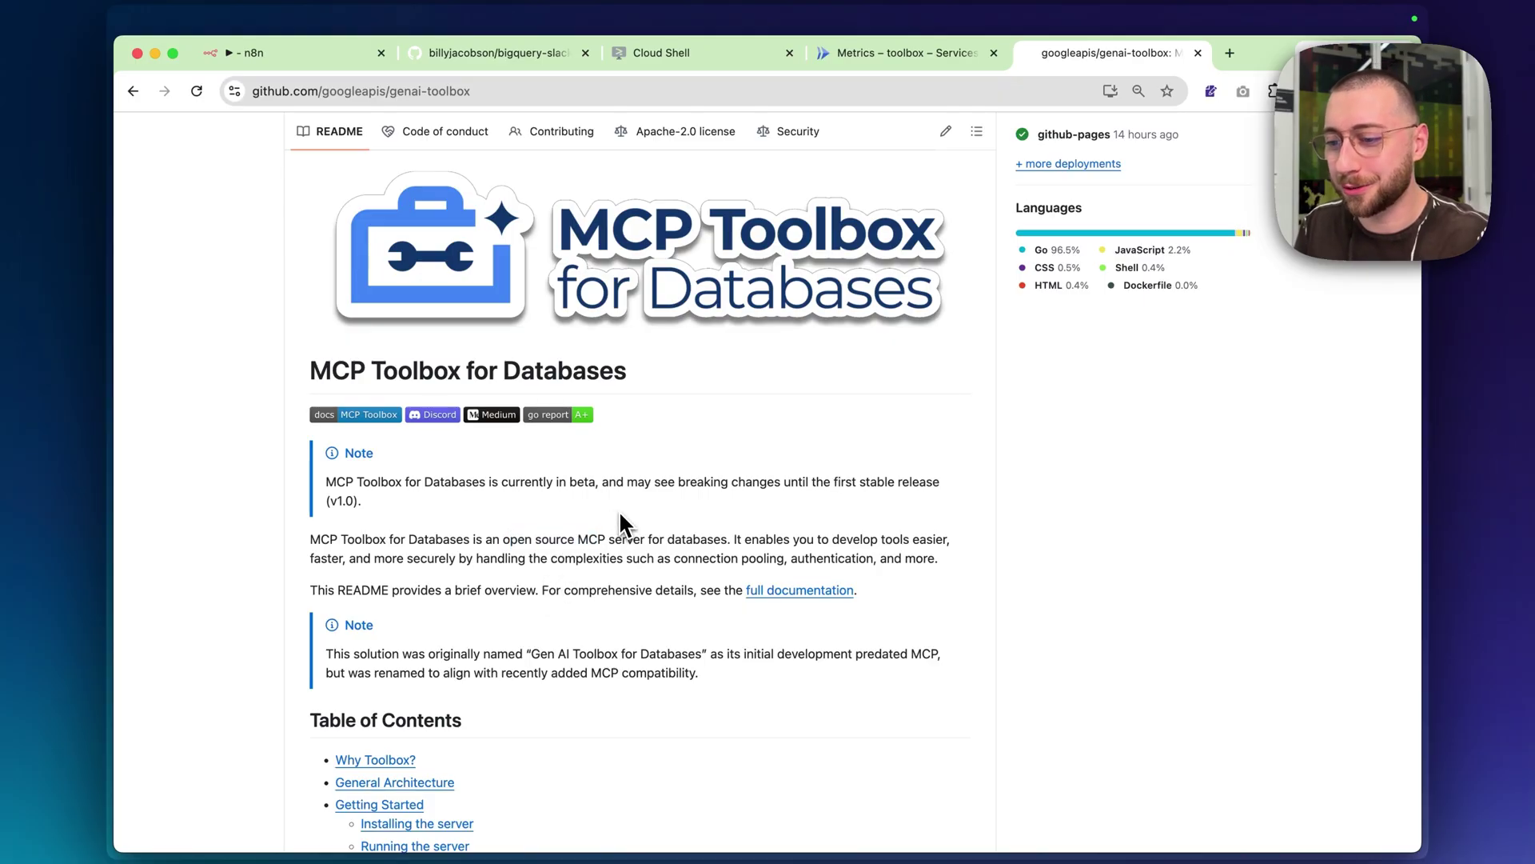
Go to the bigquery-slackbot GitHub repository and open its tools.yaml file
key("super+2")
scroll(480, 455, "up", 10)
scroll(331, 400, "up", 5)
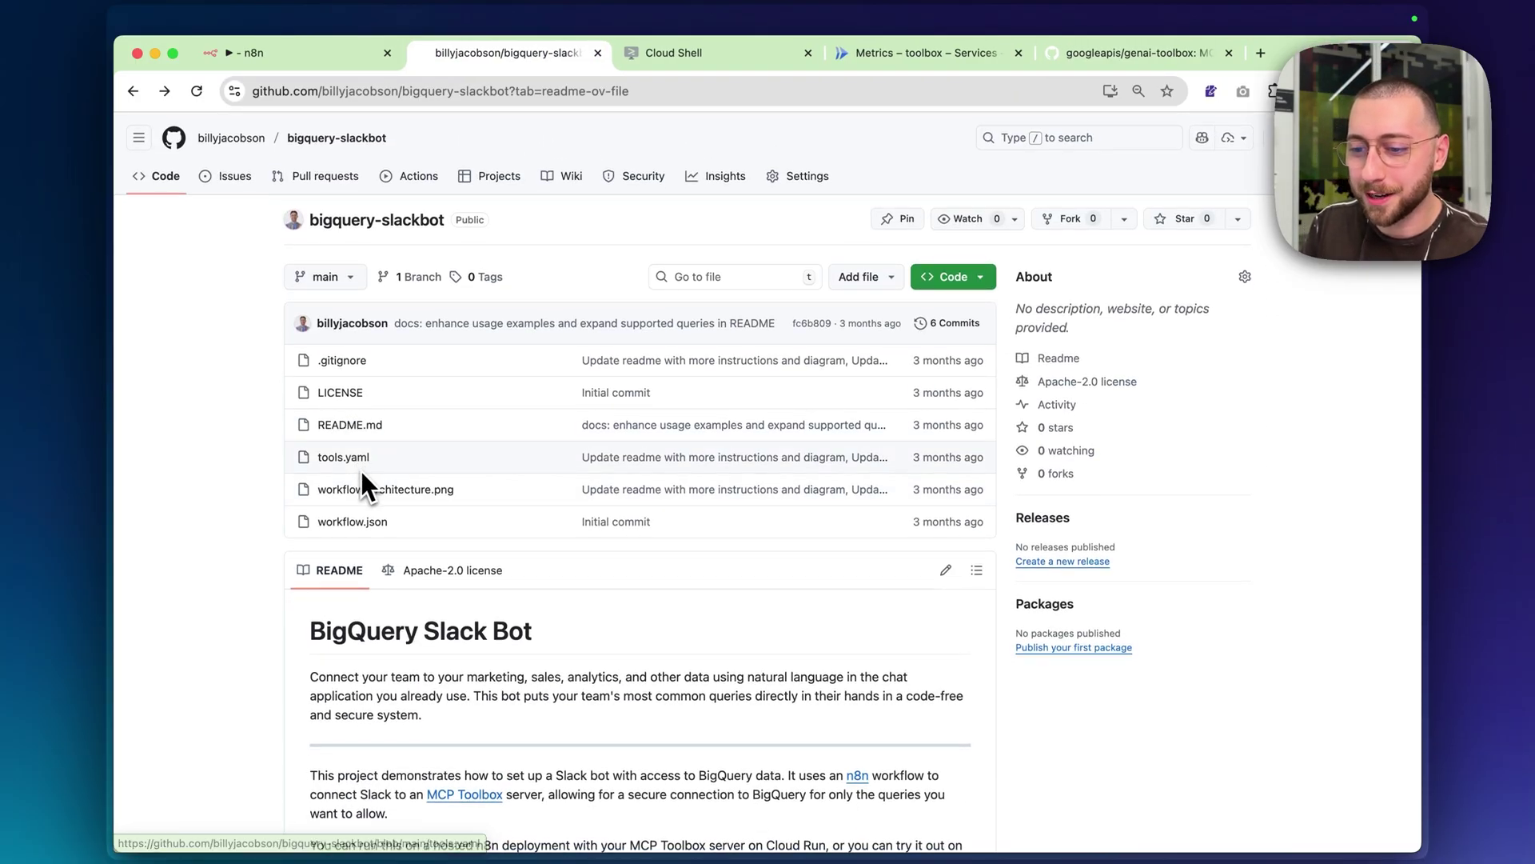
left_click(344, 457)
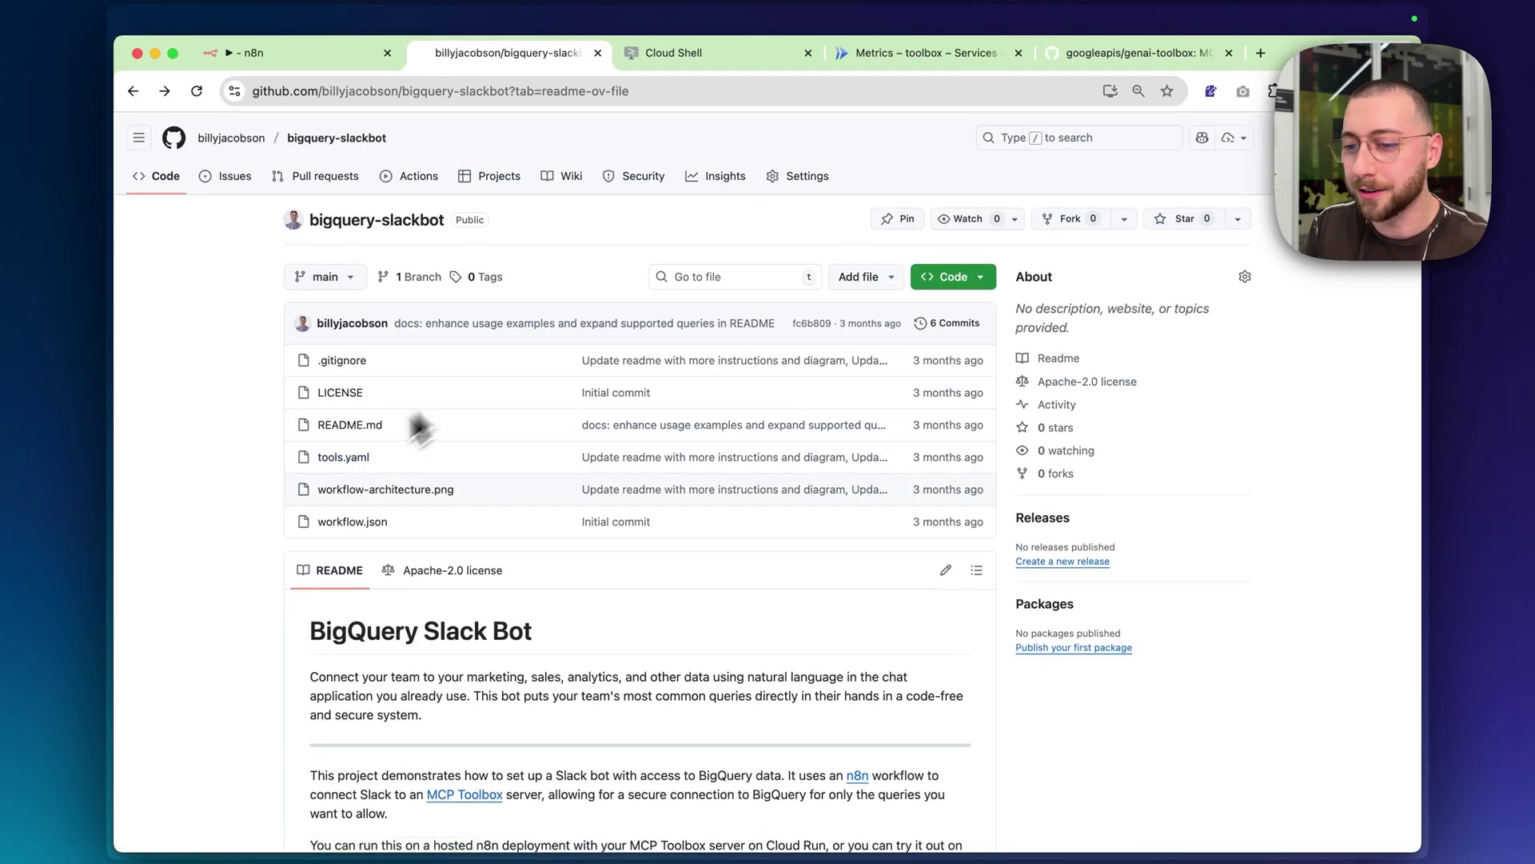
Examine the daily_new_users tool in tools.yaml, including its description, SQL statement and limit_days limit
scroll(416, 472, "down", 1)
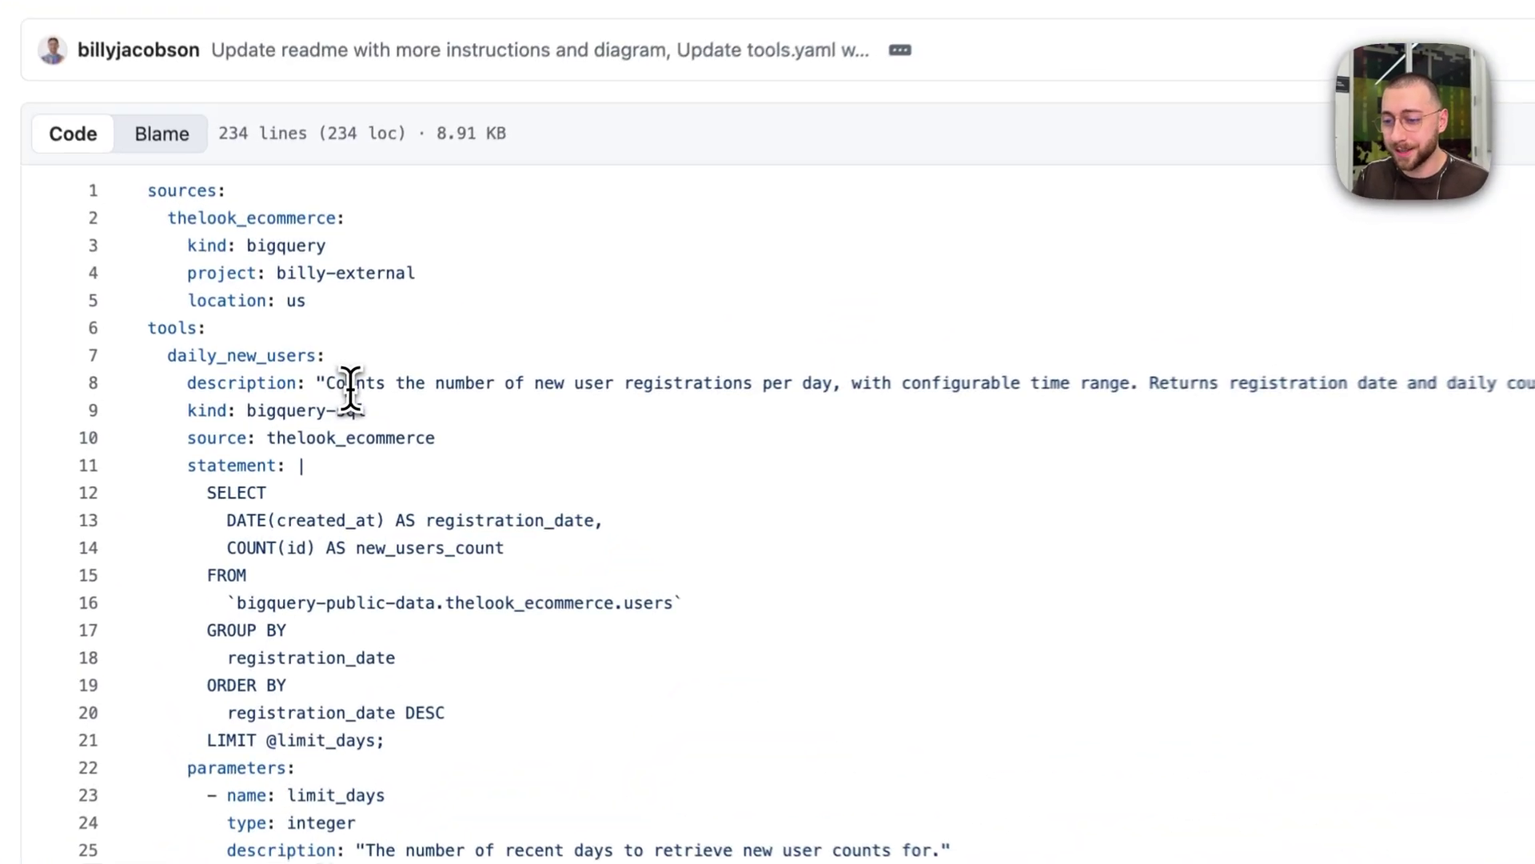
left_click_drag(328, 384, 832, 384)
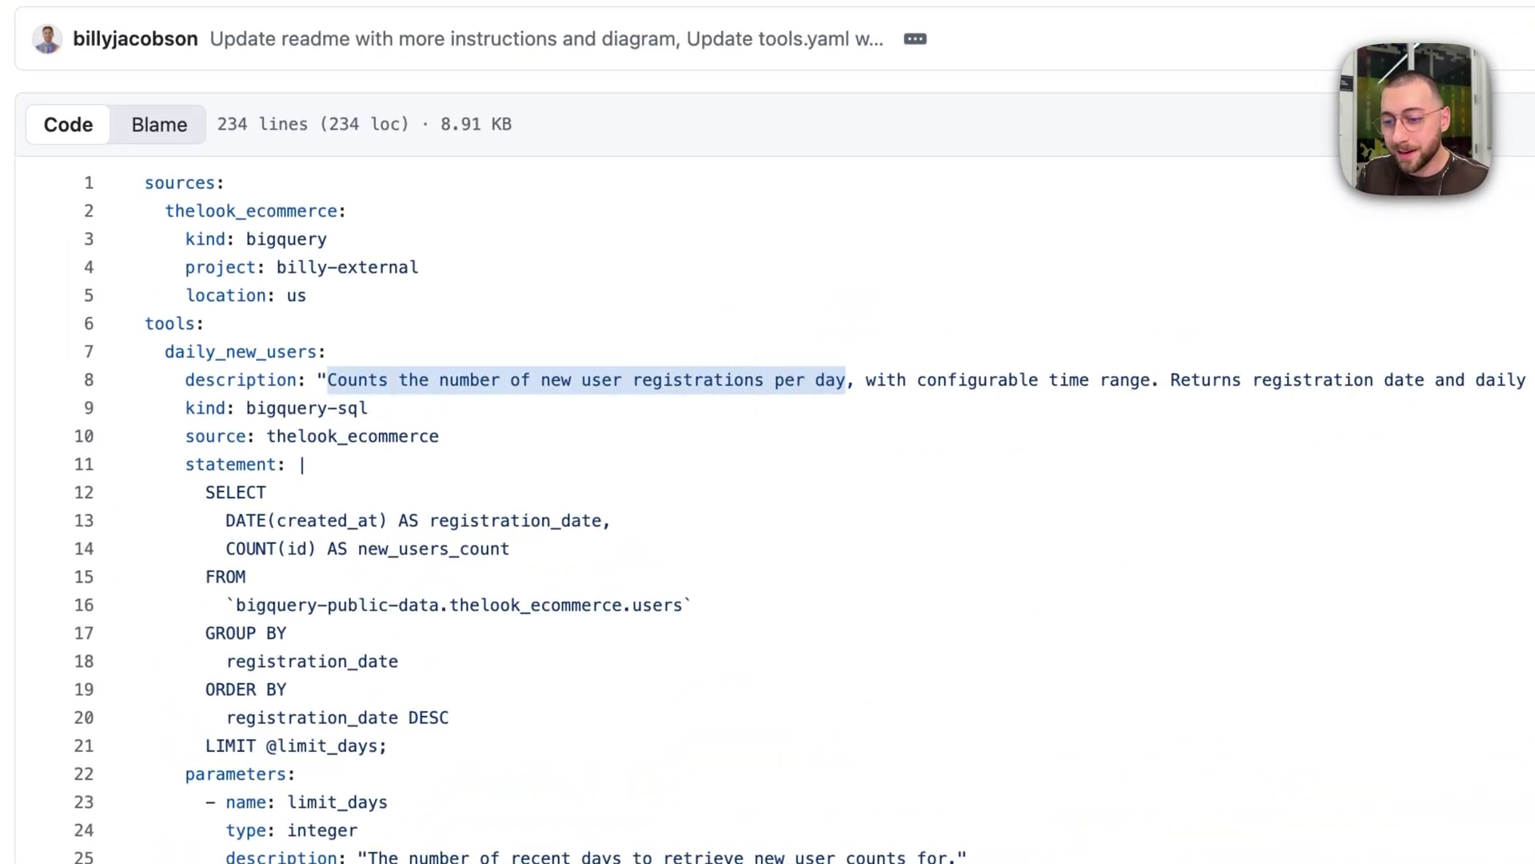
left_click(209, 493)
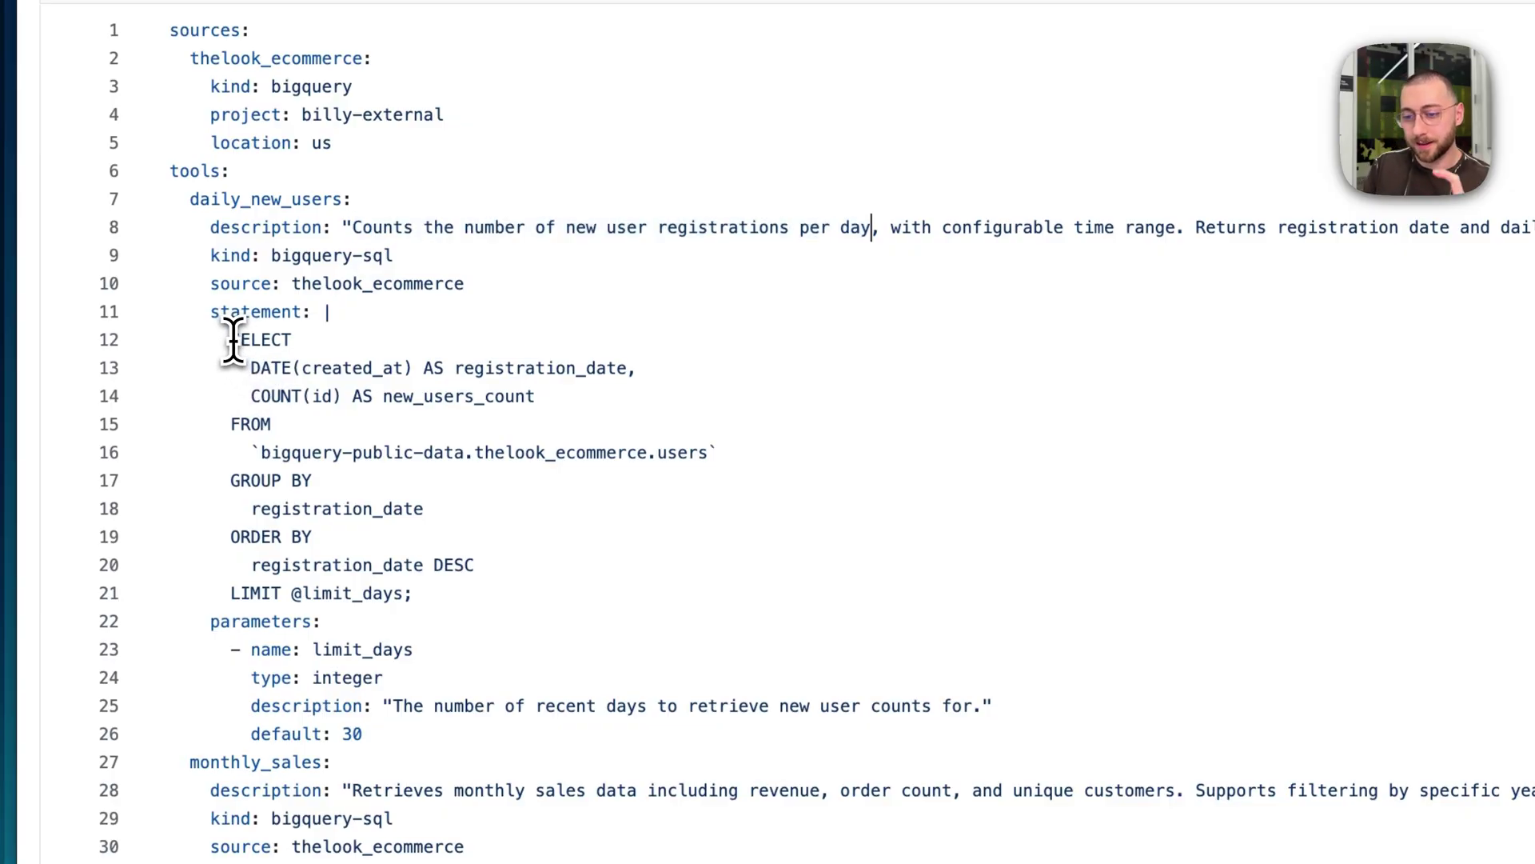
left_click_drag(233, 340, 370, 492)
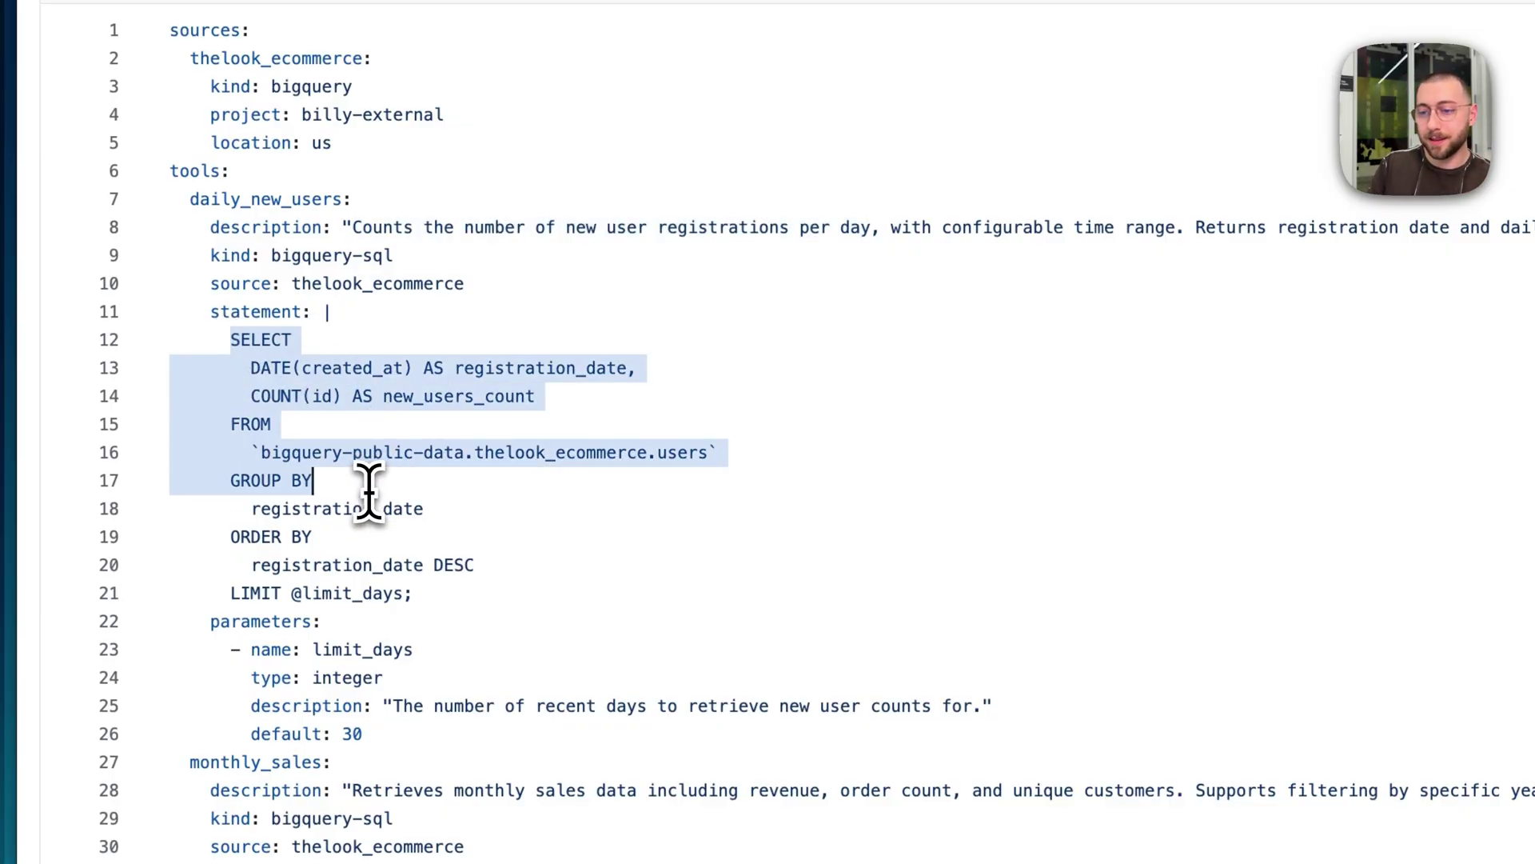
left_click_drag(254, 407, 556, 410)
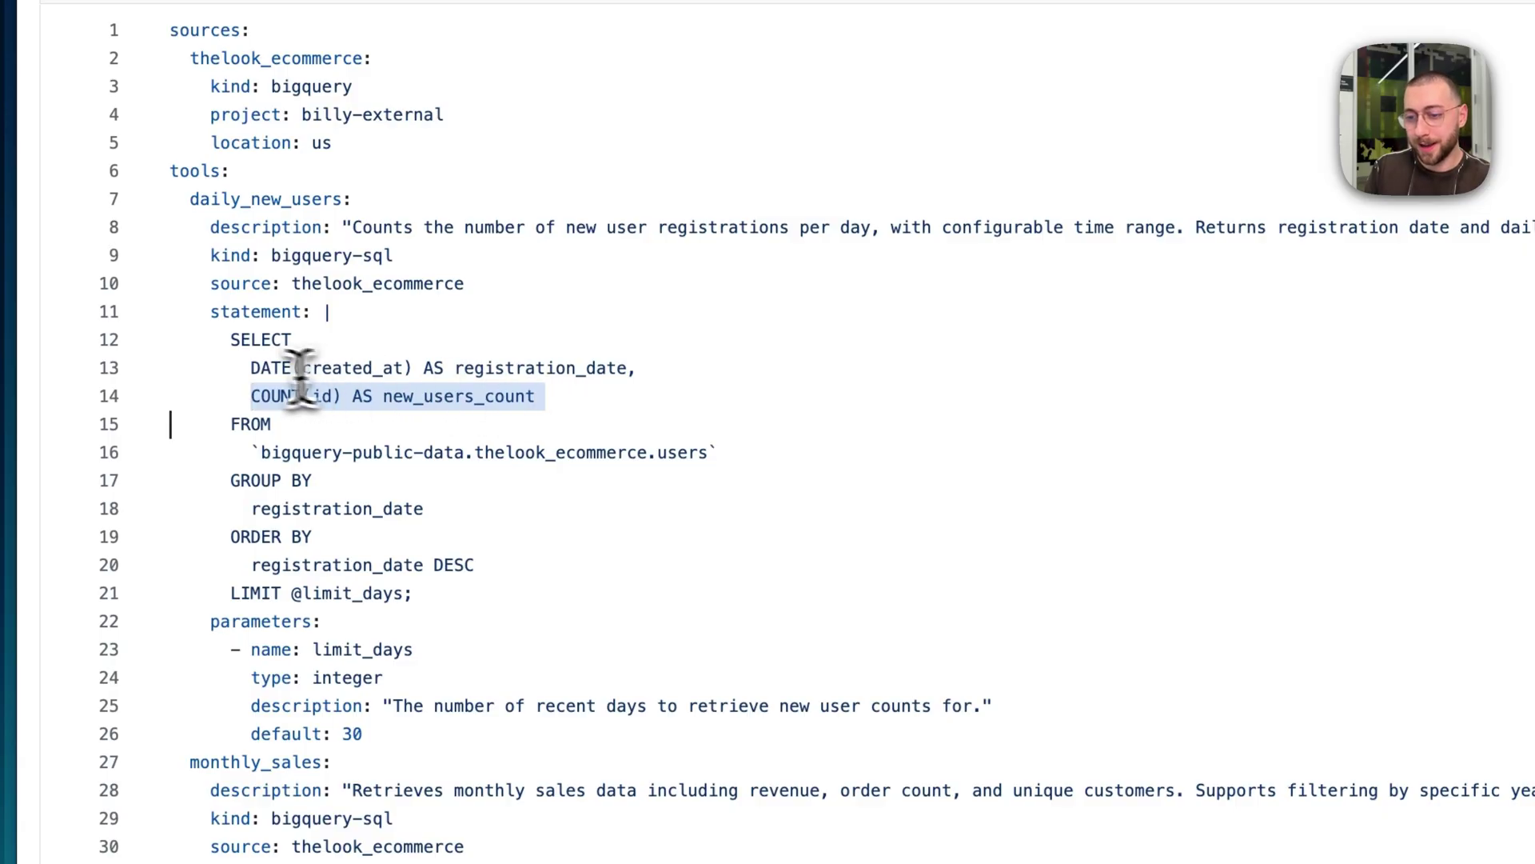
left_click_drag(261, 373, 570, 372)
left_click(317, 483)
left_click_drag(262, 475, 423, 471)
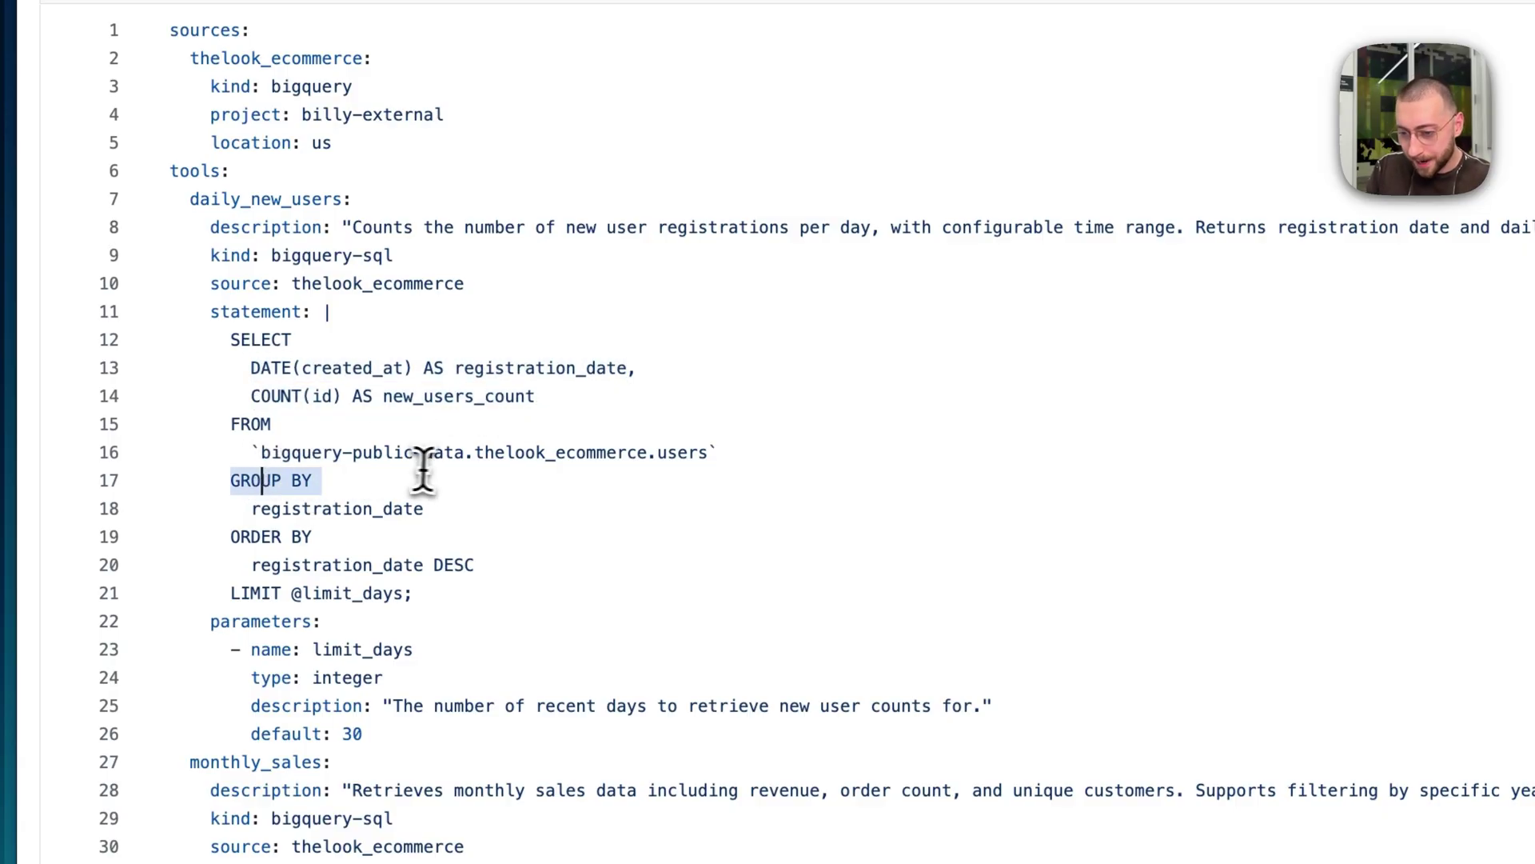
left_click(315, 480)
scroll(263, 519, "down", 3)
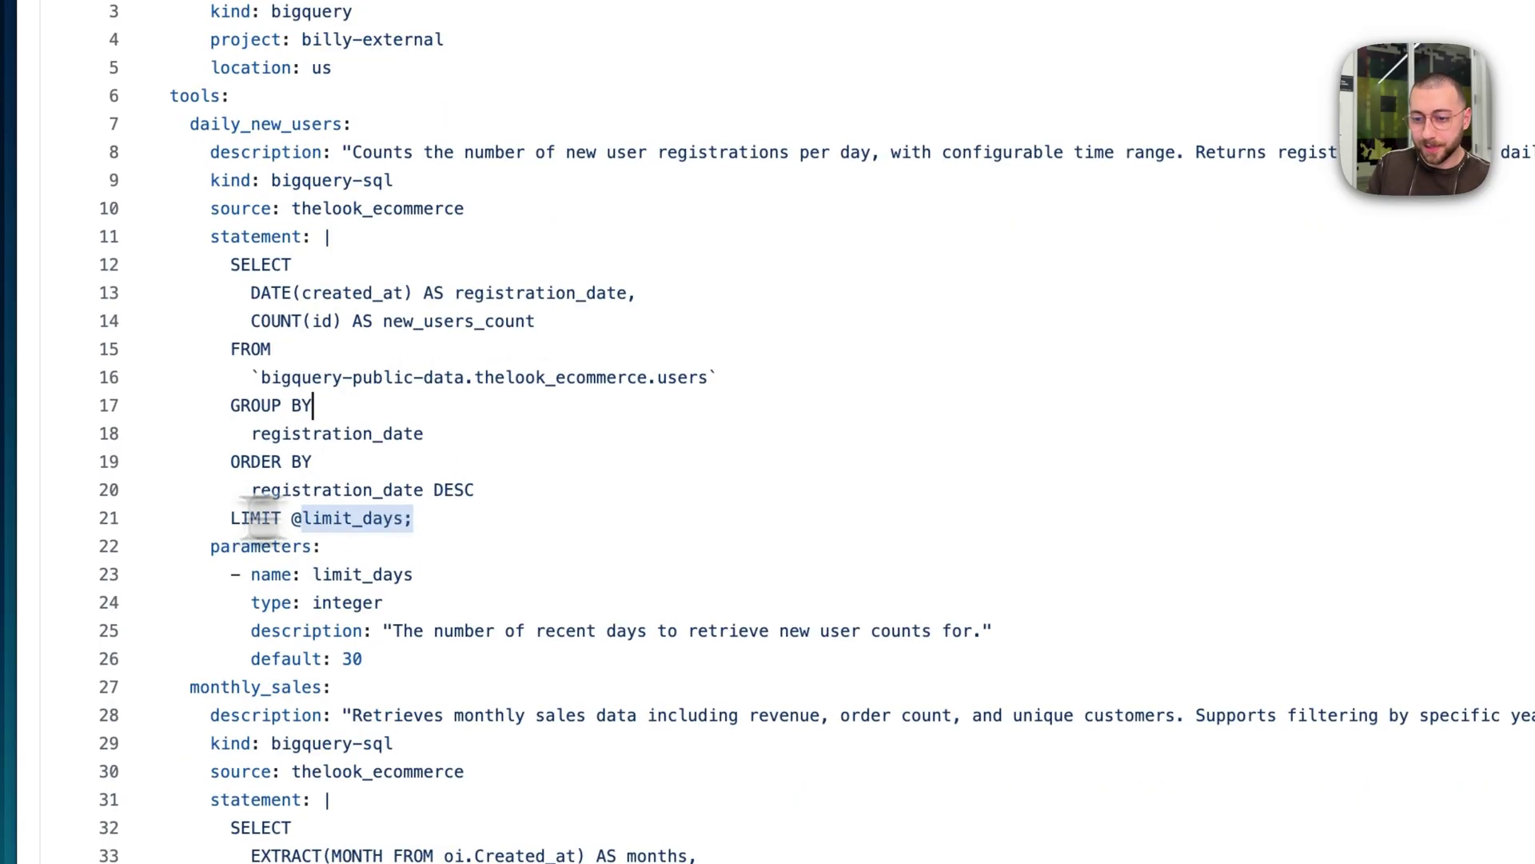
left_click(240, 519)
scroll(233, 512, "down", 4)
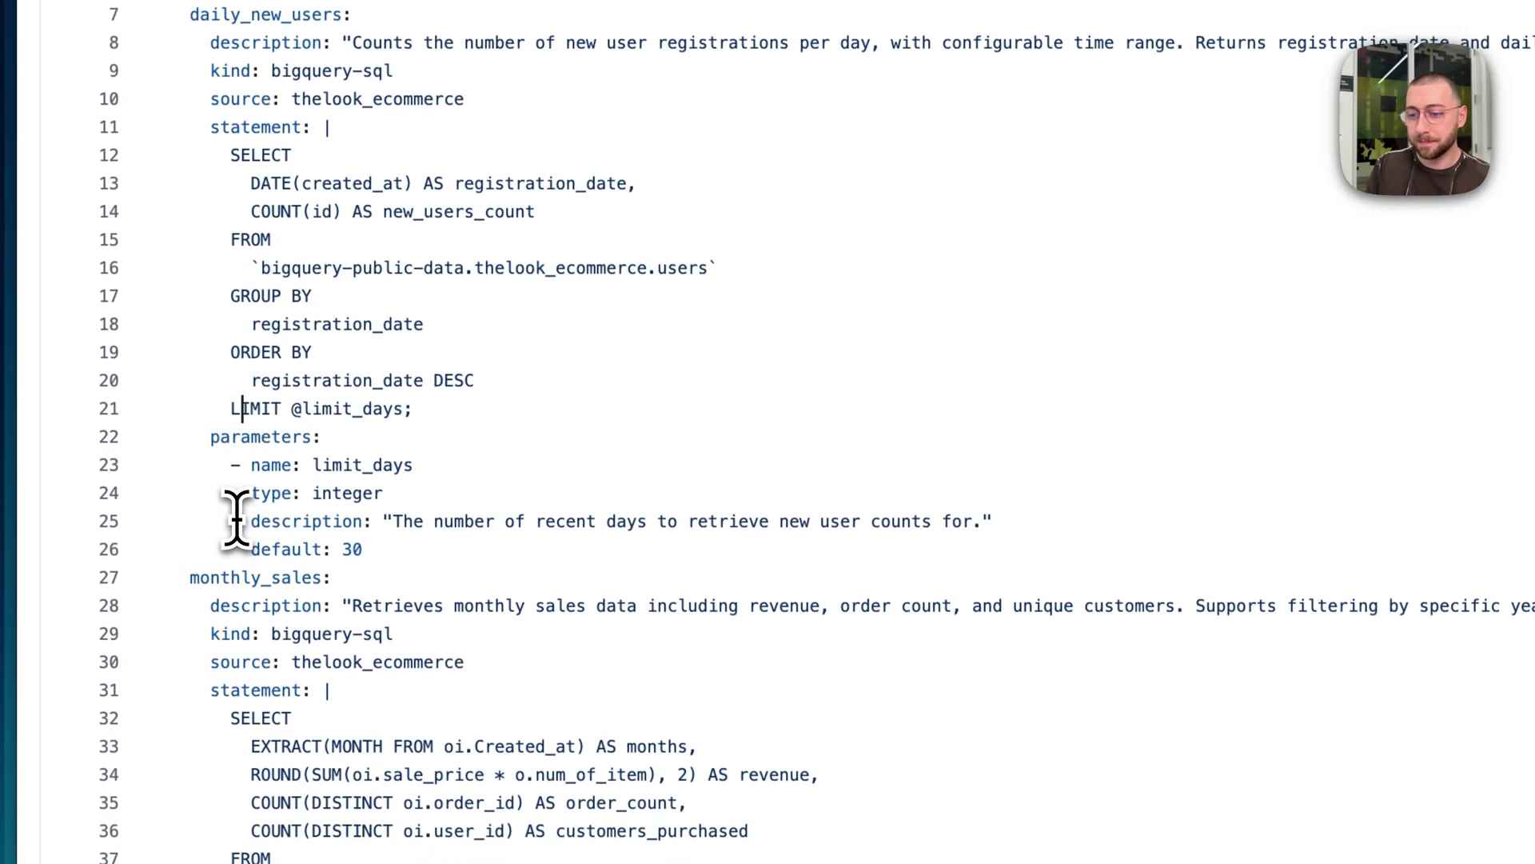
Review the remaining tool definitions in tools.yaml, from monthly_sales through most_profitable_category
left_click(200, 578)
scroll(387, 583, "down", 10)
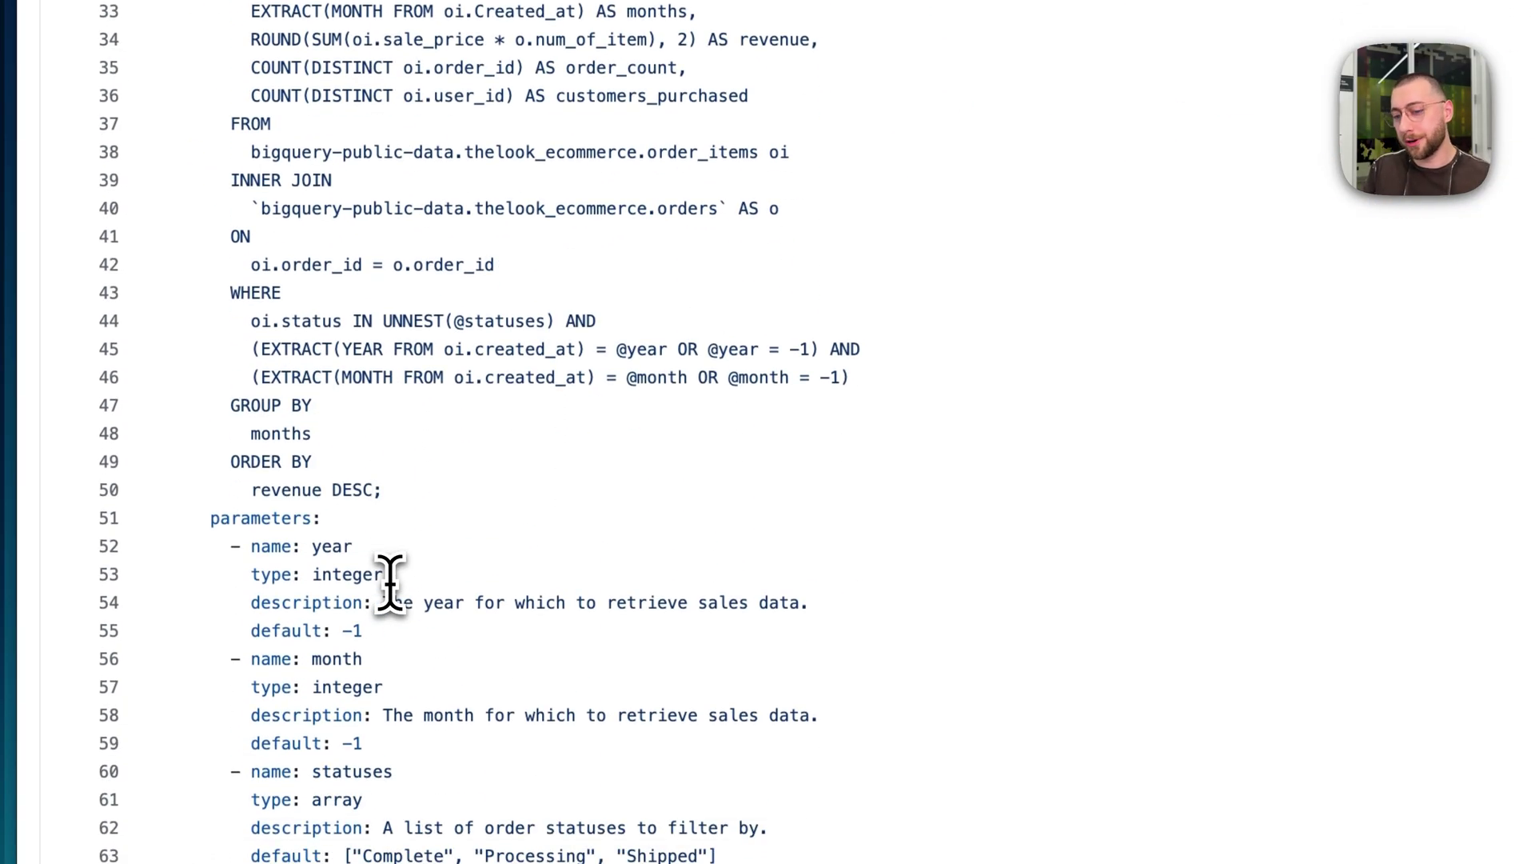
scroll(389, 582, "down", 6)
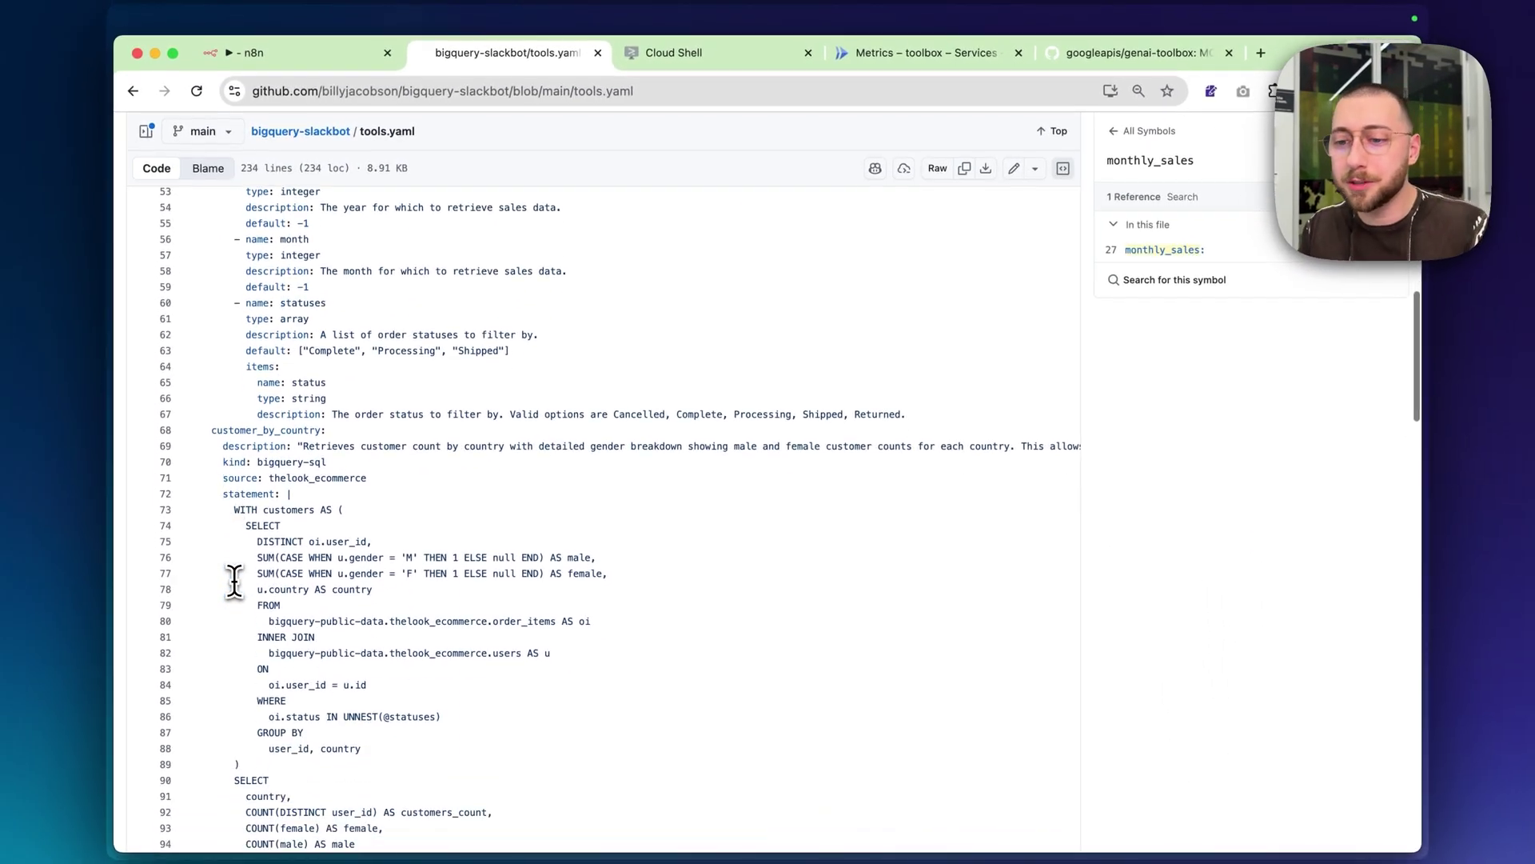
scroll(232, 579, "down", 12)
scroll(213, 548, "down", 9)
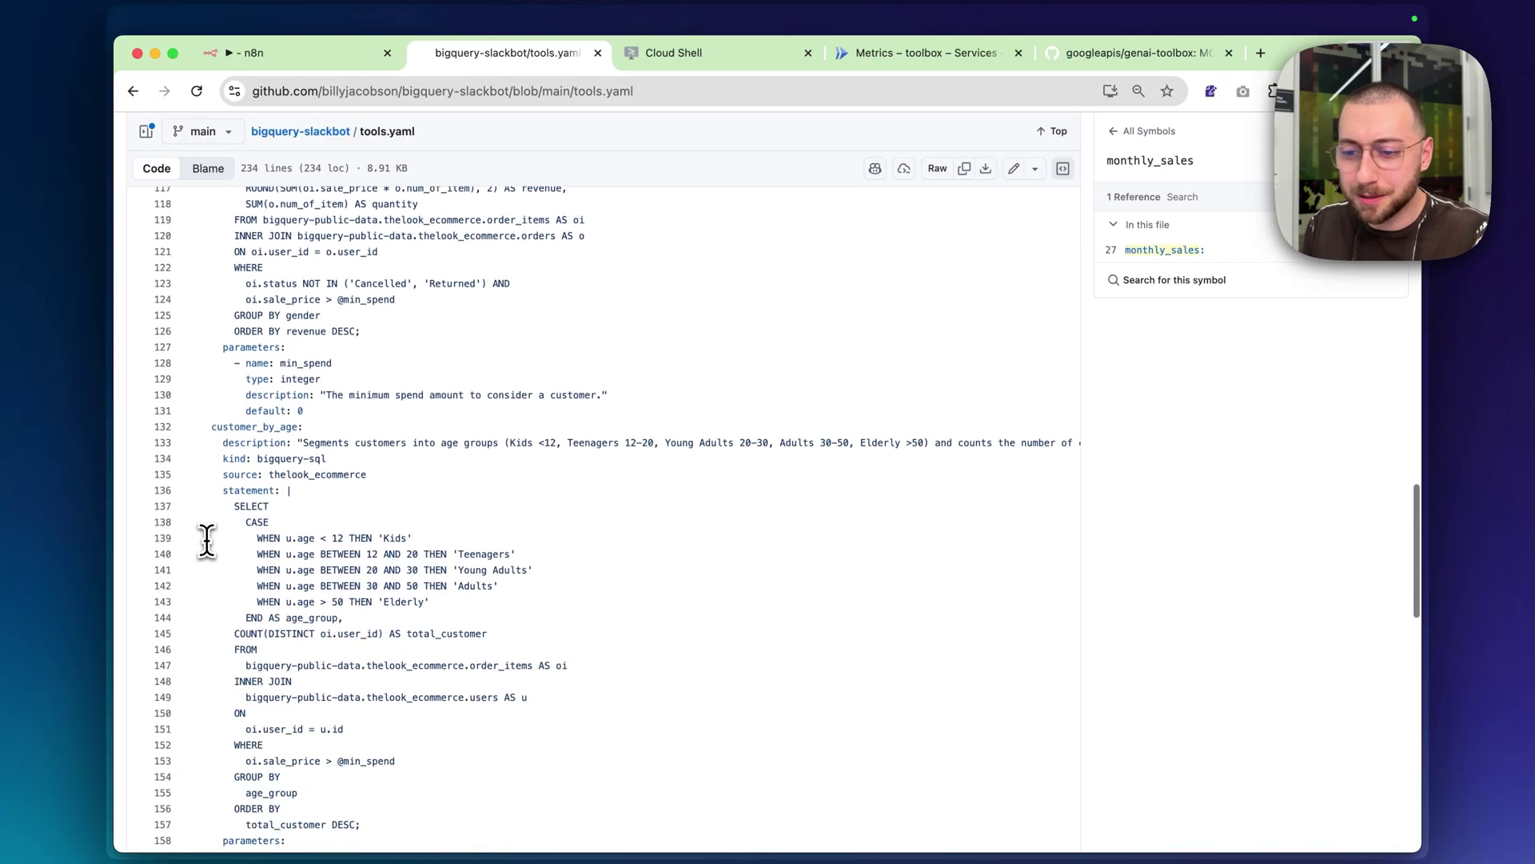
scroll(207, 541, "down", 20)
scroll(207, 541, "up", 9)
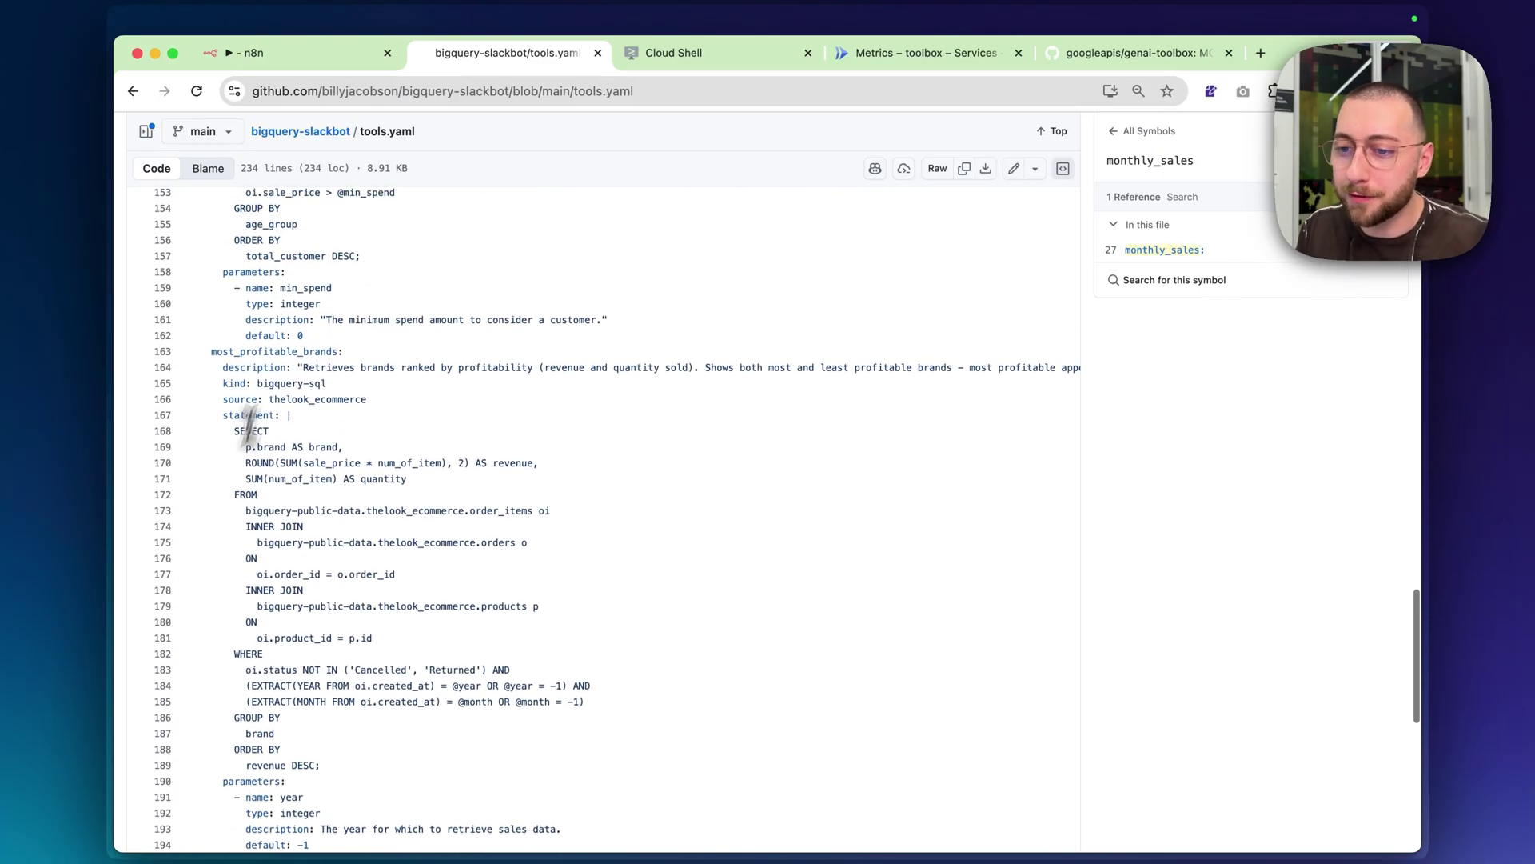
scroll(240, 432, "down", 15)
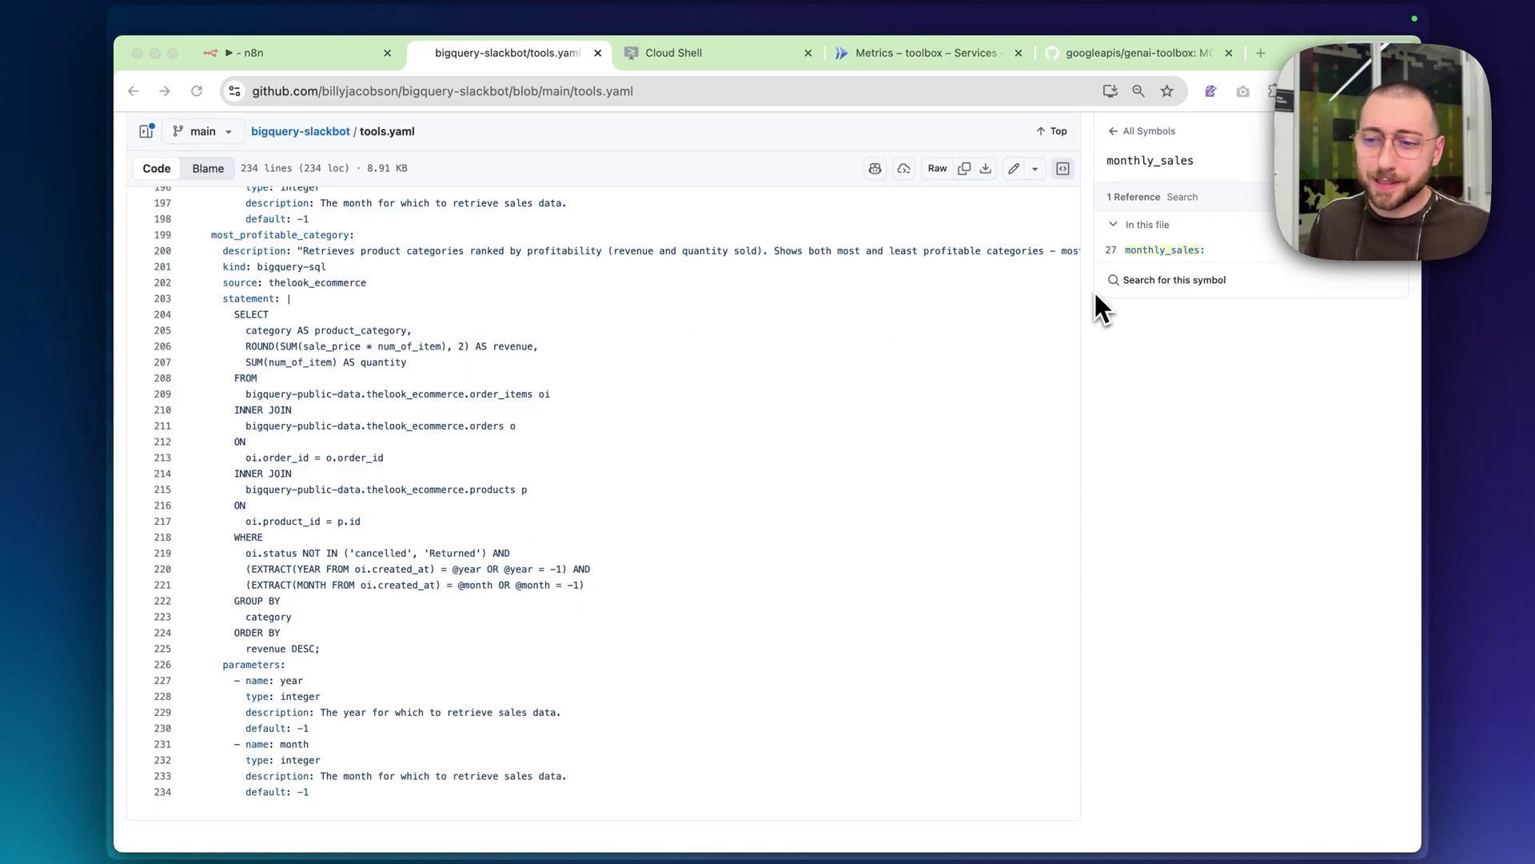
left_click(629, 392)
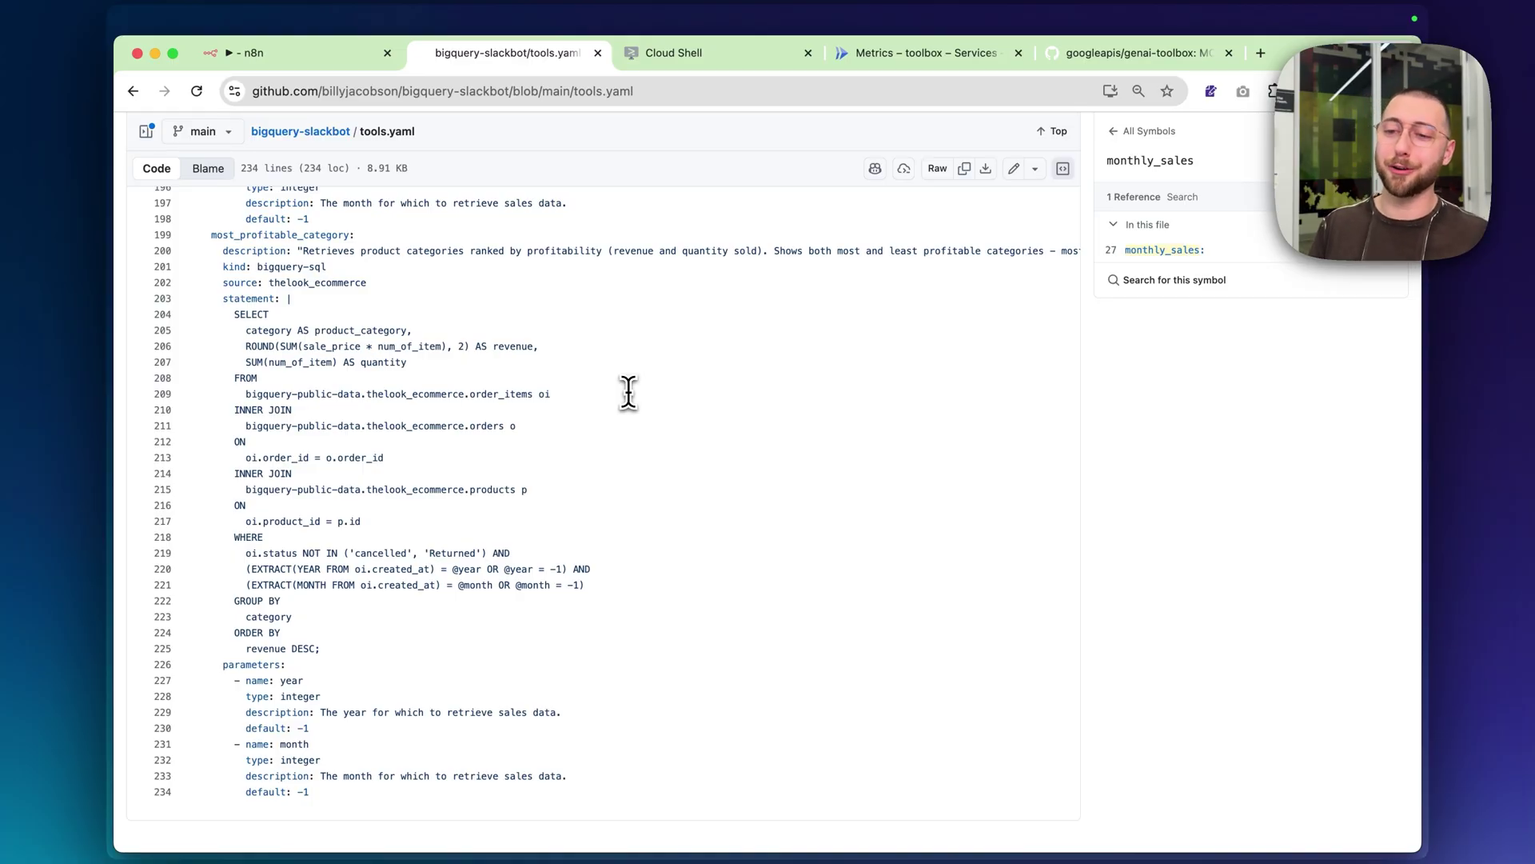
Return to the daily_new_users tool and examine its parameters block with the limit_days name, type, description and default
scroll(628, 392, "up", 10)
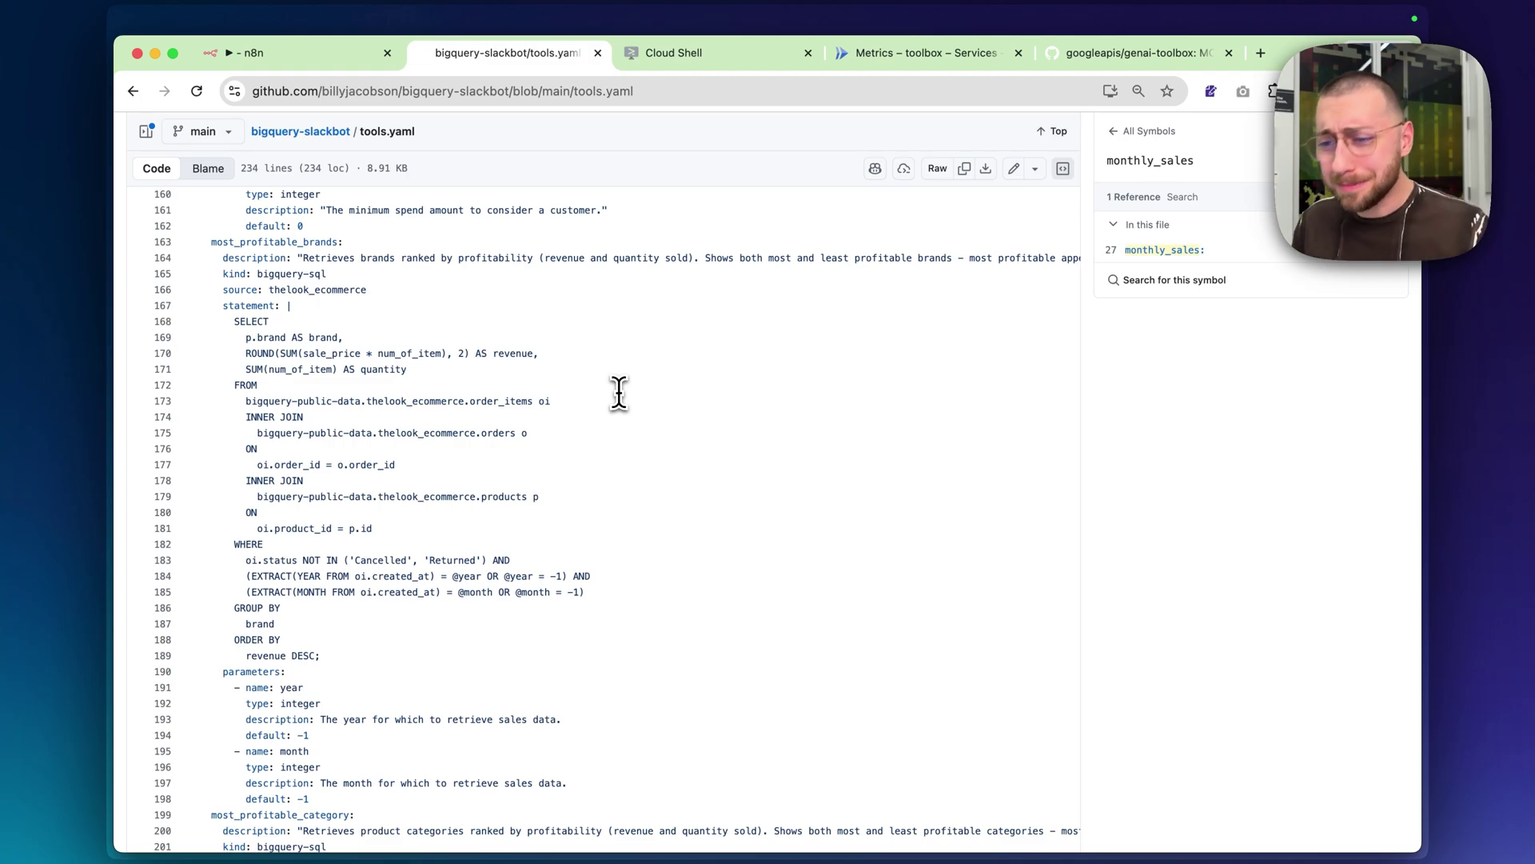
scroll(619, 392, "up", 20)
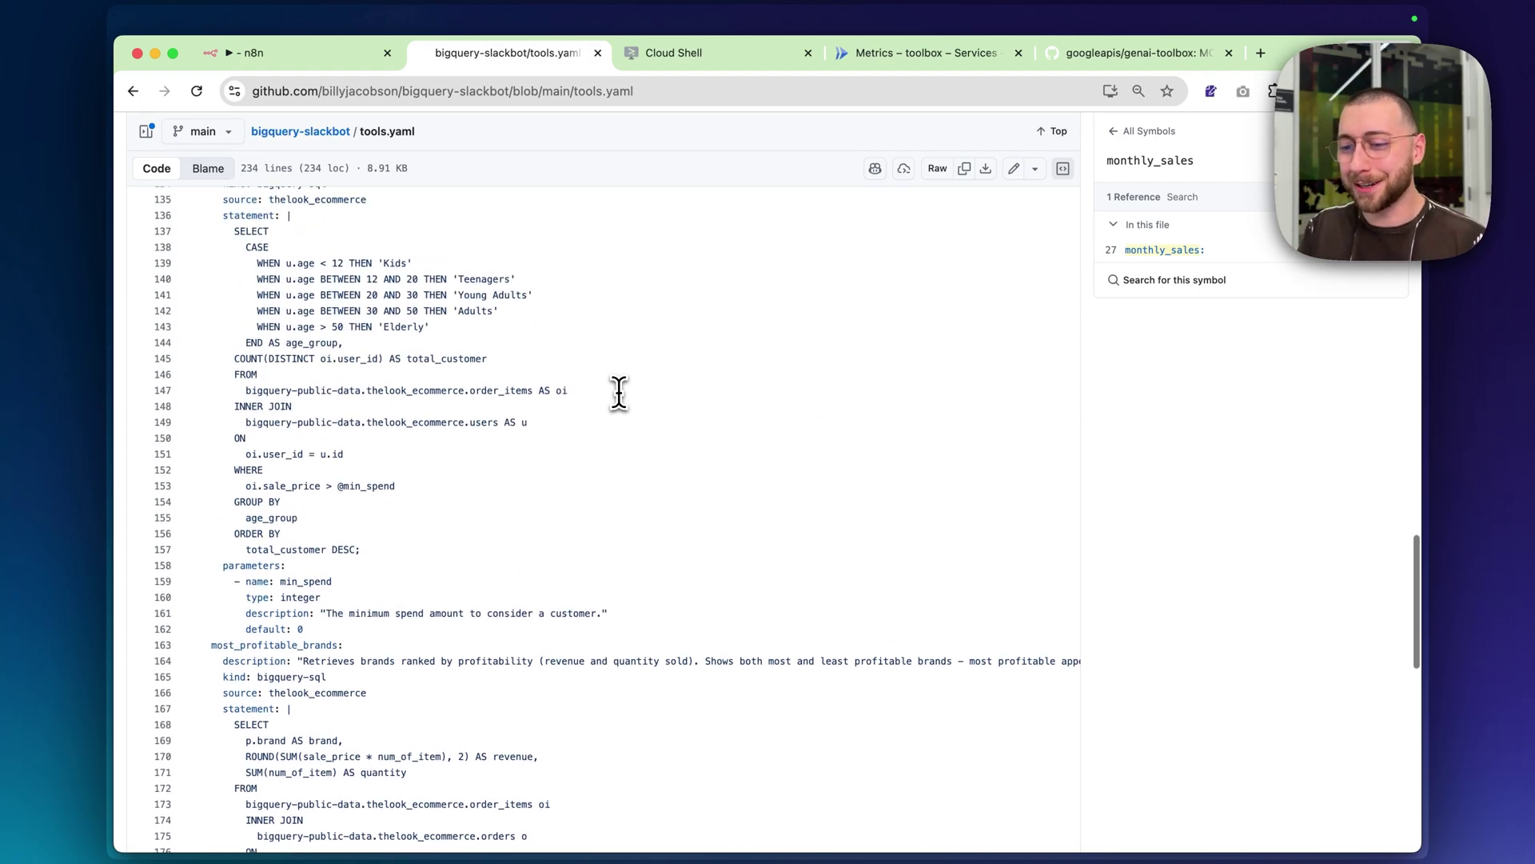
scroll(589, 494, "up", 2)
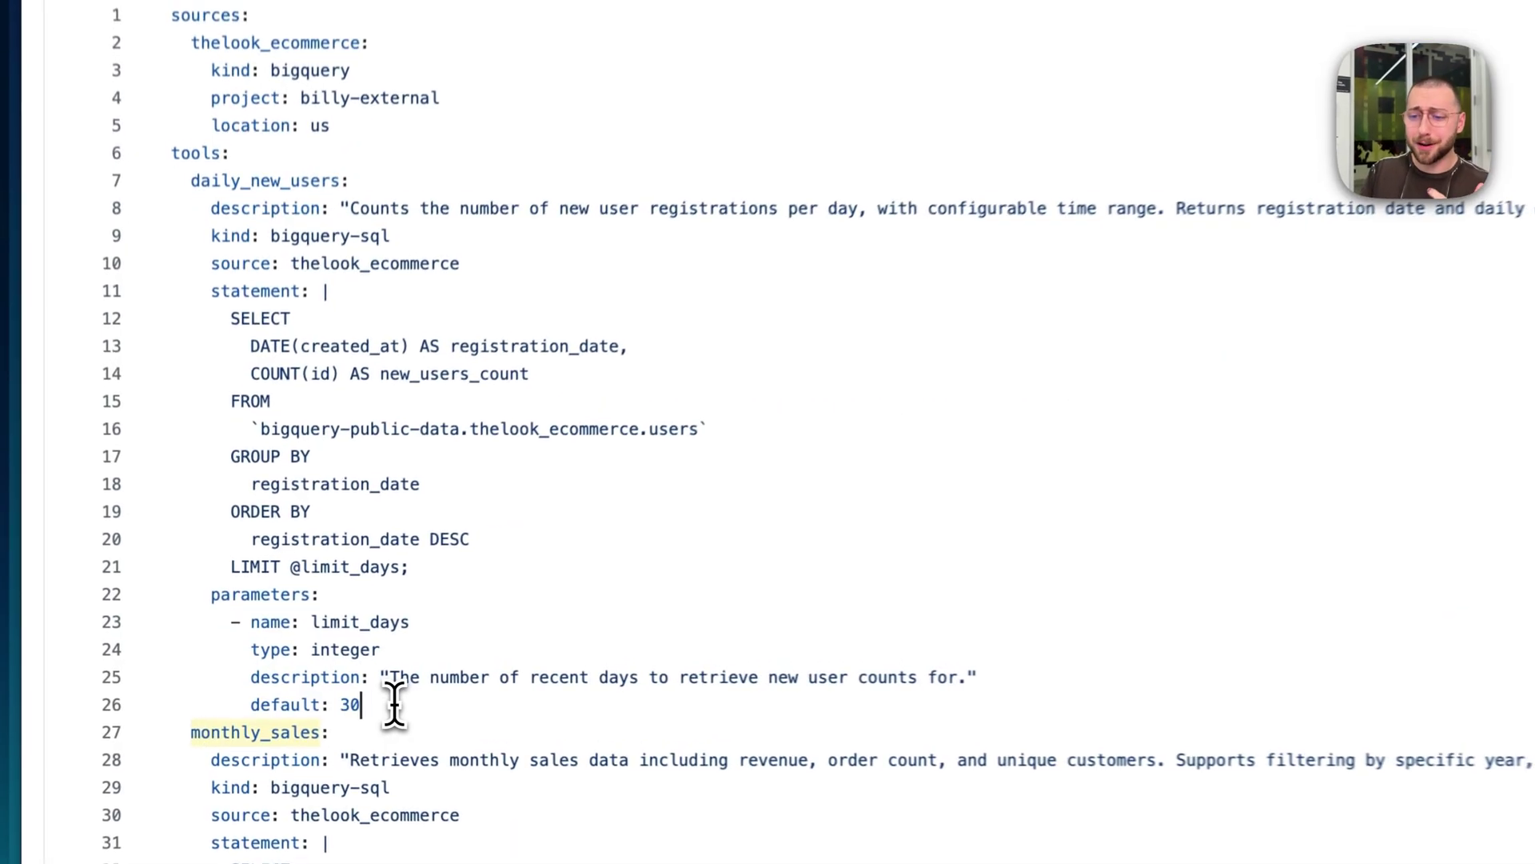
left_click_drag(314, 701, 232, 652)
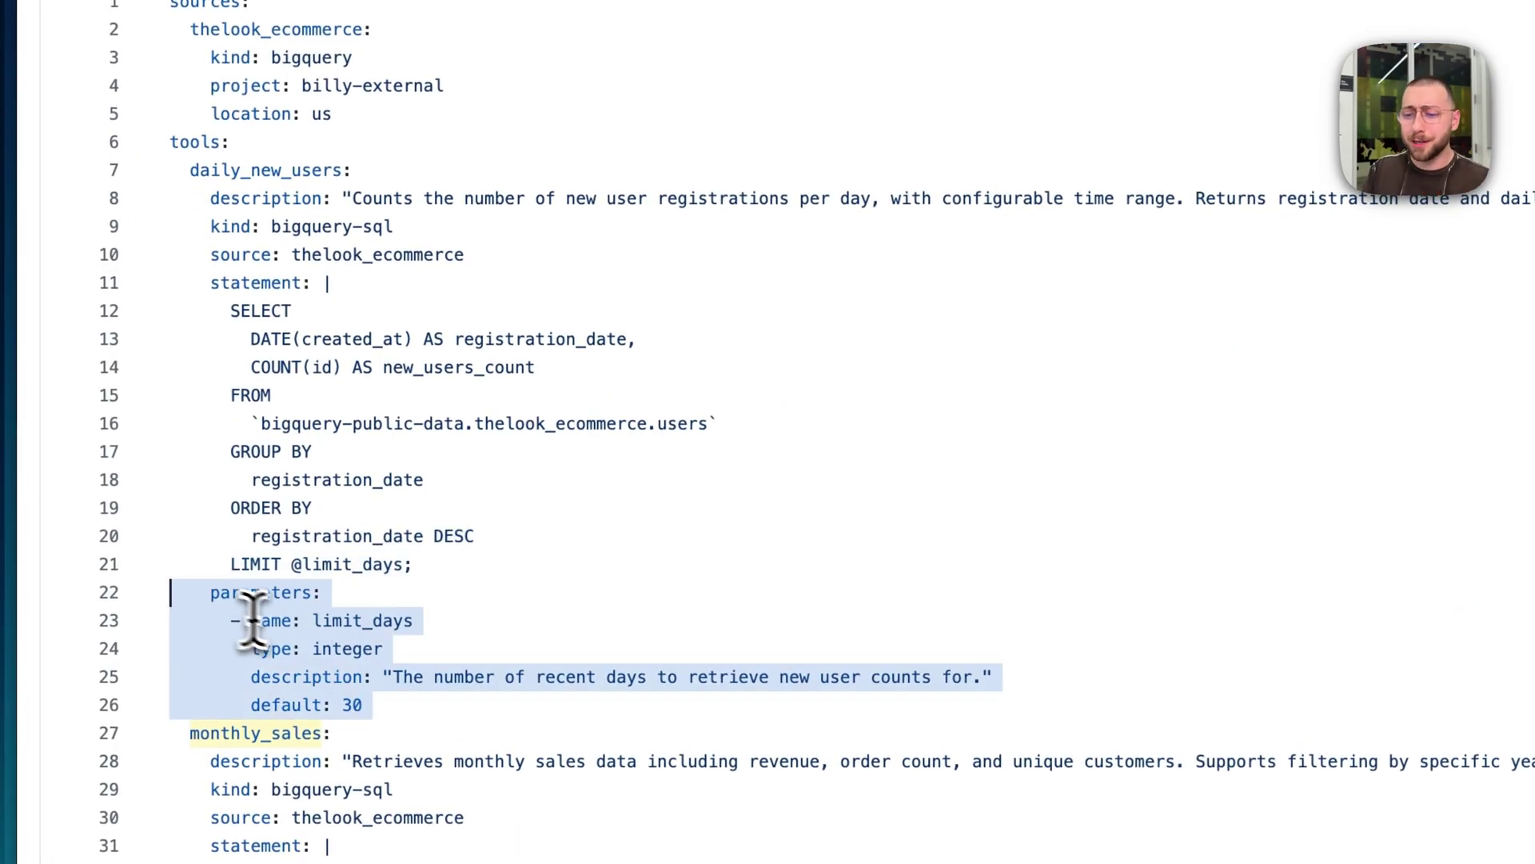
left_click(266, 658)
scroll(287, 630, "down", 2)
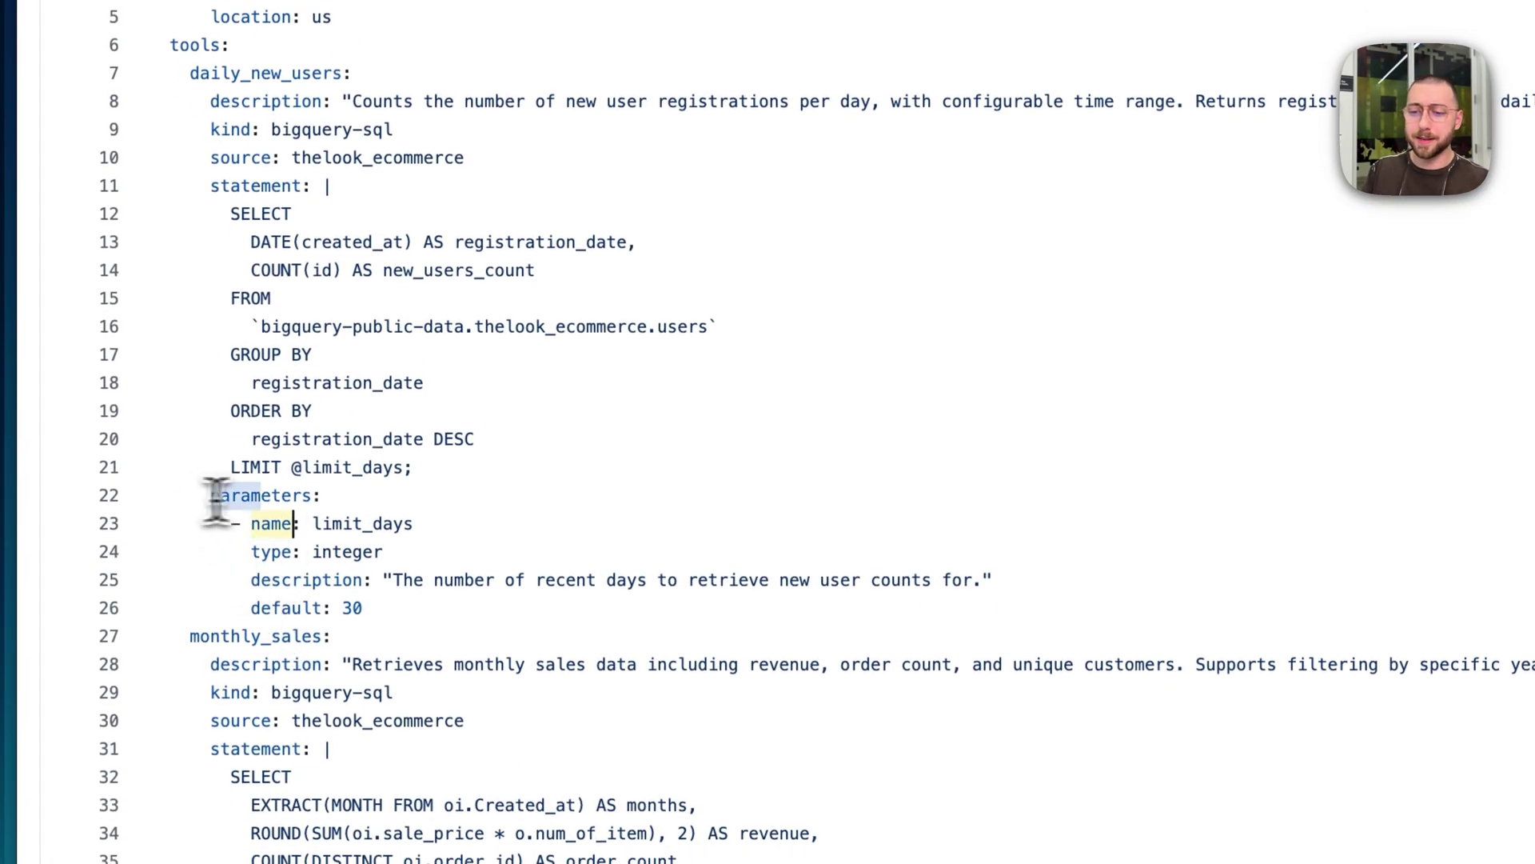
left_click_drag(211, 496, 437, 611)
left_click(437, 610)
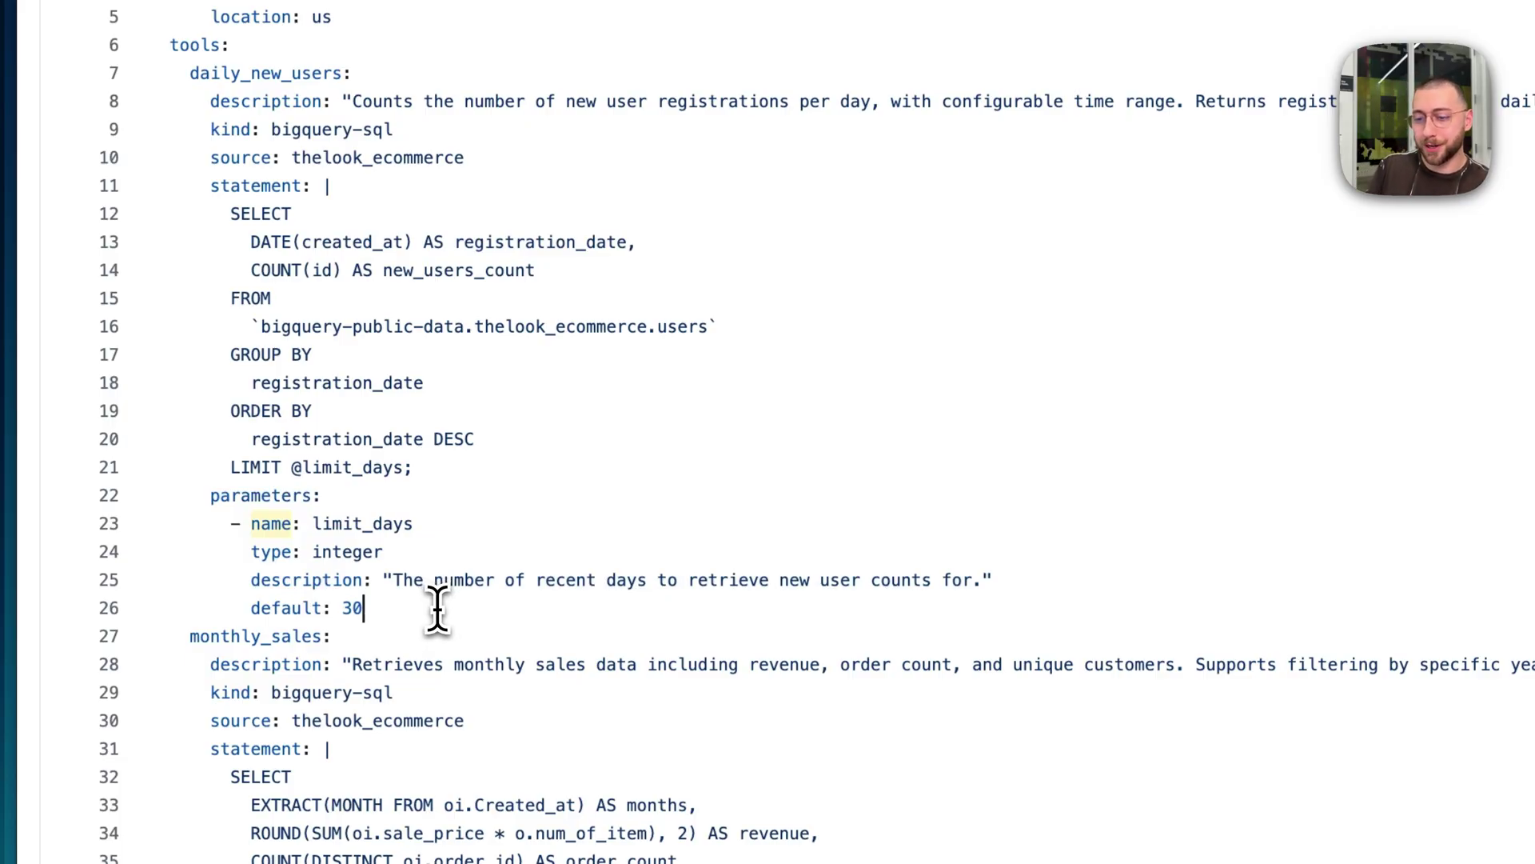
left_click_drag(437, 611, 211, 405)
scroll(354, 304, "up", 1)
scroll(336, 279, "up", 1)
scroll(320, 352, "down", 2)
left_click(381, 522)
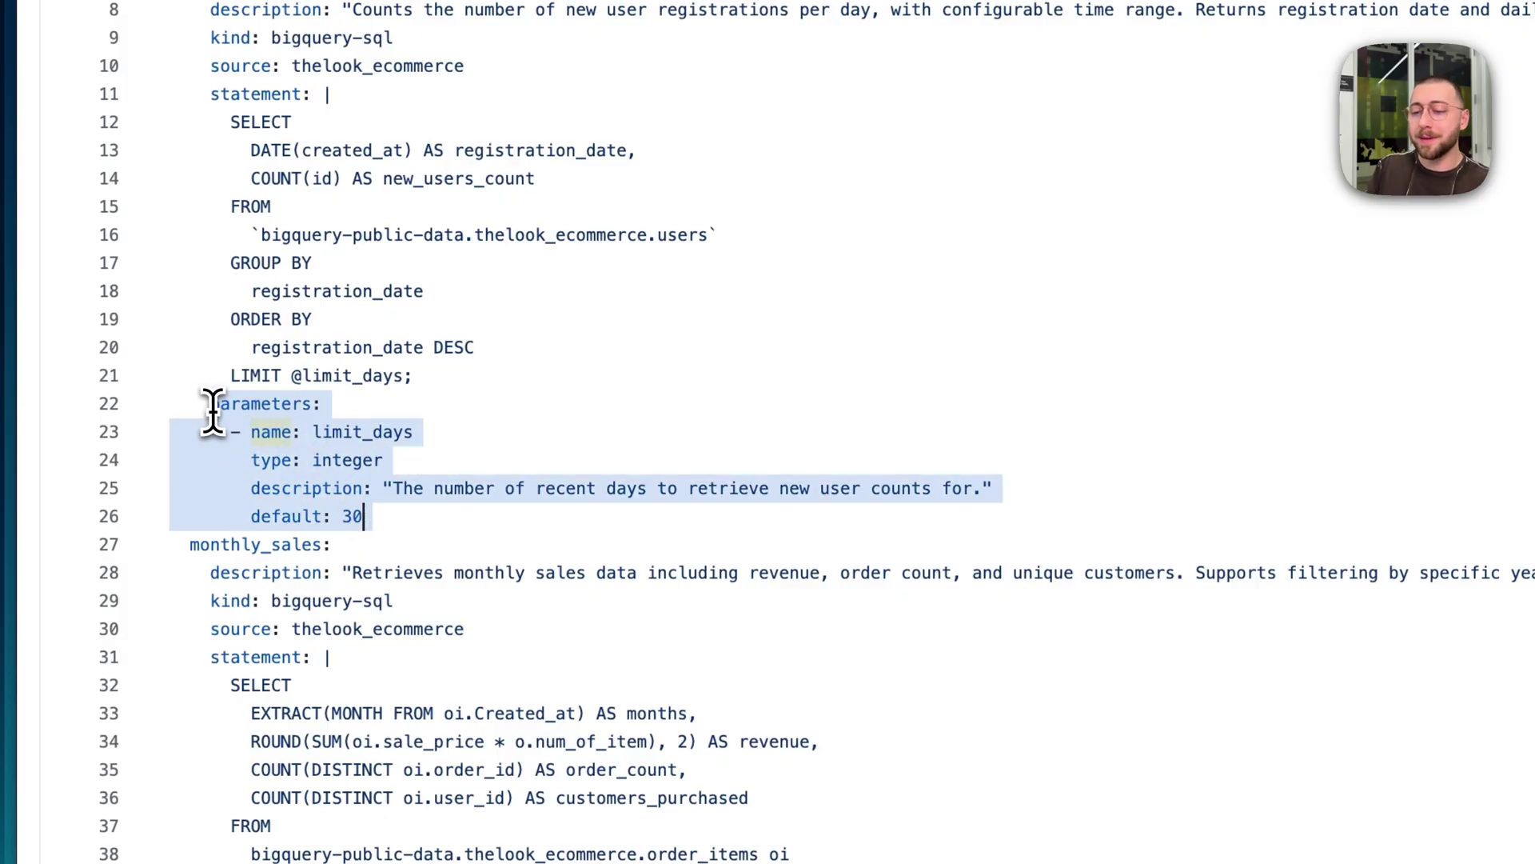
left_click(427, 527)
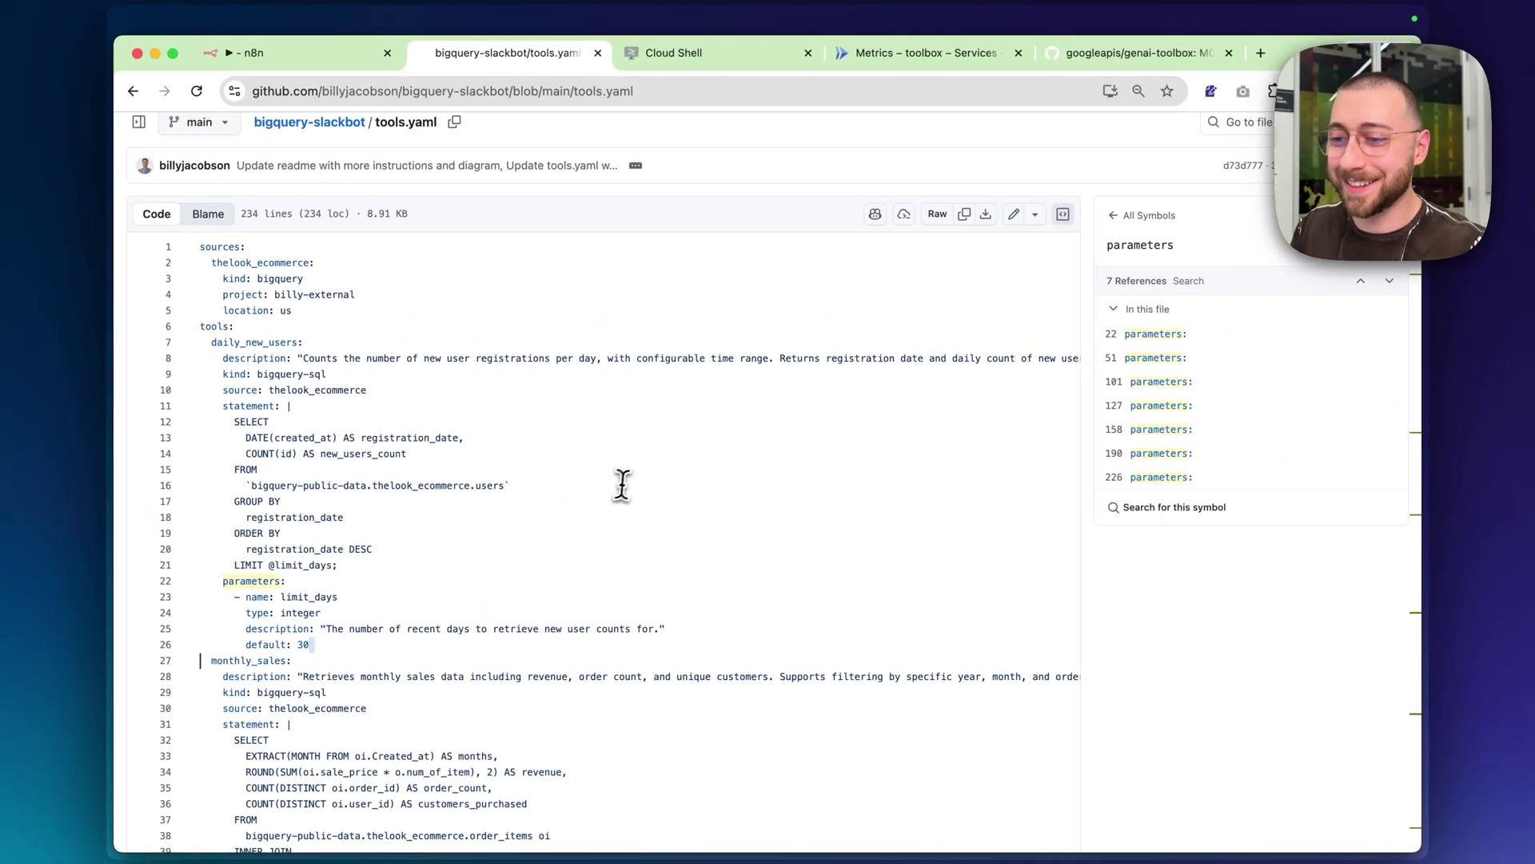
left_click(436, 280)
Return to the bigquery-slackbot repository's main page and copy its HTTPS clone URL
left_click(340, 138)
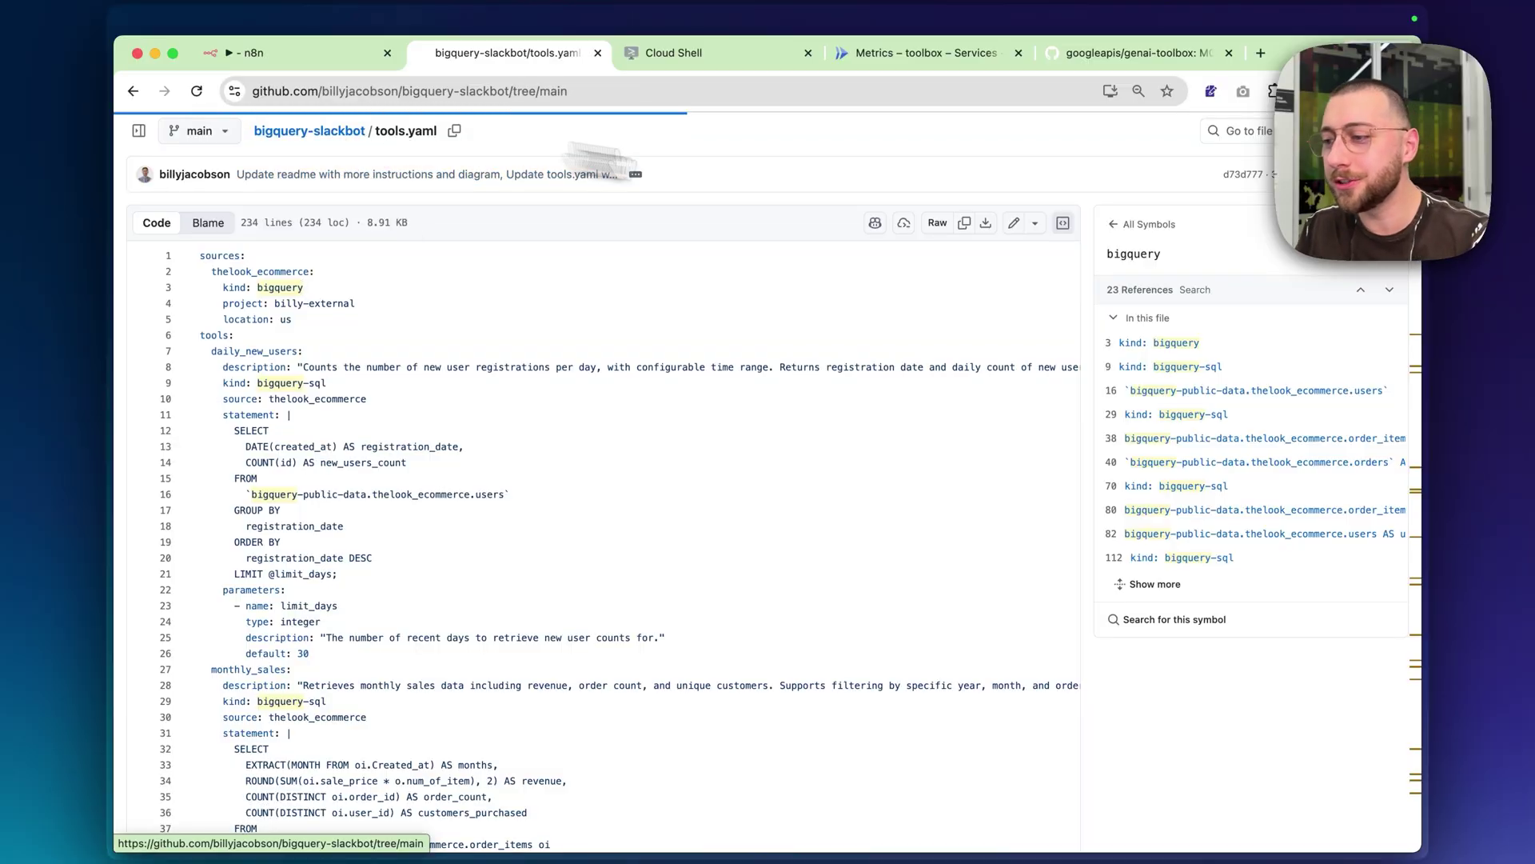
left_click(975, 281)
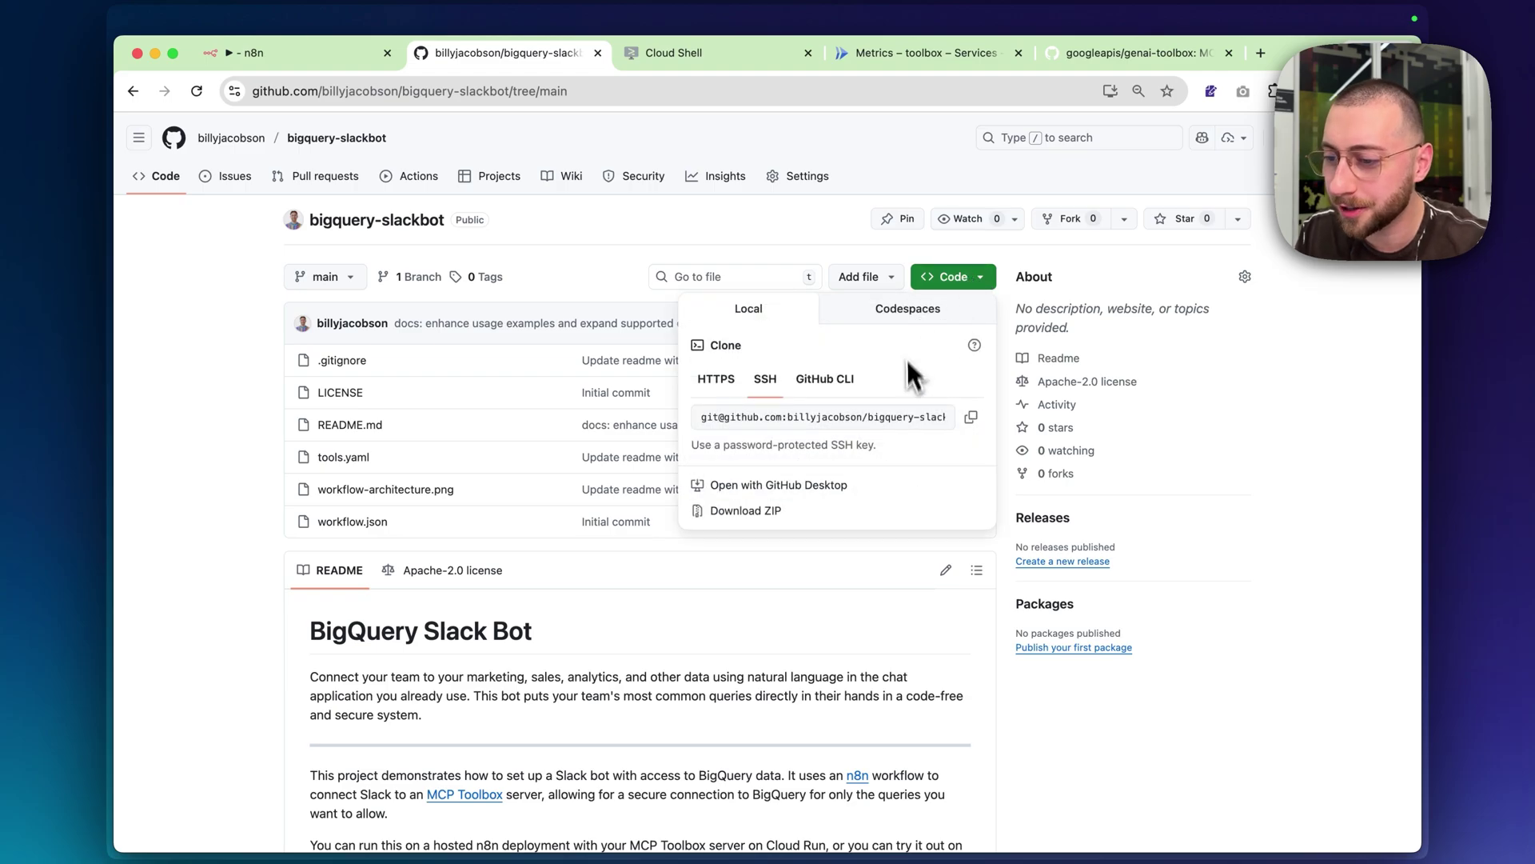
left_click(716, 381)
left_click(972, 417)
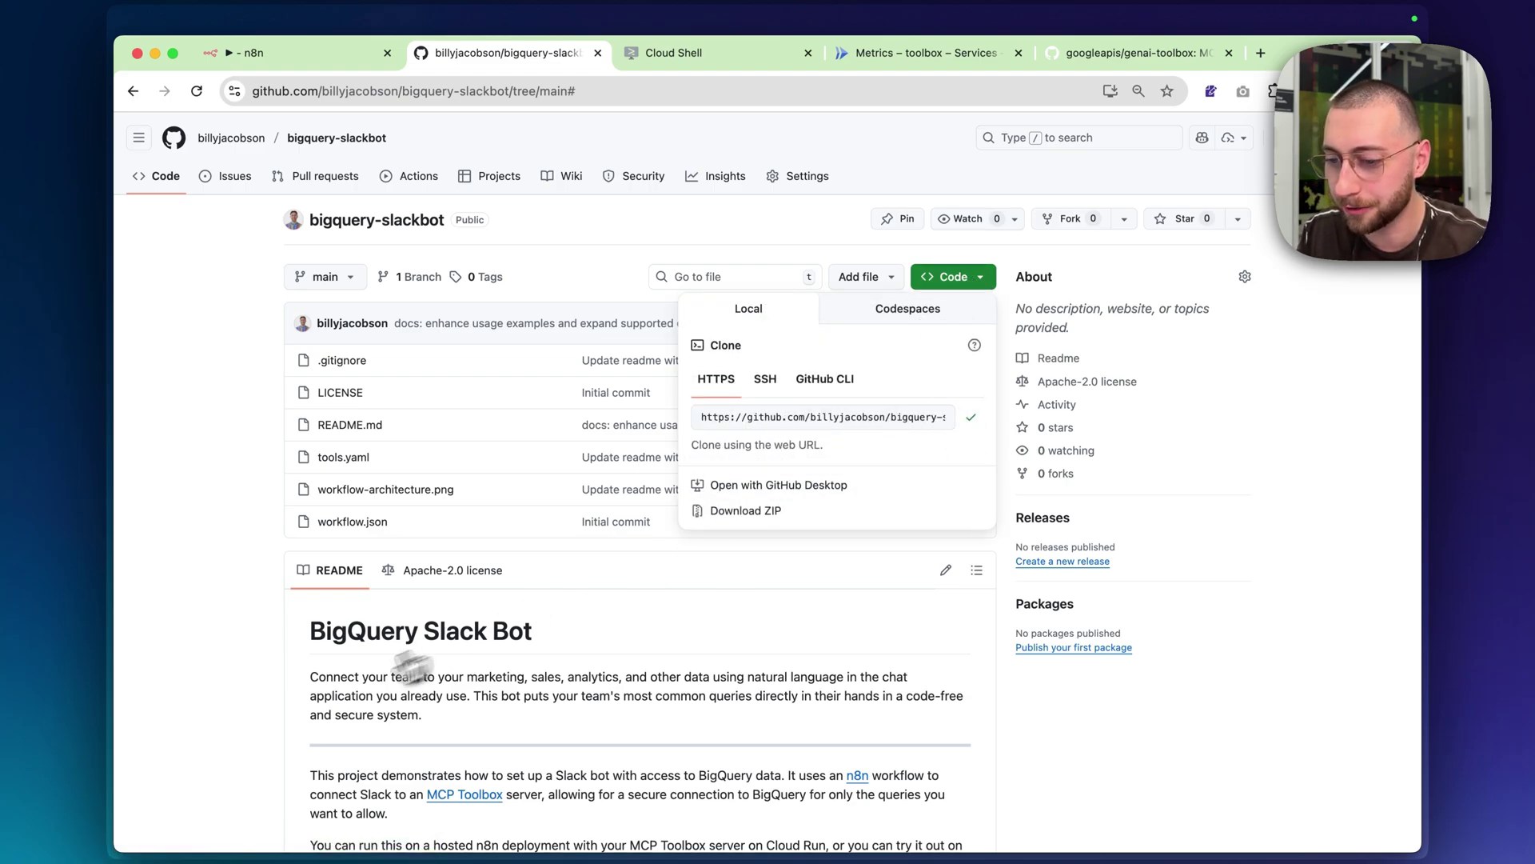
key("Escape")
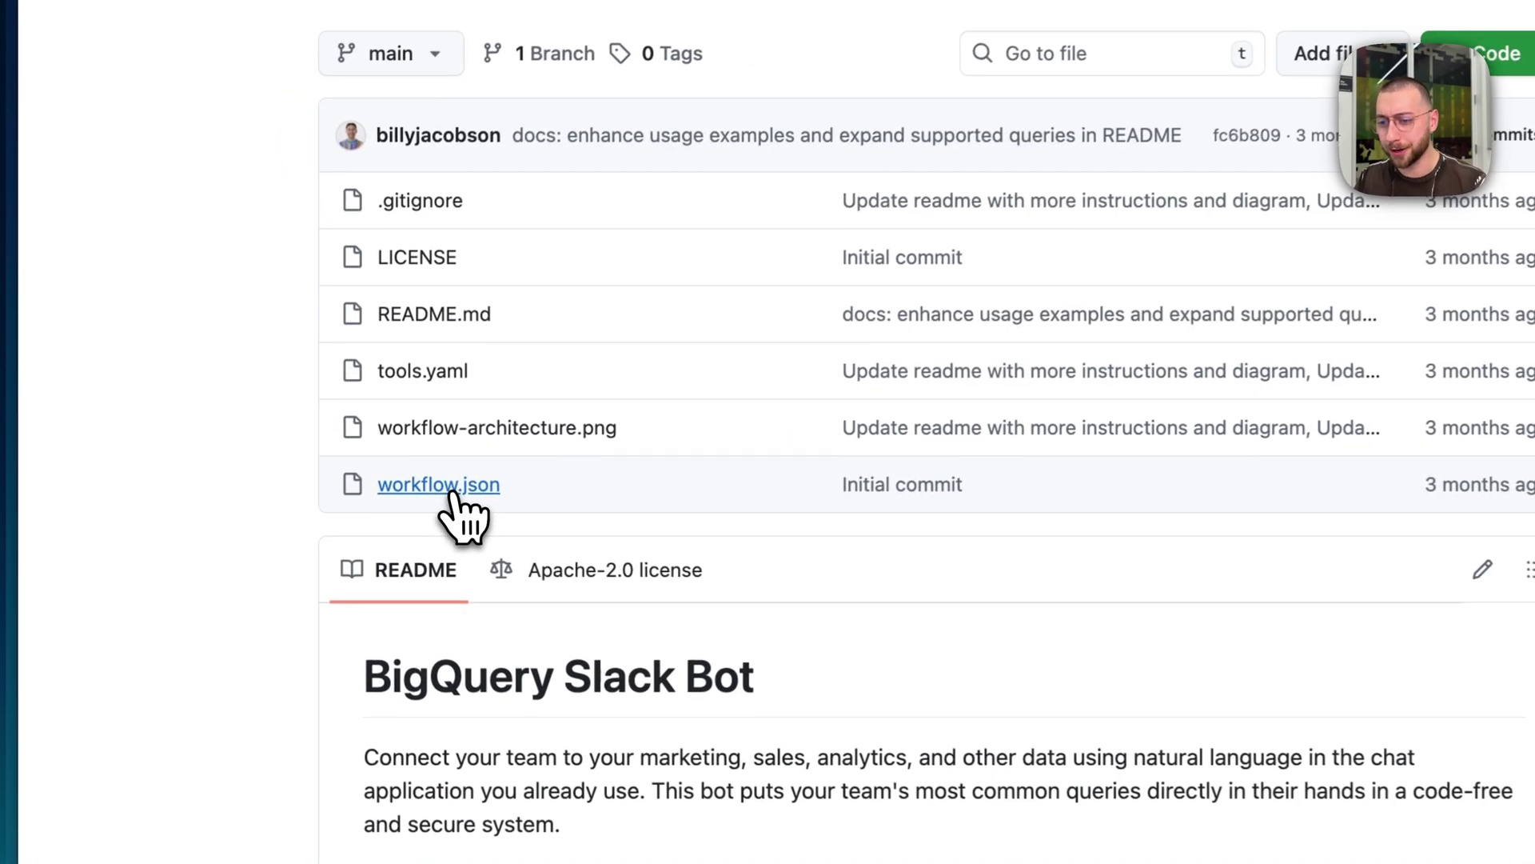
Open workflow.json in the repository, skim its Slack trigger and message node definitions, and return to the repository's main page
left_click(362, 525)
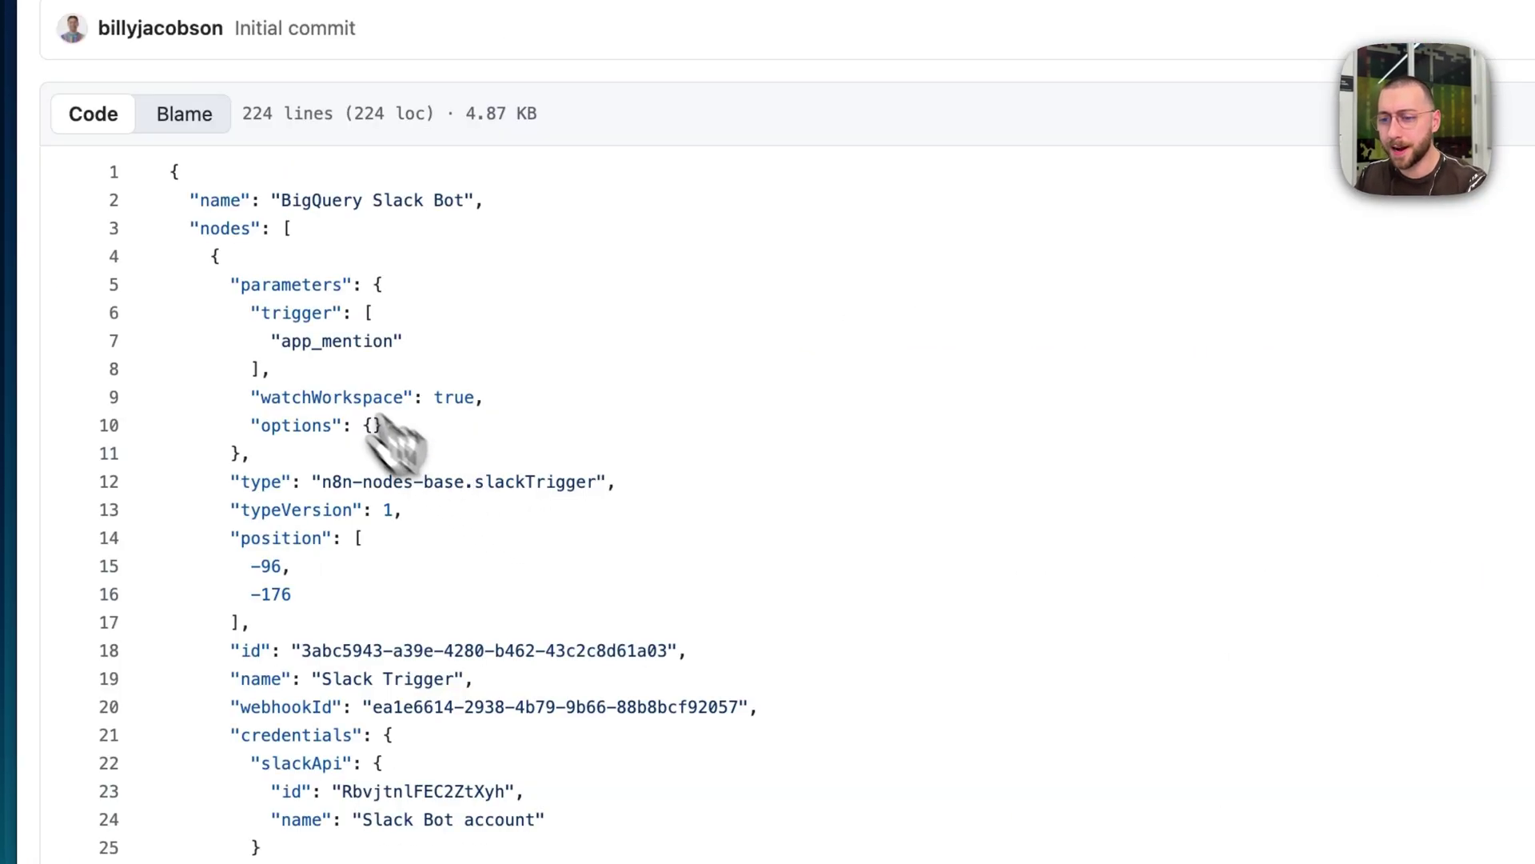
scroll(514, 610, "down", 5)
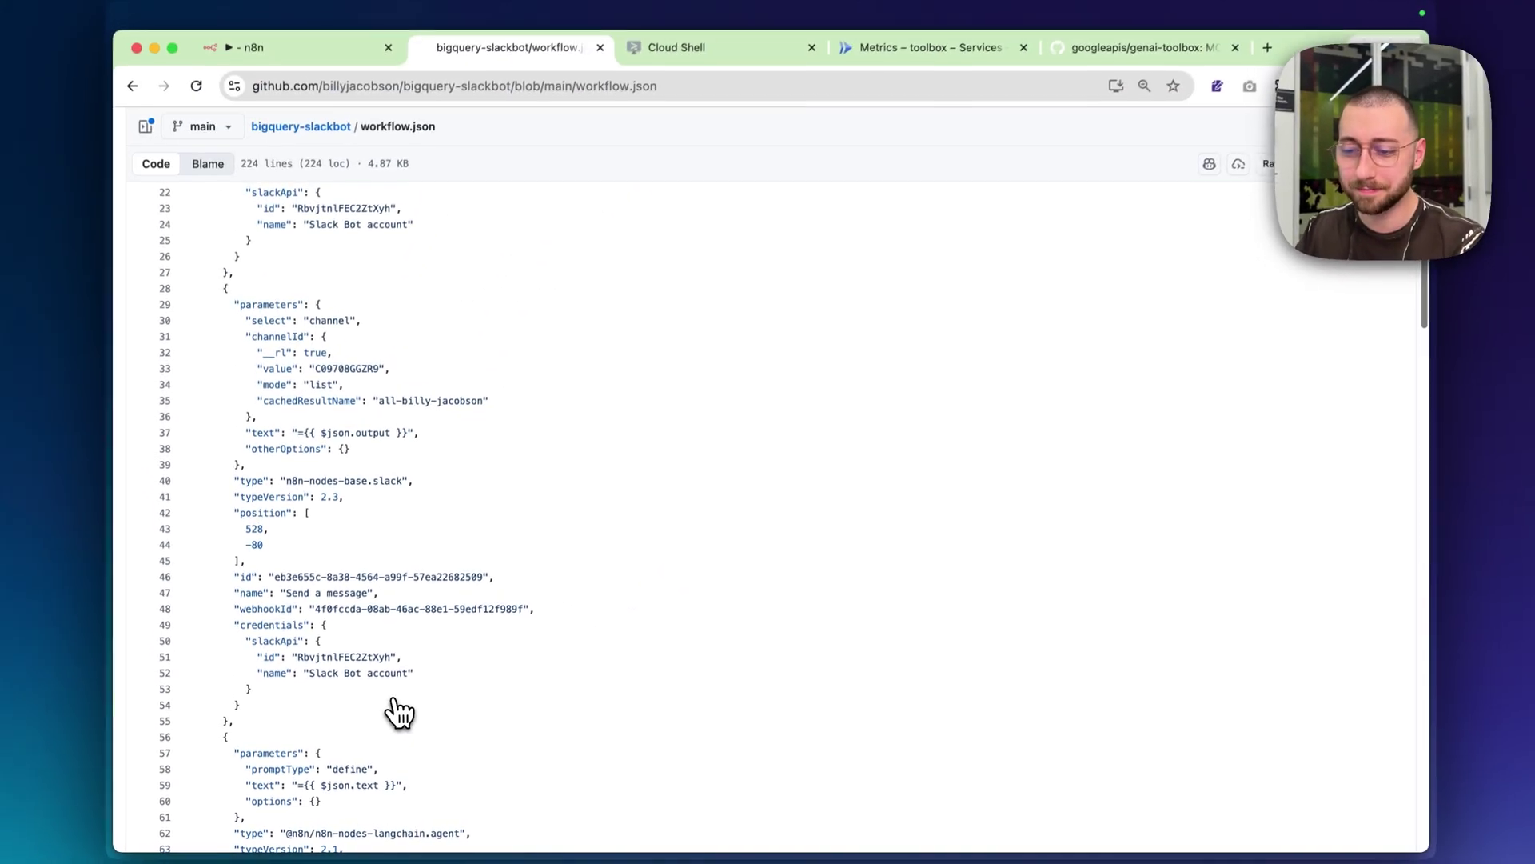
key("super+bracketleft")
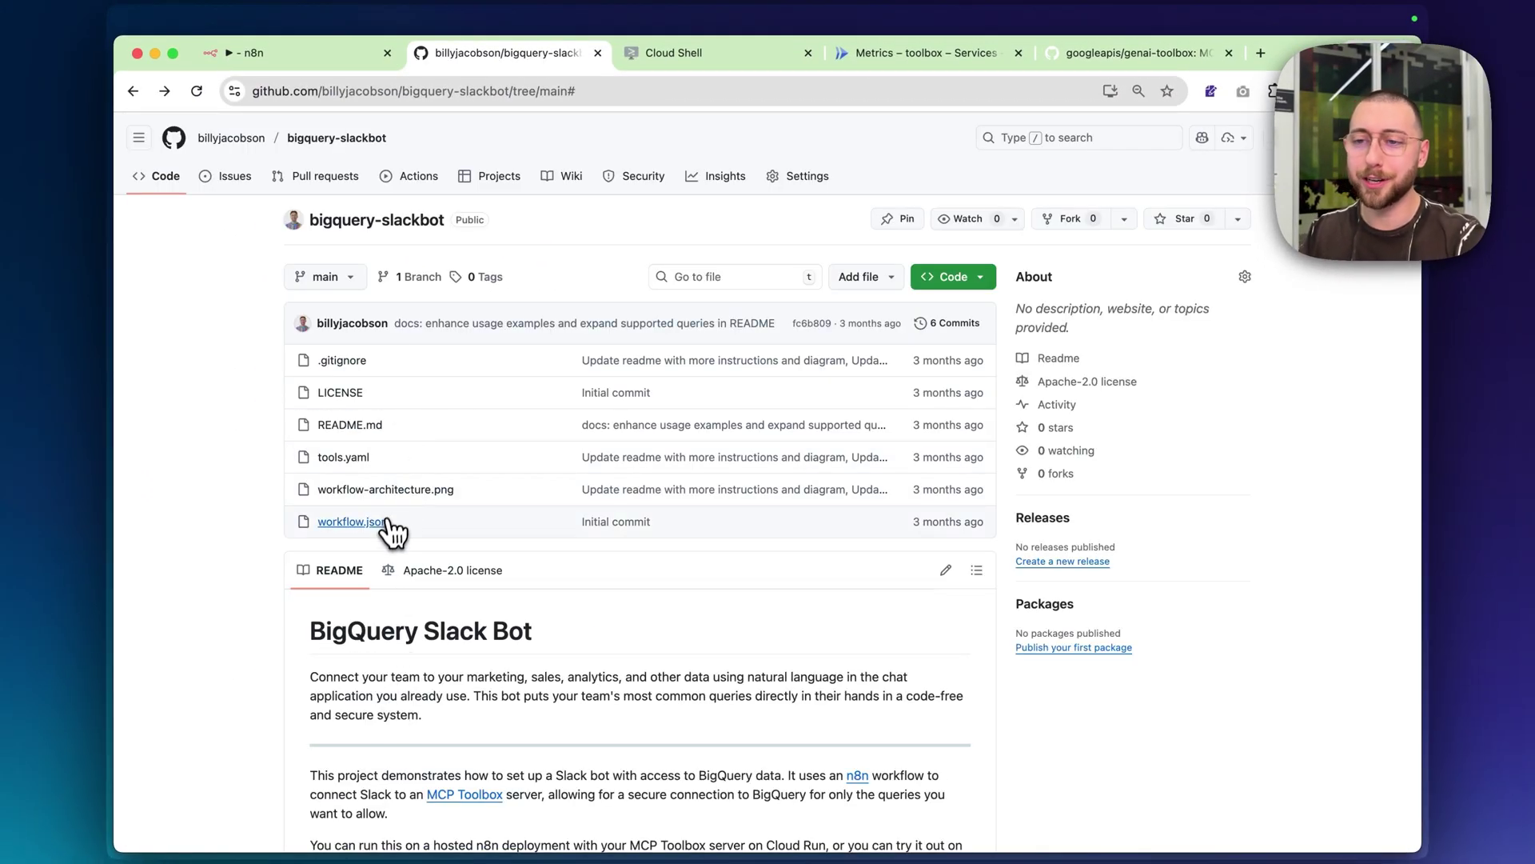
Switch to Cloud Shell Editor, clone the bigquery-slackbot repository from the copied URL into the default folder, and open the clone
left_click(680, 56)
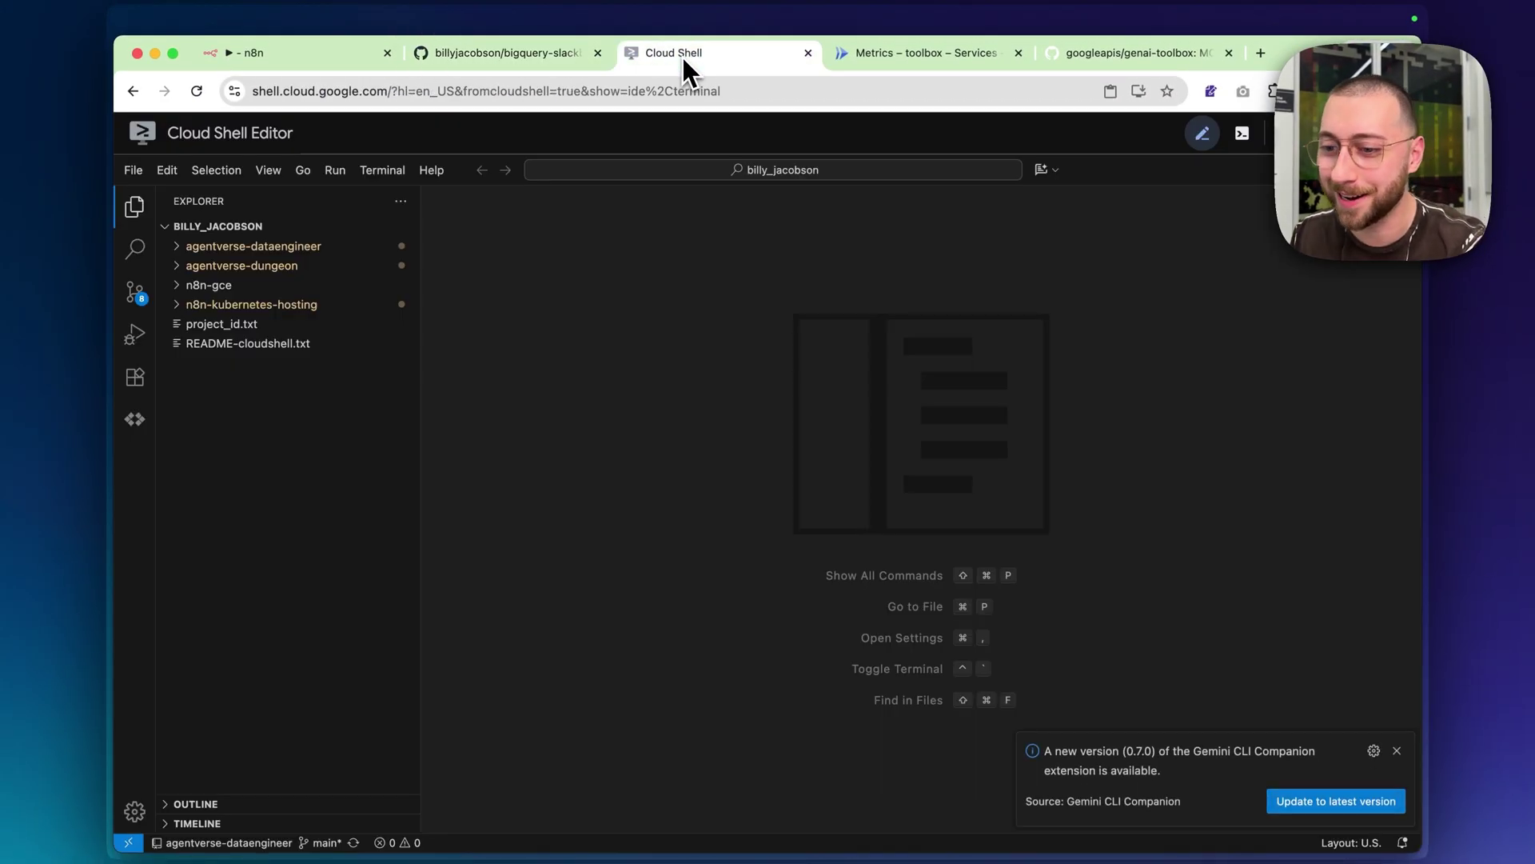
key("shift+super+p")
type("clone")
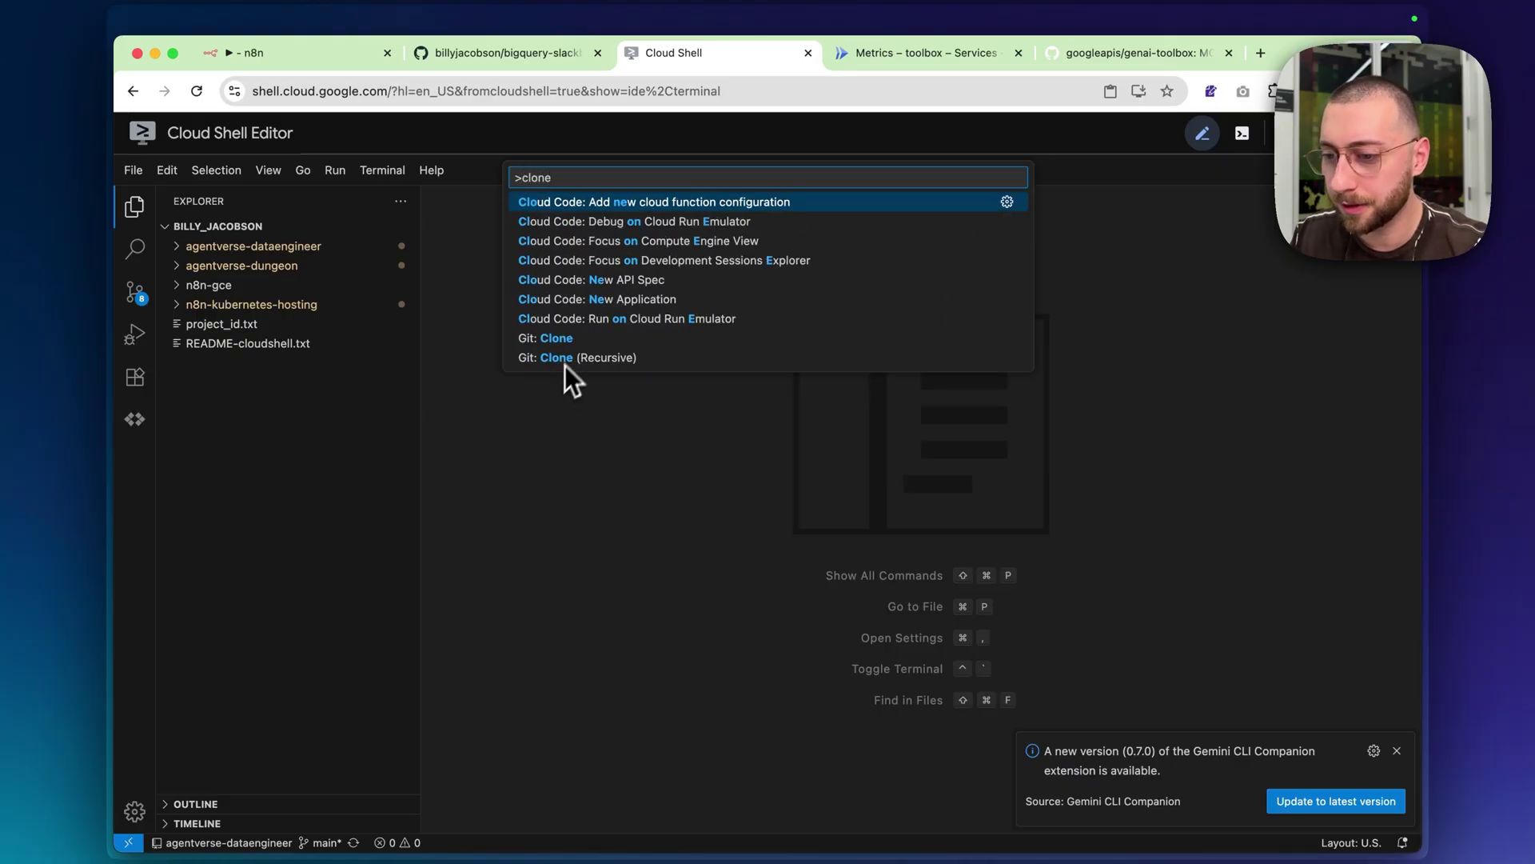
left_click(576, 339)
key("super+v")
key("Return")
left_click(952, 200)
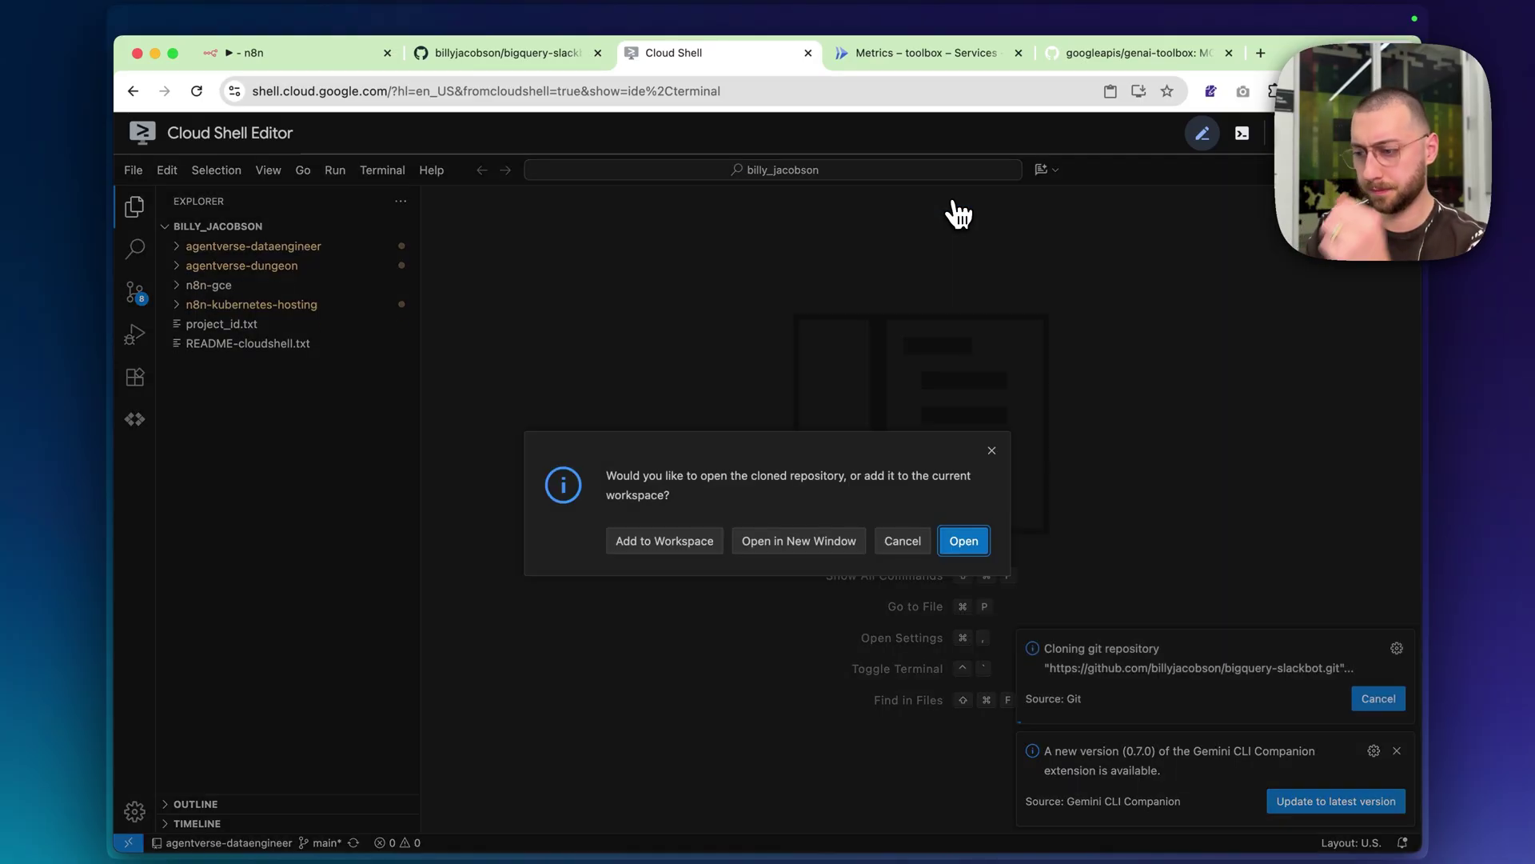
left_click(962, 538)
Open the cloned tools.yaml and skim its BigQuery source and tool definitions down to customer_by_country
left_click(250, 302)
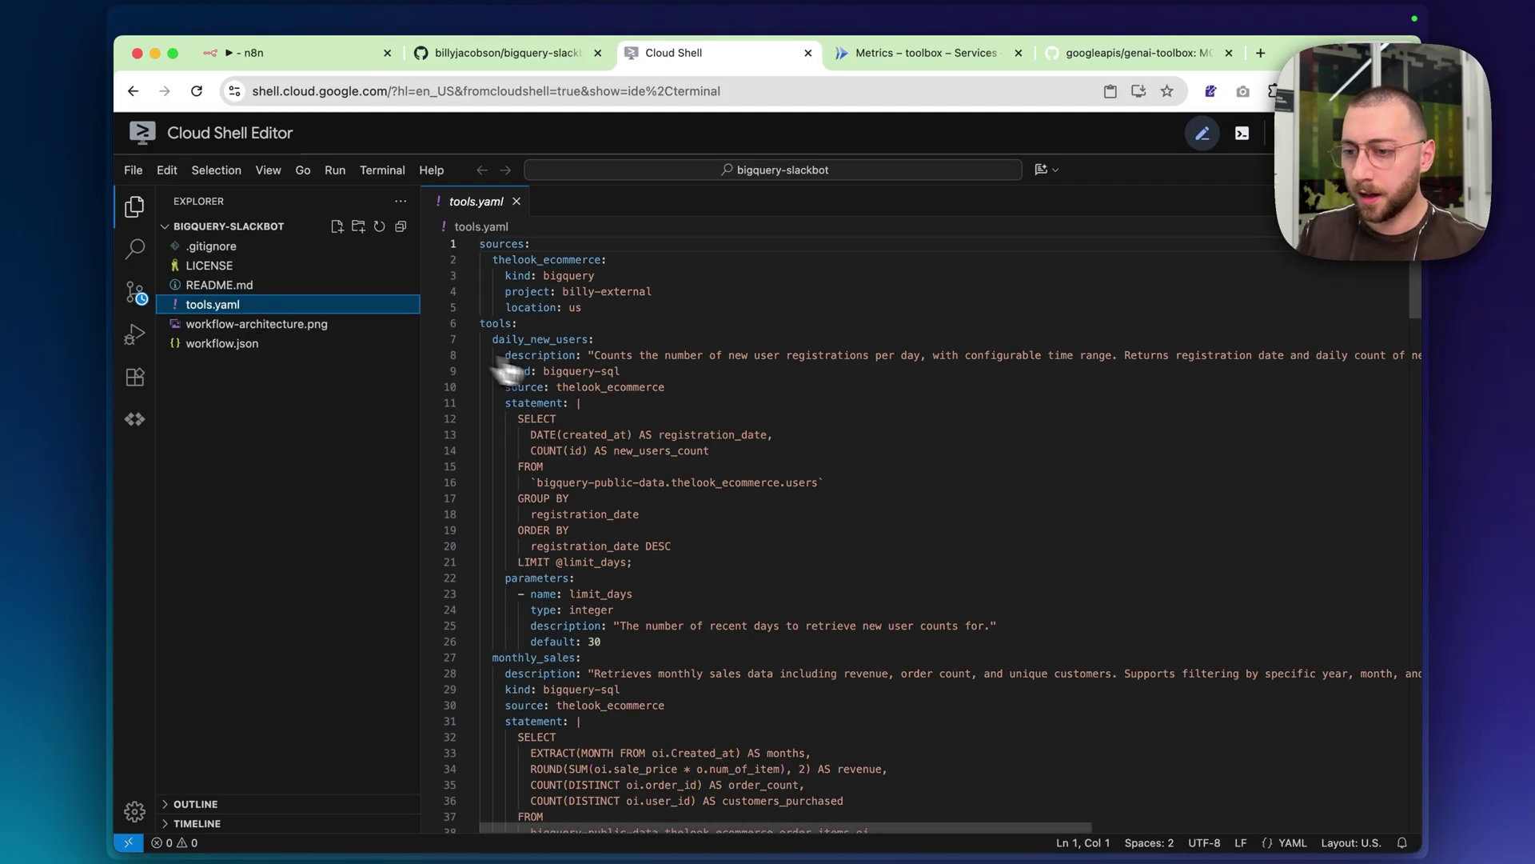
left_click(564, 366)
scroll(567, 368, "down", 10)
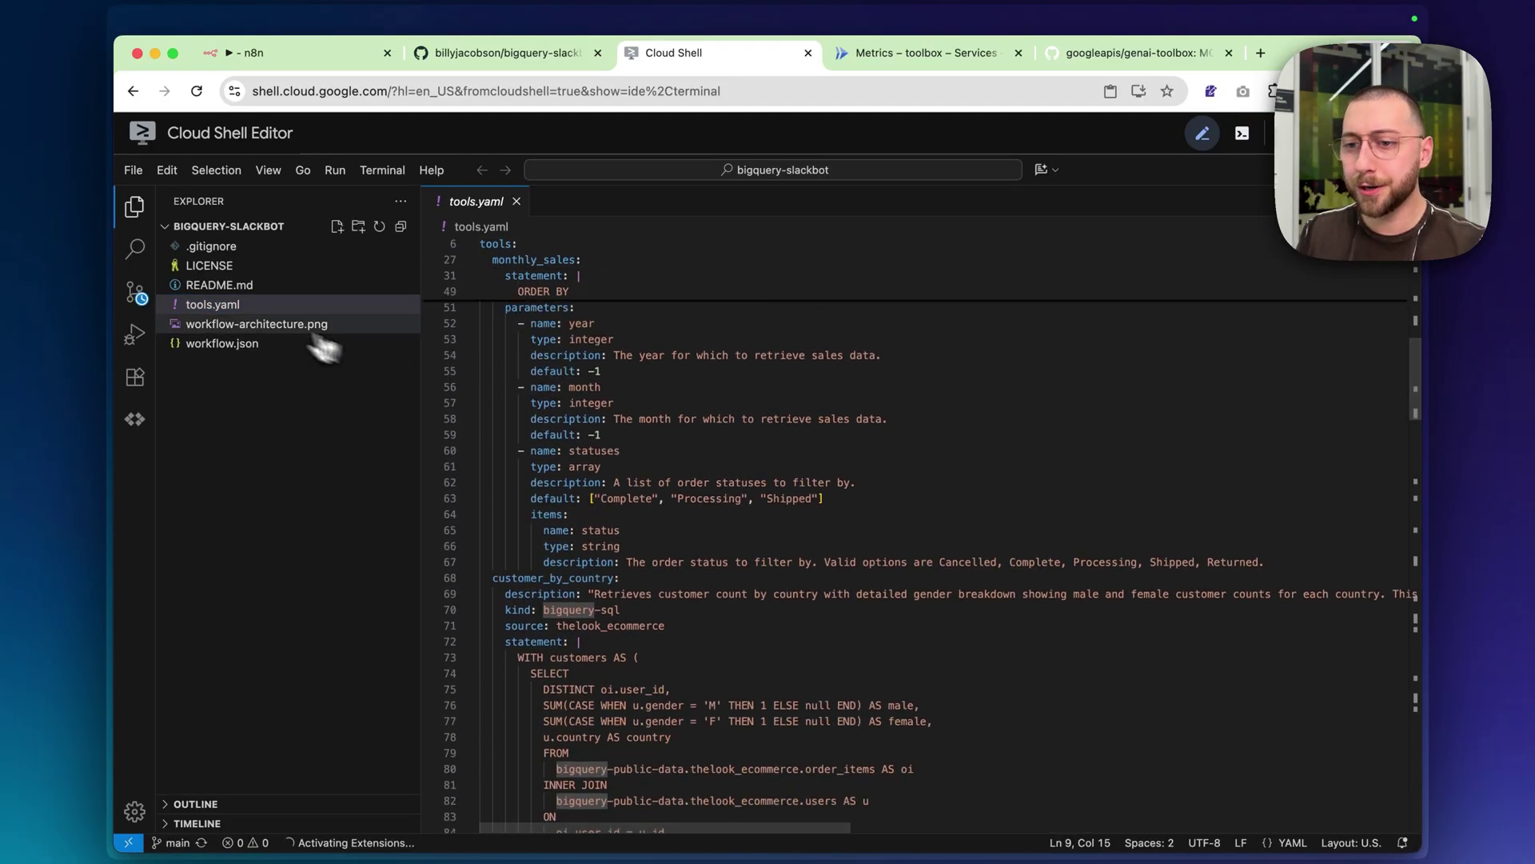
Open README.md and examine the Local Deployment instructions for downloading the MCP Toolbox and launching the server
left_click(220, 285)
scroll(653, 518, "down", 5)
scroll(653, 519, "down", 5)
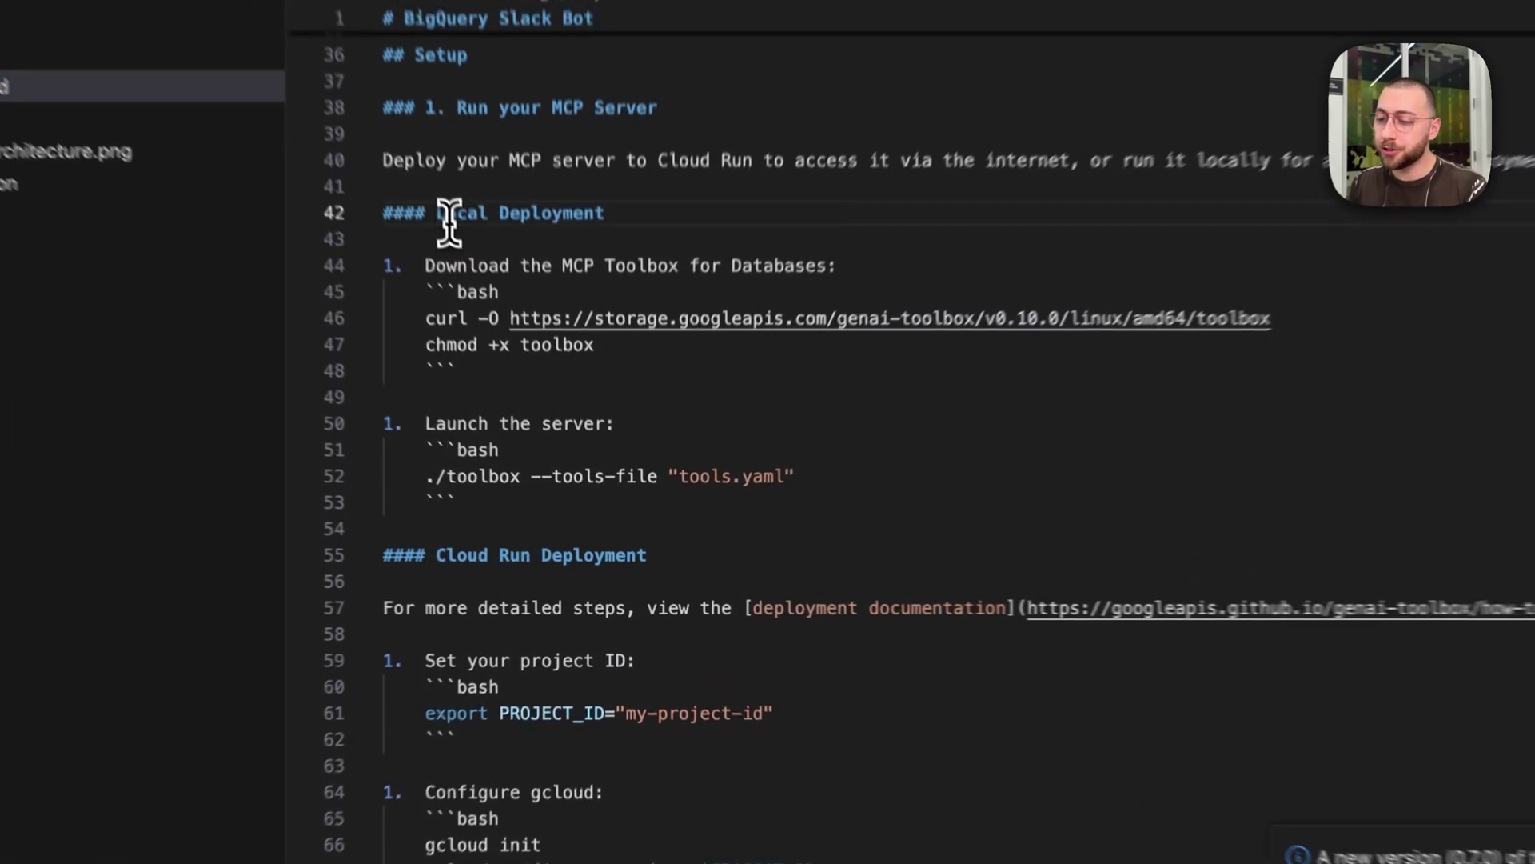
left_click_drag(520, 367, 569, 507)
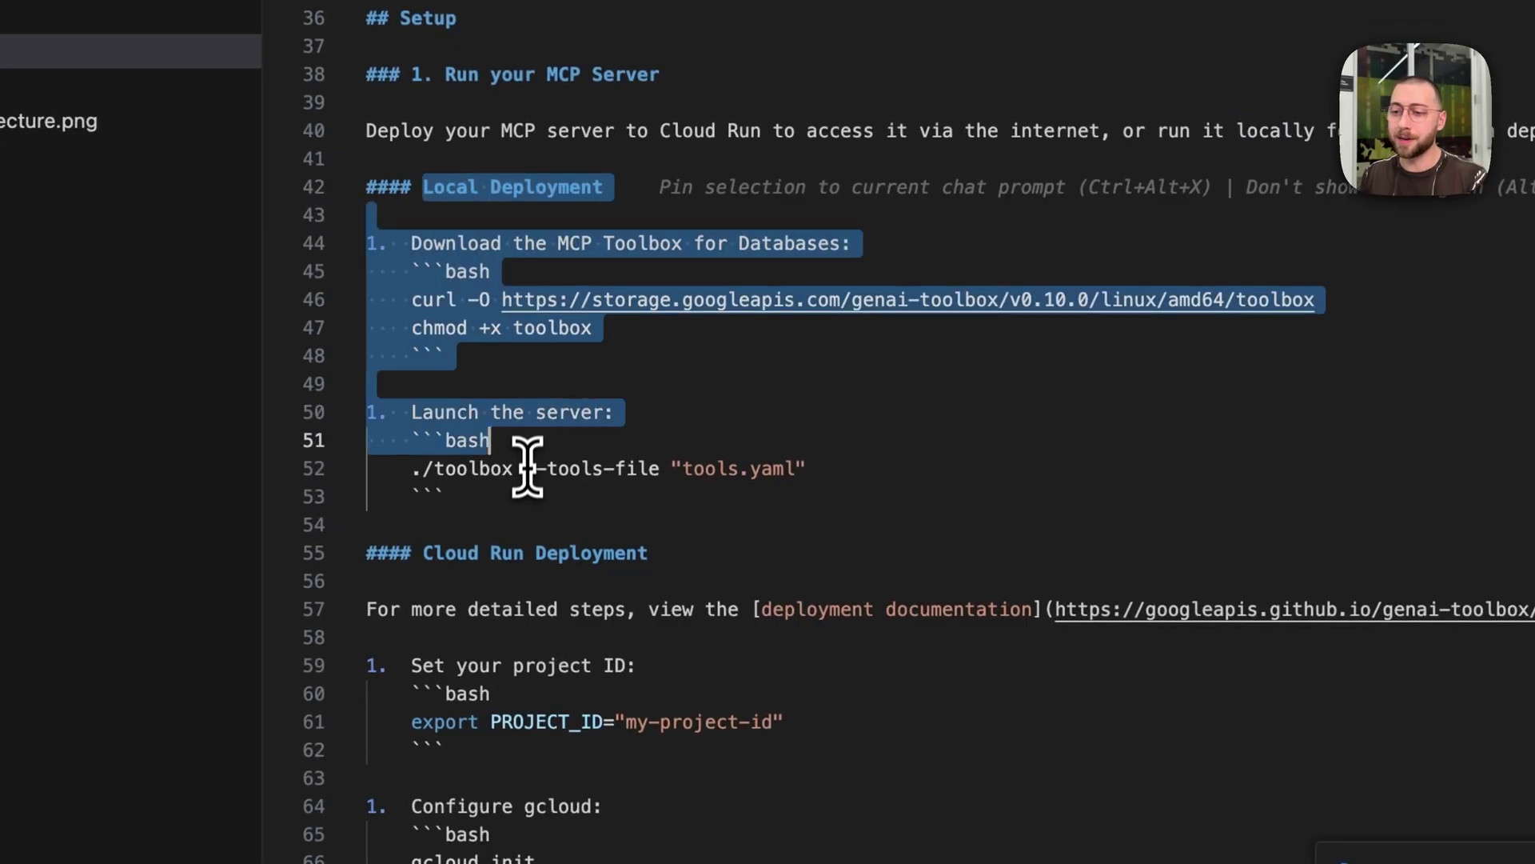
left_click(570, 523)
left_click(512, 509)
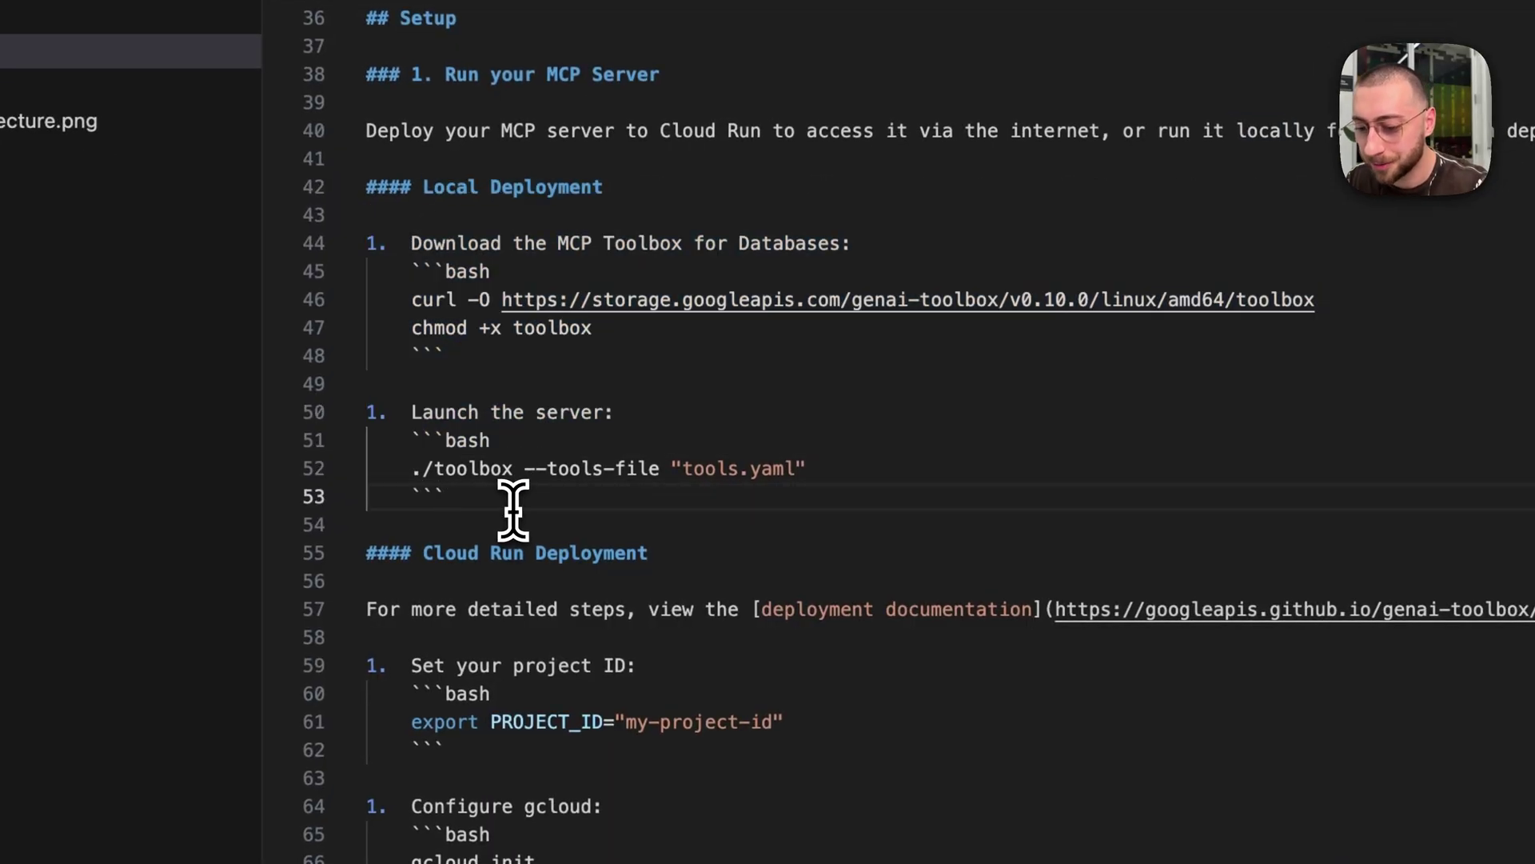
Show a terminal alongside the rendered README preview and export PROJECT_ID as "billy-external"
key("ctrl+grave")
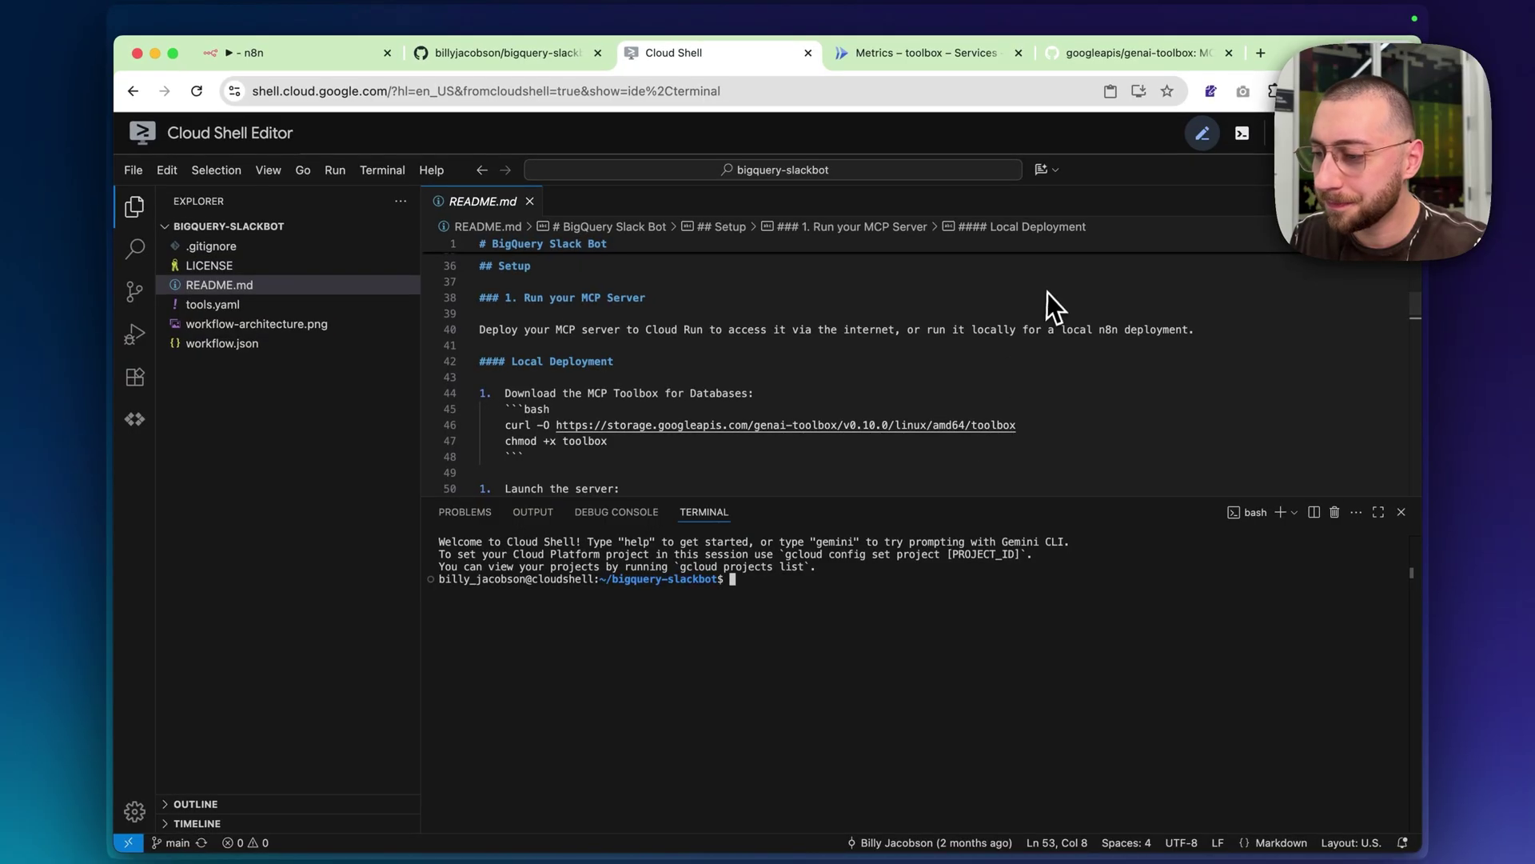
key("super+shift+v")
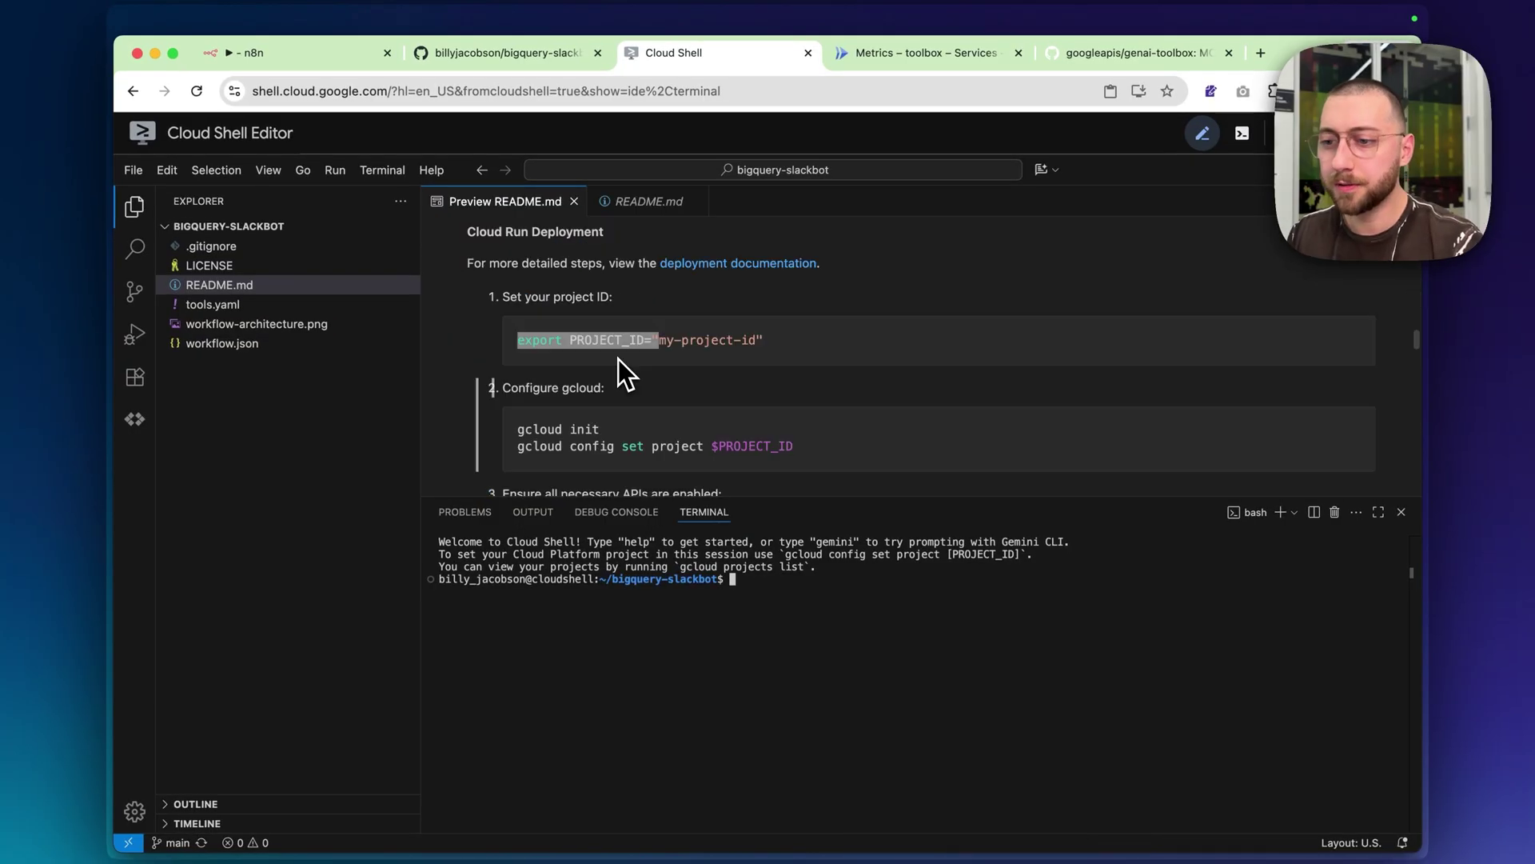
scroll(572, 291, "down", 1)
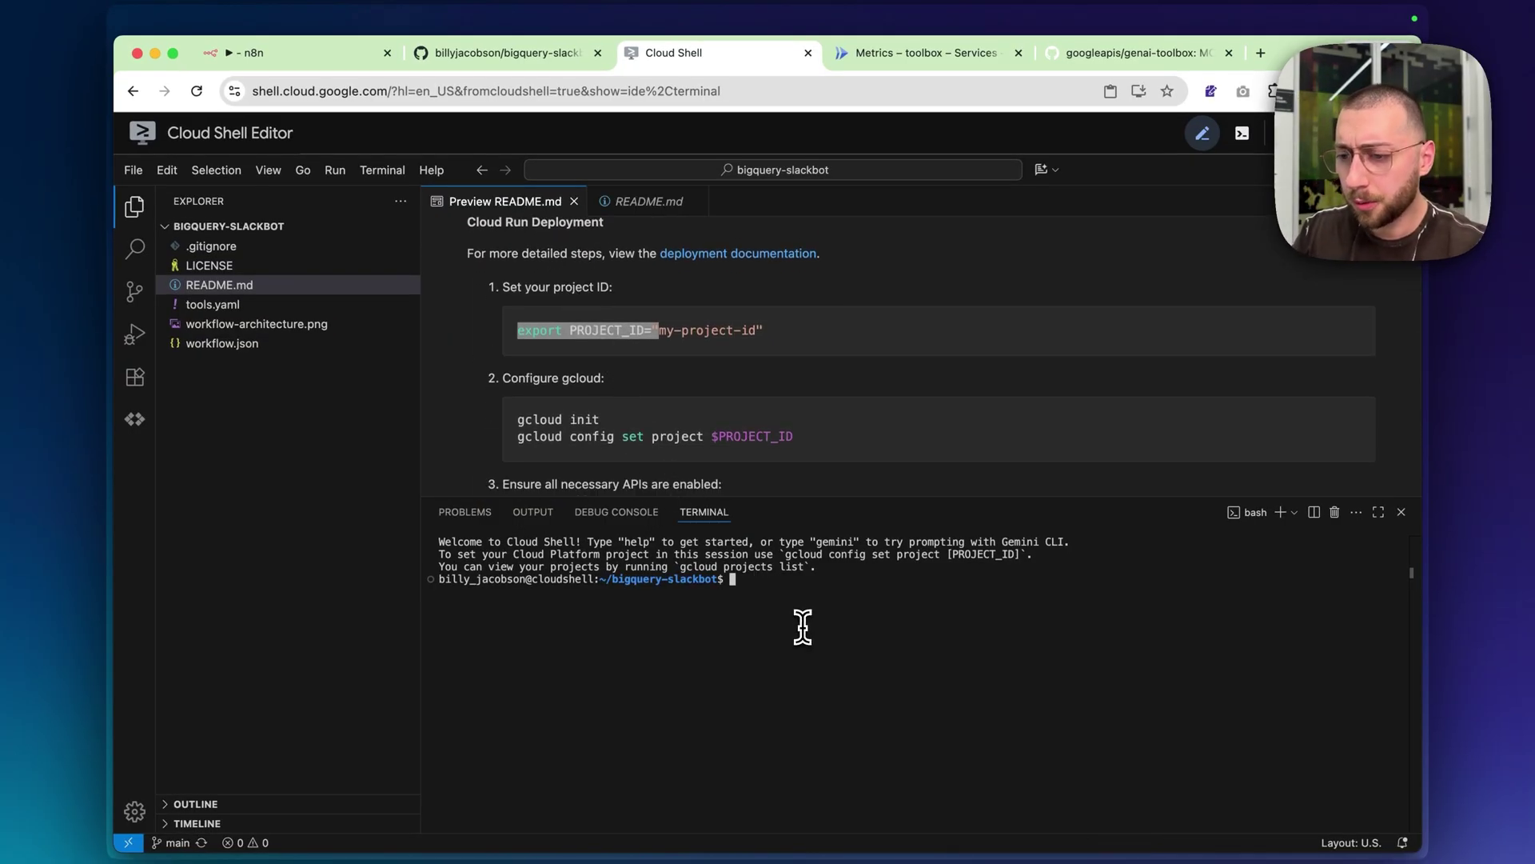
key("super+v")
type("bi")
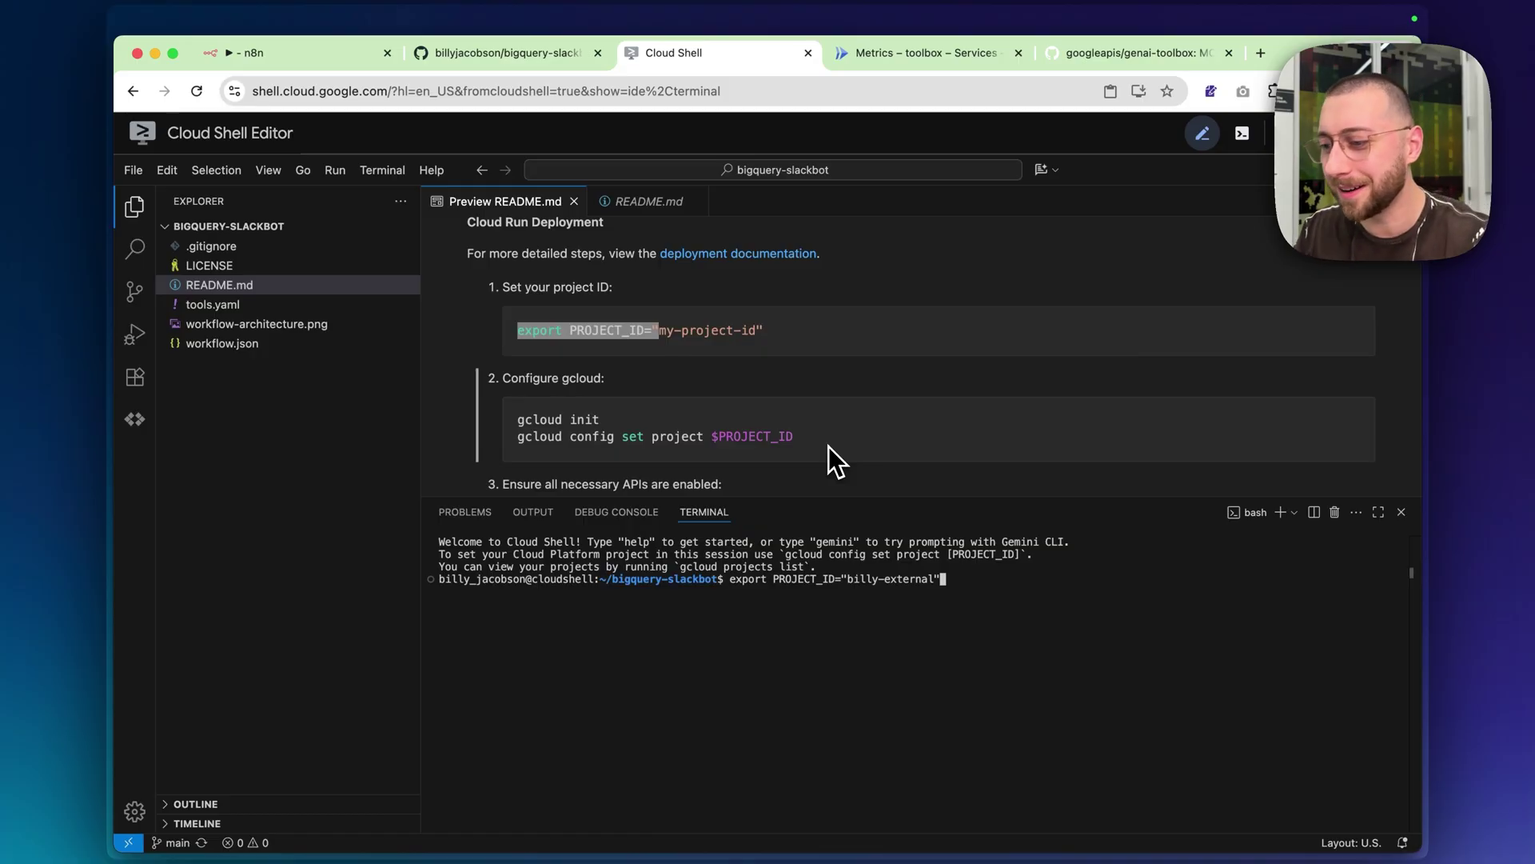
key("Return")
Run the README's gcloud init and gcloud config set project $PROJECT_ID commands, interrupting the init configuration prompt
scroll(640, 412, "down", 1)
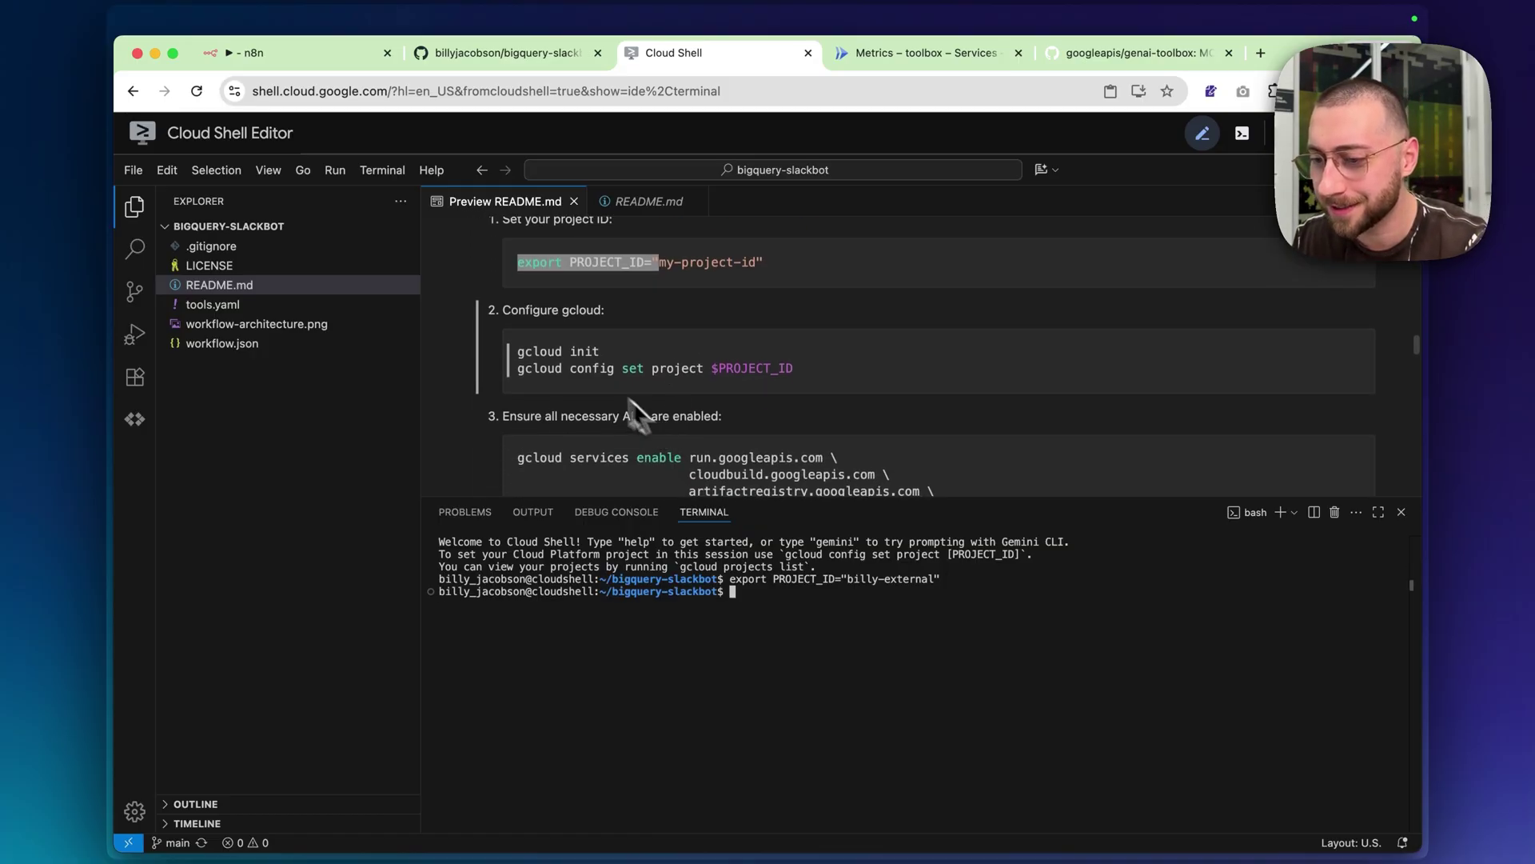
left_click_drag(516, 352, 828, 383)
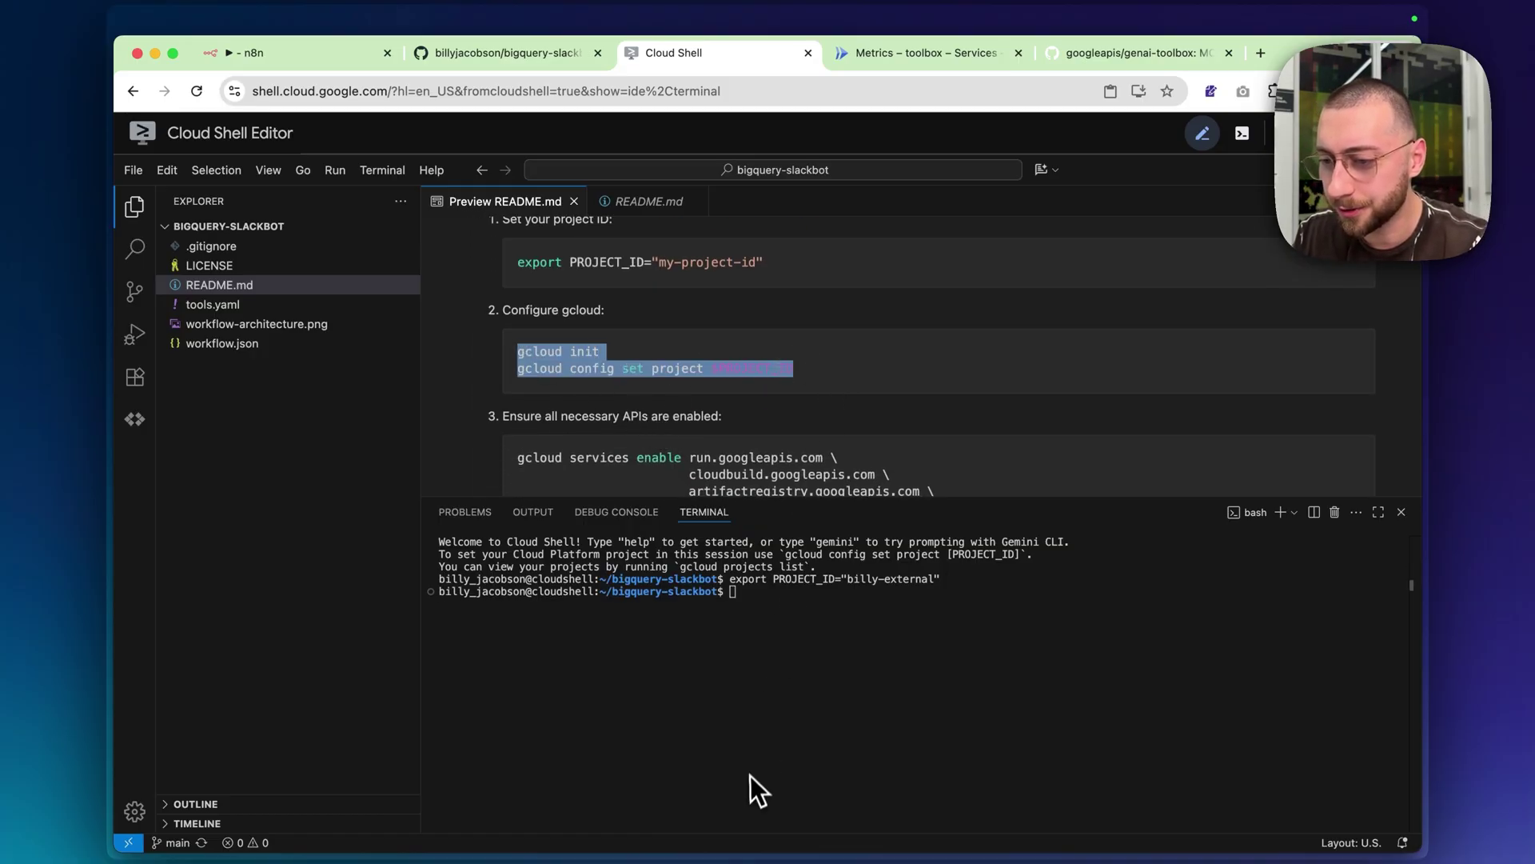
left_click(760, 715)
key("super+v")
key("ctrl+c")
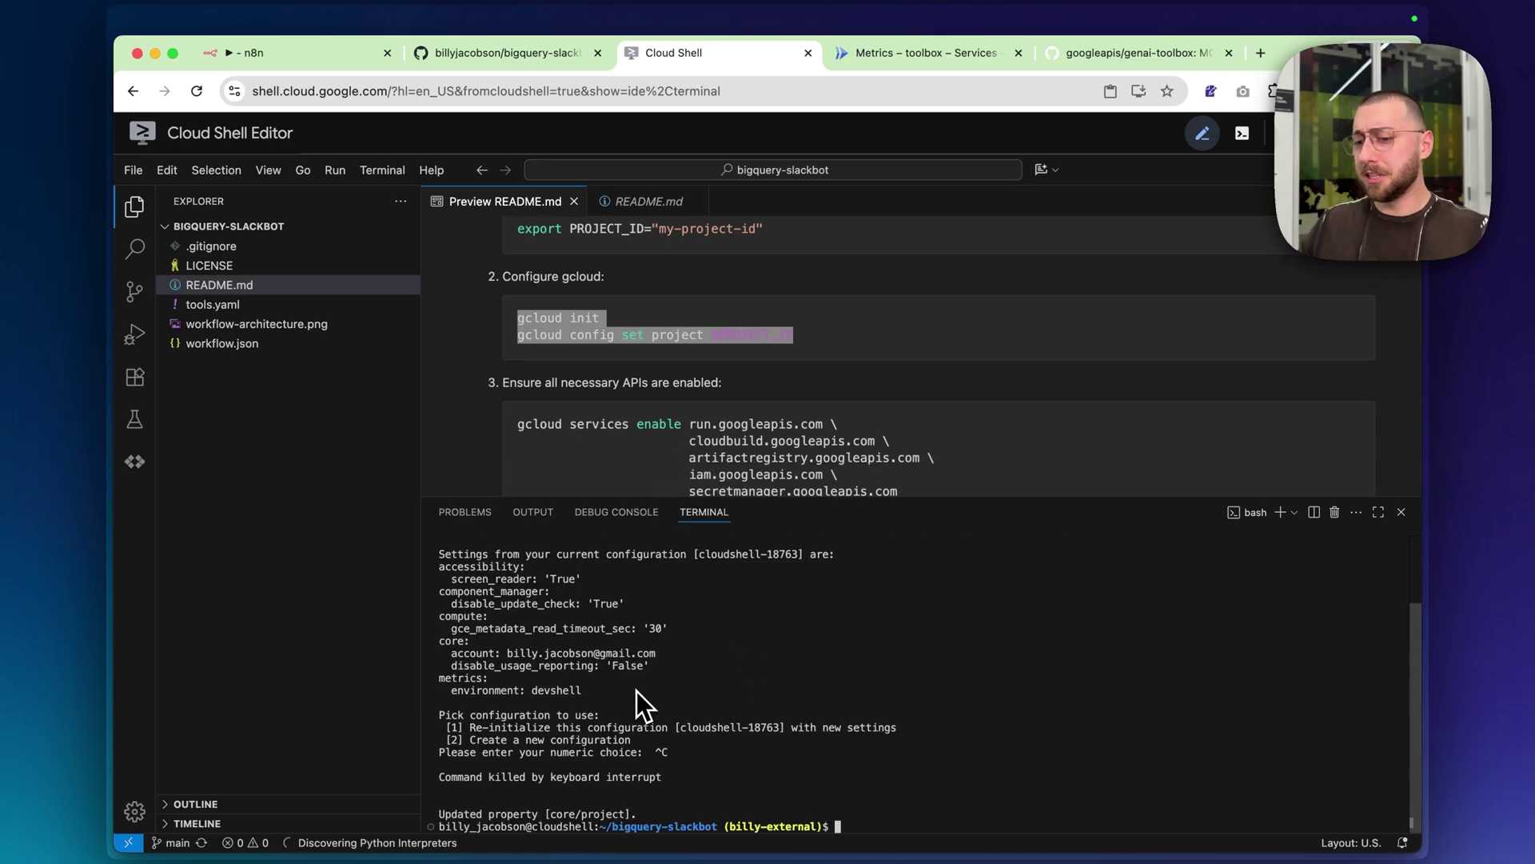
Enable the run, cloudbuild, artifactregistry, iam and secretmanager googleapis.com services with the README's gcloud services enable command
scroll(497, 363, "down", 2)
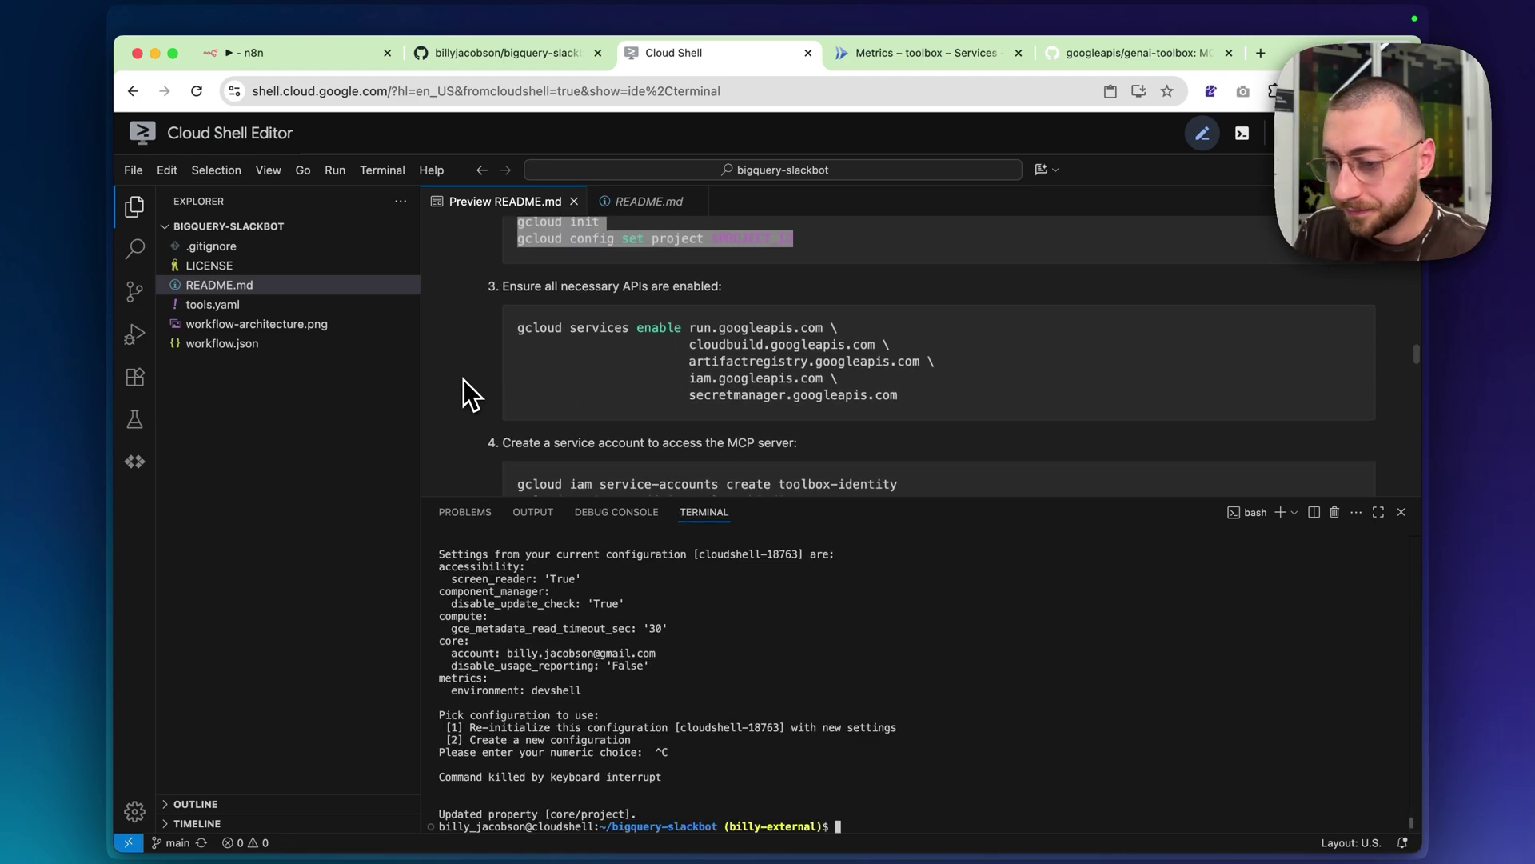
left_click_drag(521, 331, 937, 397)
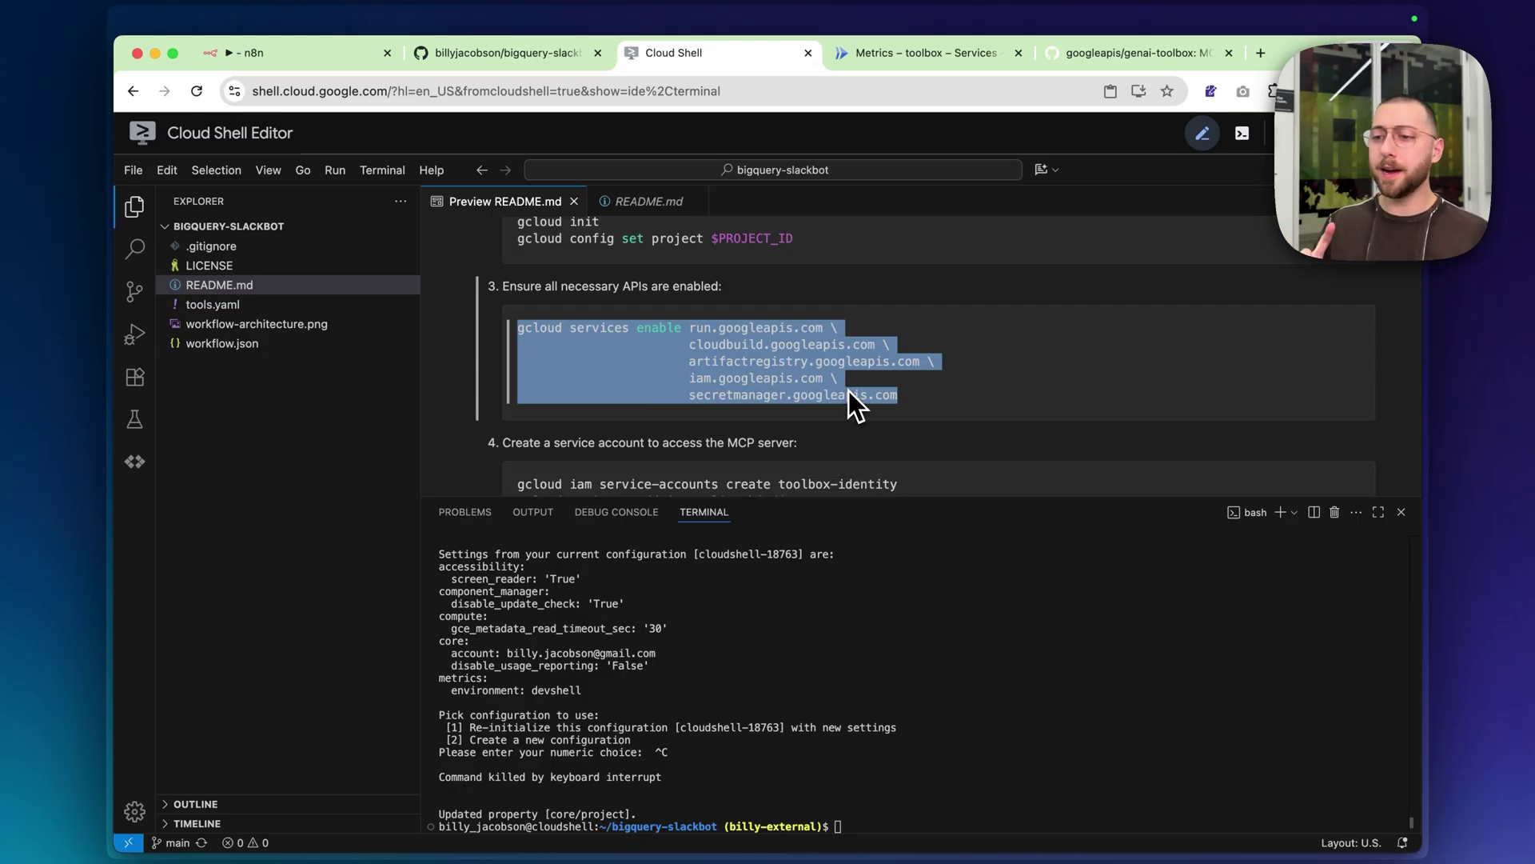
scroll(847, 390, "down", 1)
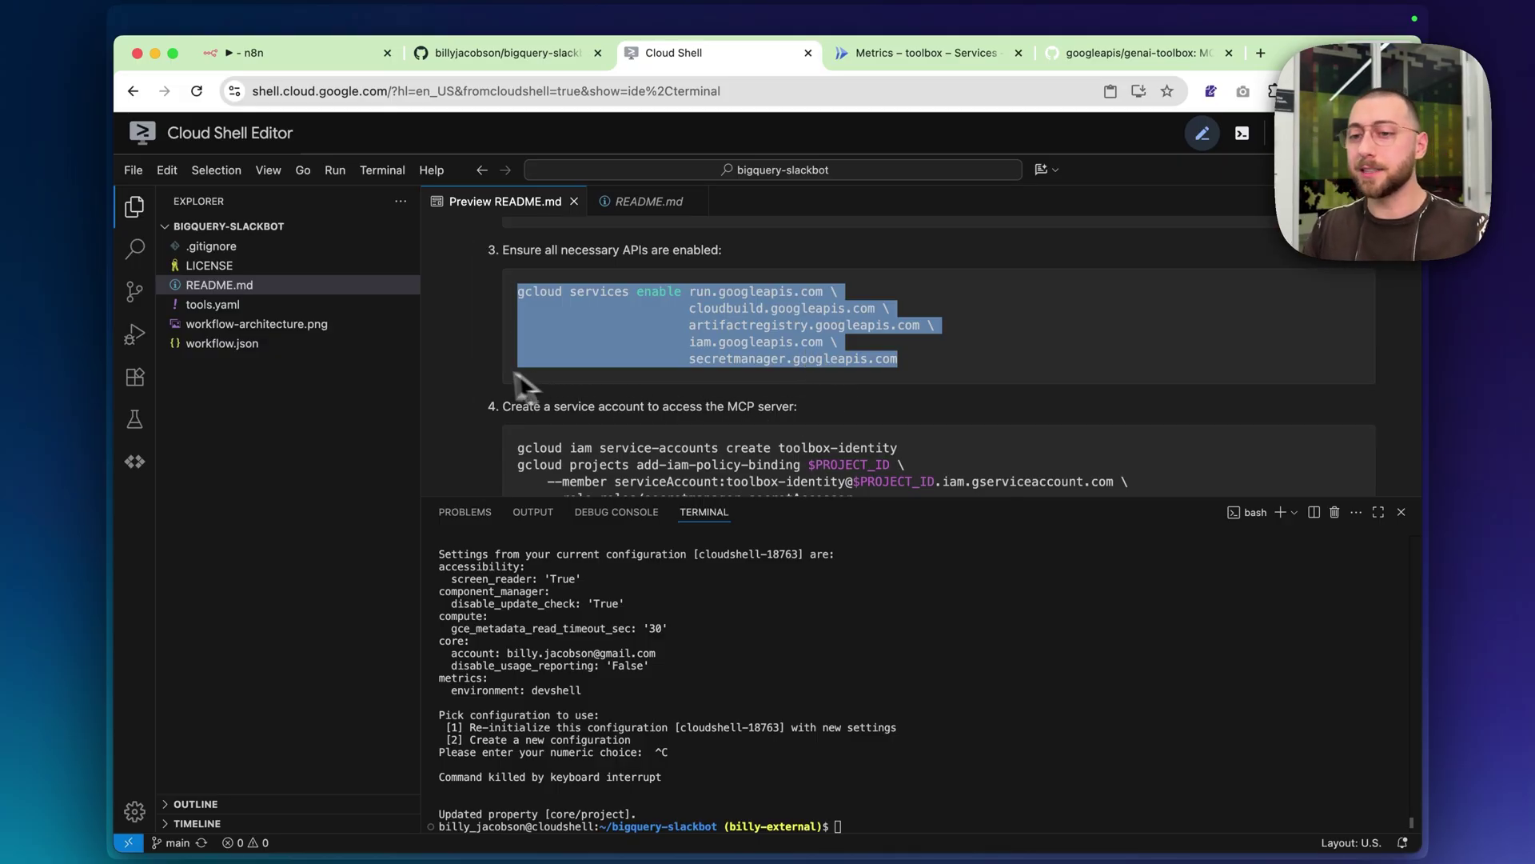
left_click(692, 719)
key("super+v")
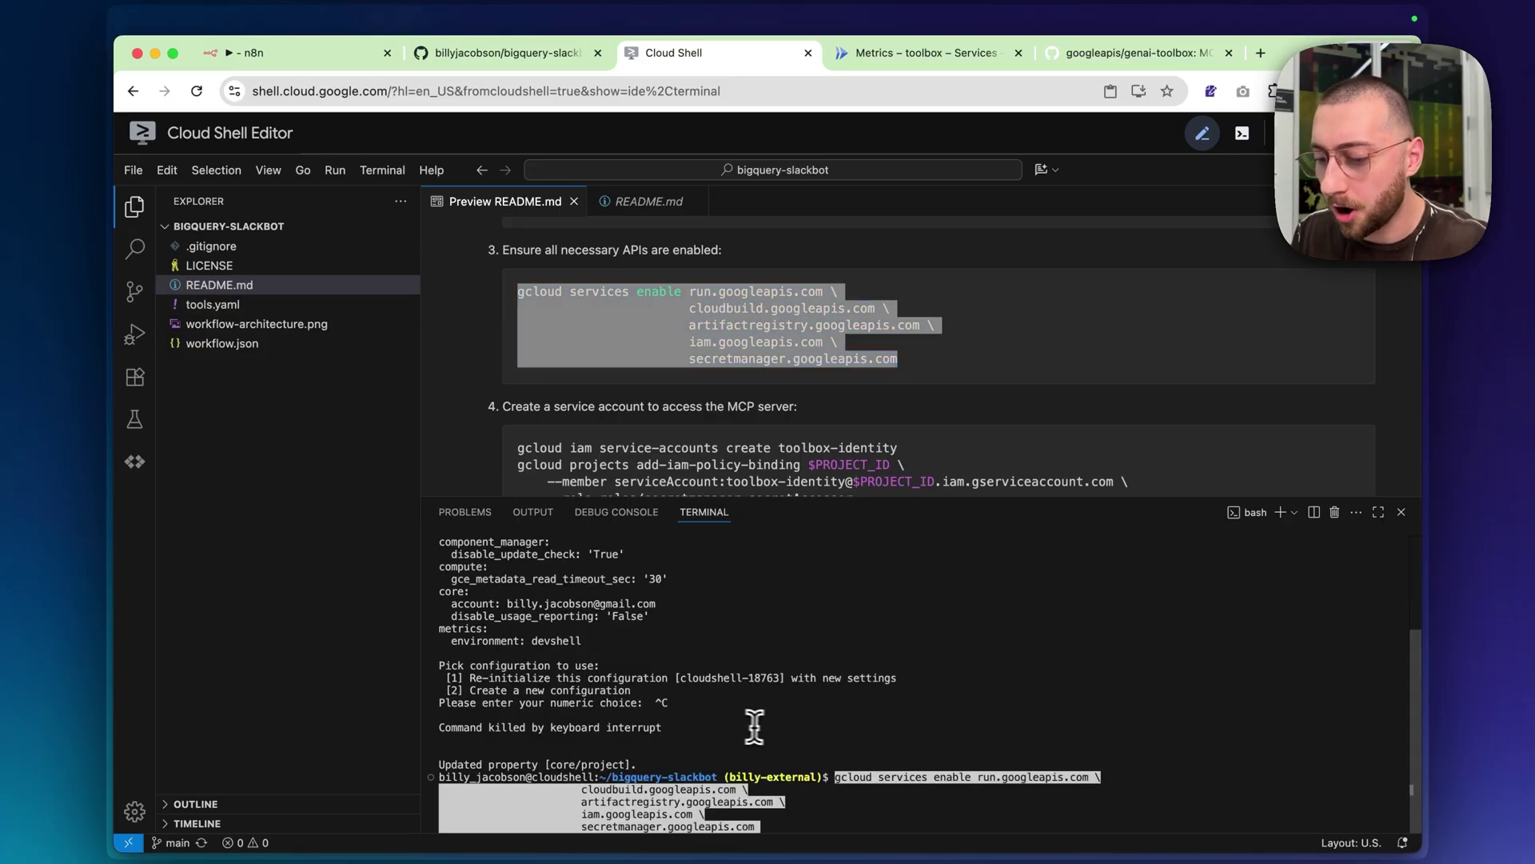
key("Return")
Create the toolbox-identity service account and grant it the secretmanager.secretAccessor and bigquery.user roles using the README's commands
scroll(658, 298, "down", 3)
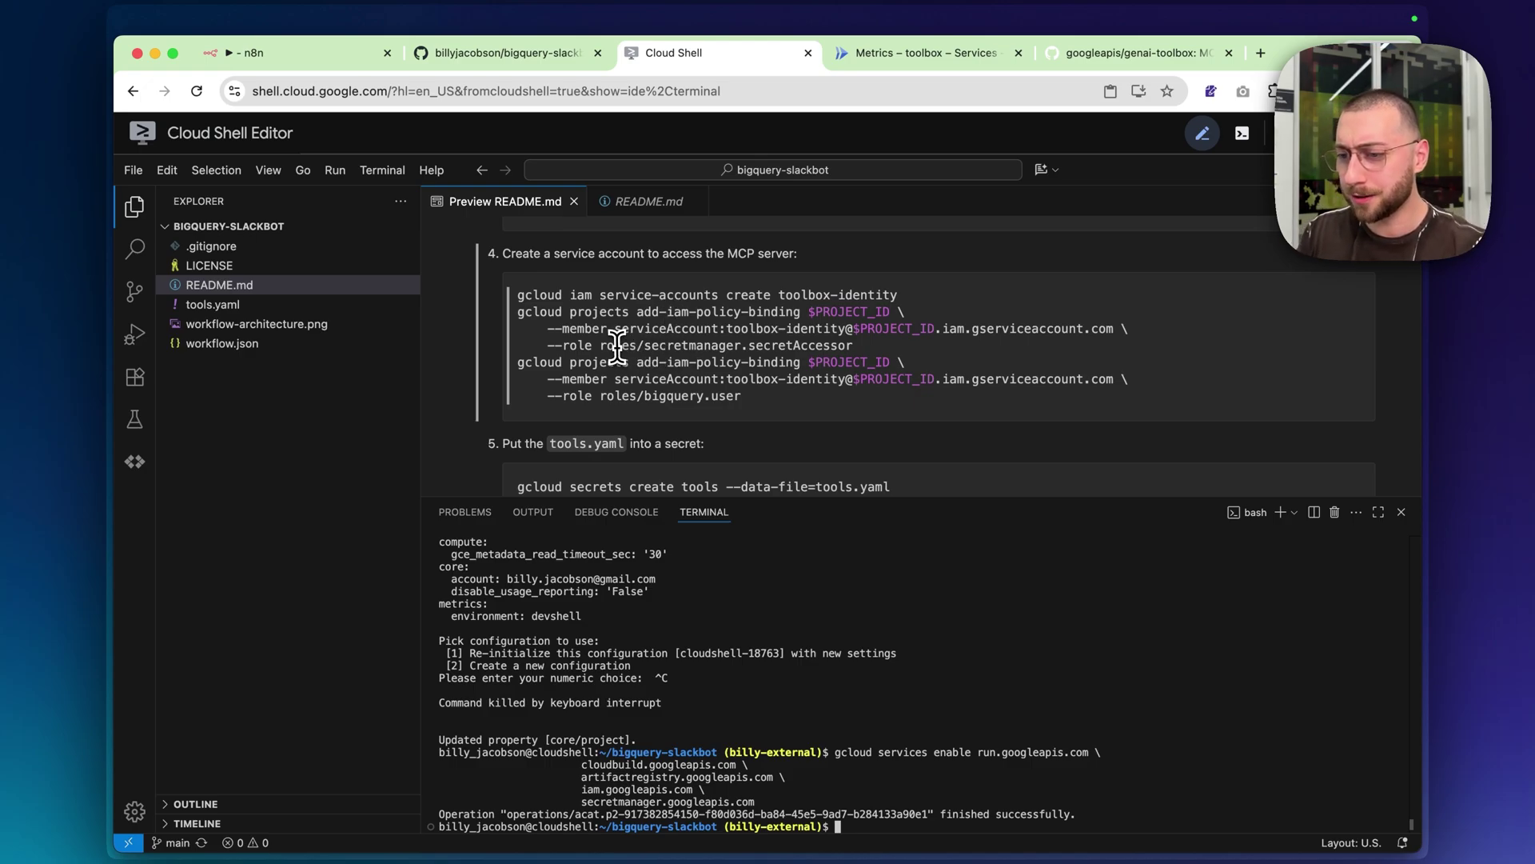
left_click_drag(616, 345, 814, 412)
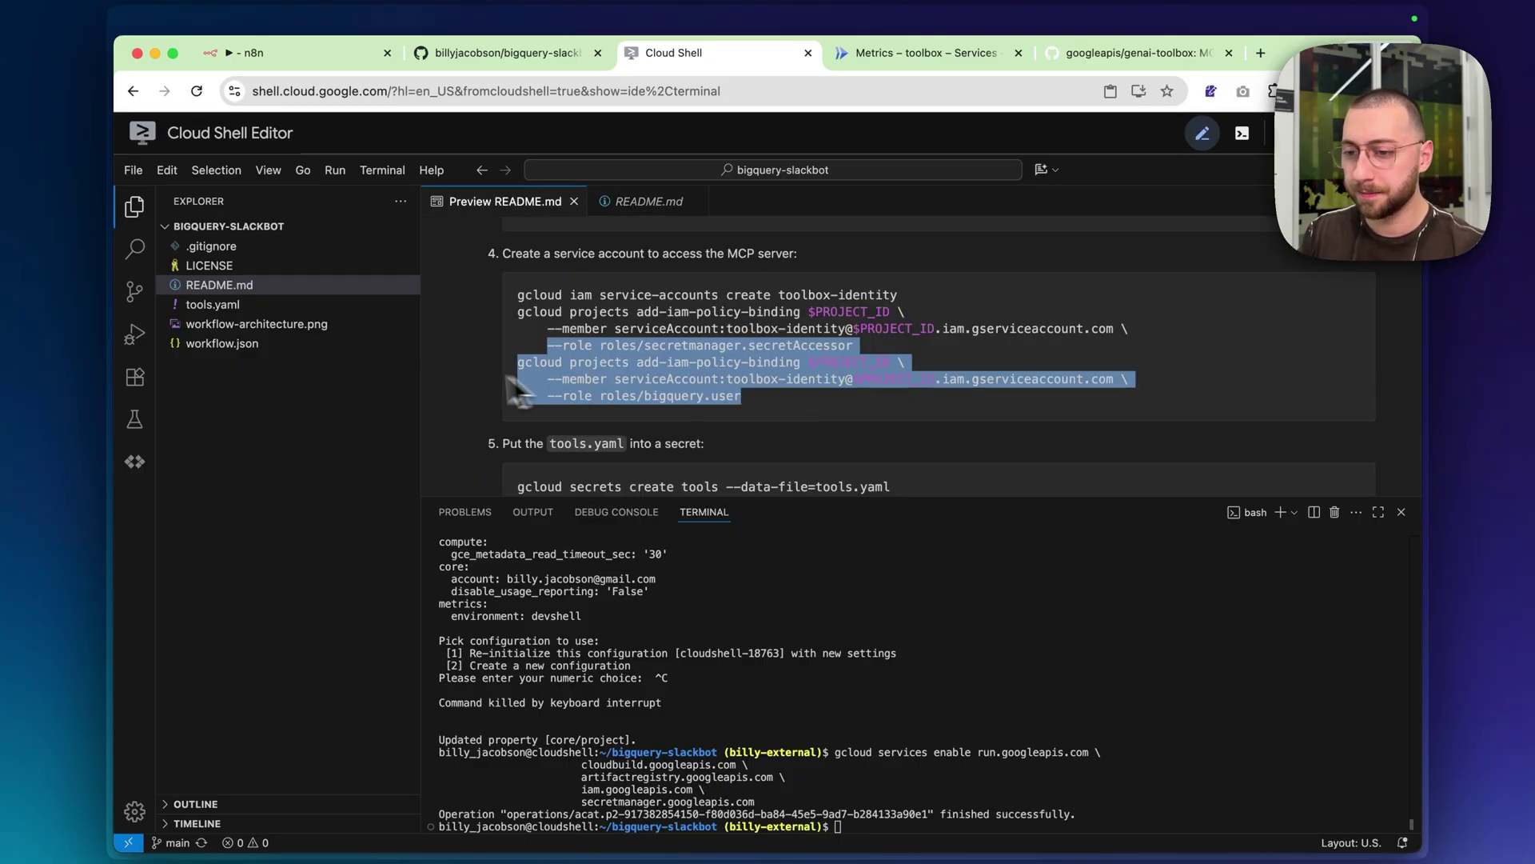
left_click(463, 377)
left_click_drag(781, 400, 569, 294)
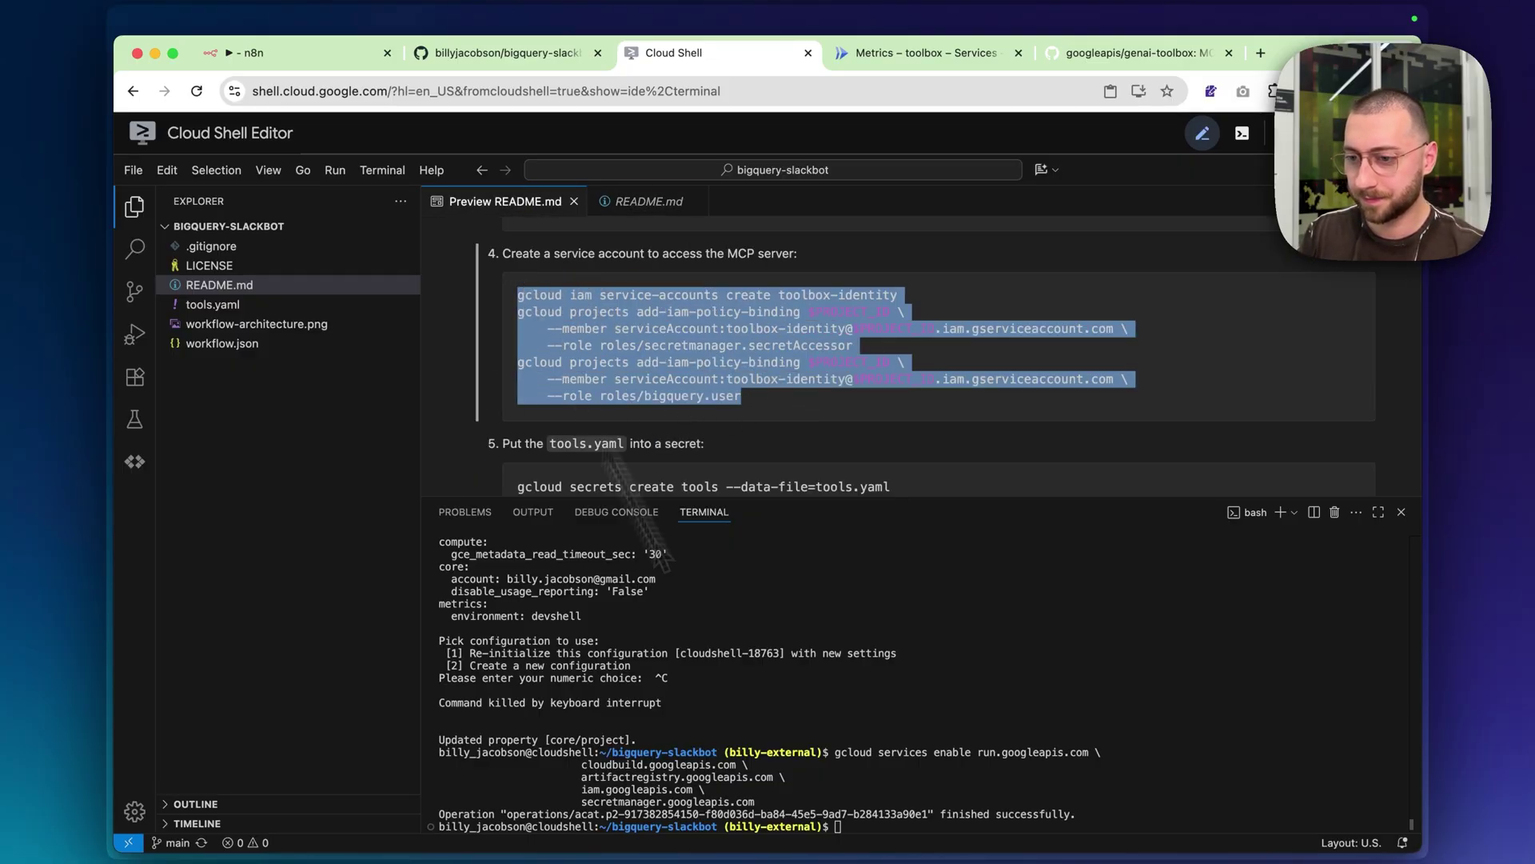
left_click(744, 716)
key("super+v")
key("Return")
Try to create a secret named tools from tools.yaml with the README's gcloud secrets create command
scroll(521, 408, "down", 1)
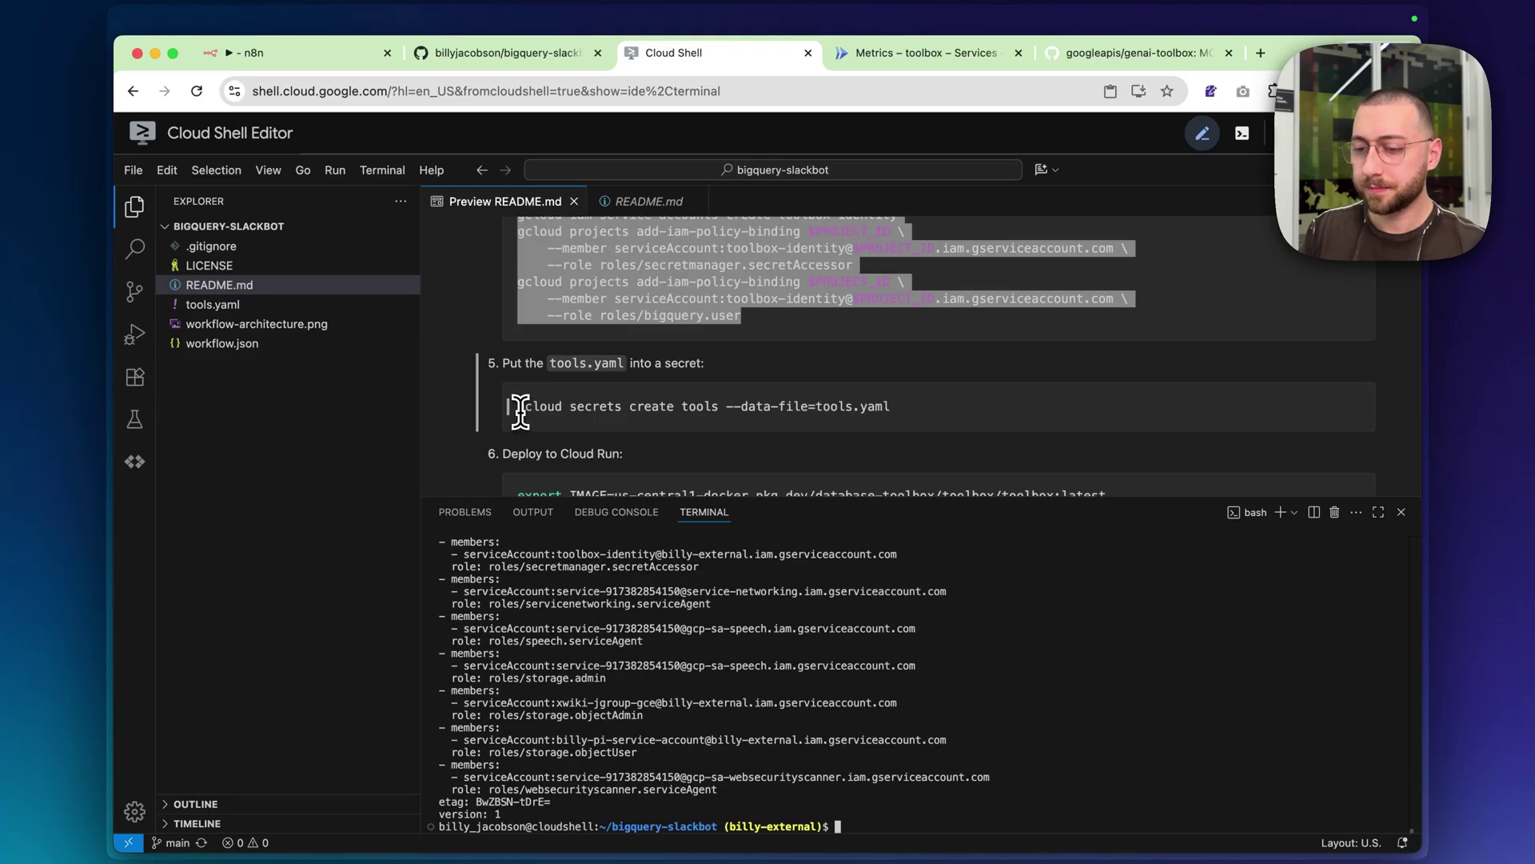
left_click_drag(516, 408, 968, 452)
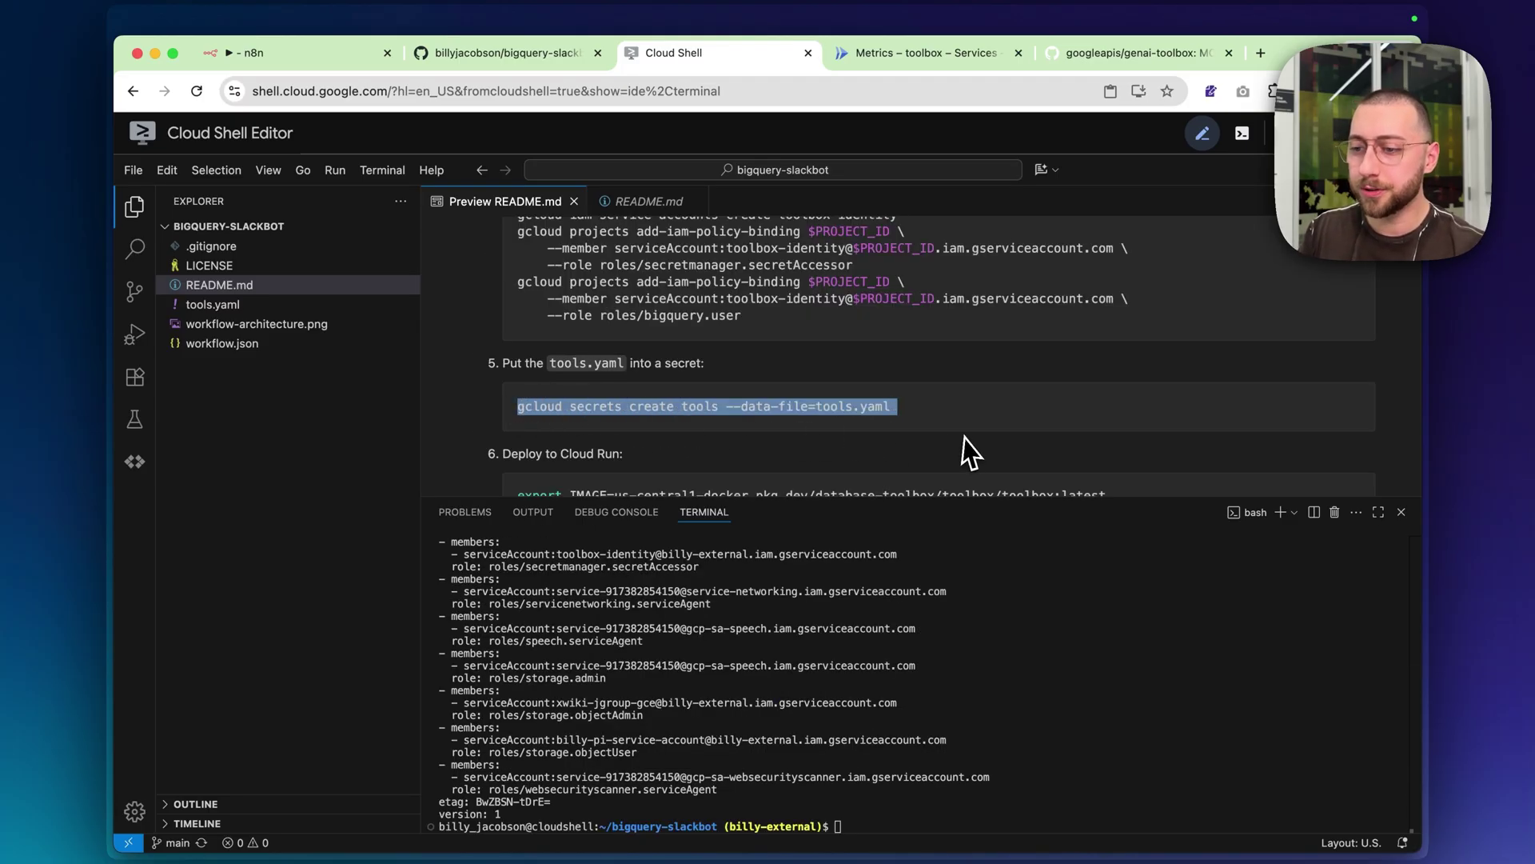
left_click(874, 634)
key("super+v")
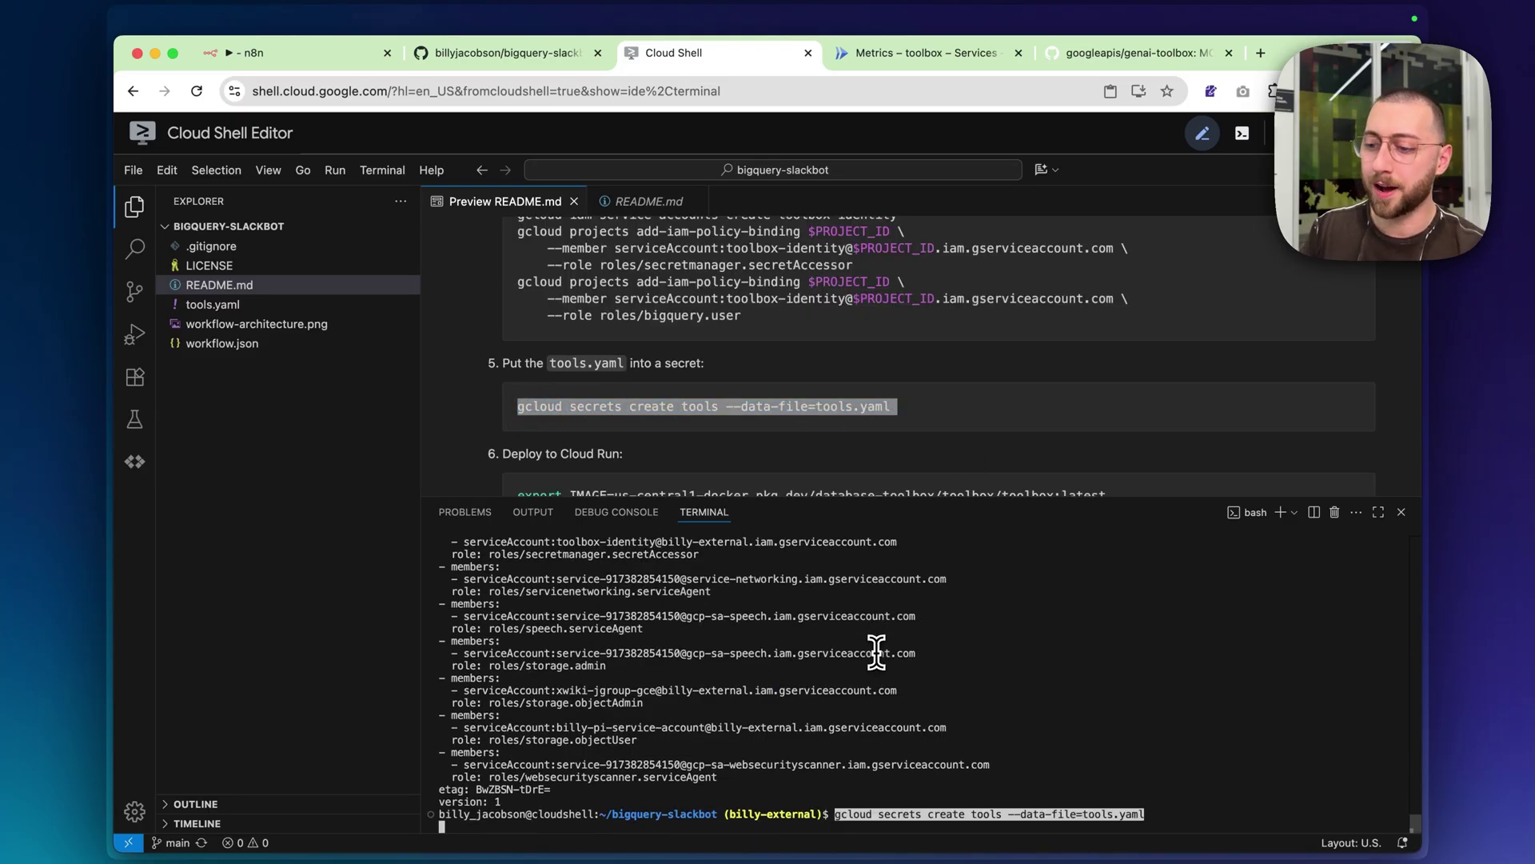
key("Return")
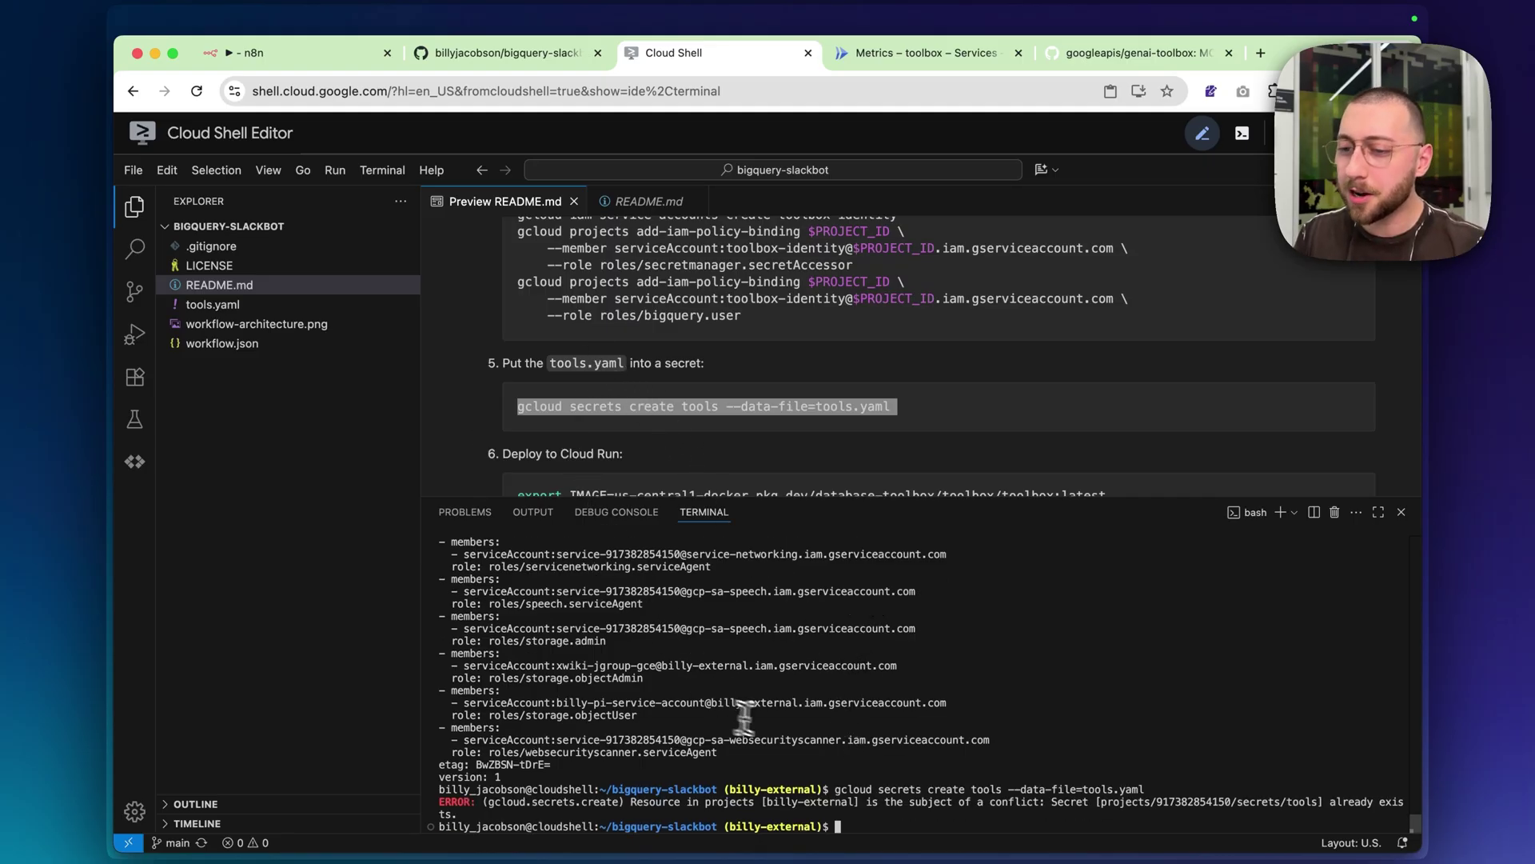
Deploy the toolbox service to Cloud Run in us-central1 with the toolbox-identity account, the tools:latest secret and port 8080
scroll(448, 392, "down", 4)
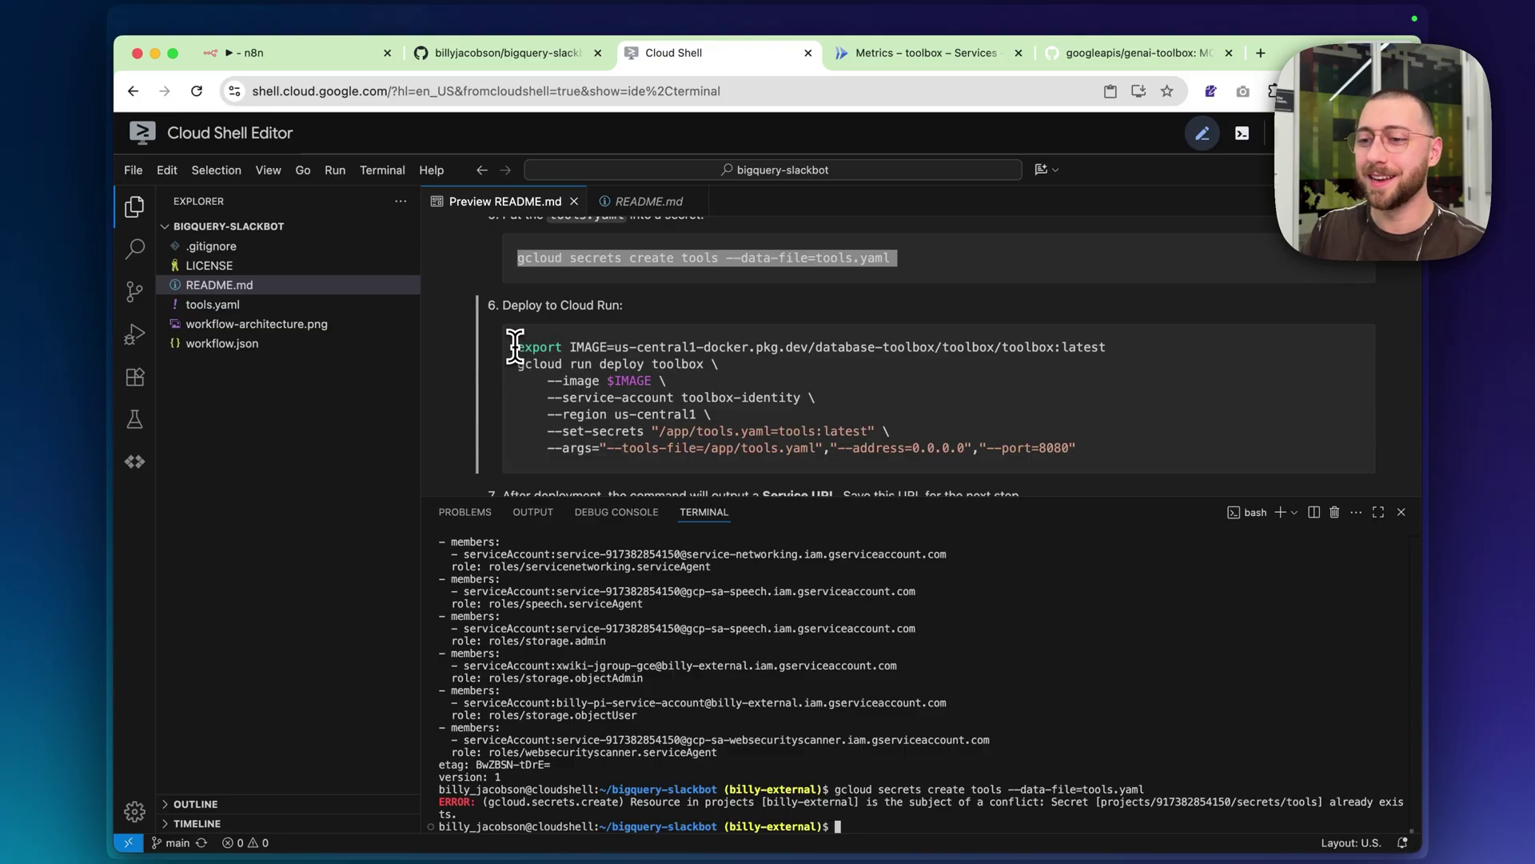
left_click_drag(514, 346, 1179, 473)
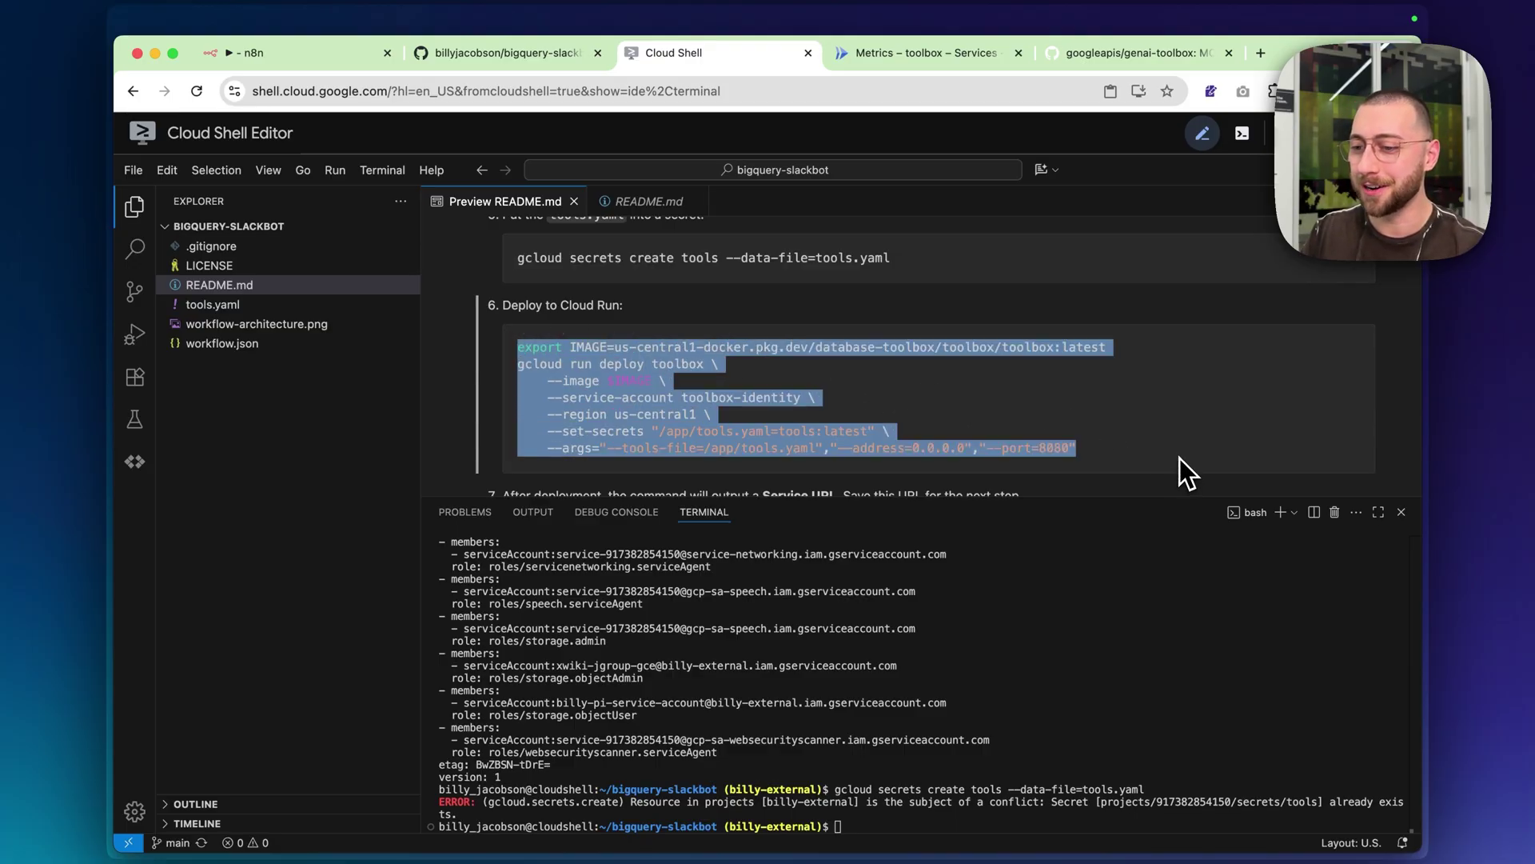
left_click(875, 739)
key("super+v")
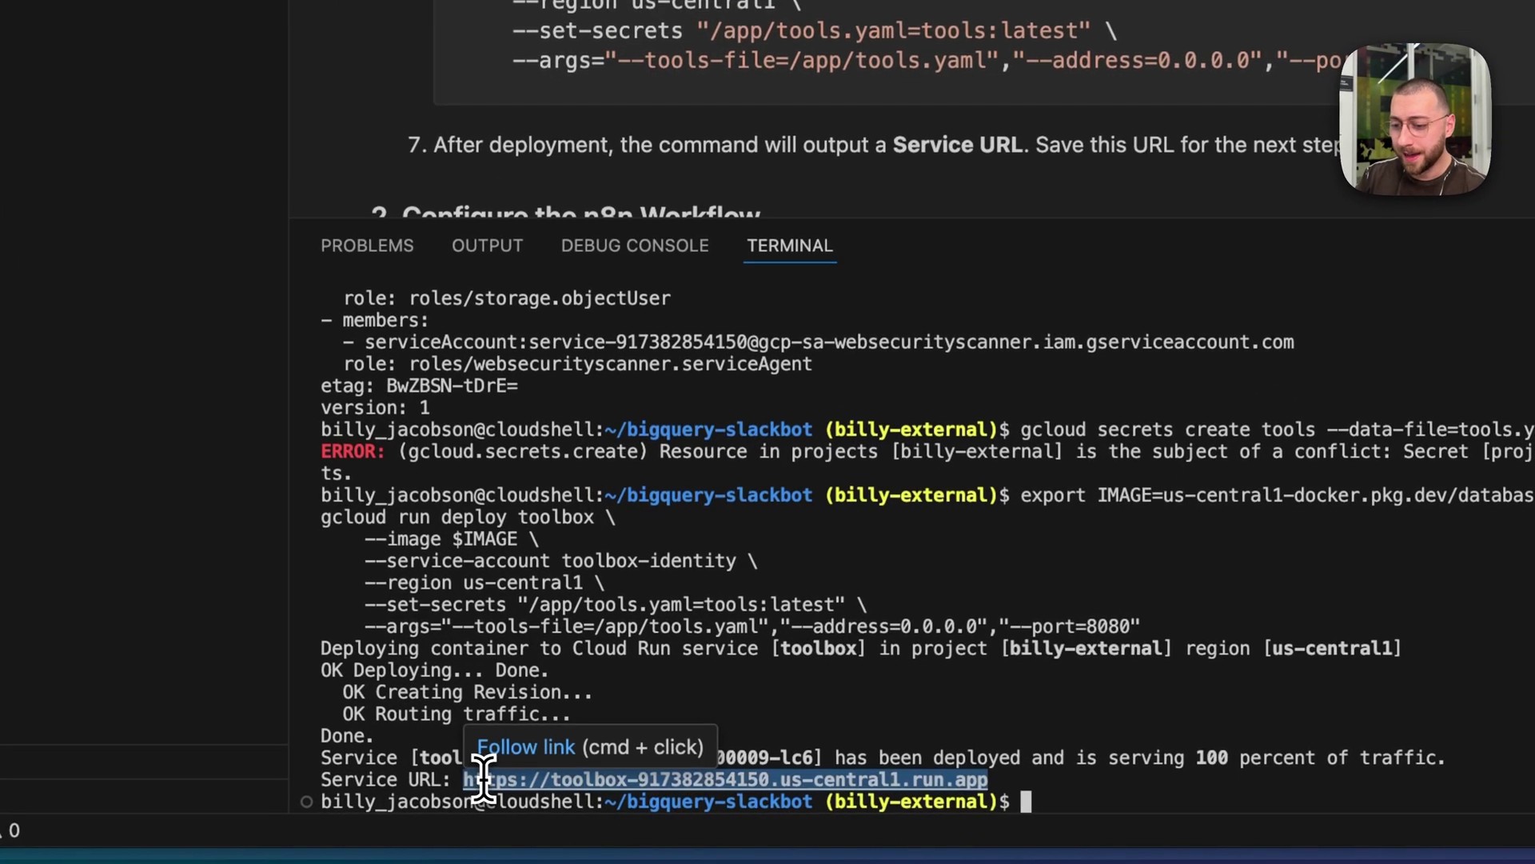
Open the deployed service URL's /mcp/sse endpoint, copy its address and switch back to the BigQuery Slack Bot workflow in n8n
left_click_drag(520, 813, 813, 814)
left_click_drag(982, 779, 987, 775)
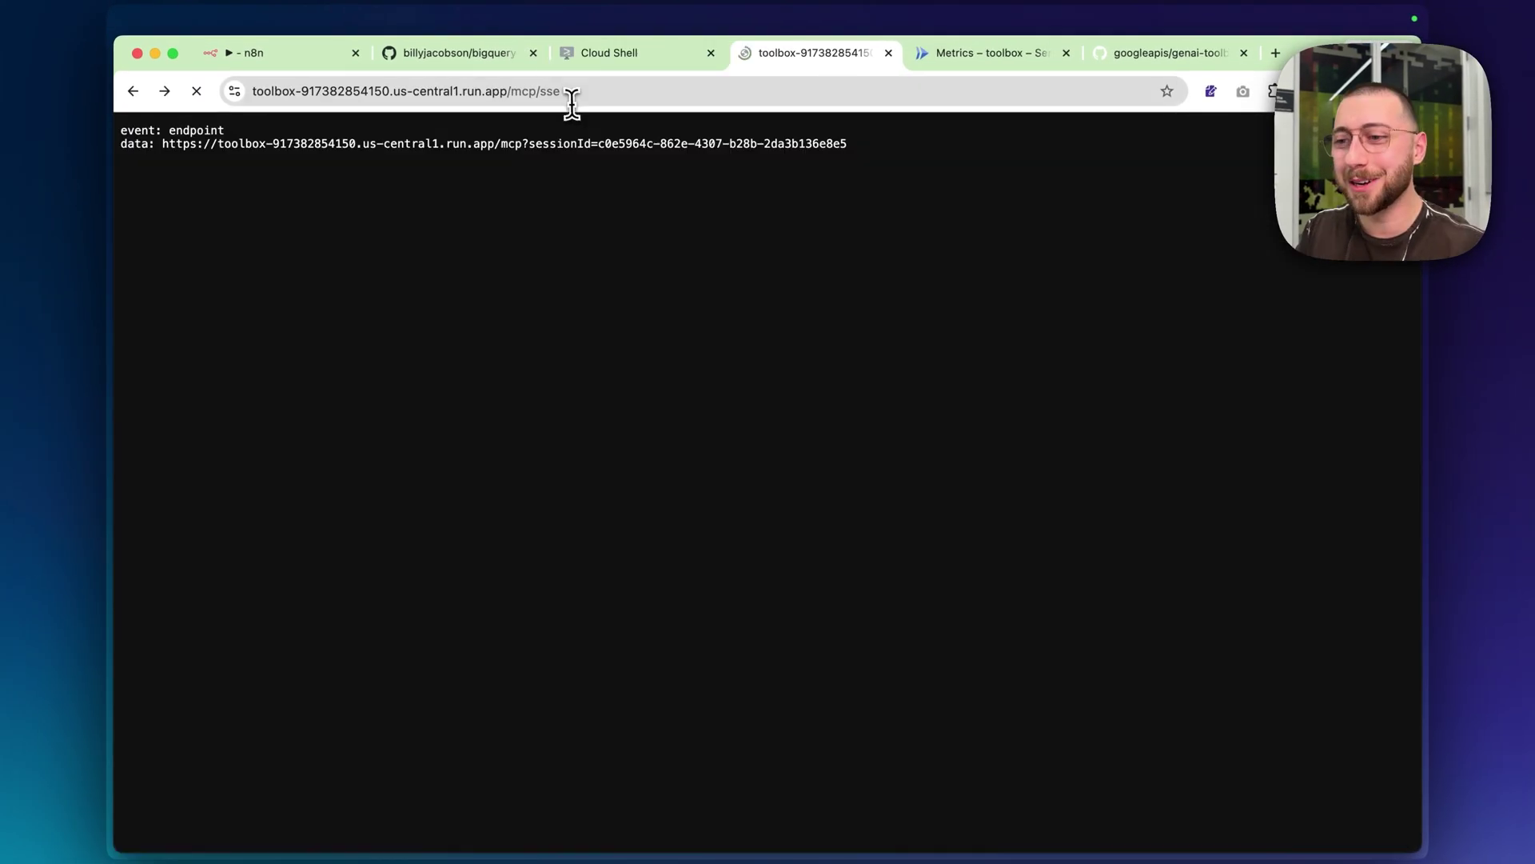
left_click(571, 103)
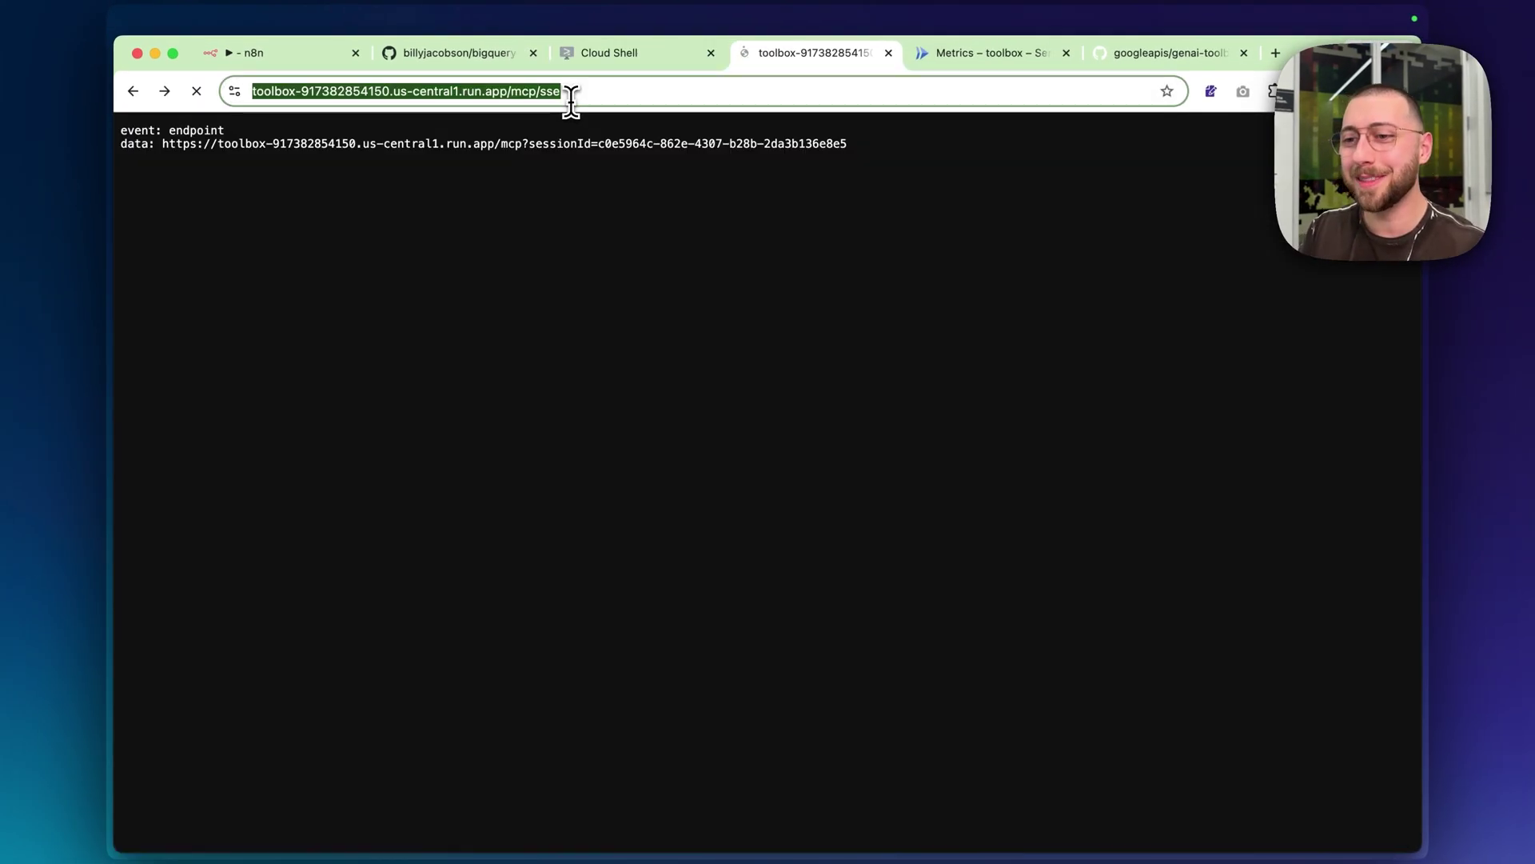
key("super+1")
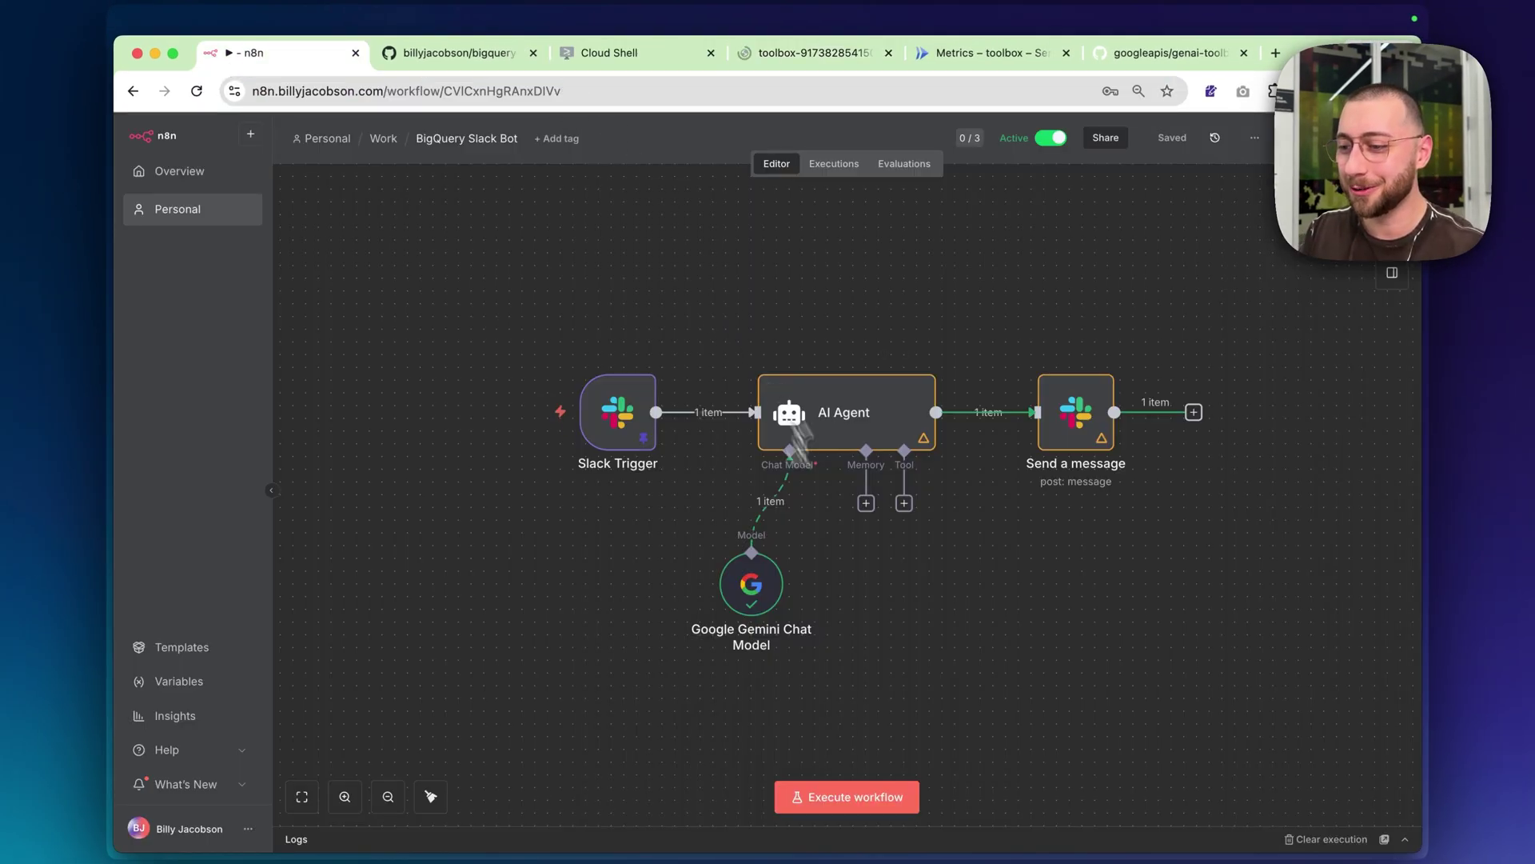
Add an MCP Client tool to the AI Agent with the copied toolbox /mcp/sse address as endpoint and HTTP Streamable transport
left_click(904, 504)
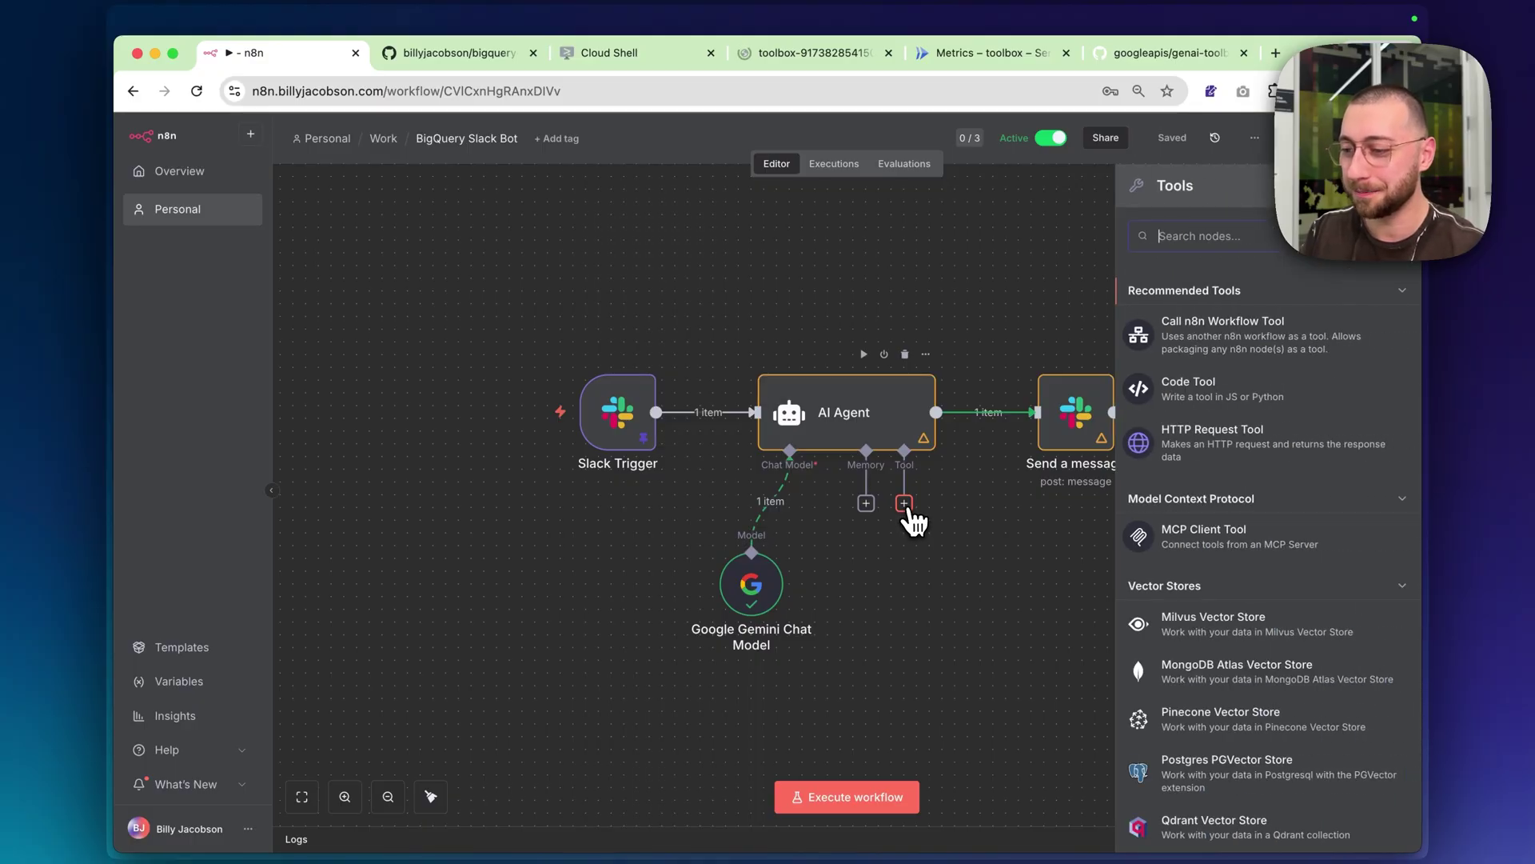
left_click(1306, 550)
left_click(568, 240)
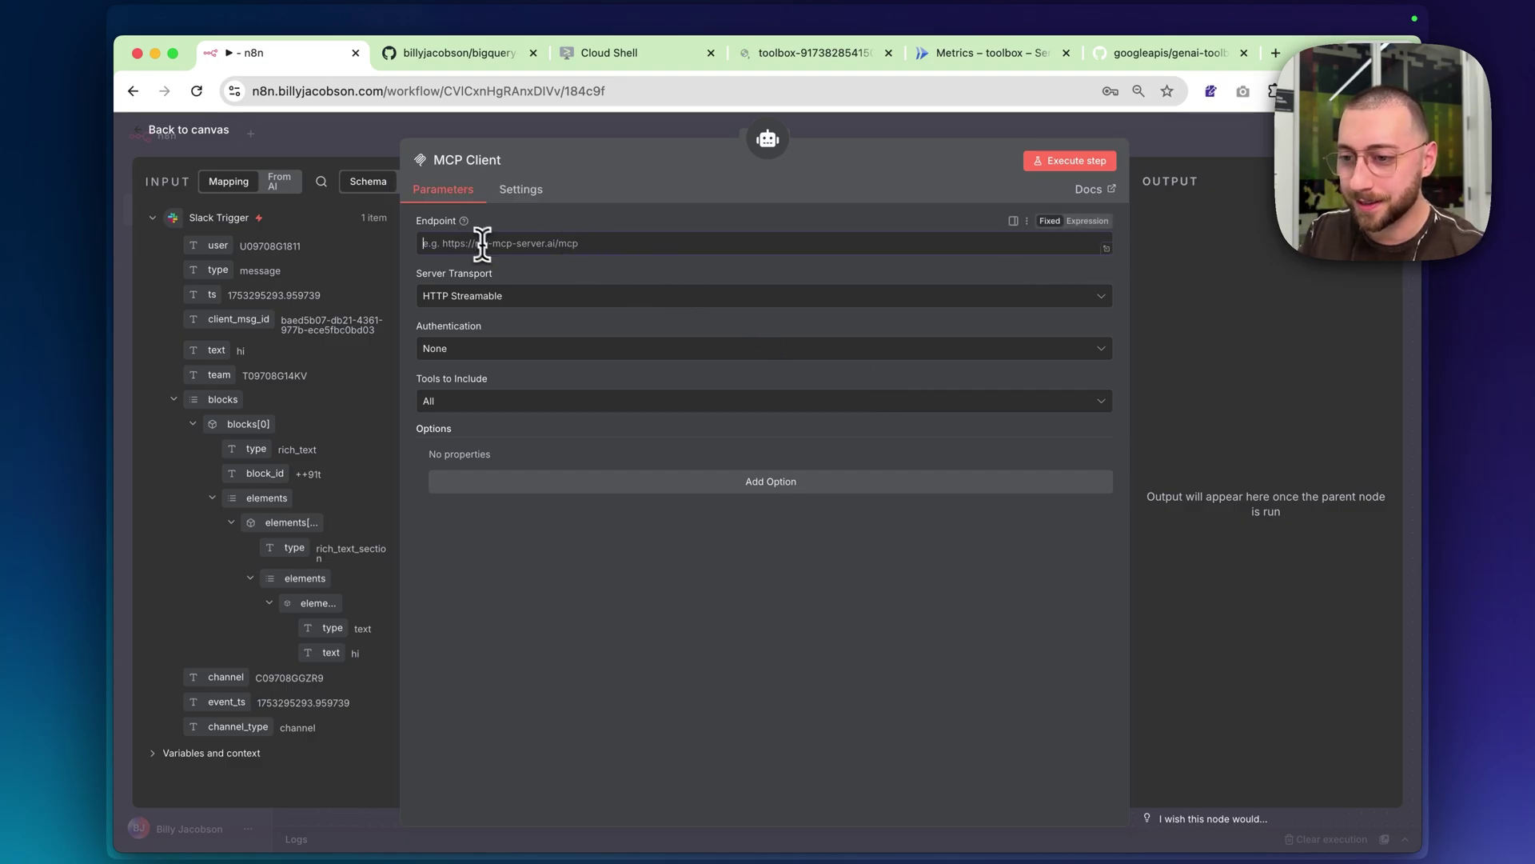
key("super+v")
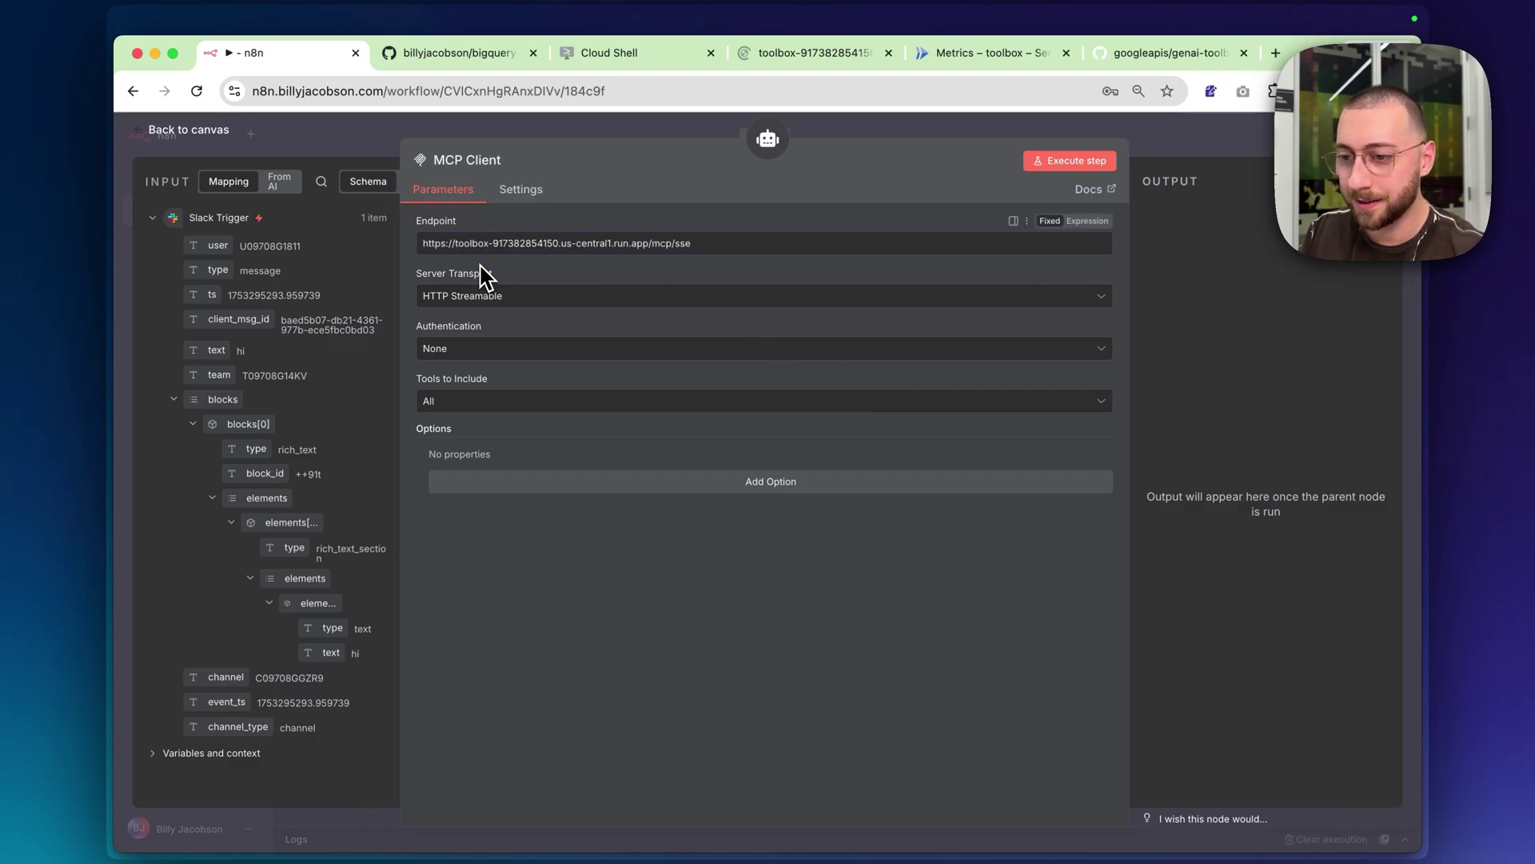
left_click(493, 297)
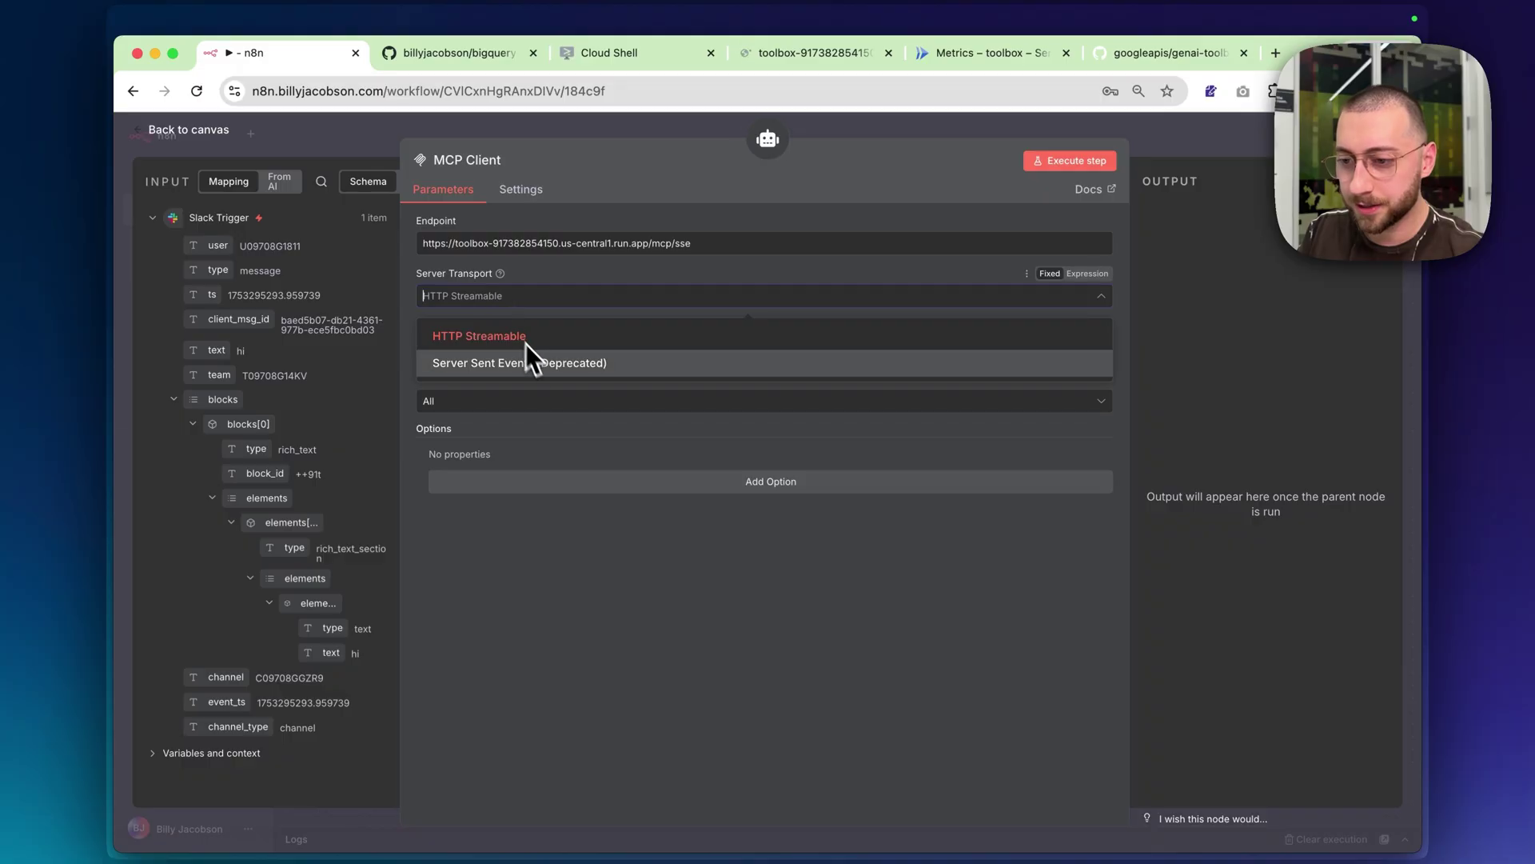
left_click(534, 271)
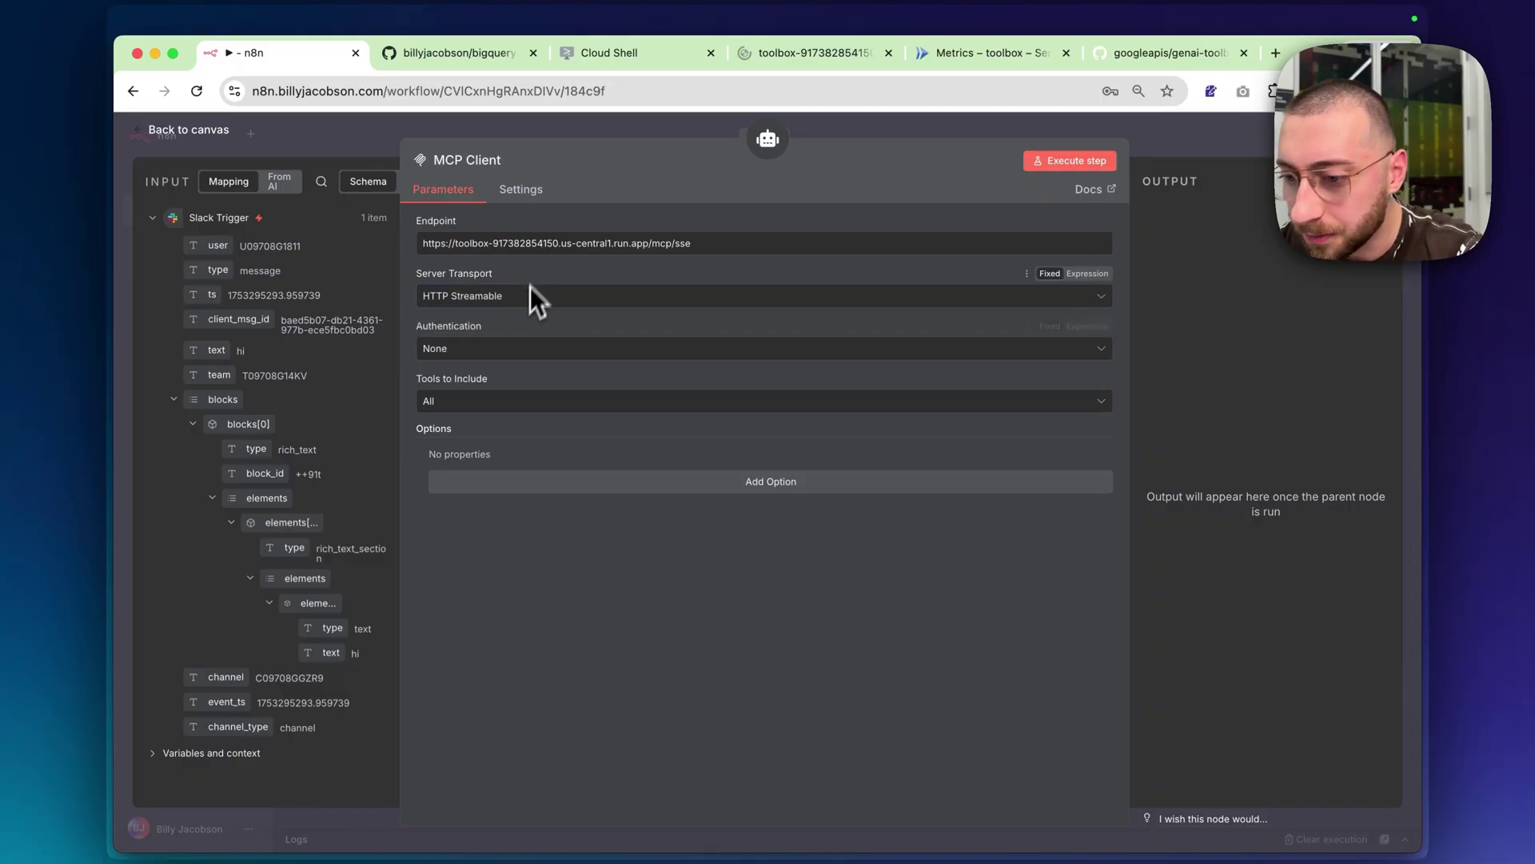
Correct the MCP Client endpoint to the toolbox service's /mcp address and test the connection by listing its available tools
left_click(1057, 164)
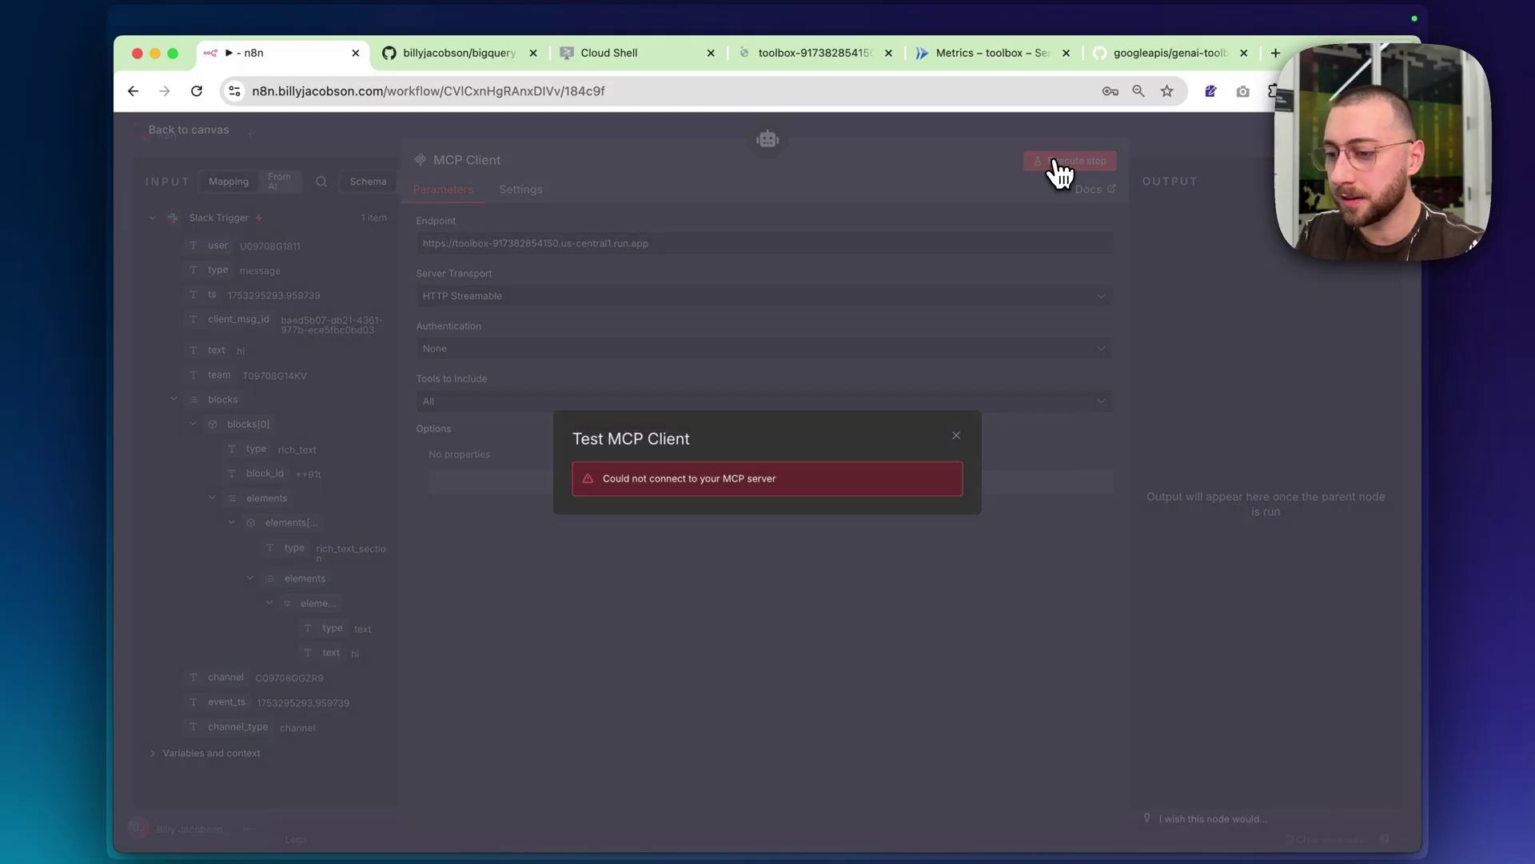
left_click(956, 435)
left_click(694, 240)
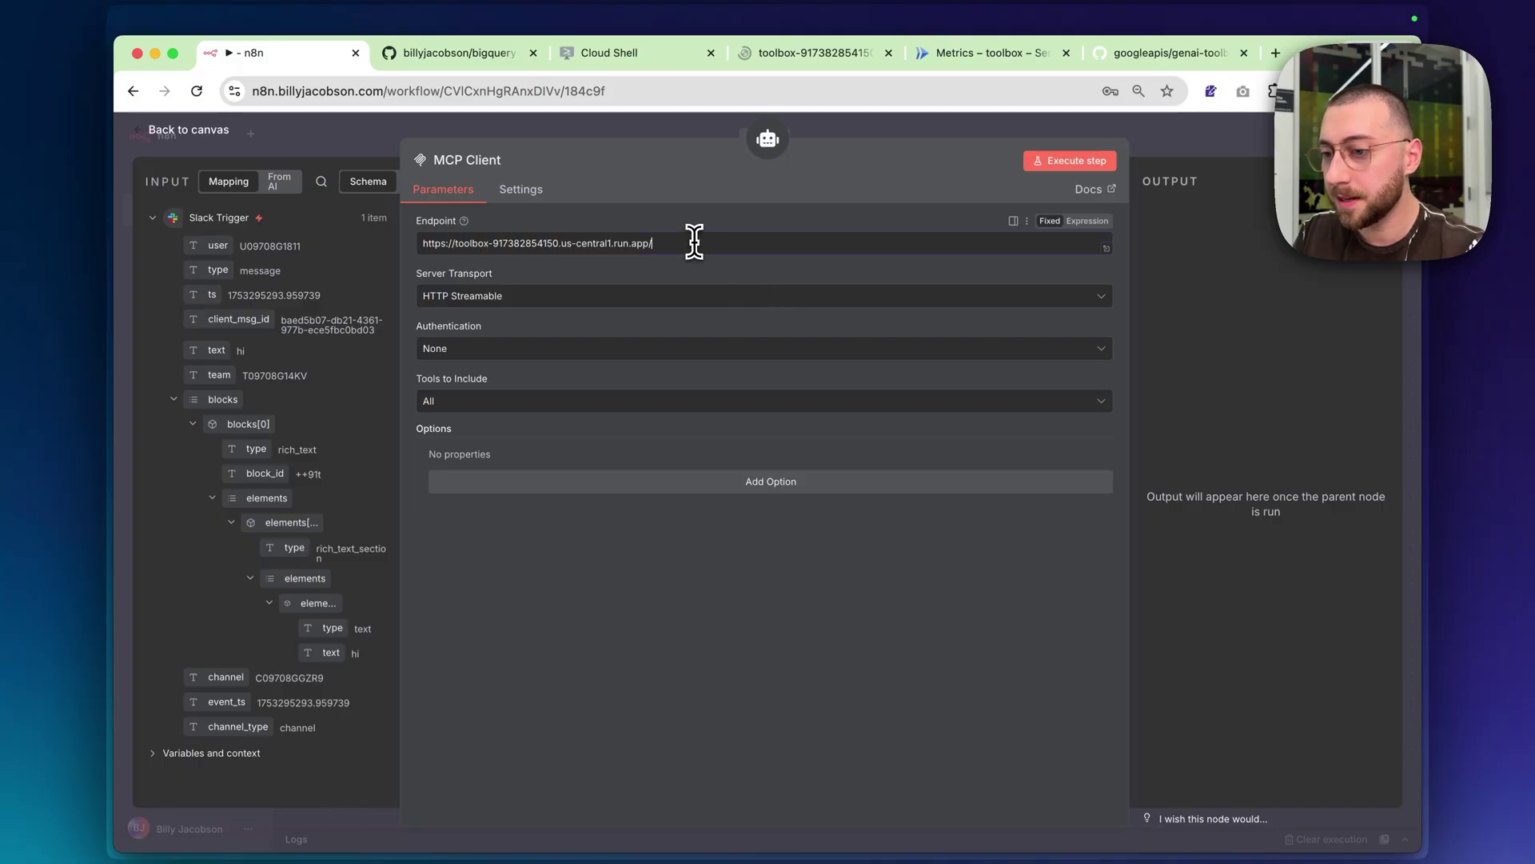
left_click(1068, 163)
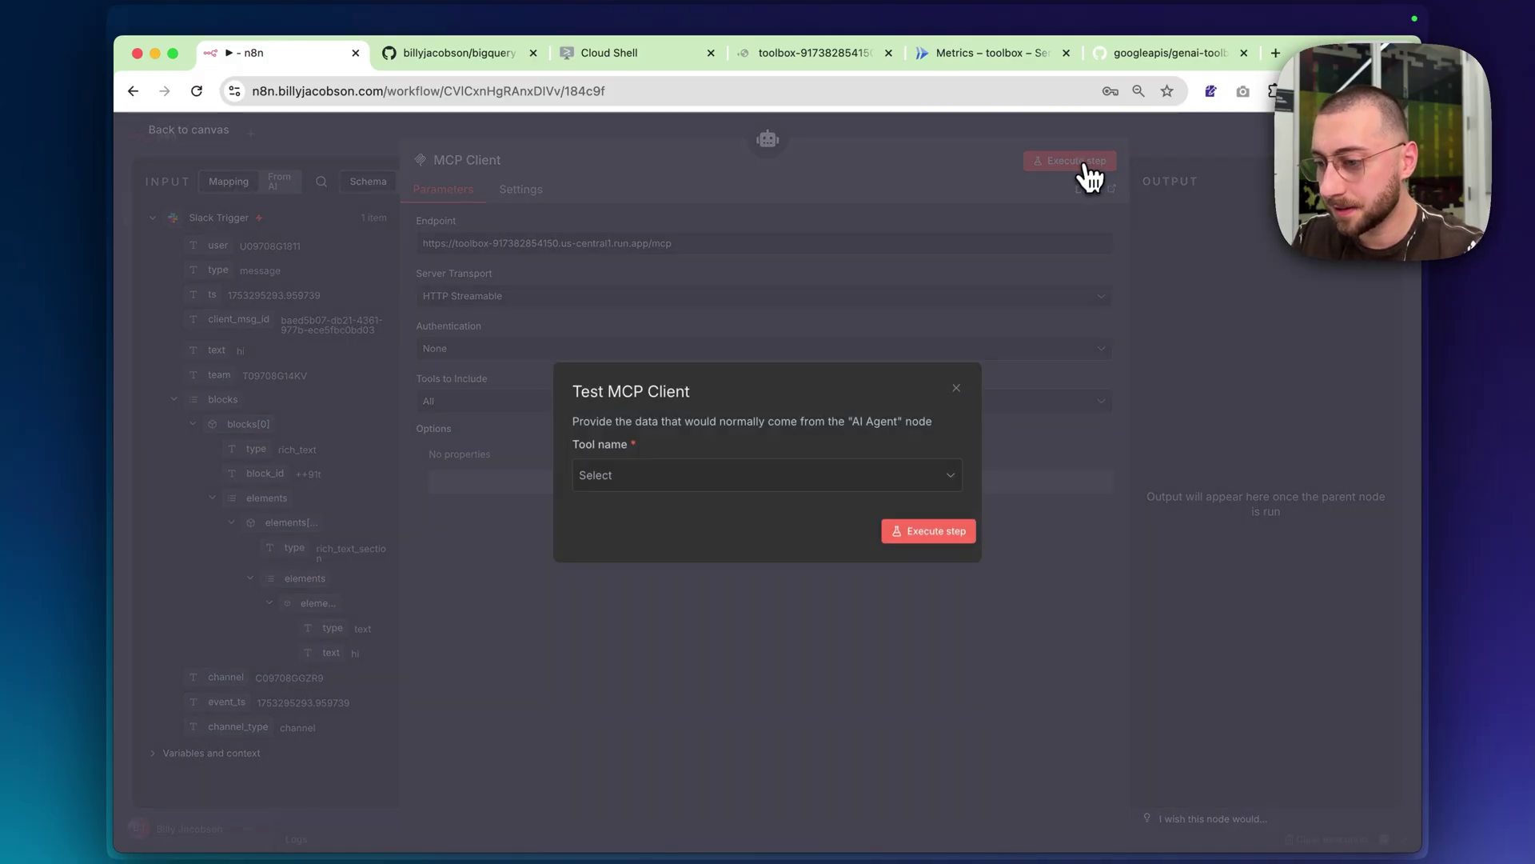
left_click(780, 484)
left_click(600, 343)
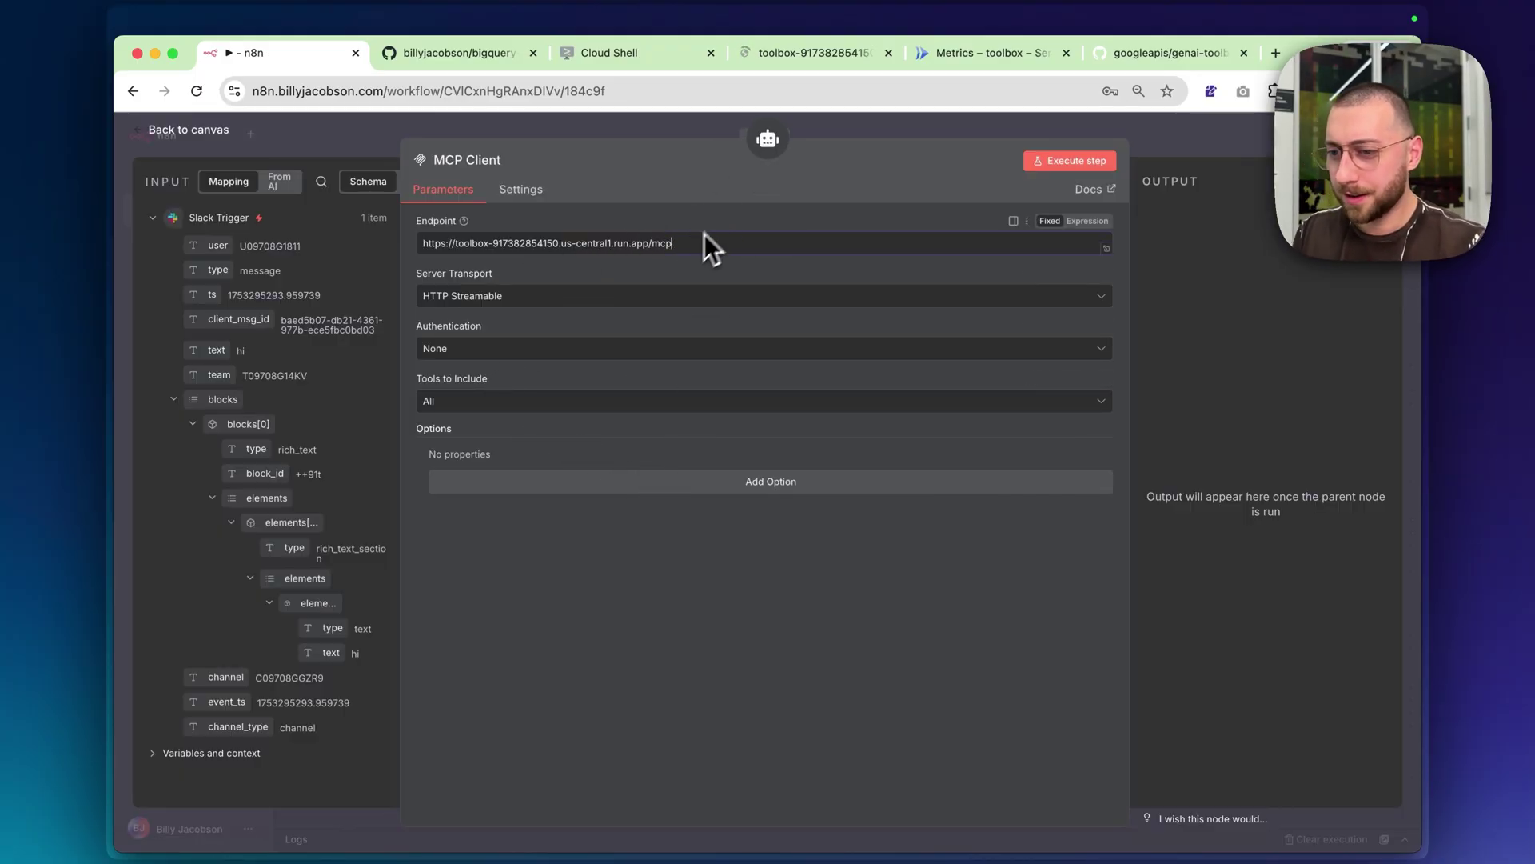
key("Escape")
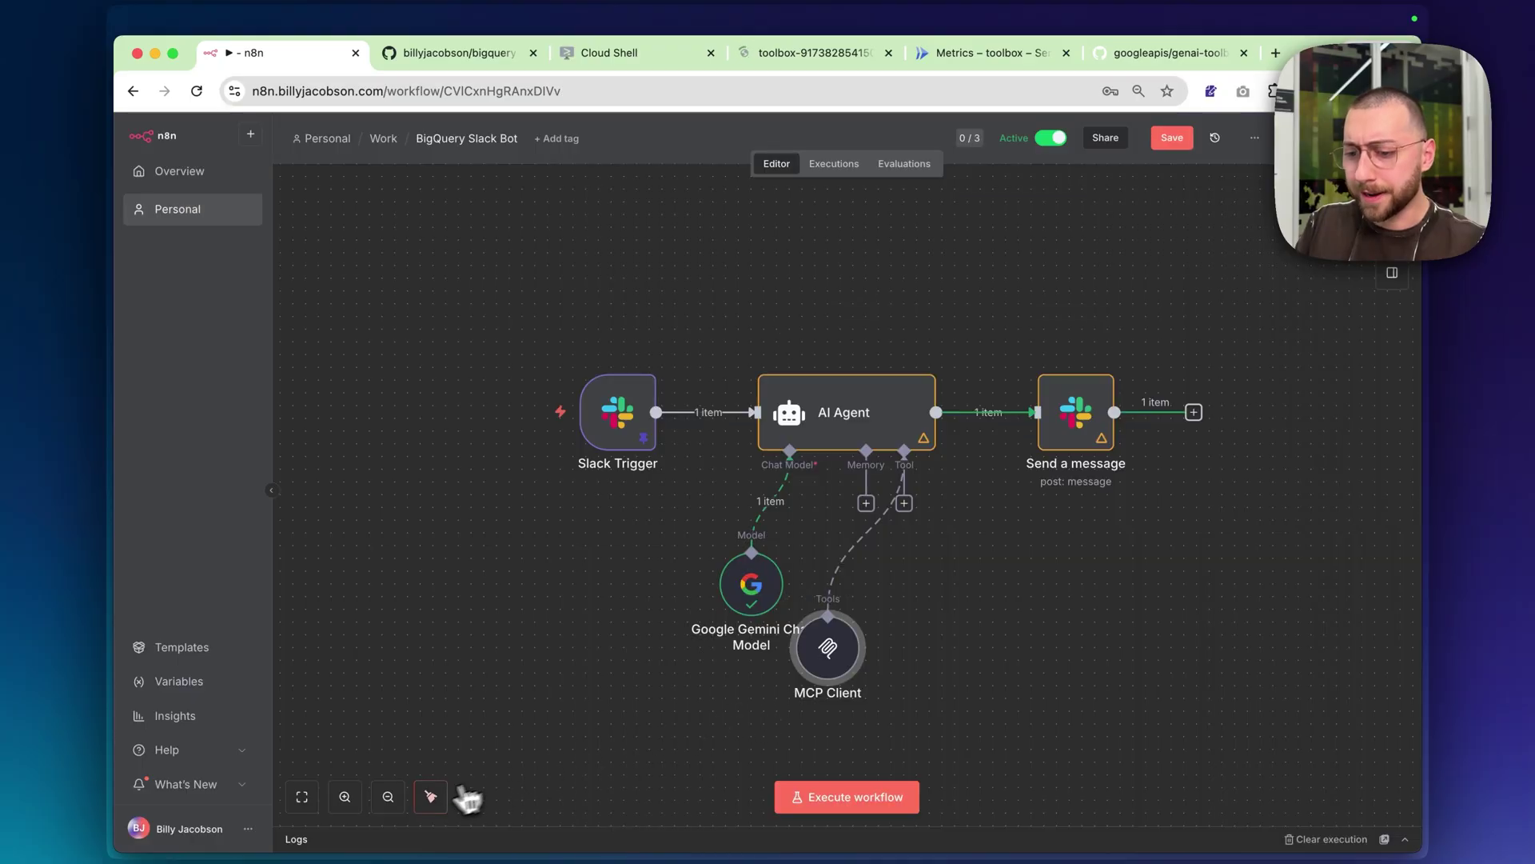
Tidy up the node layout on the canvas and save the workflow after checking the AI Agent's system message
left_click(816, 693)
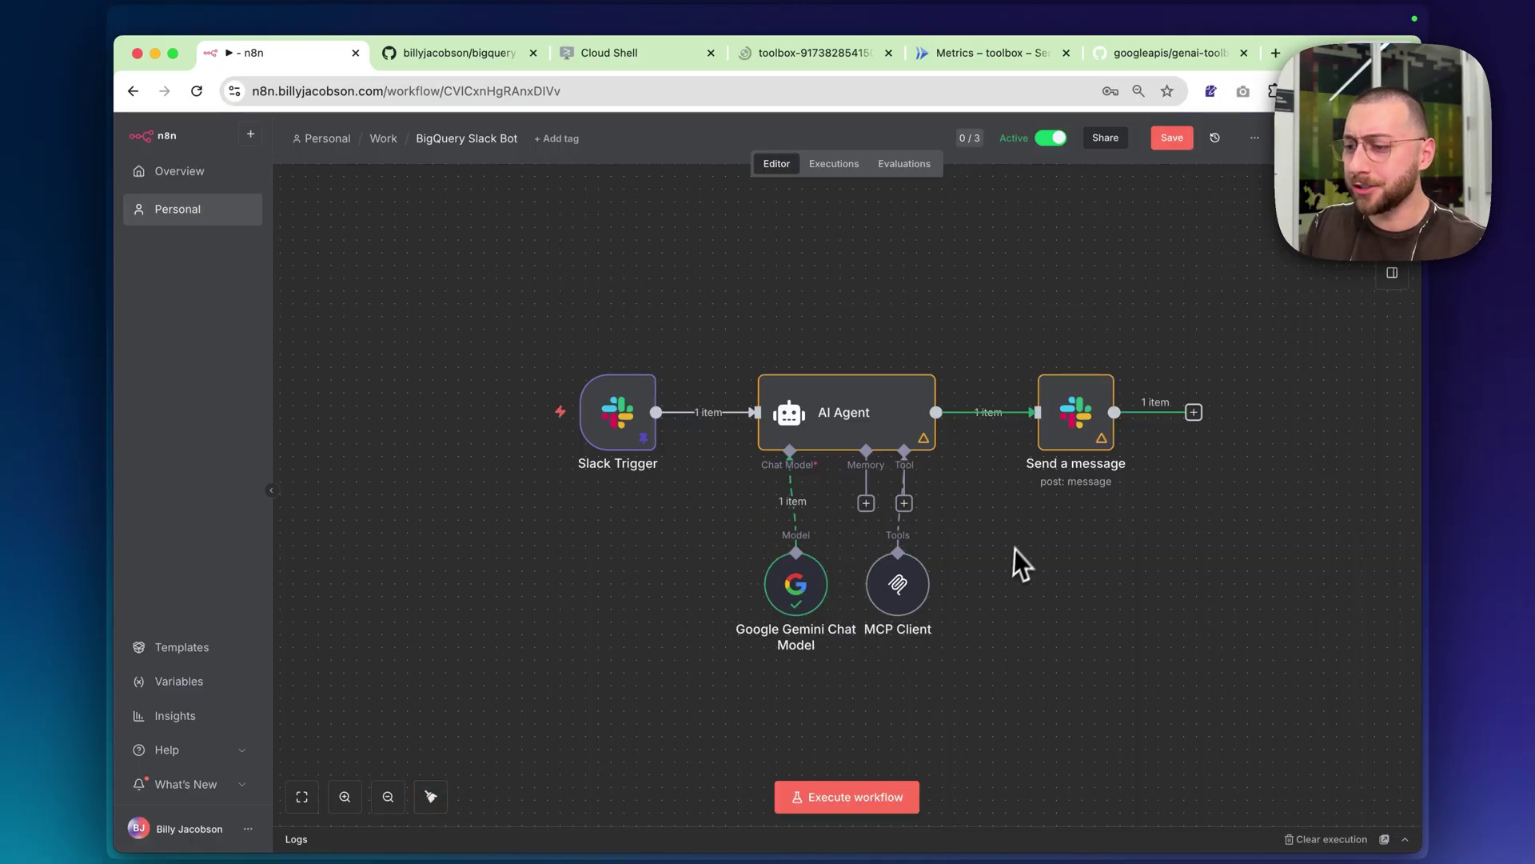
double_click(826, 424)
left_click(771, 558)
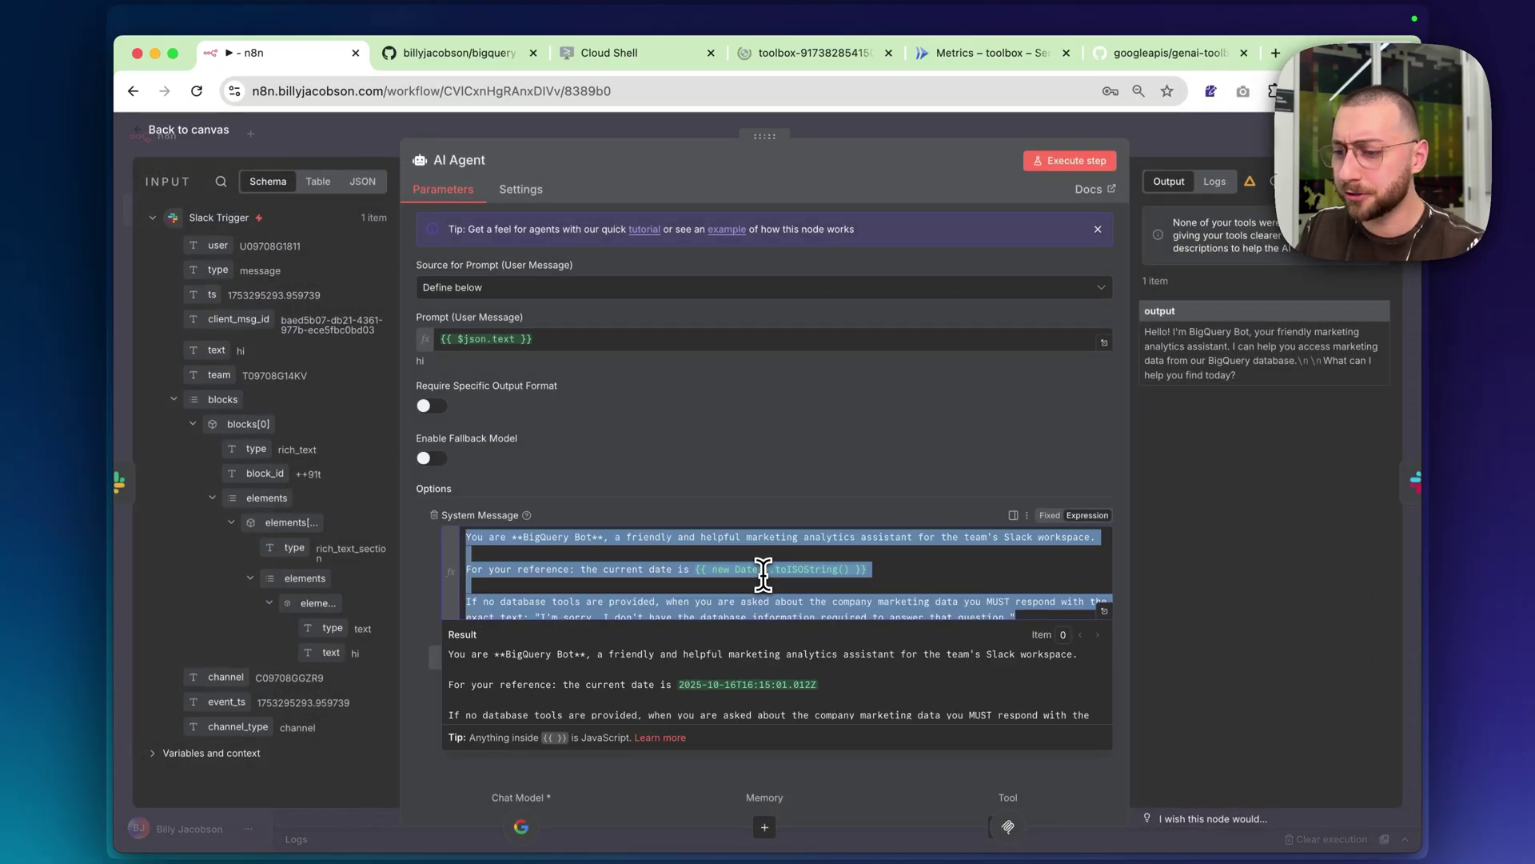
left_click(1220, 147)
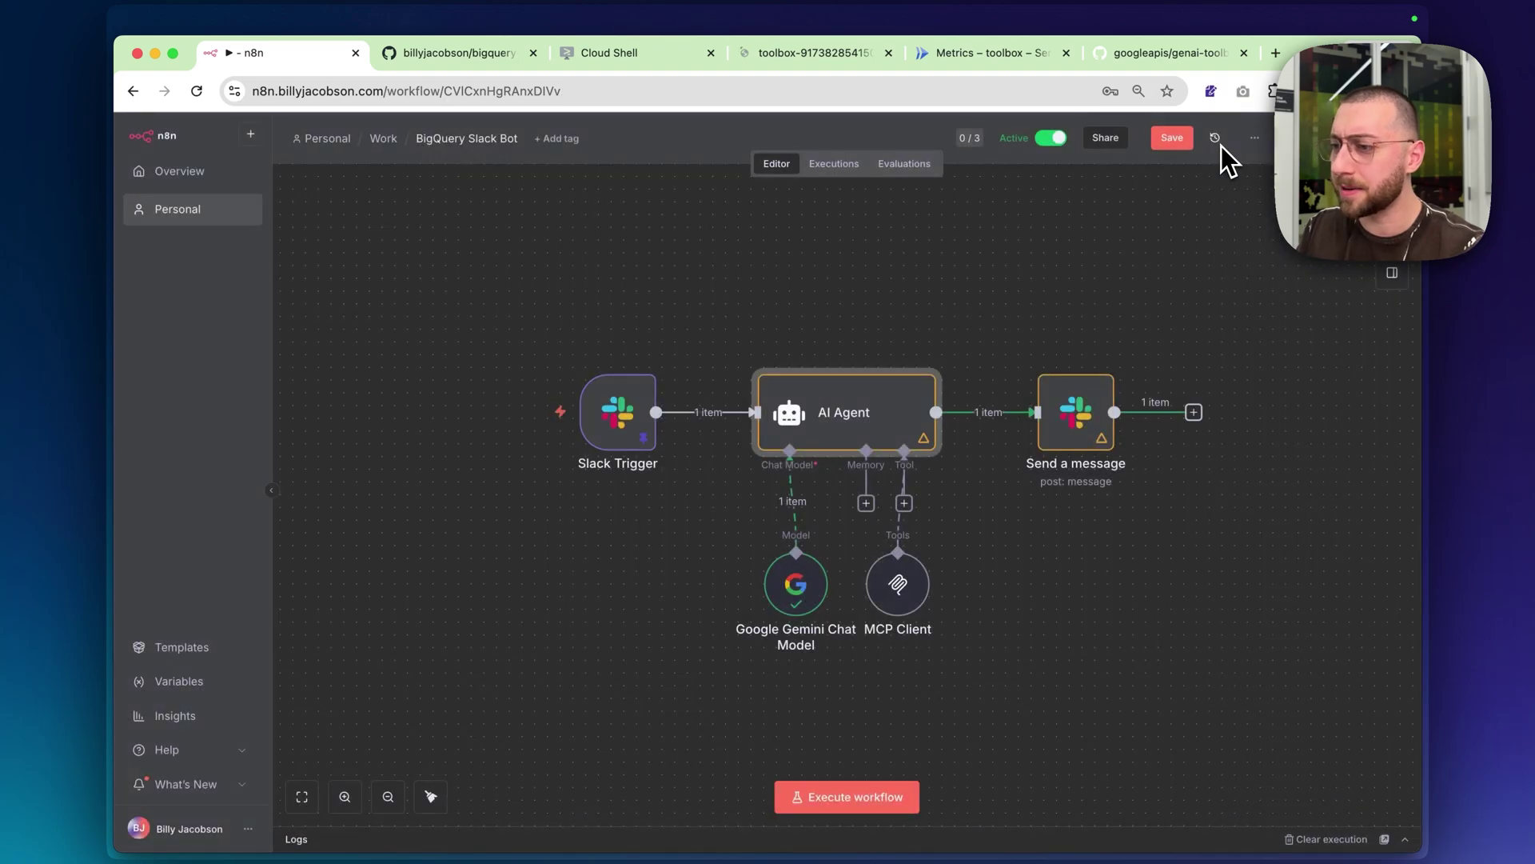
left_click(1175, 144)
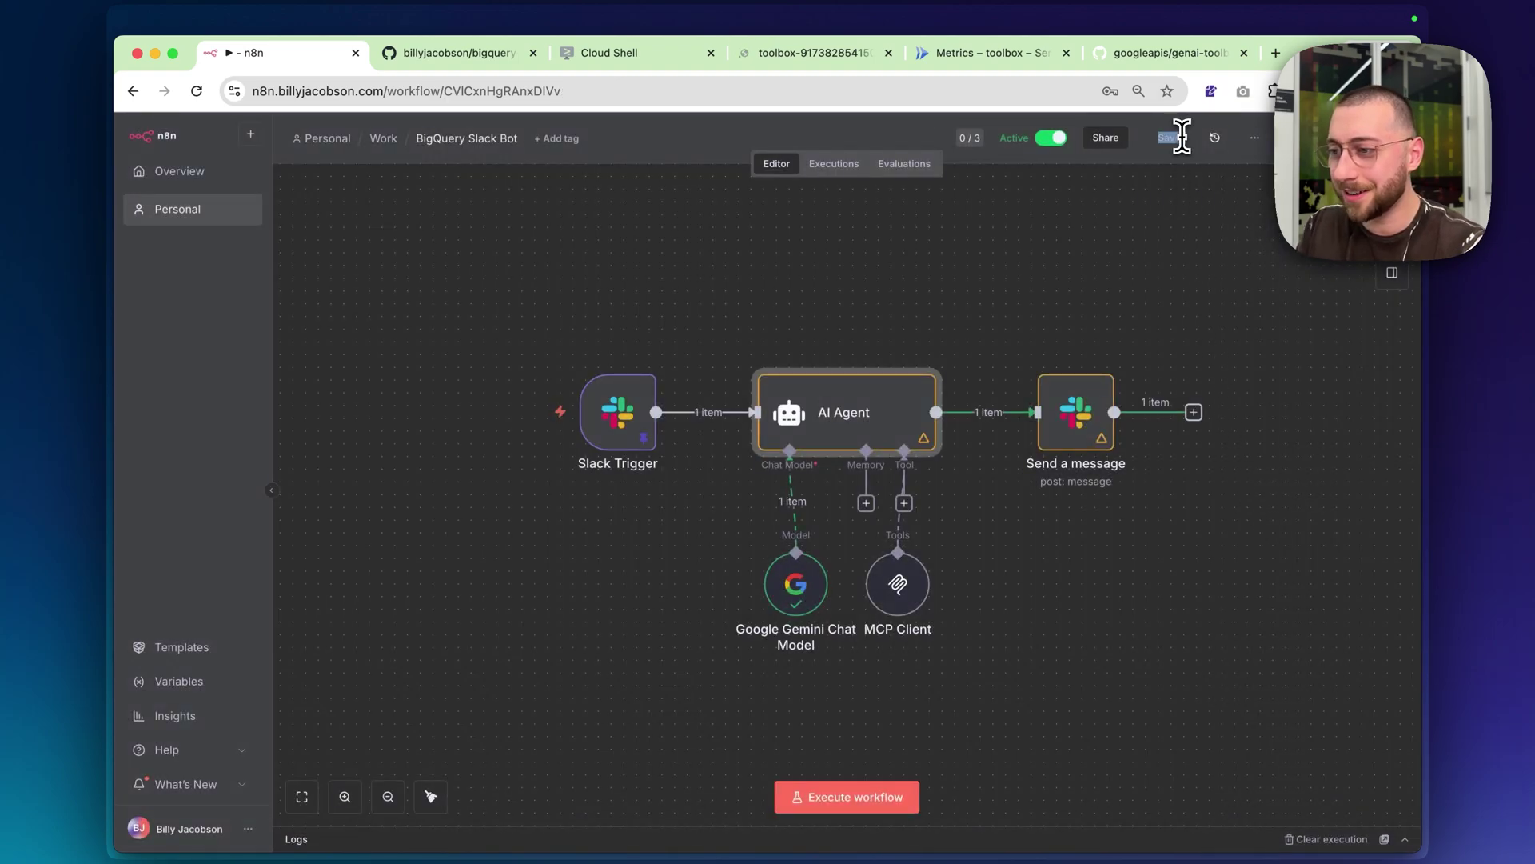
key("super+Tab")
key("super+Tab")
left_click(639, 462)
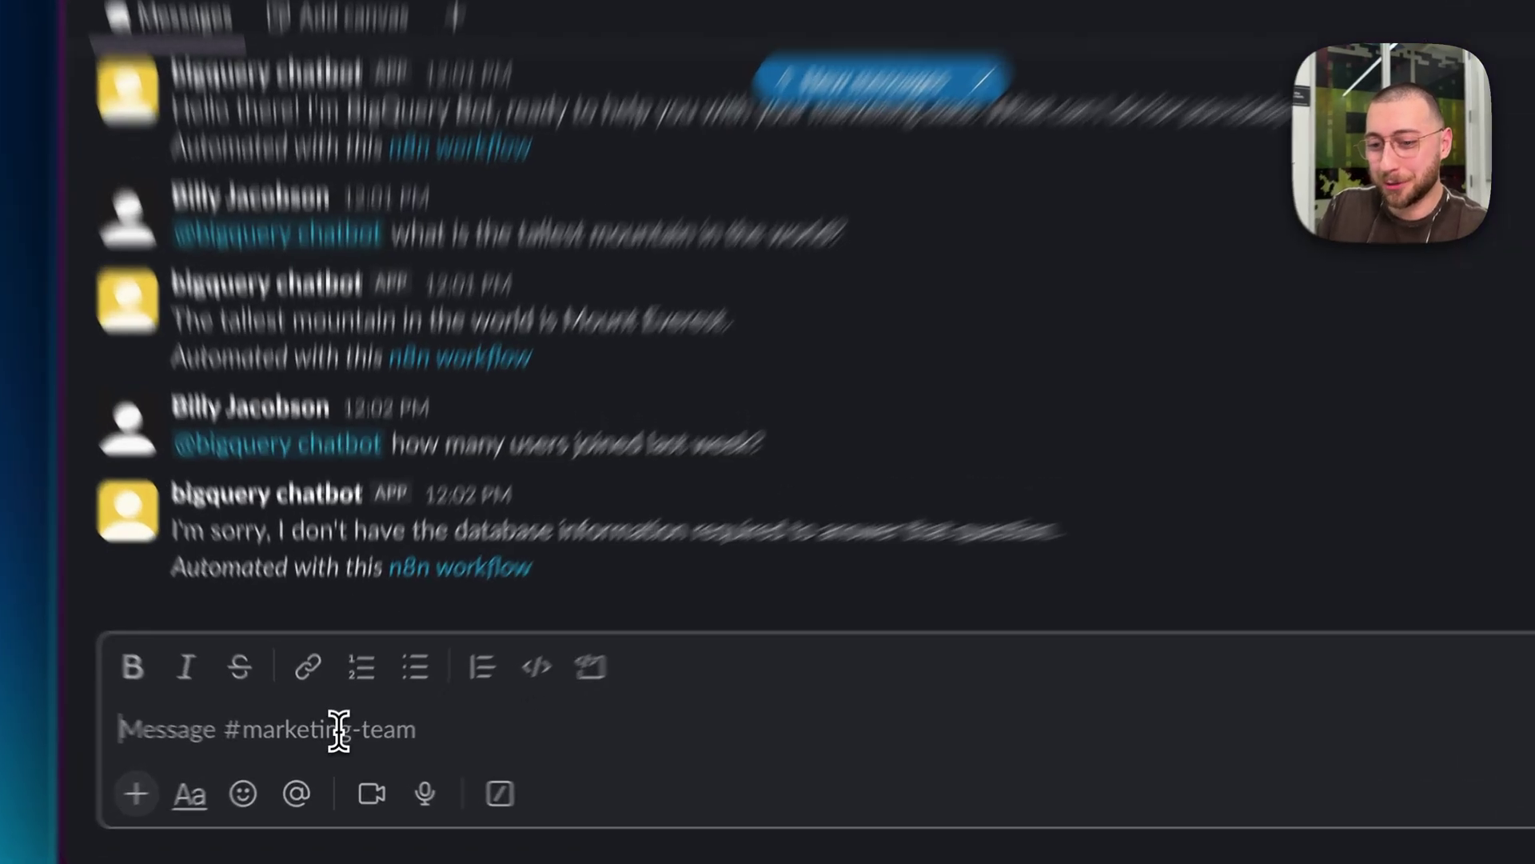
type("@bigquery chatbot how many users joined last week?")
key("Return")
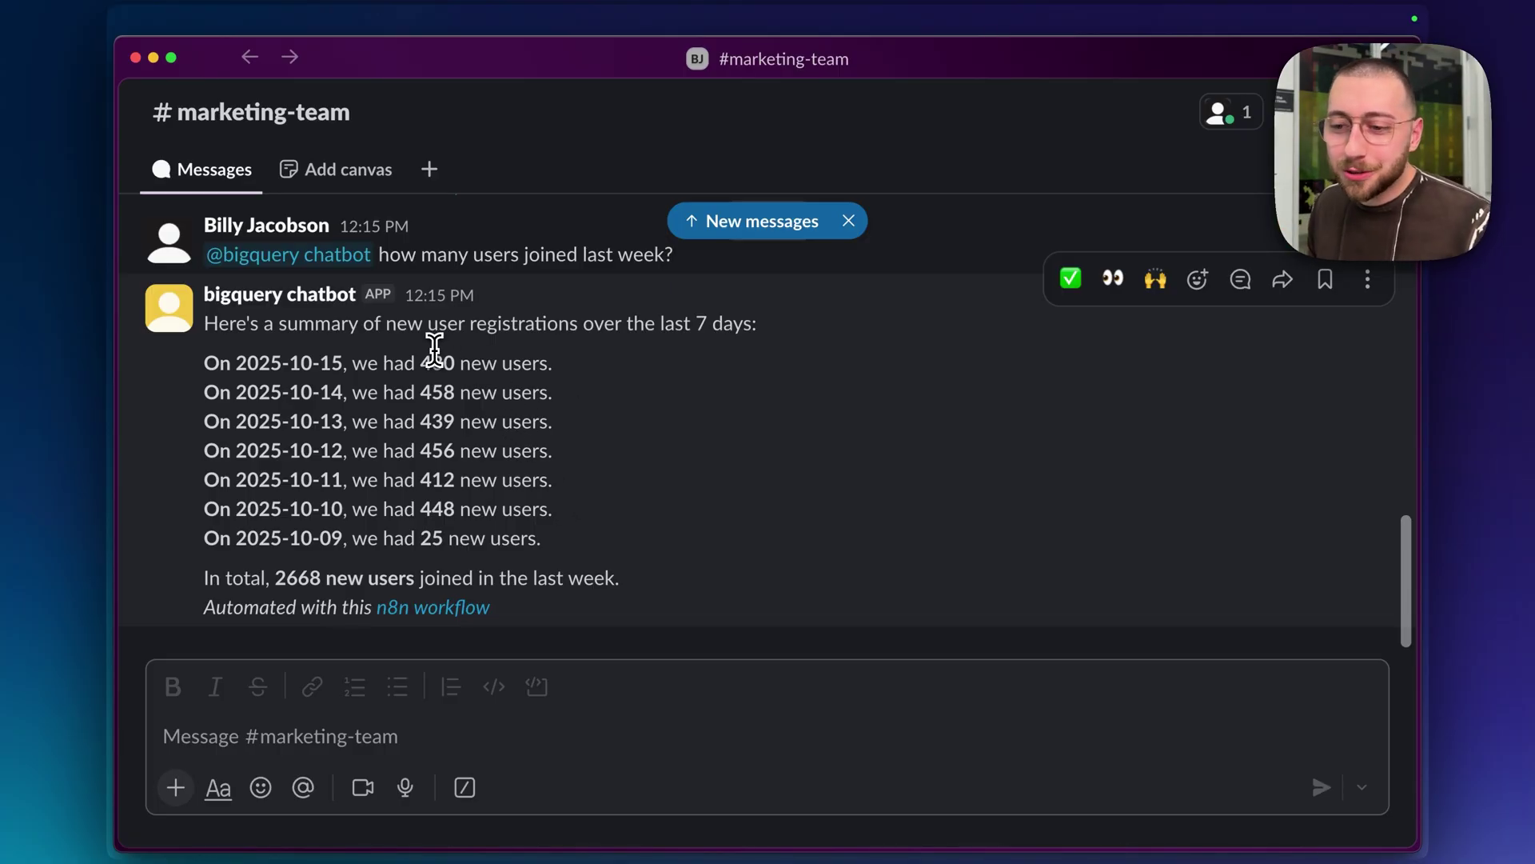
Switch back to n8n, open the latest workflow execution and inspect the message text in the Slack Trigger's output
key("super+Tab")
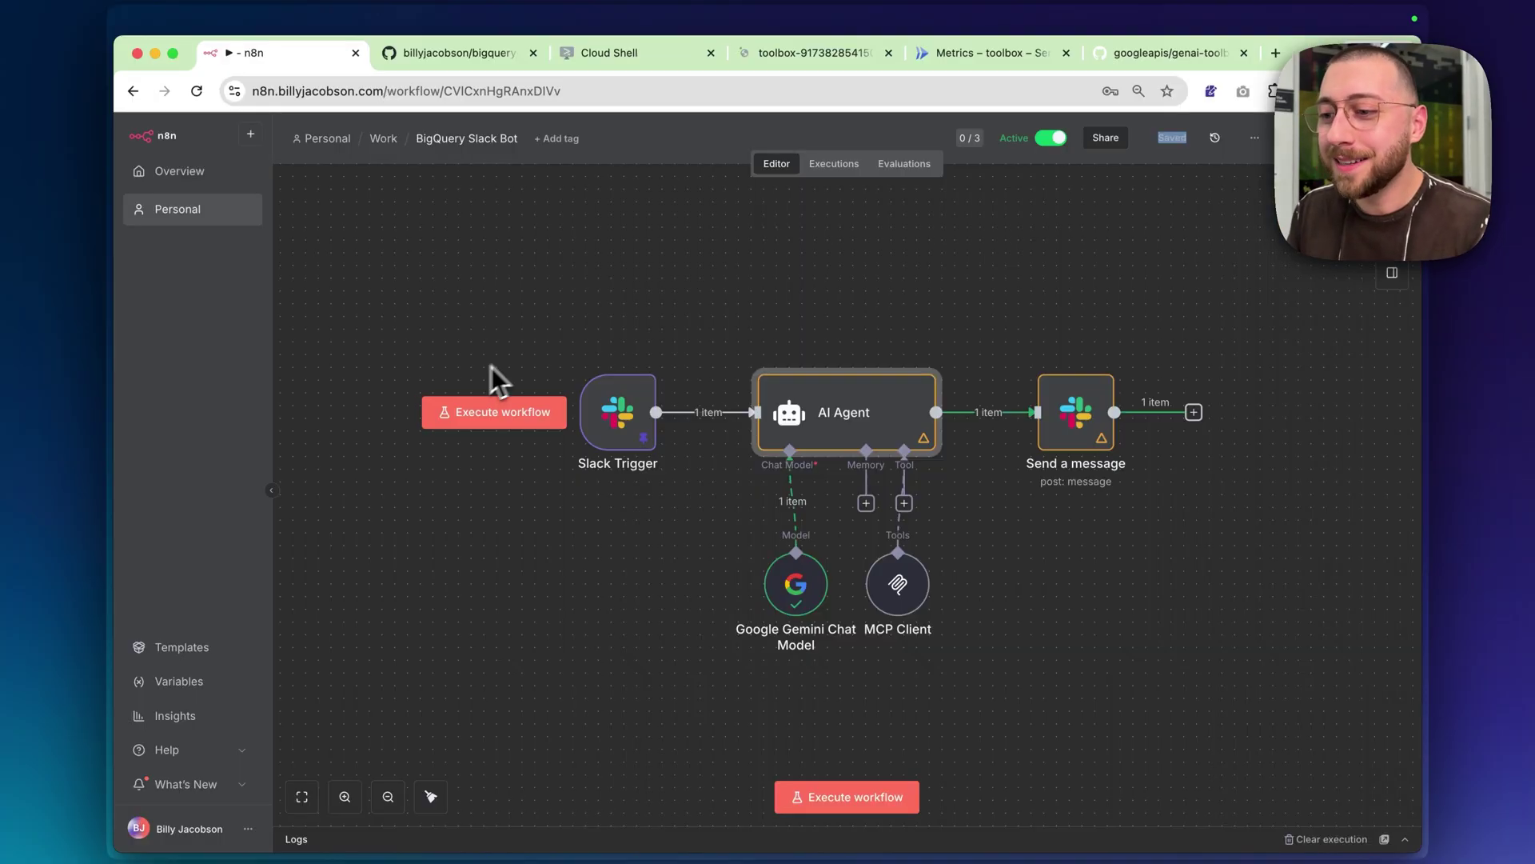
left_click(823, 171)
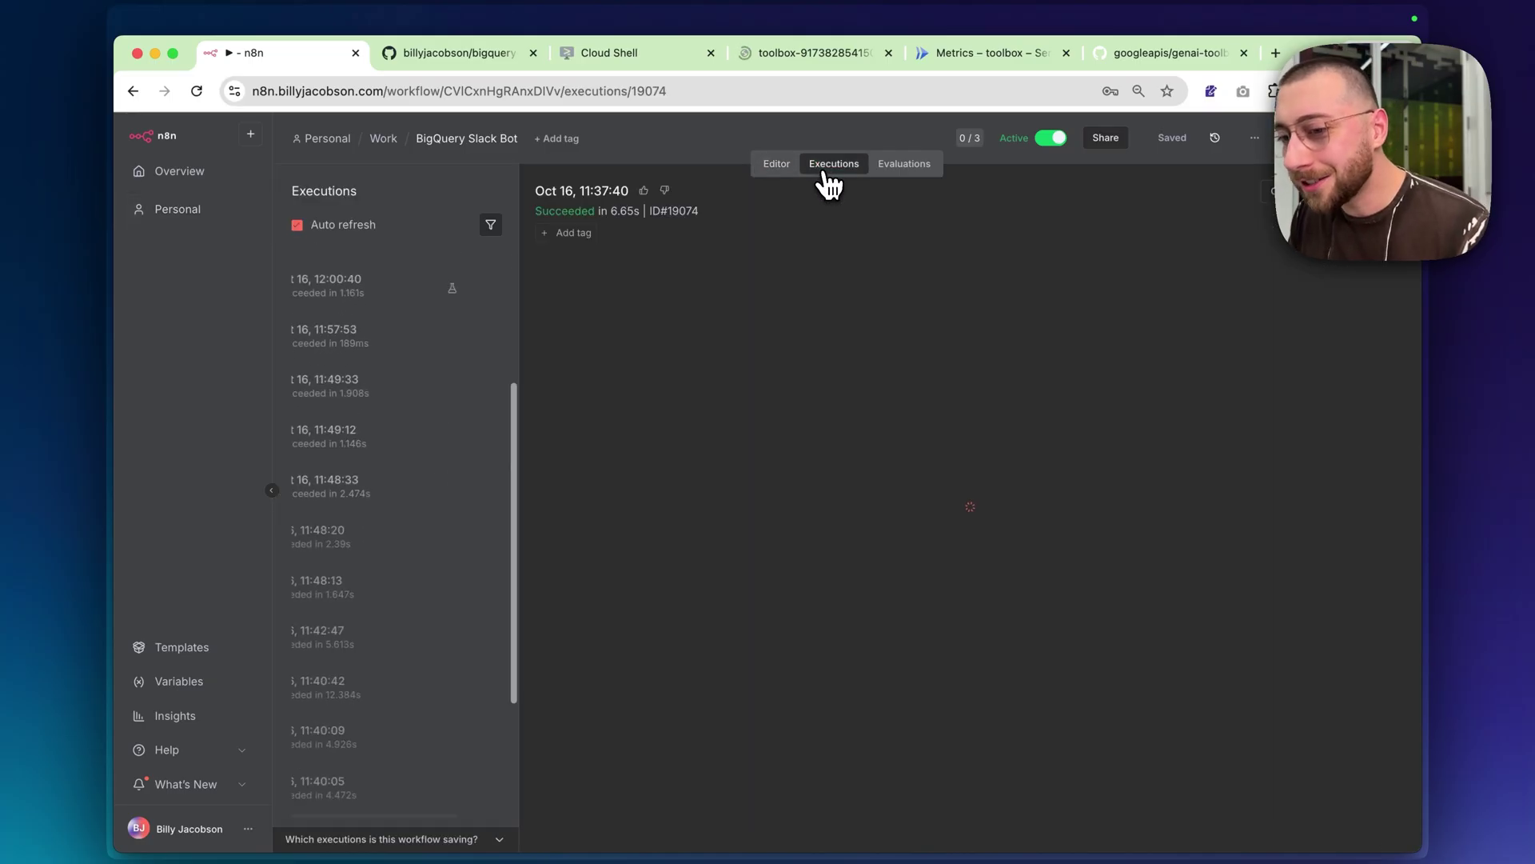
left_click(398, 282)
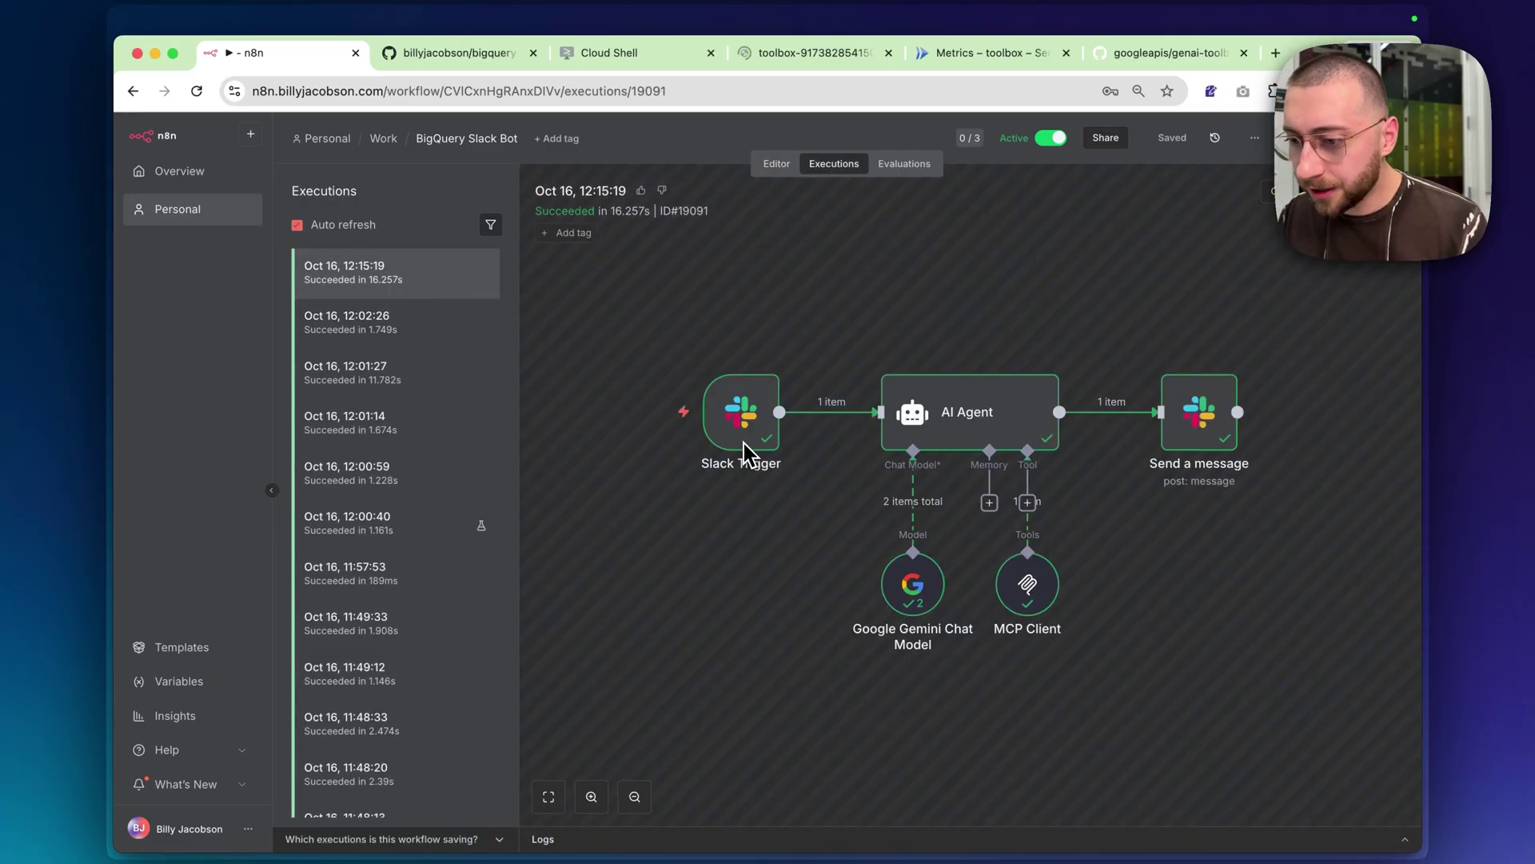
double_click(743, 440)
scroll(880, 348, "right", 2)
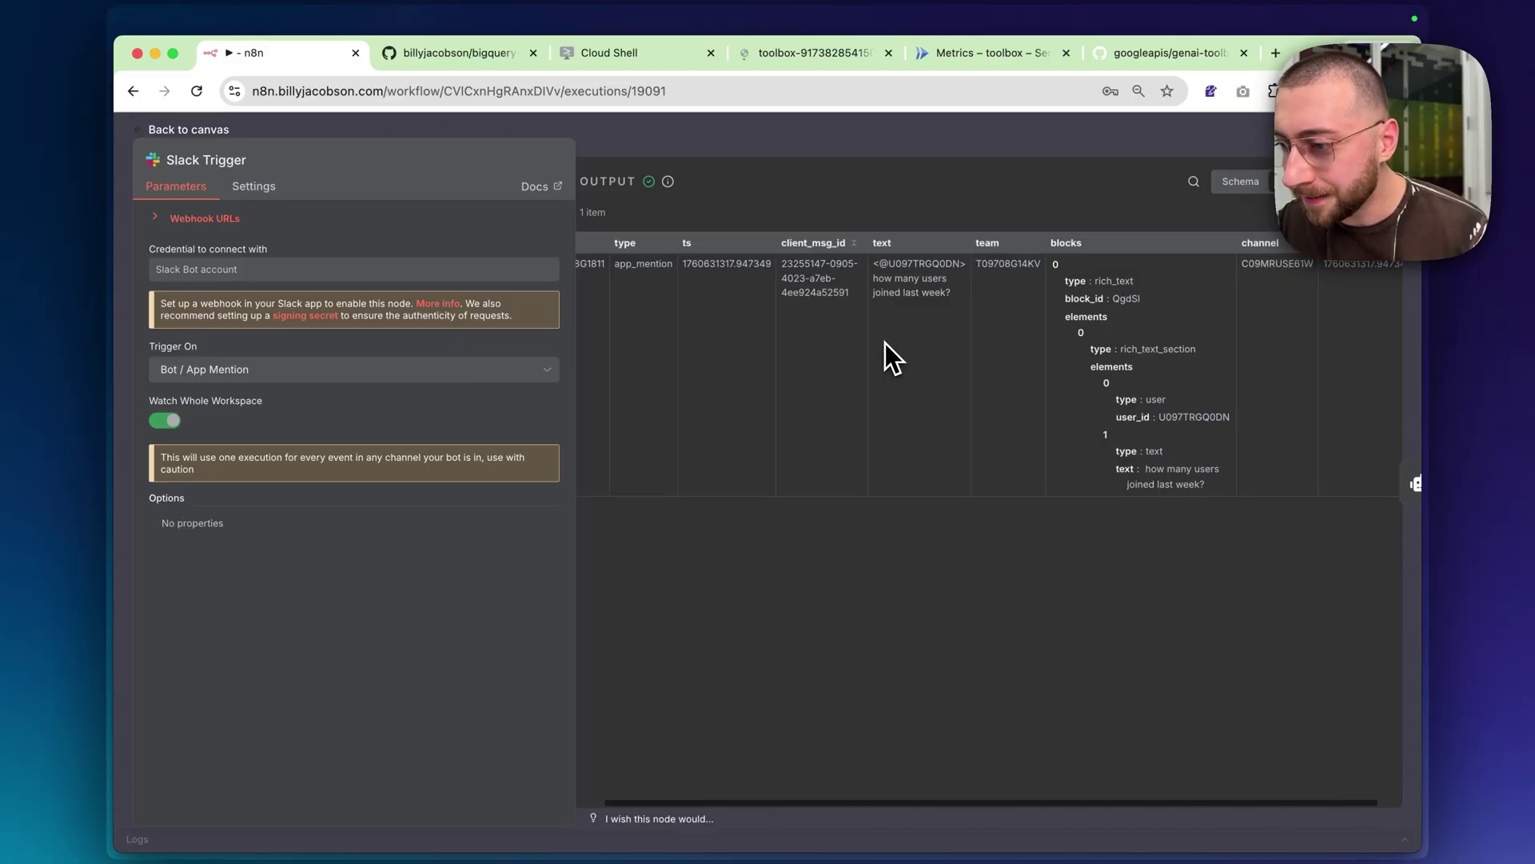
left_click_drag(885, 280, 928, 309)
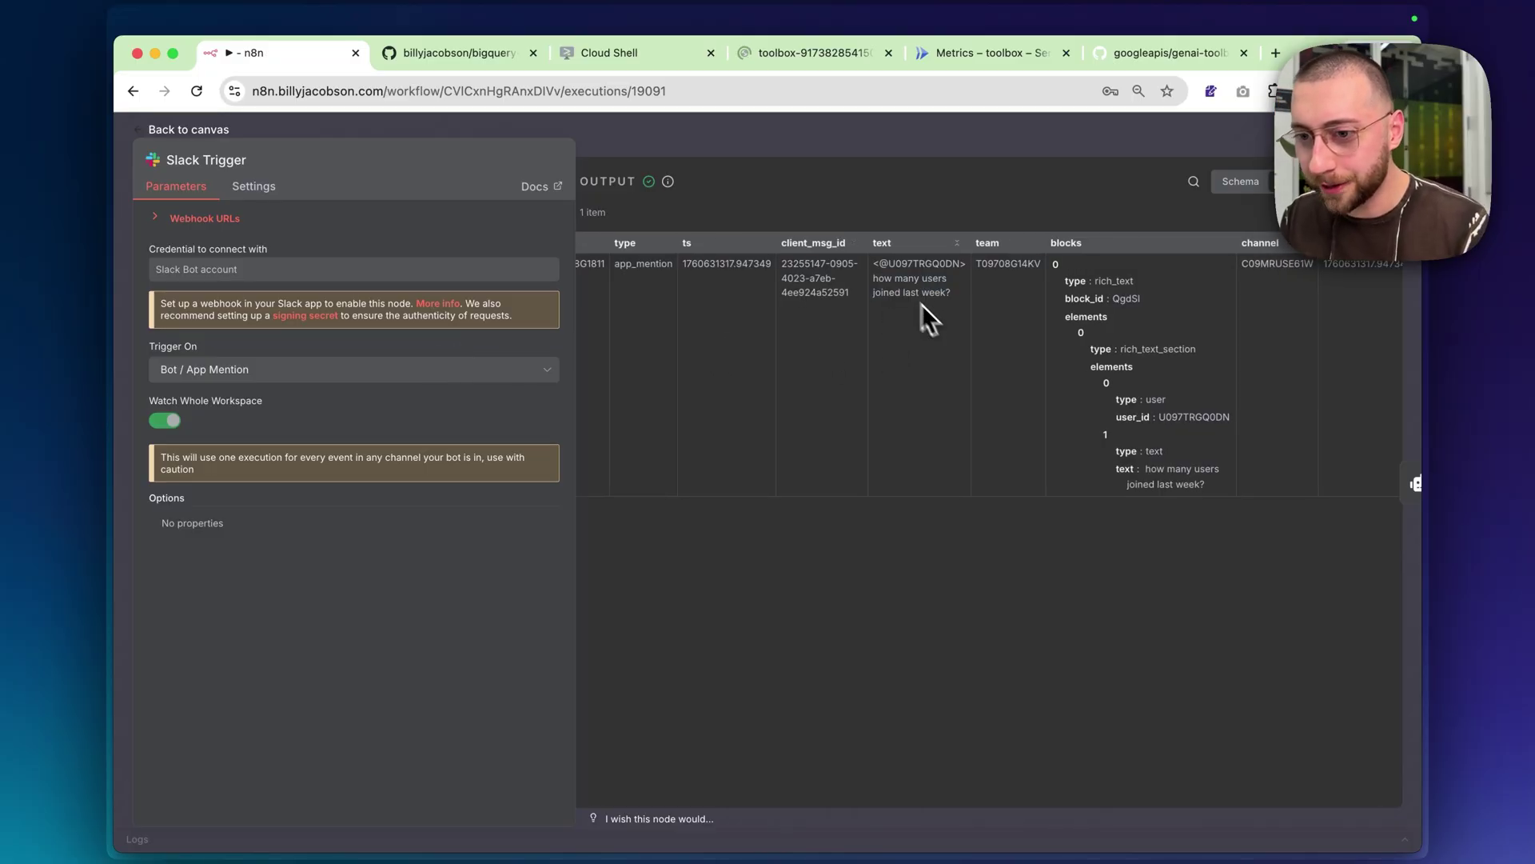
left_click(844, 138)
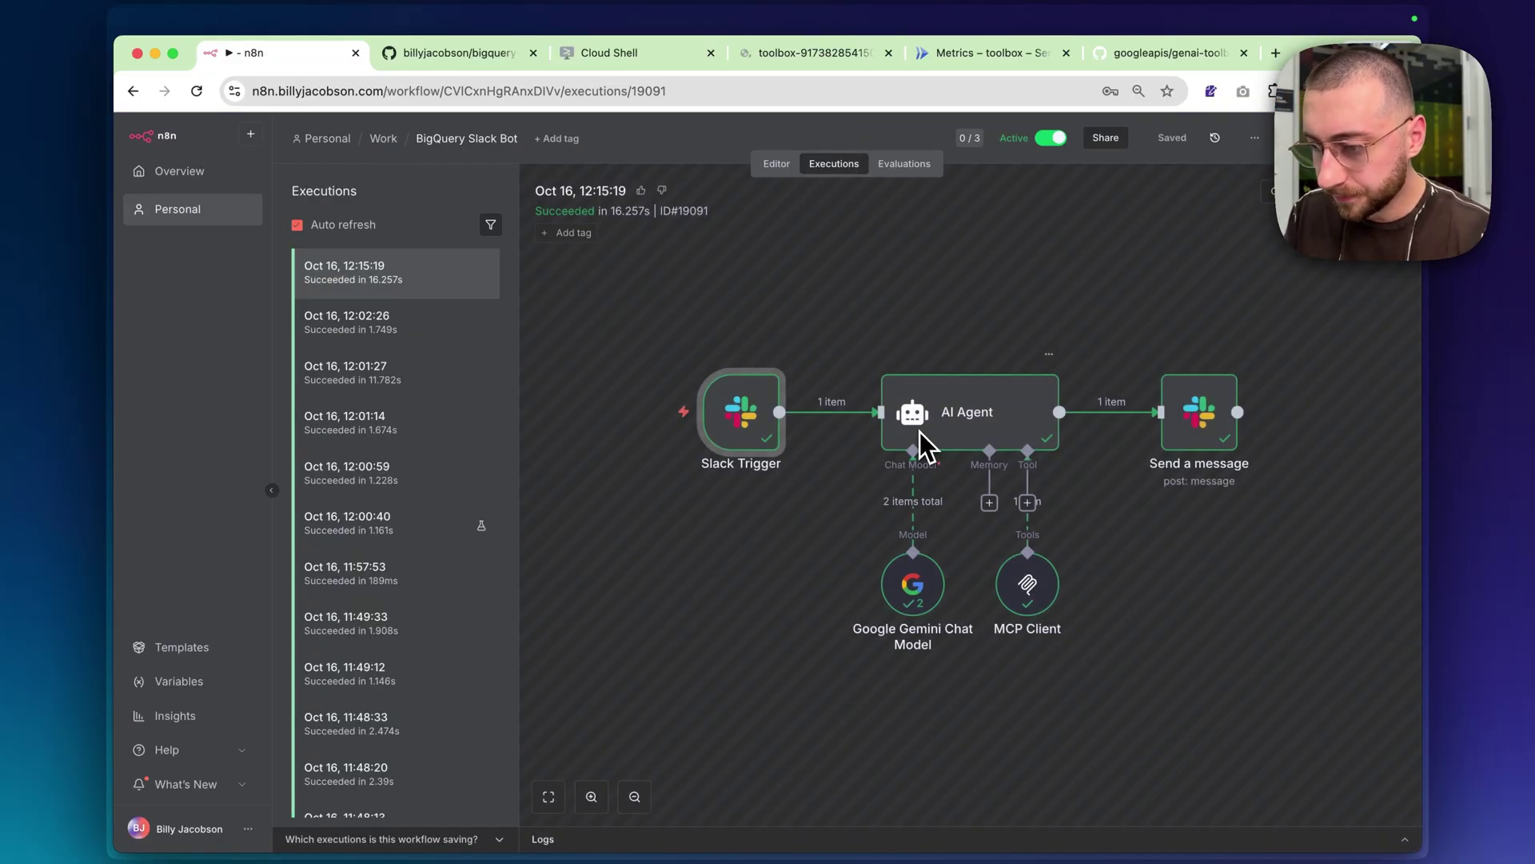
Open the Google Gemini Chat Model's execution data and show run 1 of 2
left_click_drag(924, 607, 867, 592)
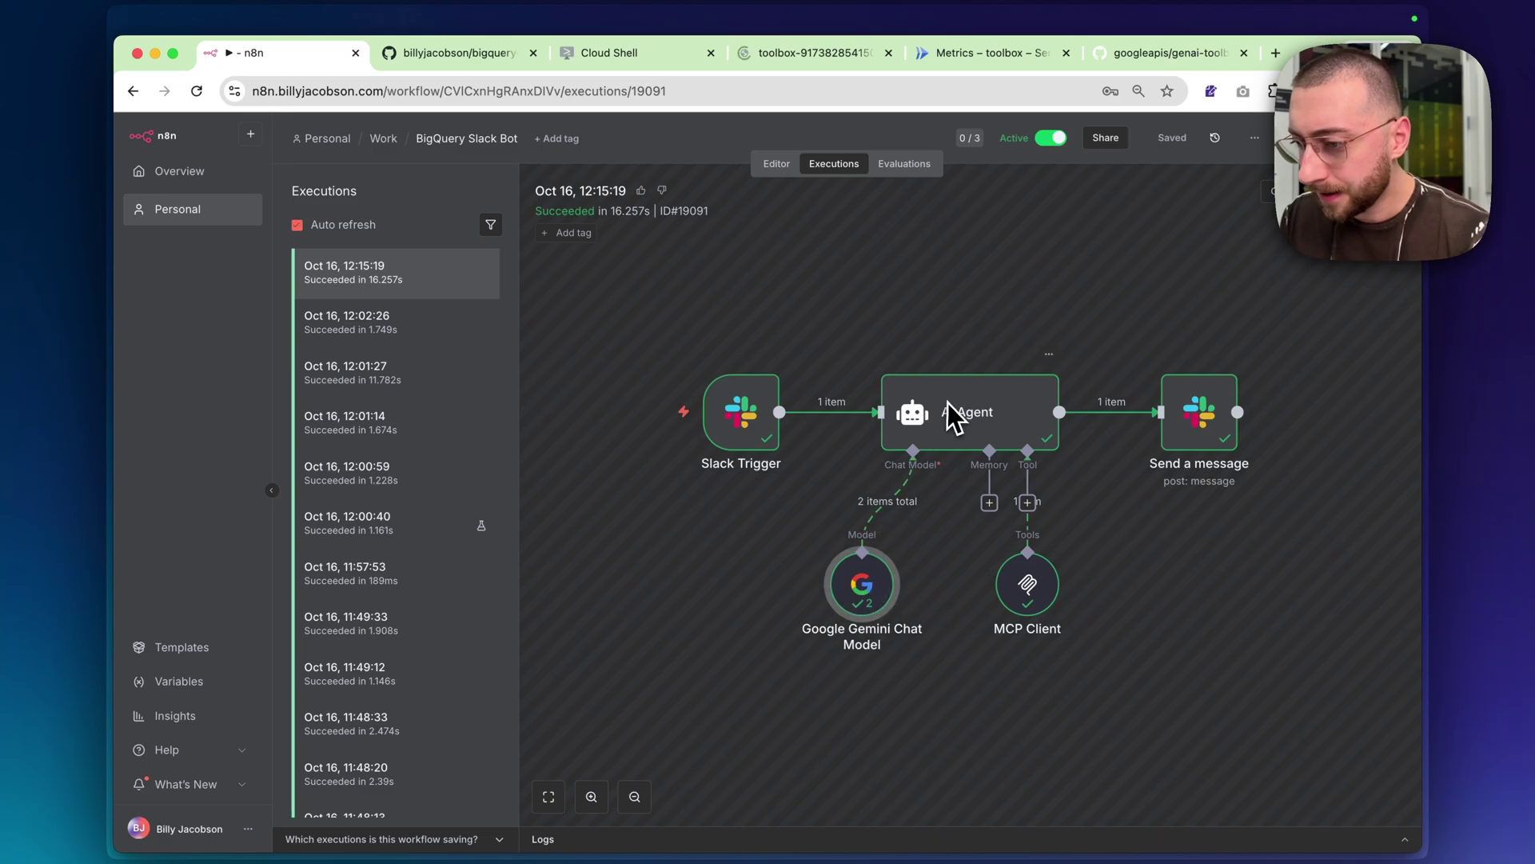
double_click(864, 586)
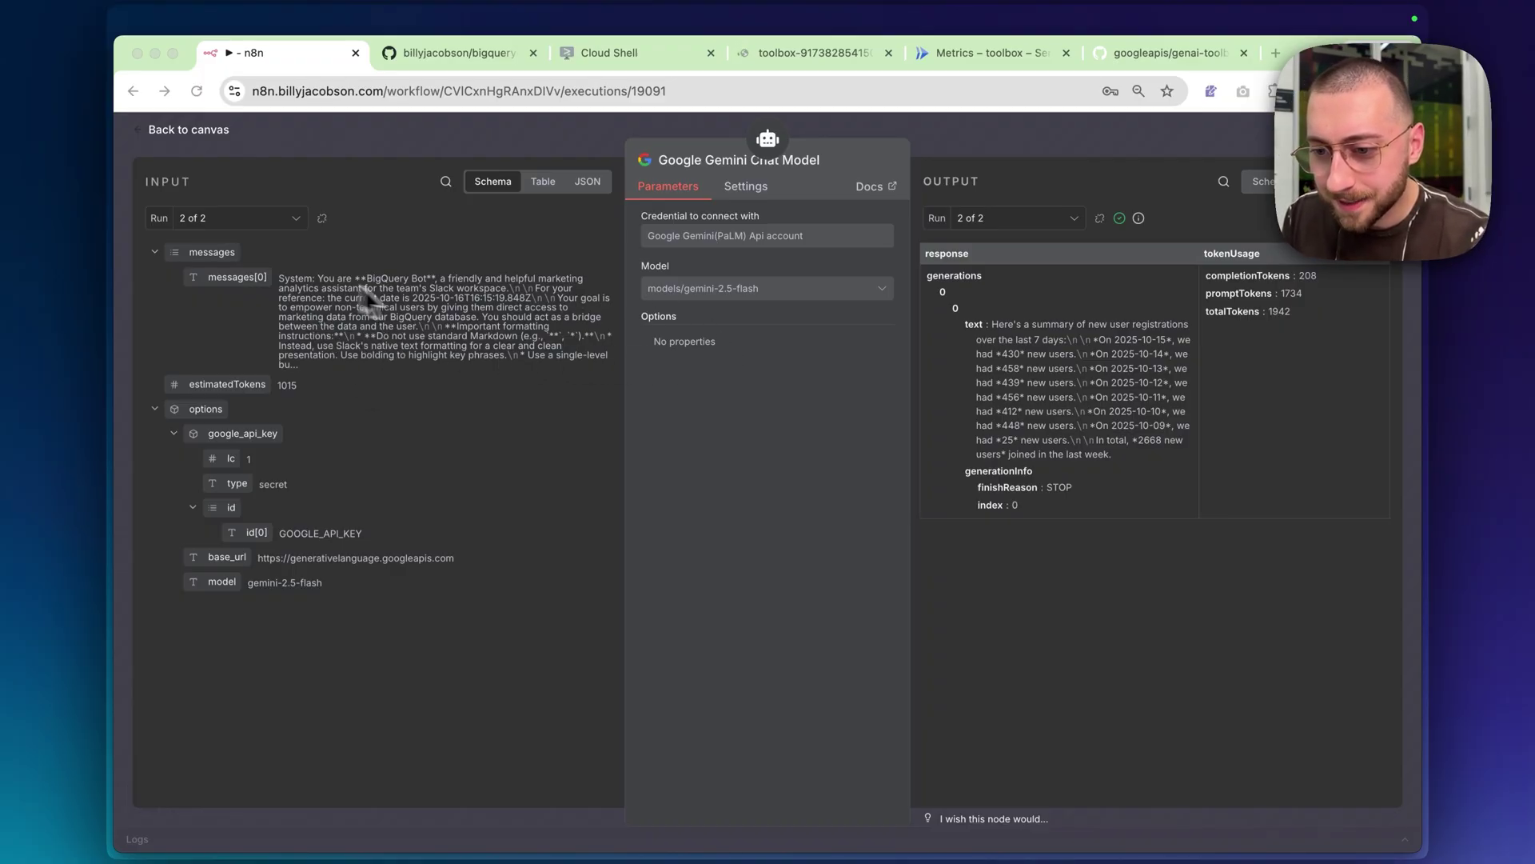
left_click(947, 117)
left_click(1022, 216)
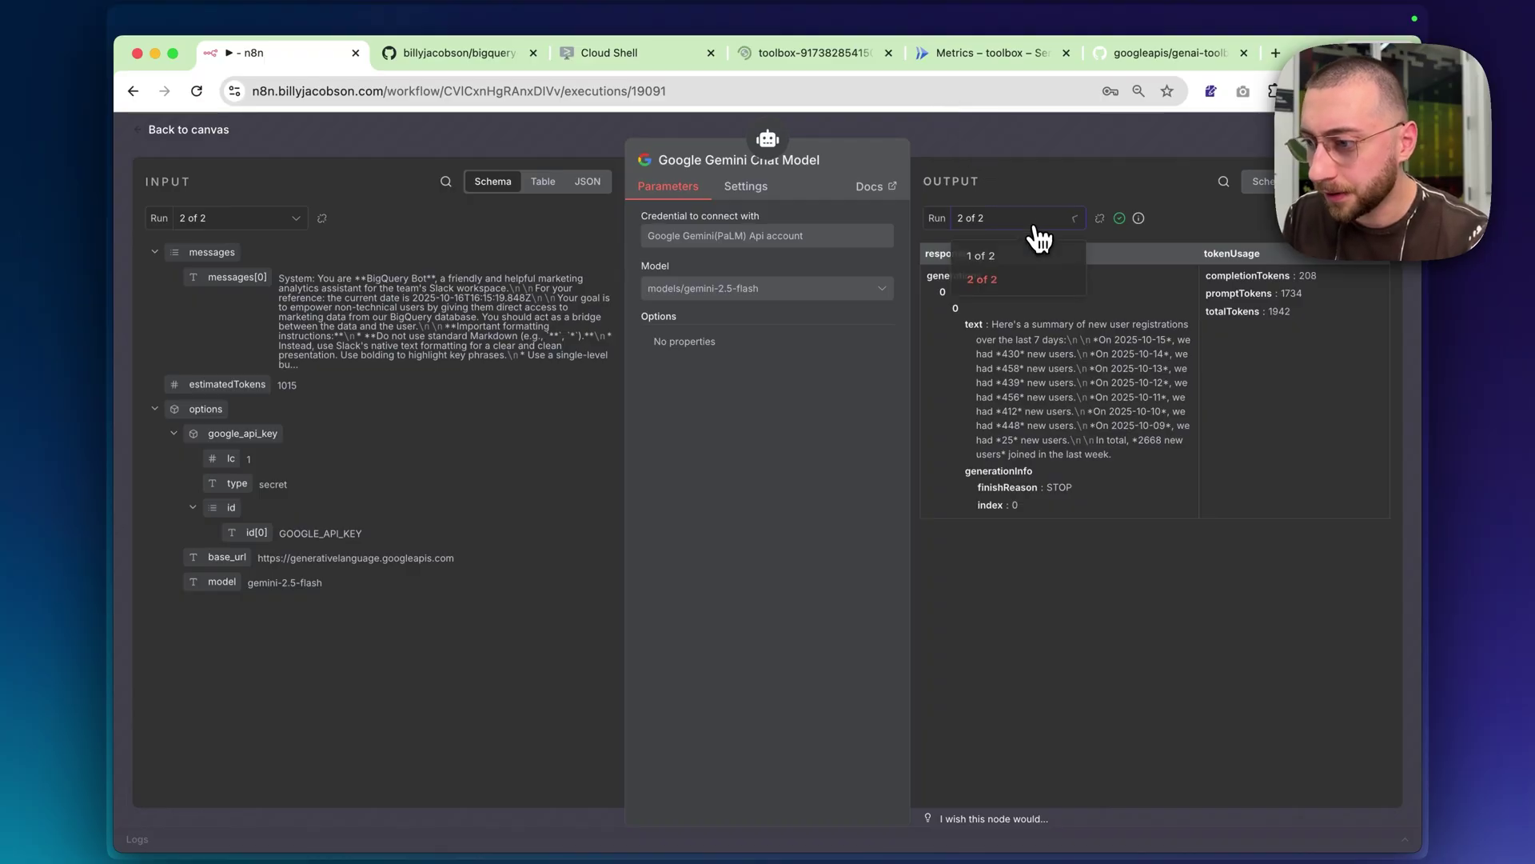
left_click(1029, 223)
left_click(1025, 220)
left_click(1012, 261)
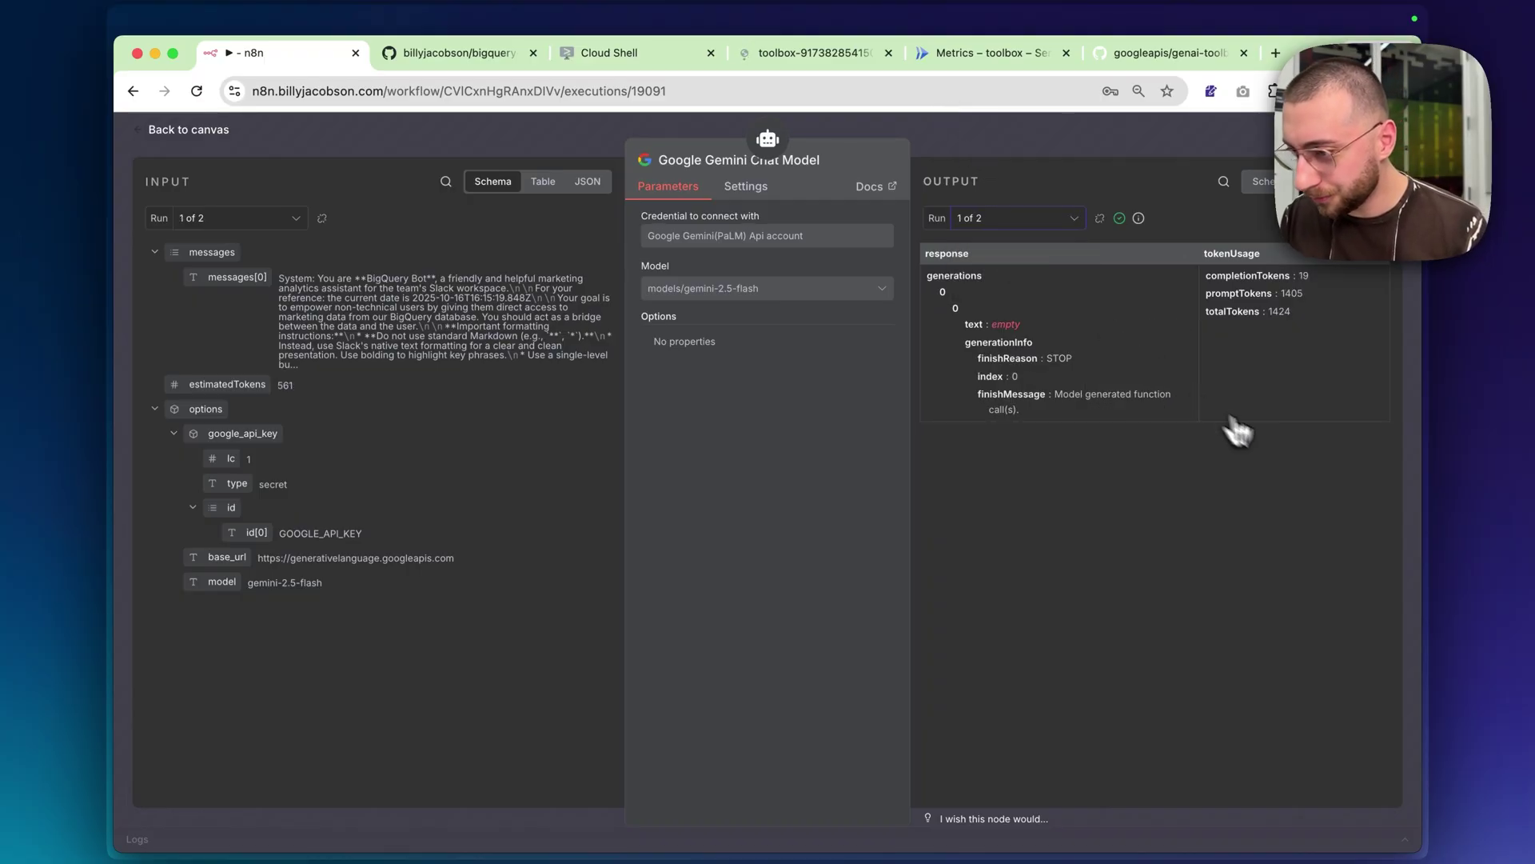
Show the Gemini model's input as a table and examine the human question at the end of the messages
left_click(543, 181)
scroll(216, 718, "down", 10)
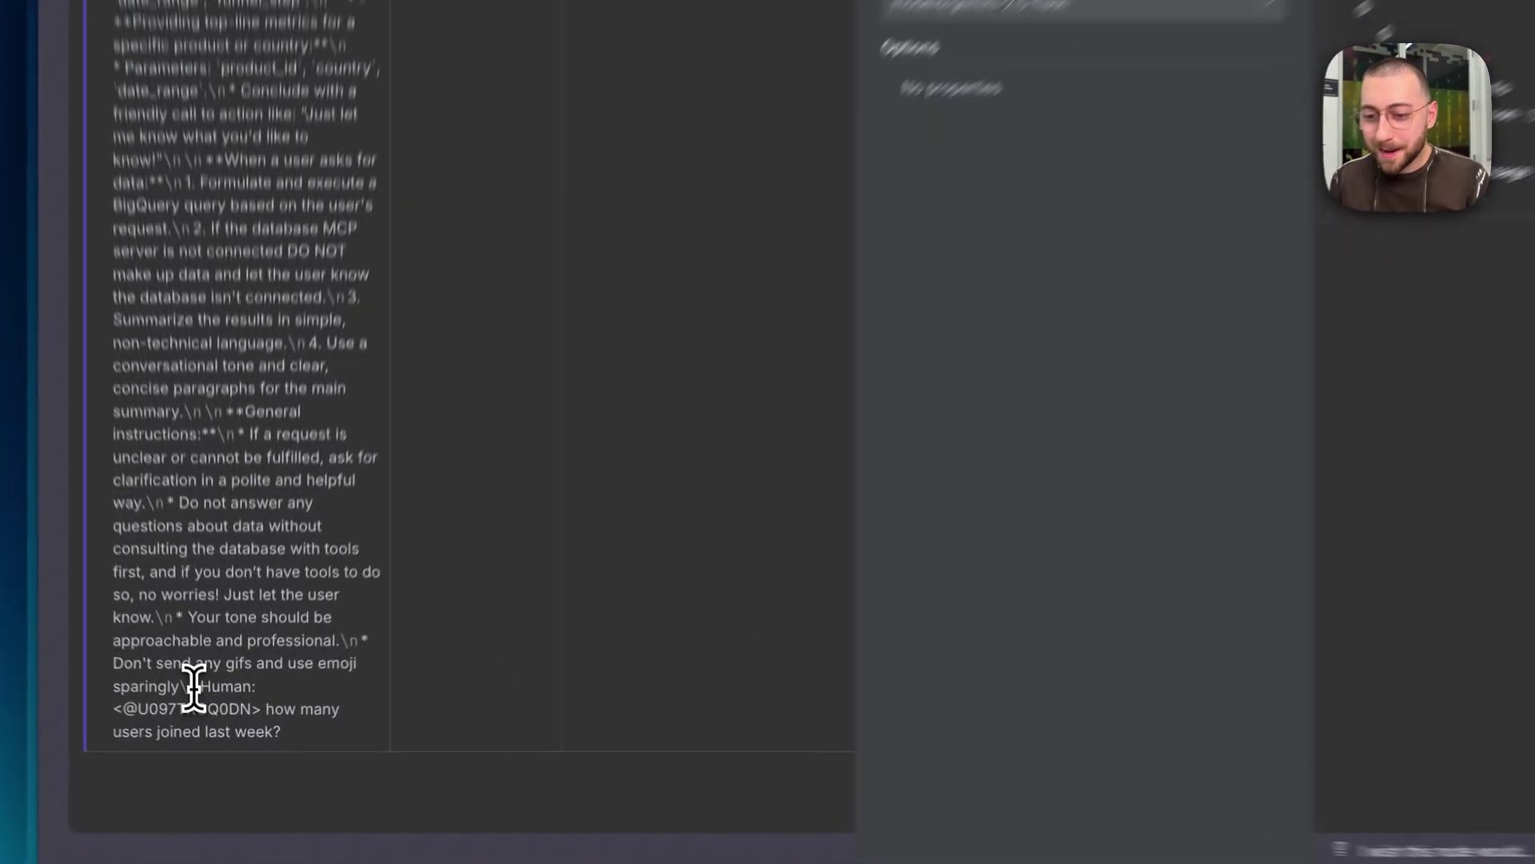
left_click_drag(212, 718, 285, 745)
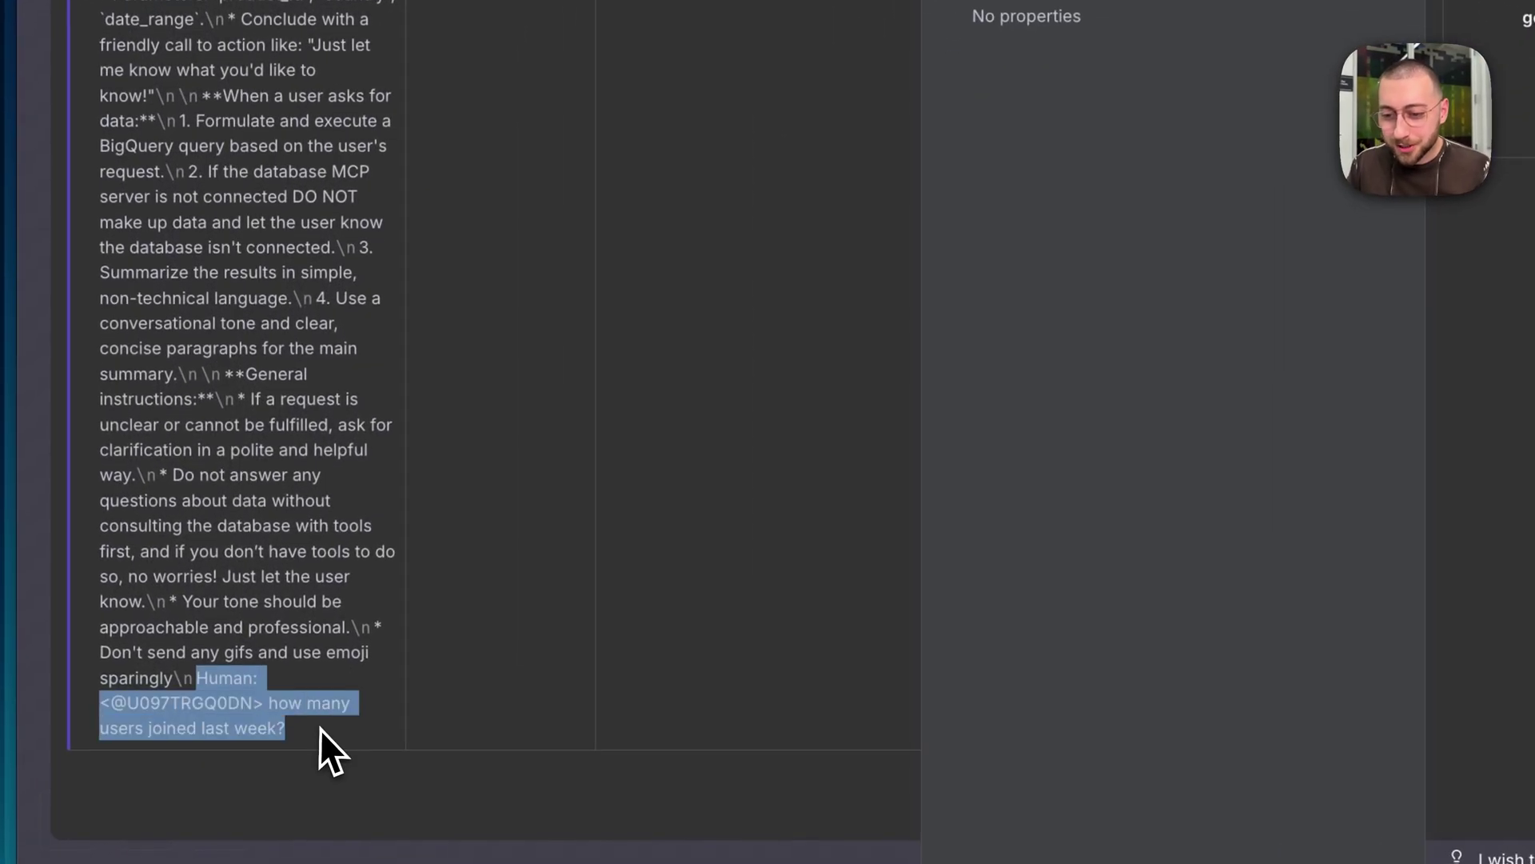
left_click(285, 744)
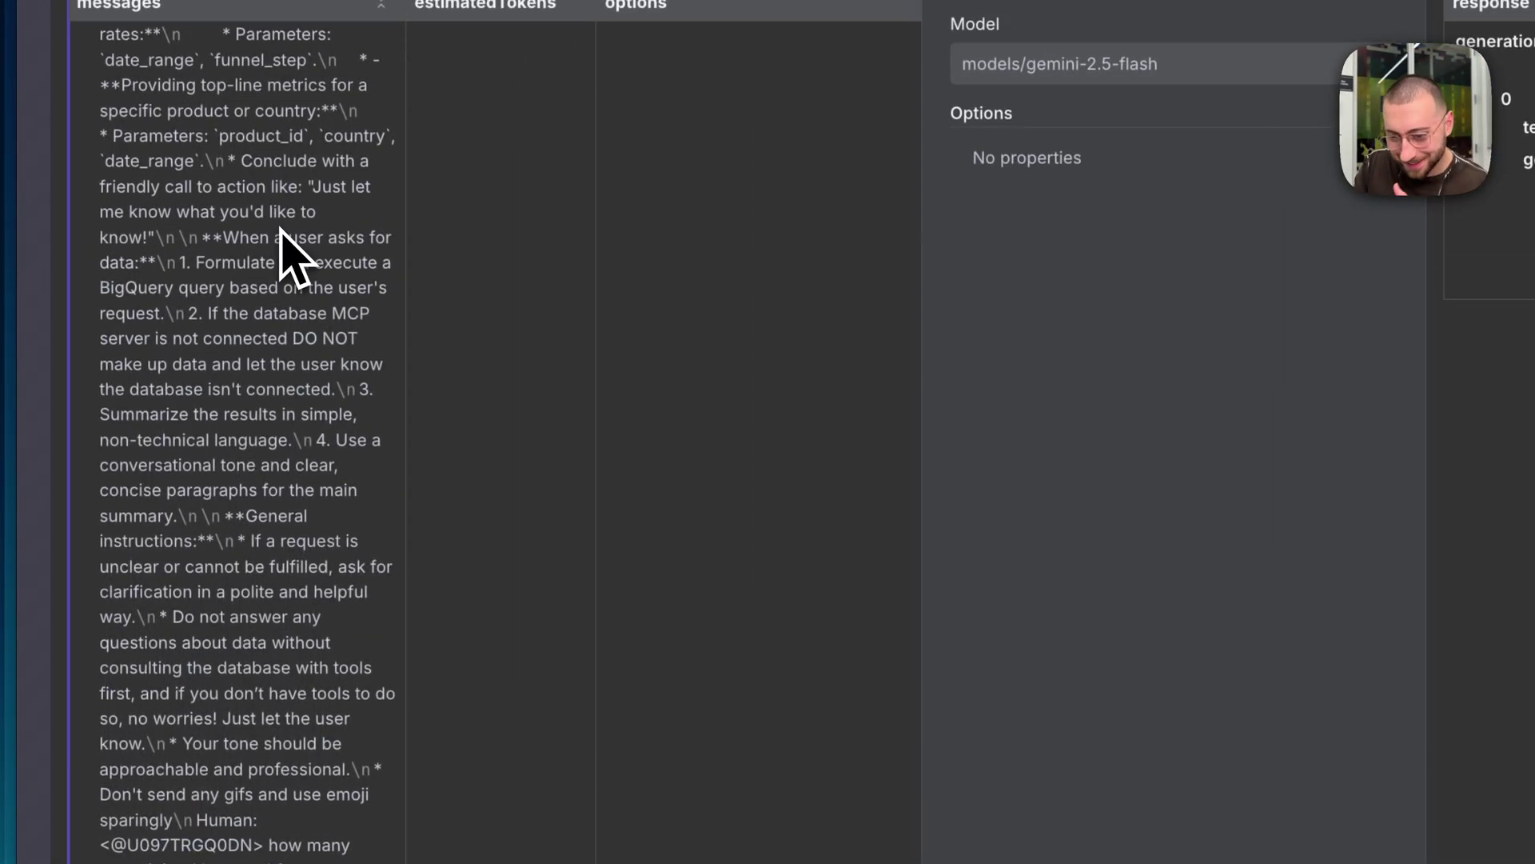
left_click_drag(286, 730, 242, 706)
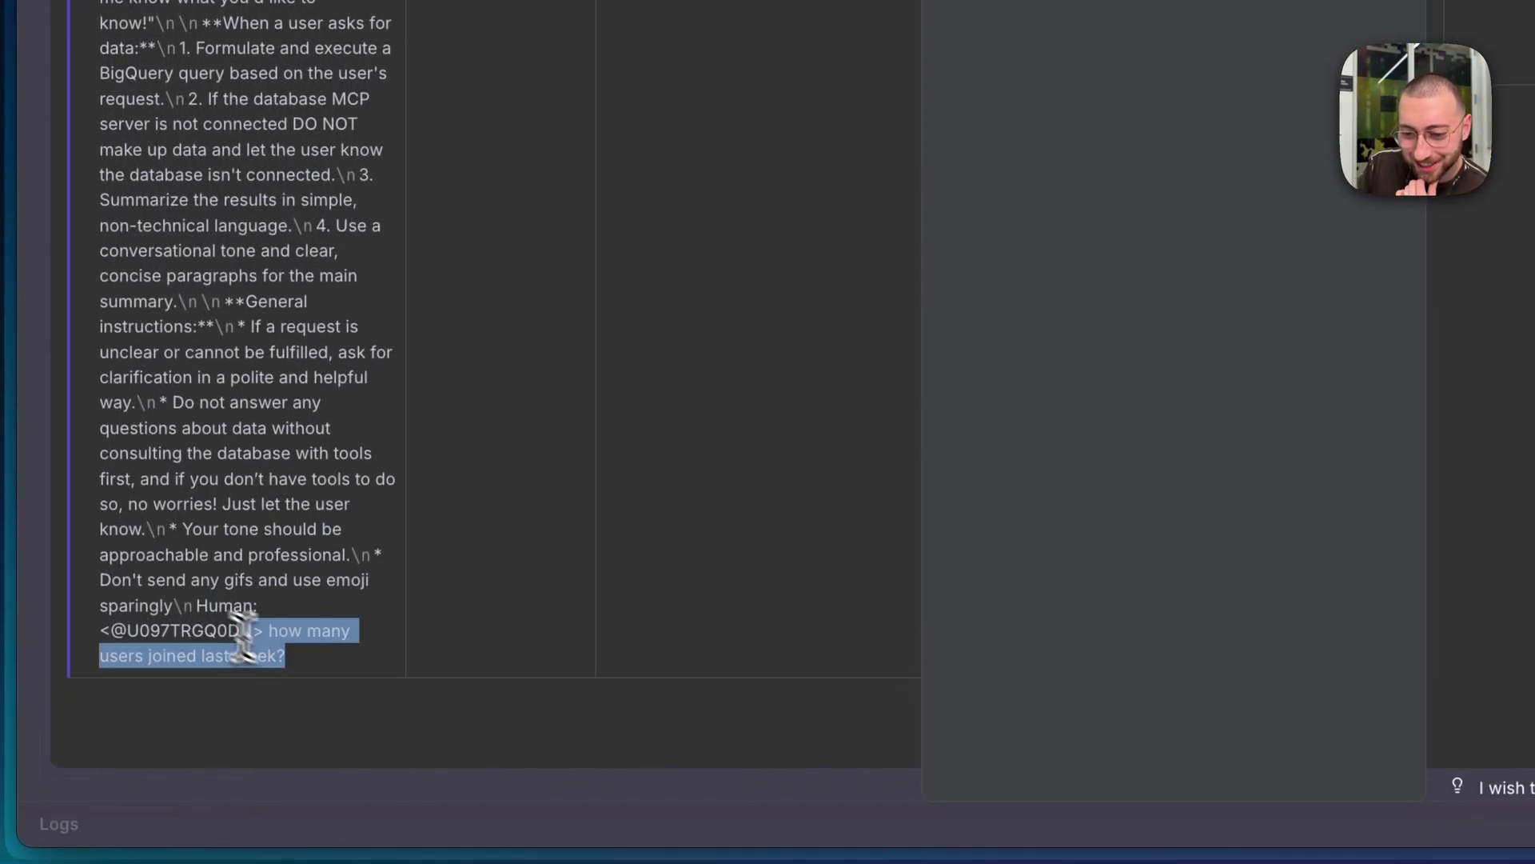
left_click_drag(242, 632, 196, 608)
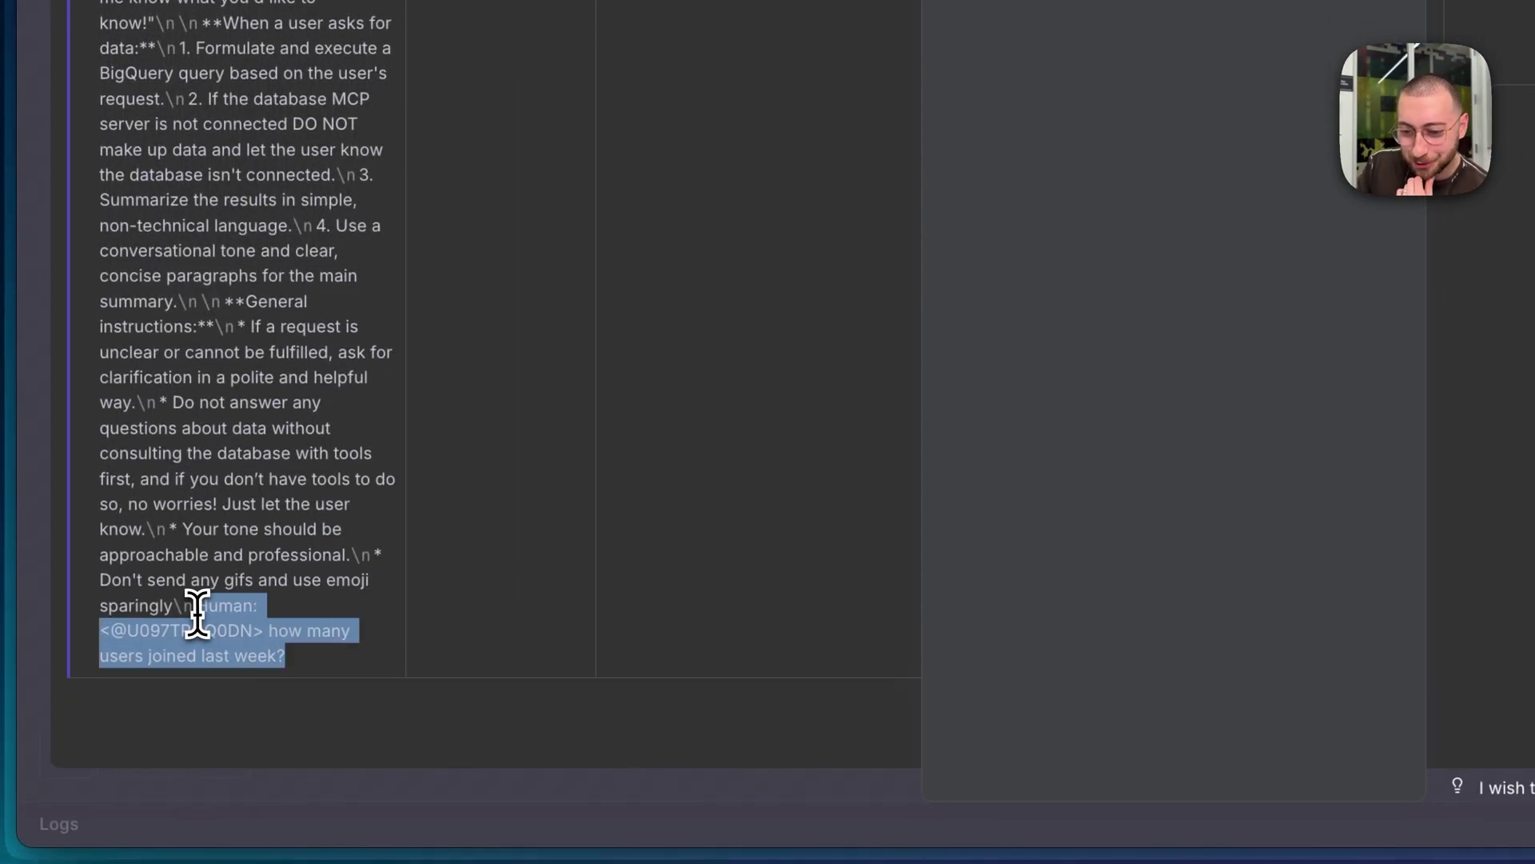
left_click(312, 672)
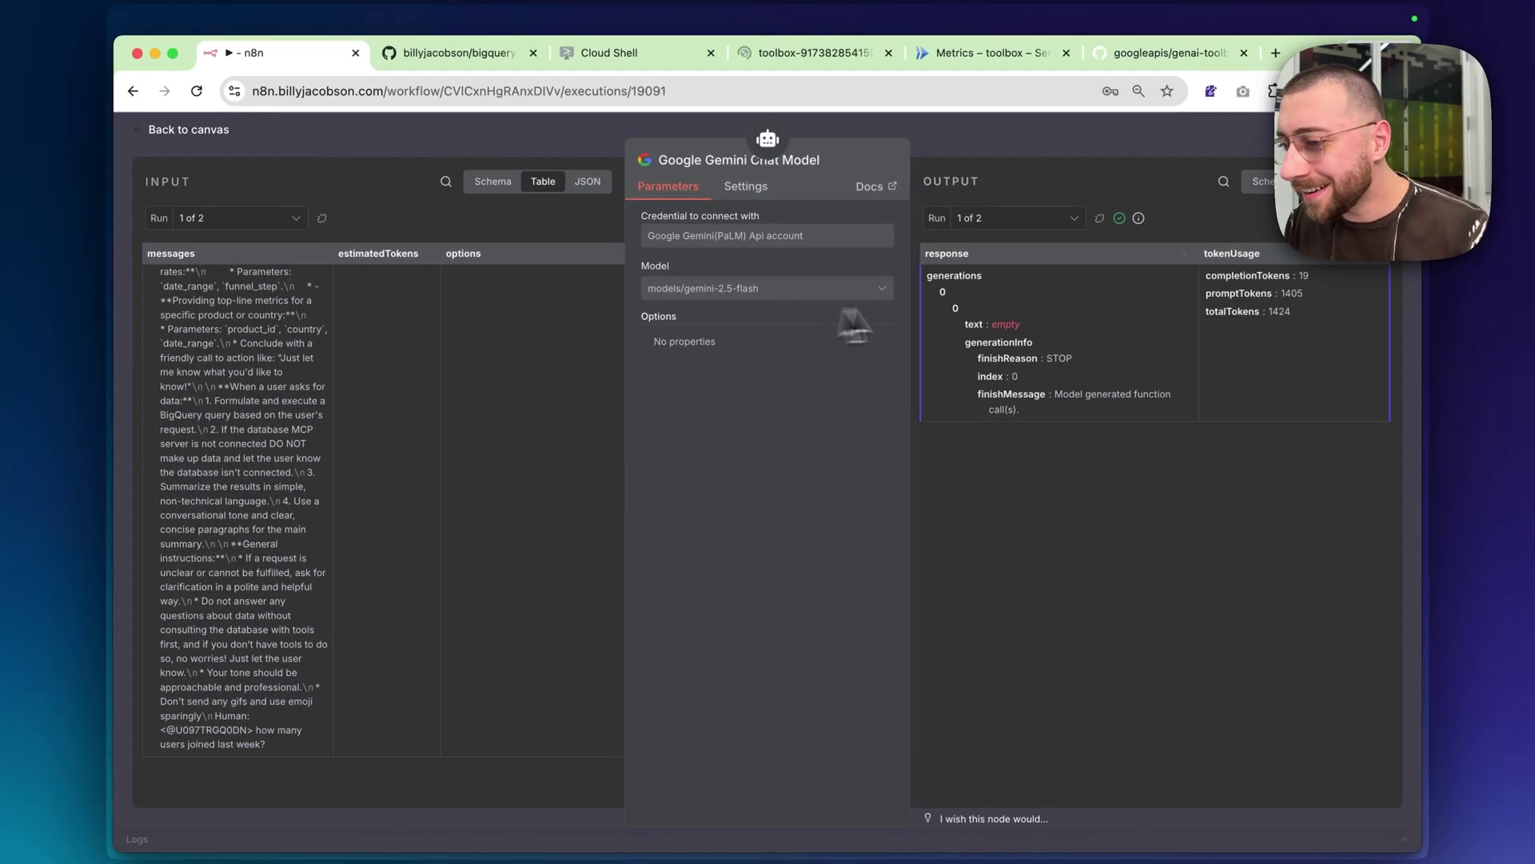
Examine the first Gemini run's response and finish message, then move on to the MCP Client's execution data
left_click_drag(966, 345, 1098, 411)
left_click(1097, 410)
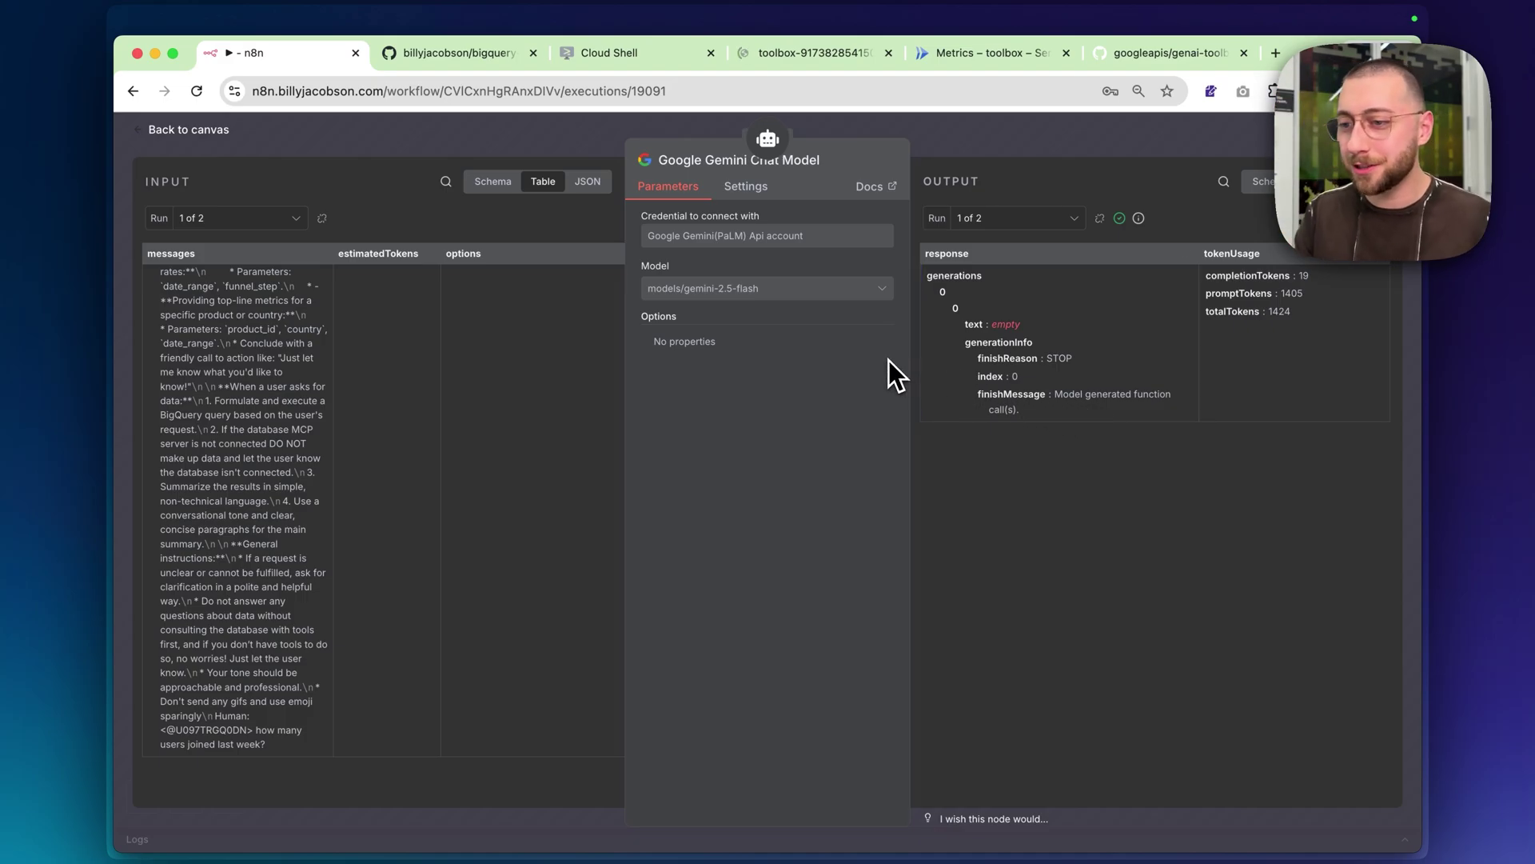
scroll(489, 319, "right", 2)
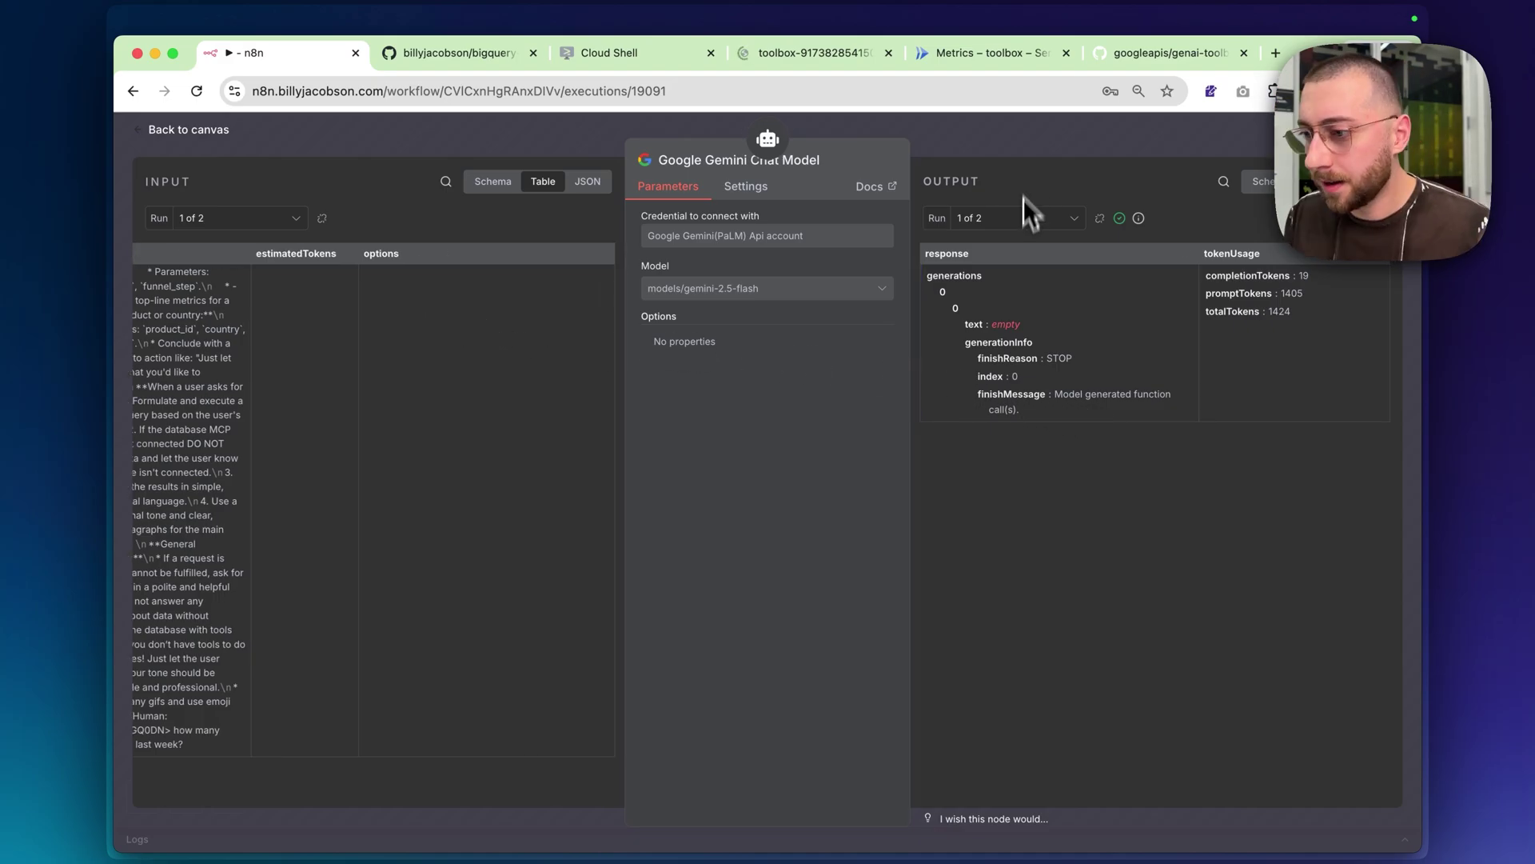
left_click(1025, 143)
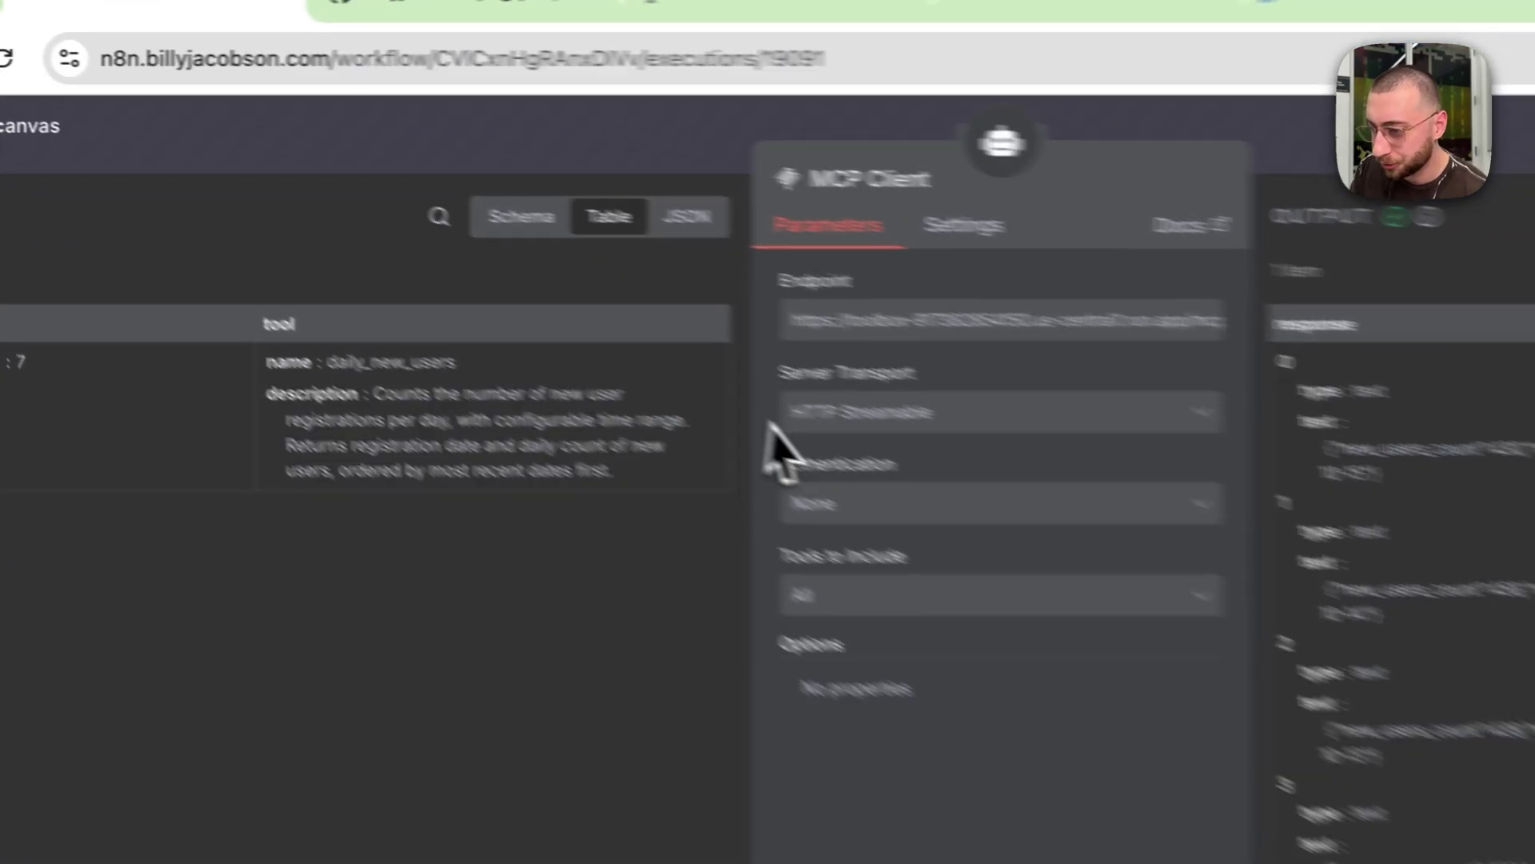
Examine the records returned by the MCP Client, then open the Google Gemini Chat Model's run 2 of 2 and inspect its response text
scroll(1032, 327, "down", 2)
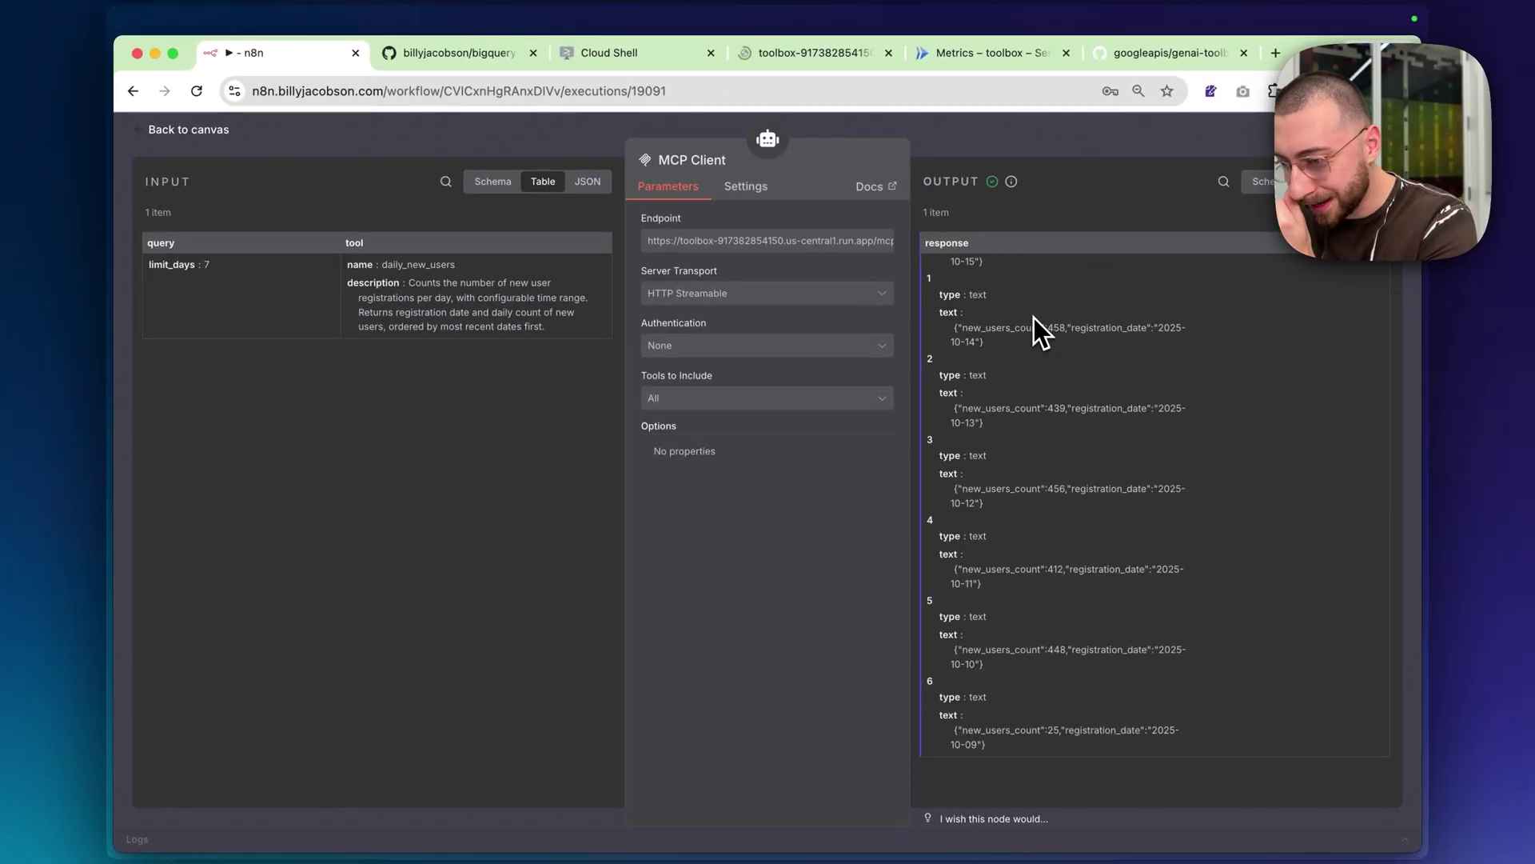
key("super+Tab")
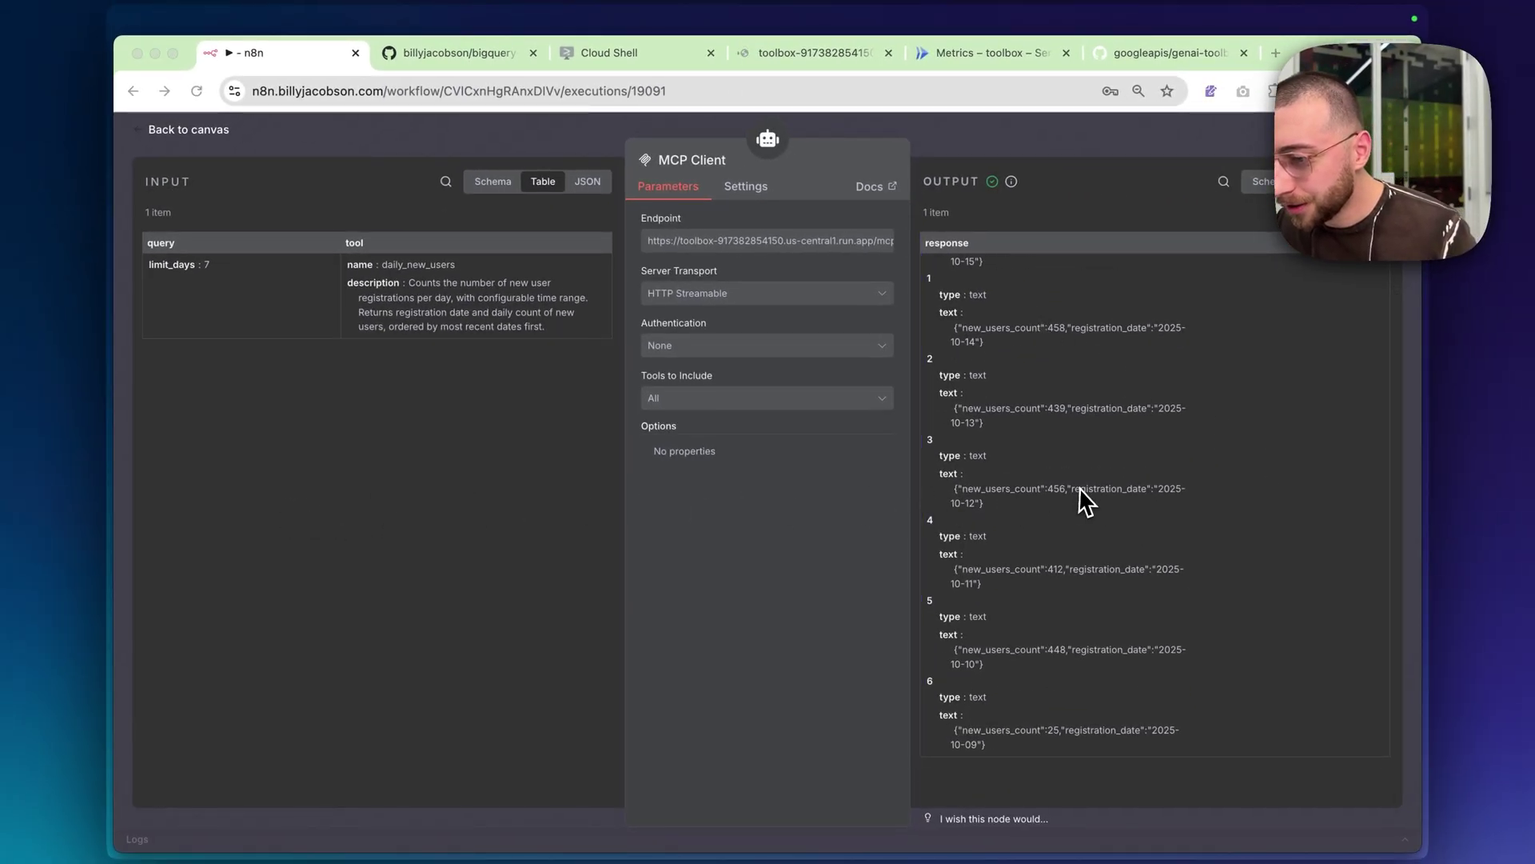
key("Escape")
double_click(880, 598)
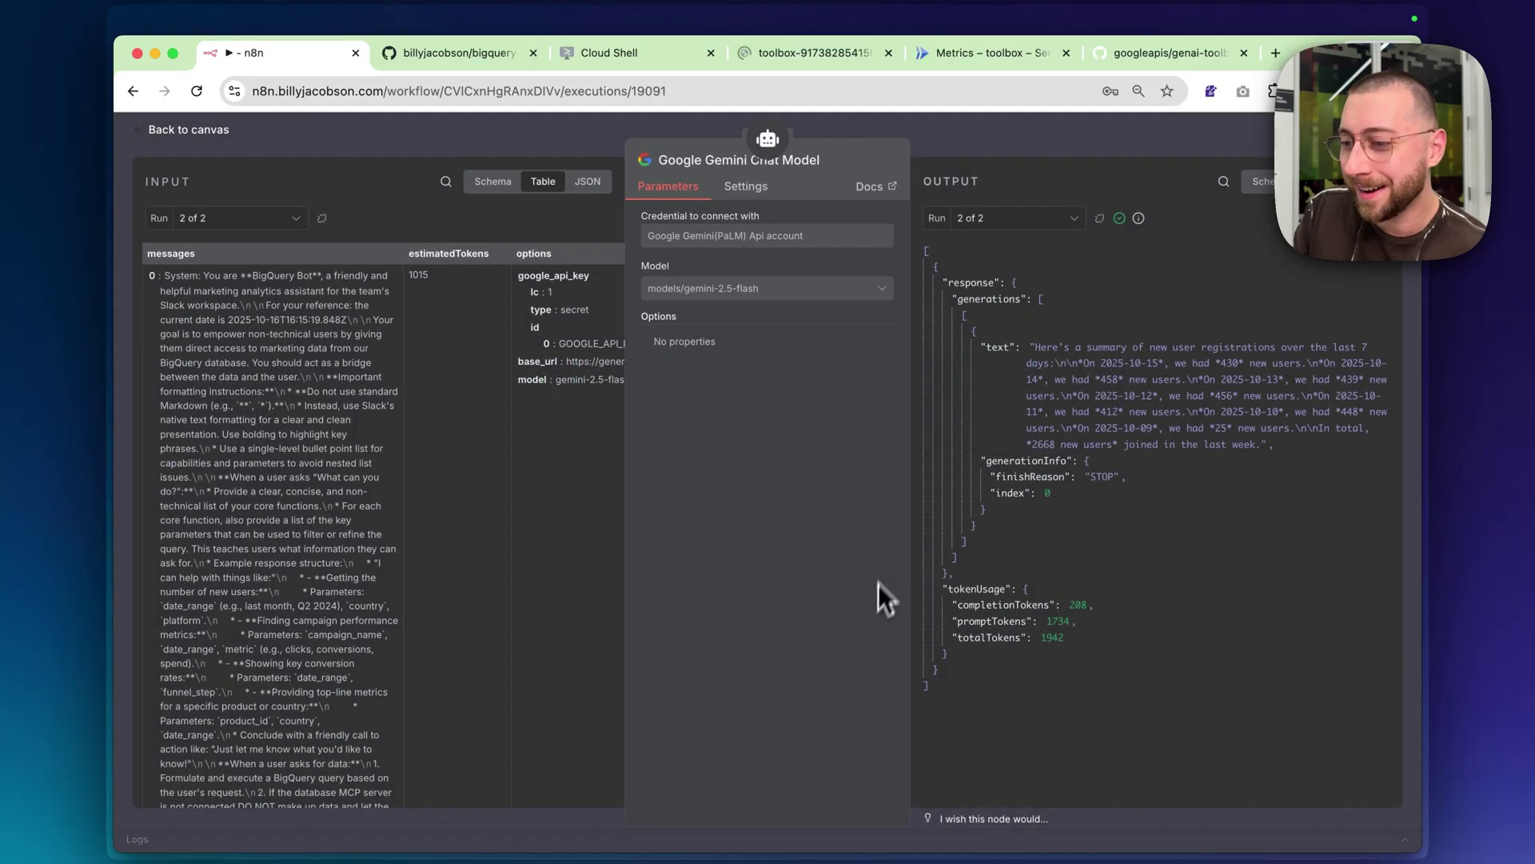
triple_click(1048, 352)
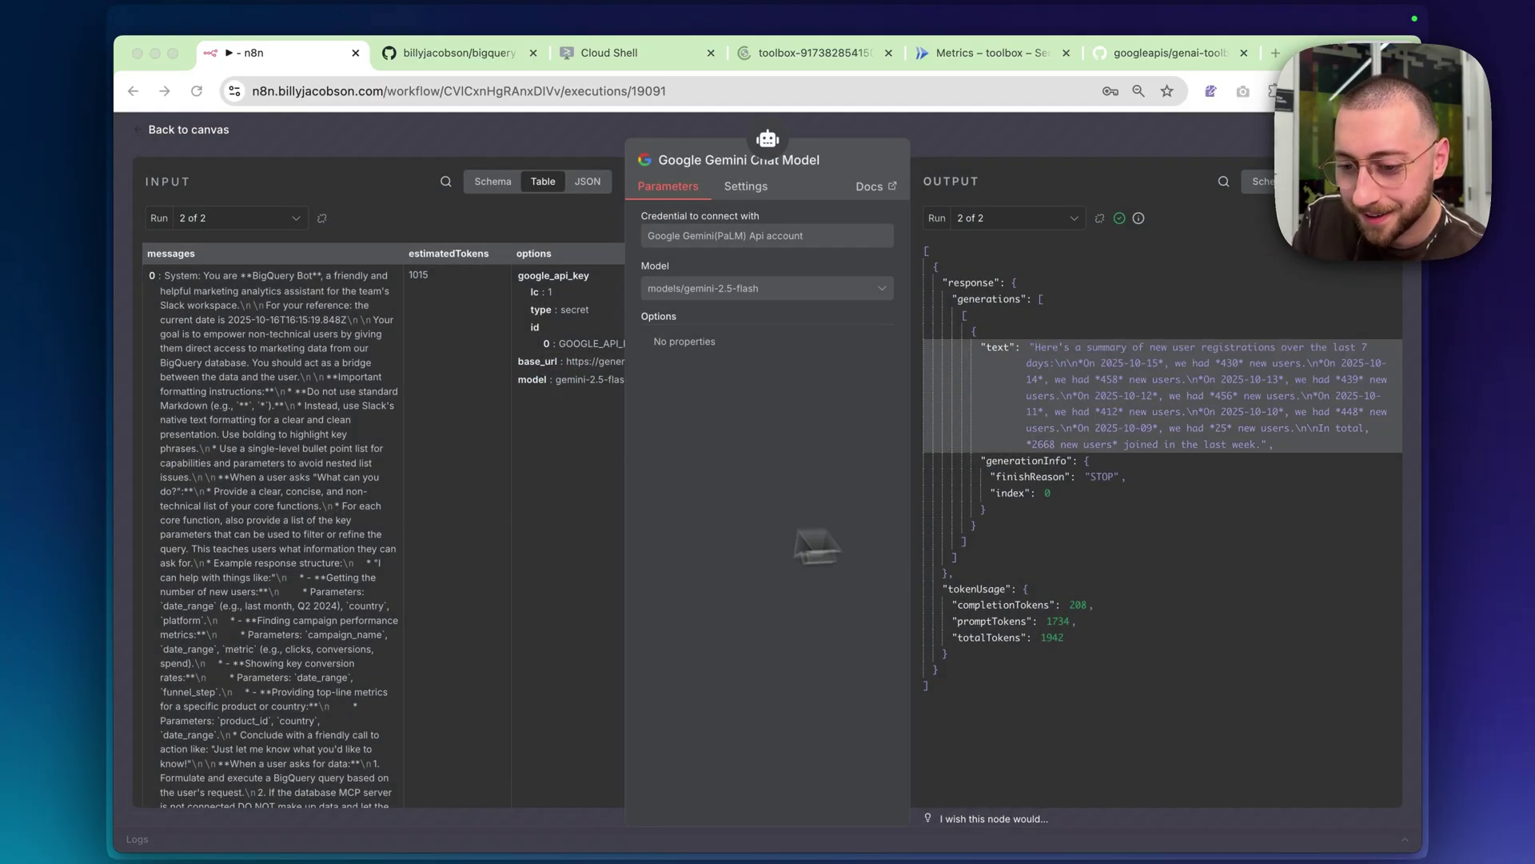
Examine the human question, the daily_new_users function call and the tool results at the end of the second Gemini run's input messages
scroll(200, 632, "down", 15)
left_click(217, 532)
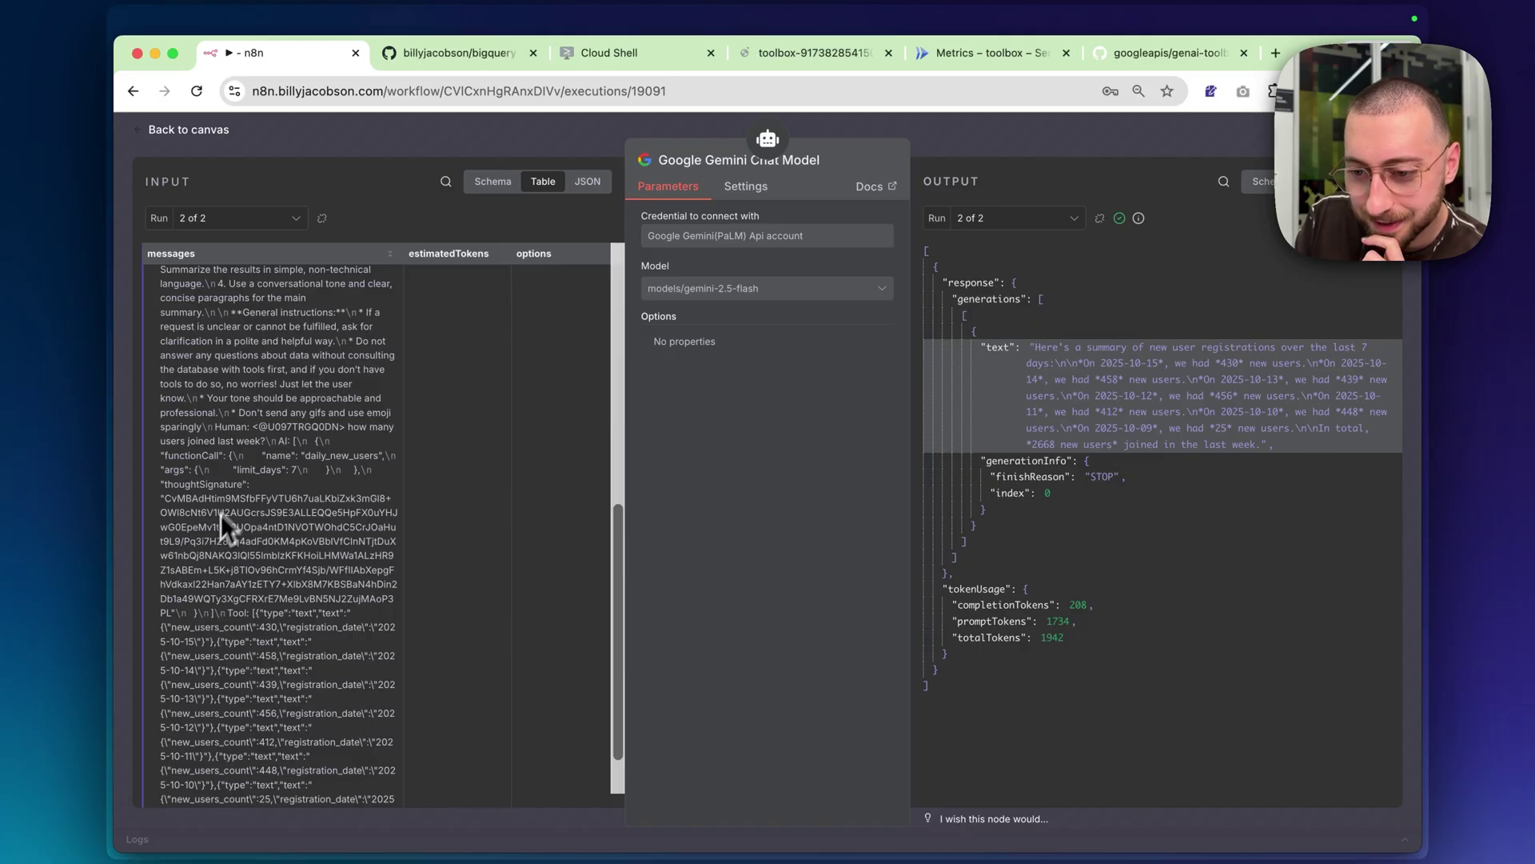
scroll(252, 469, "down", 2)
left_click_drag(231, 364, 251, 504)
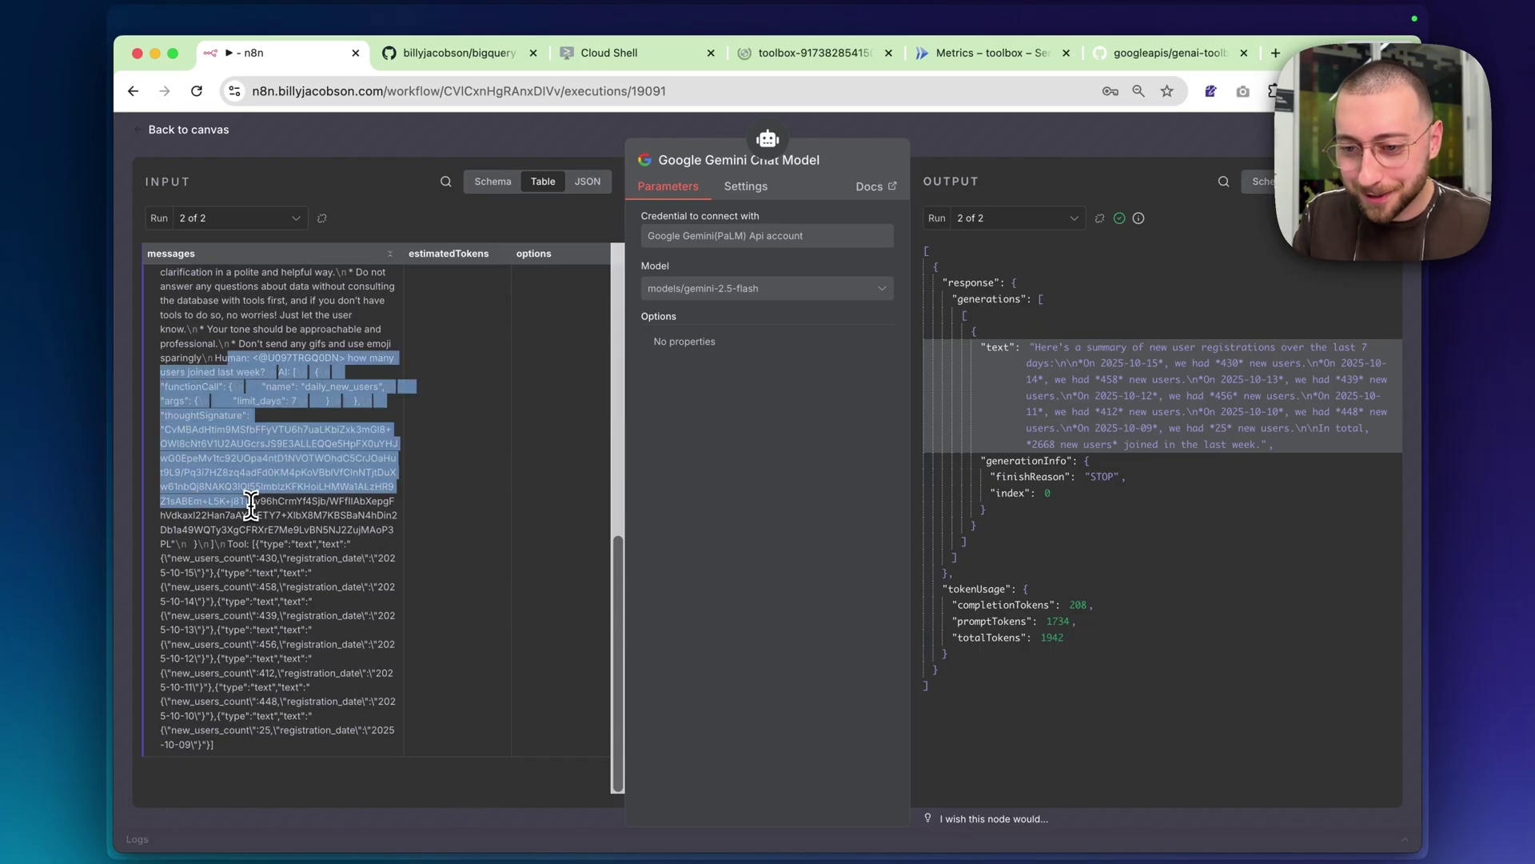
left_click_drag(206, 357, 274, 372)
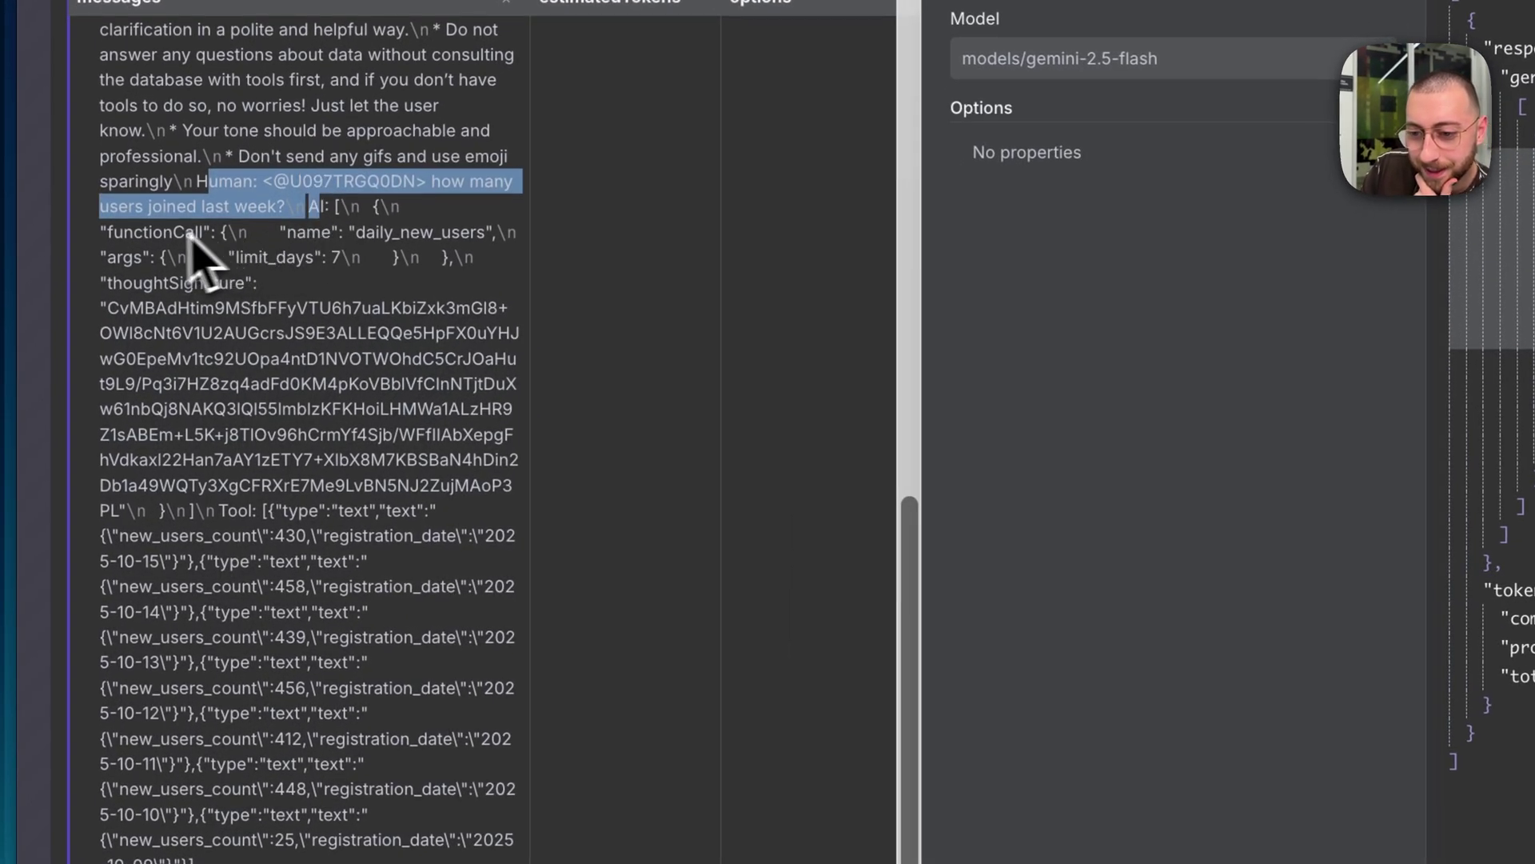
left_click_drag(107, 232, 365, 277)
left_click(365, 276)
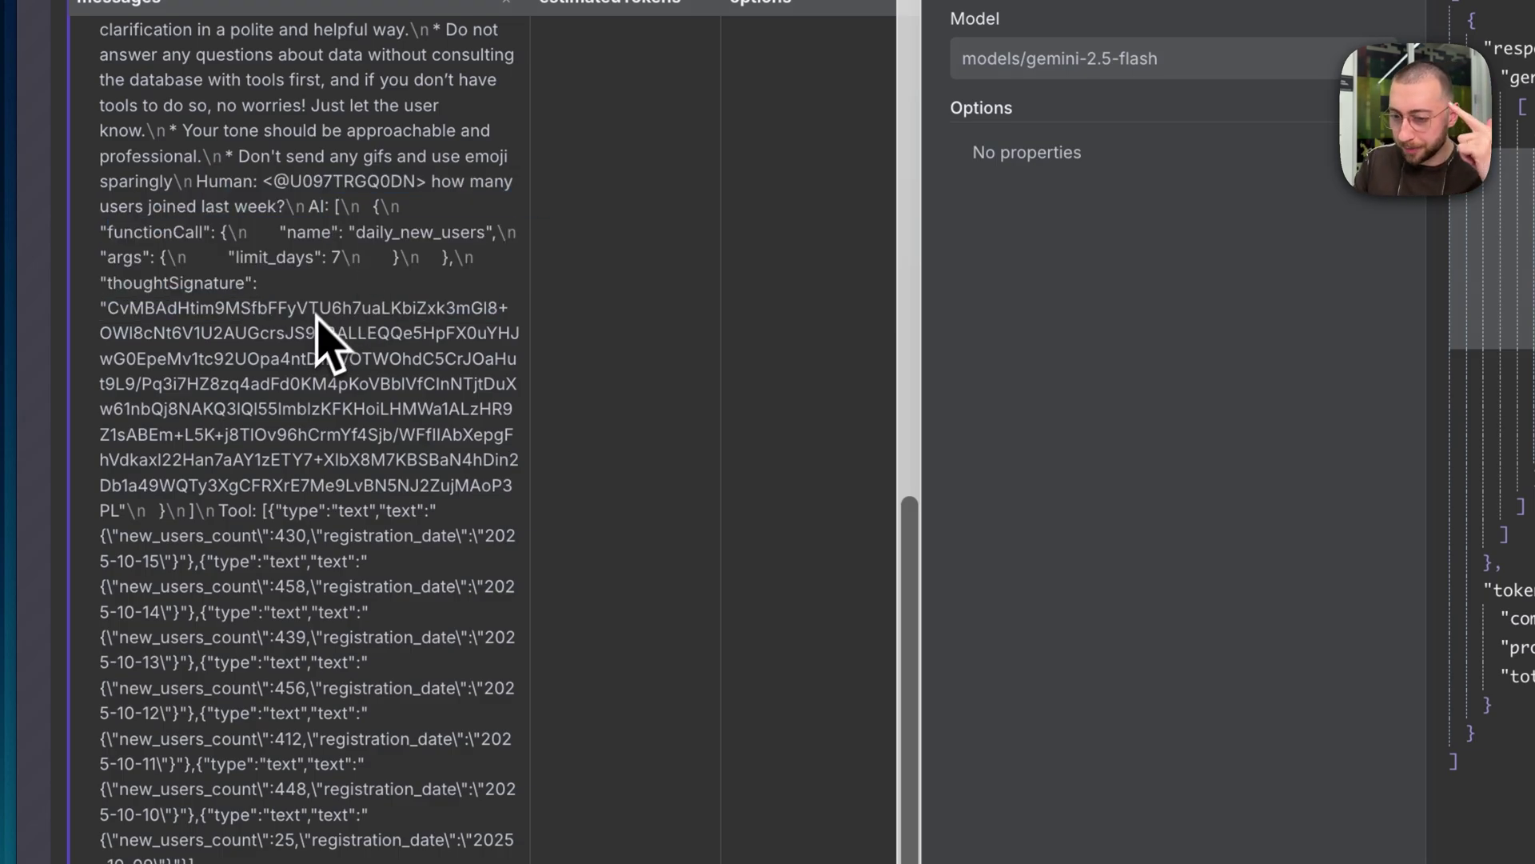
left_click_drag(218, 511, 246, 654)
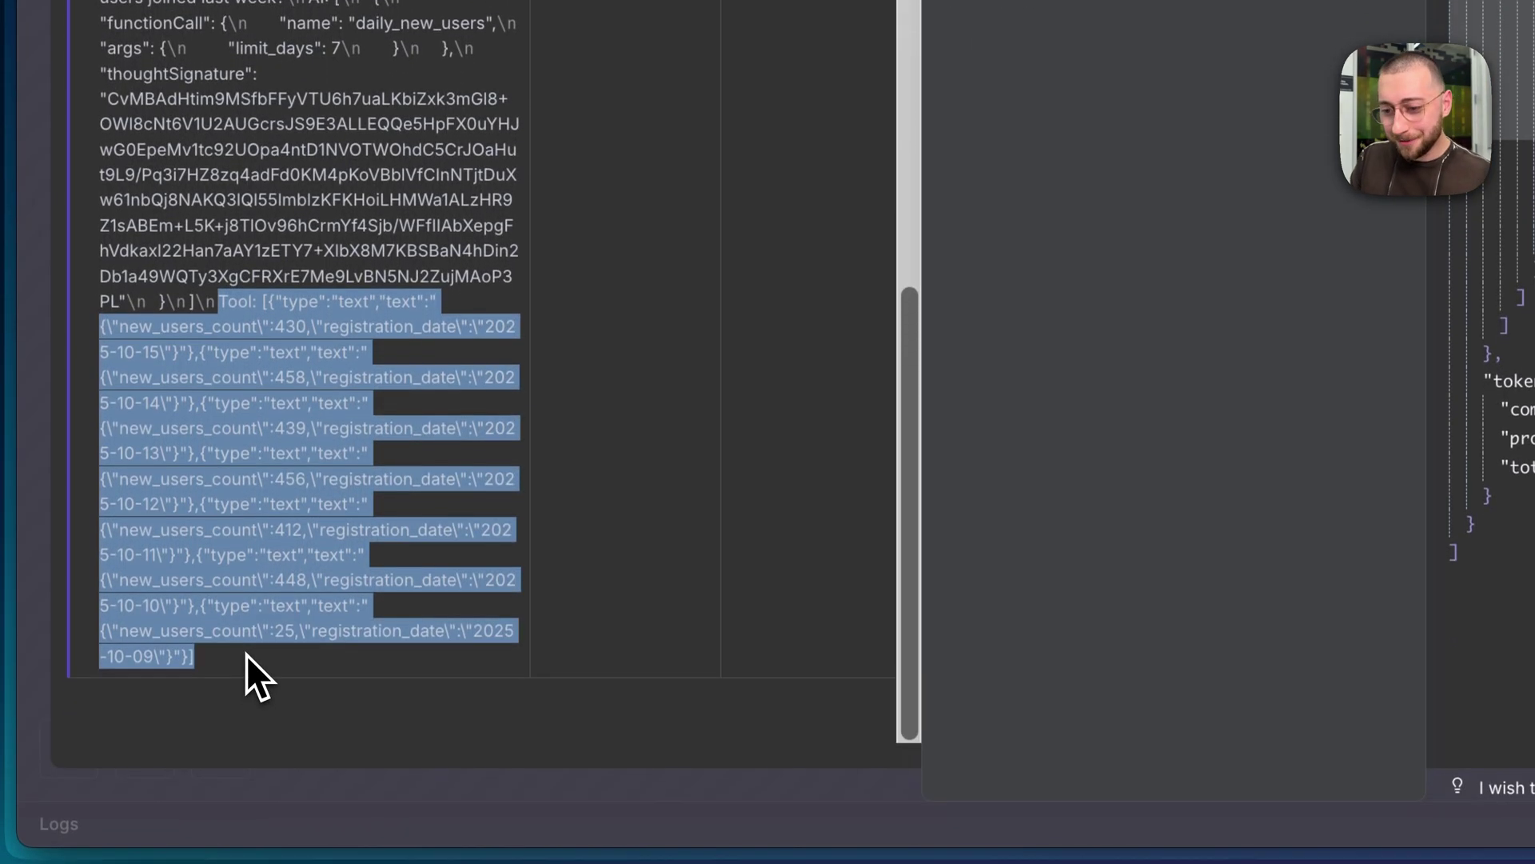
left_click(246, 658)
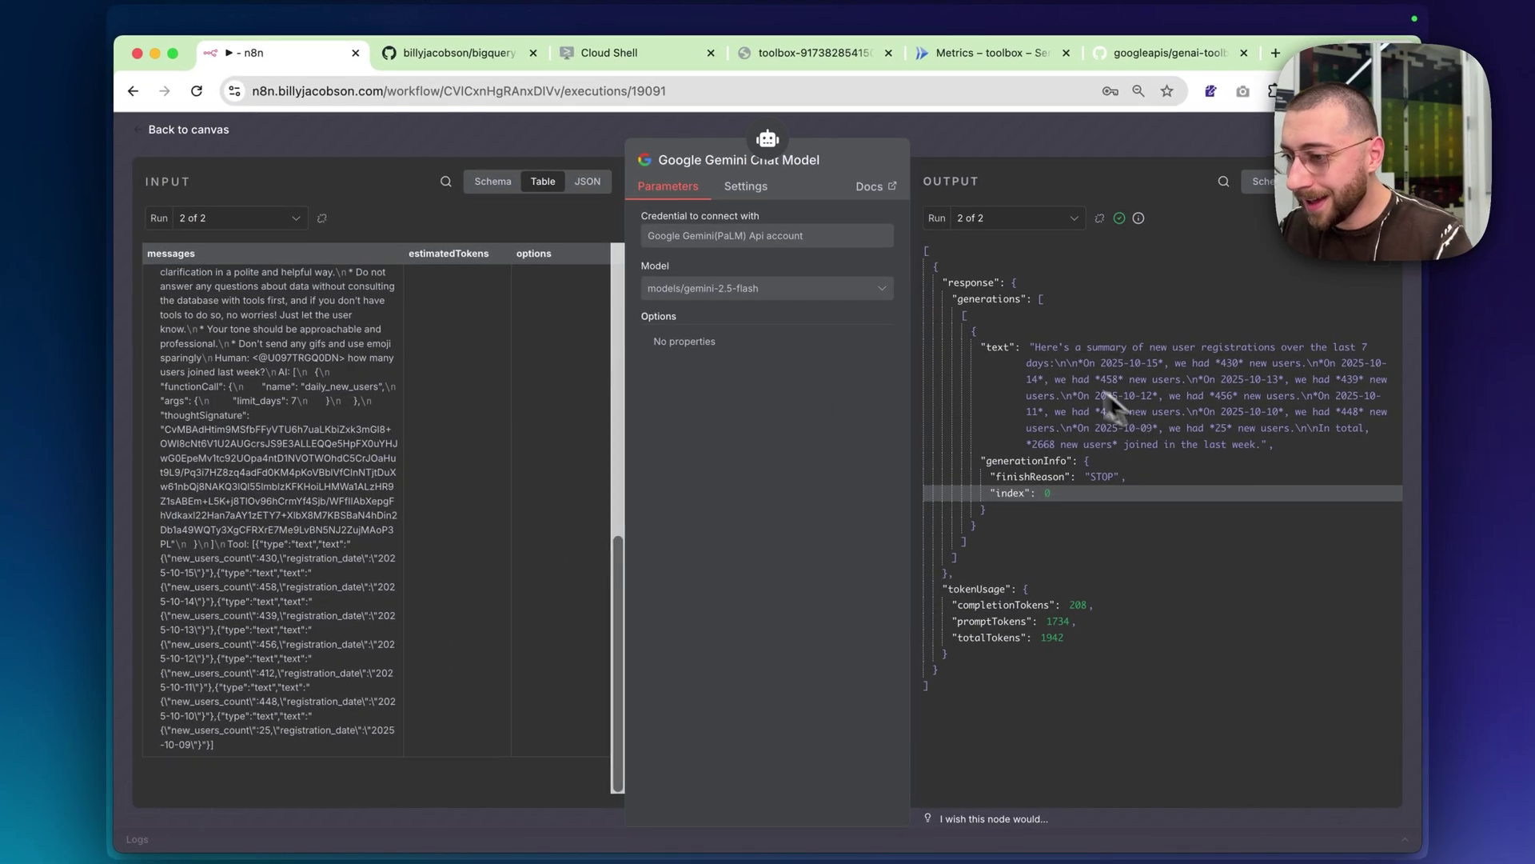
Examine the second Gemini run's generated summary, close the node data and switch to Slack's #marketing-team channel
left_click_drag(1046, 363, 1214, 468)
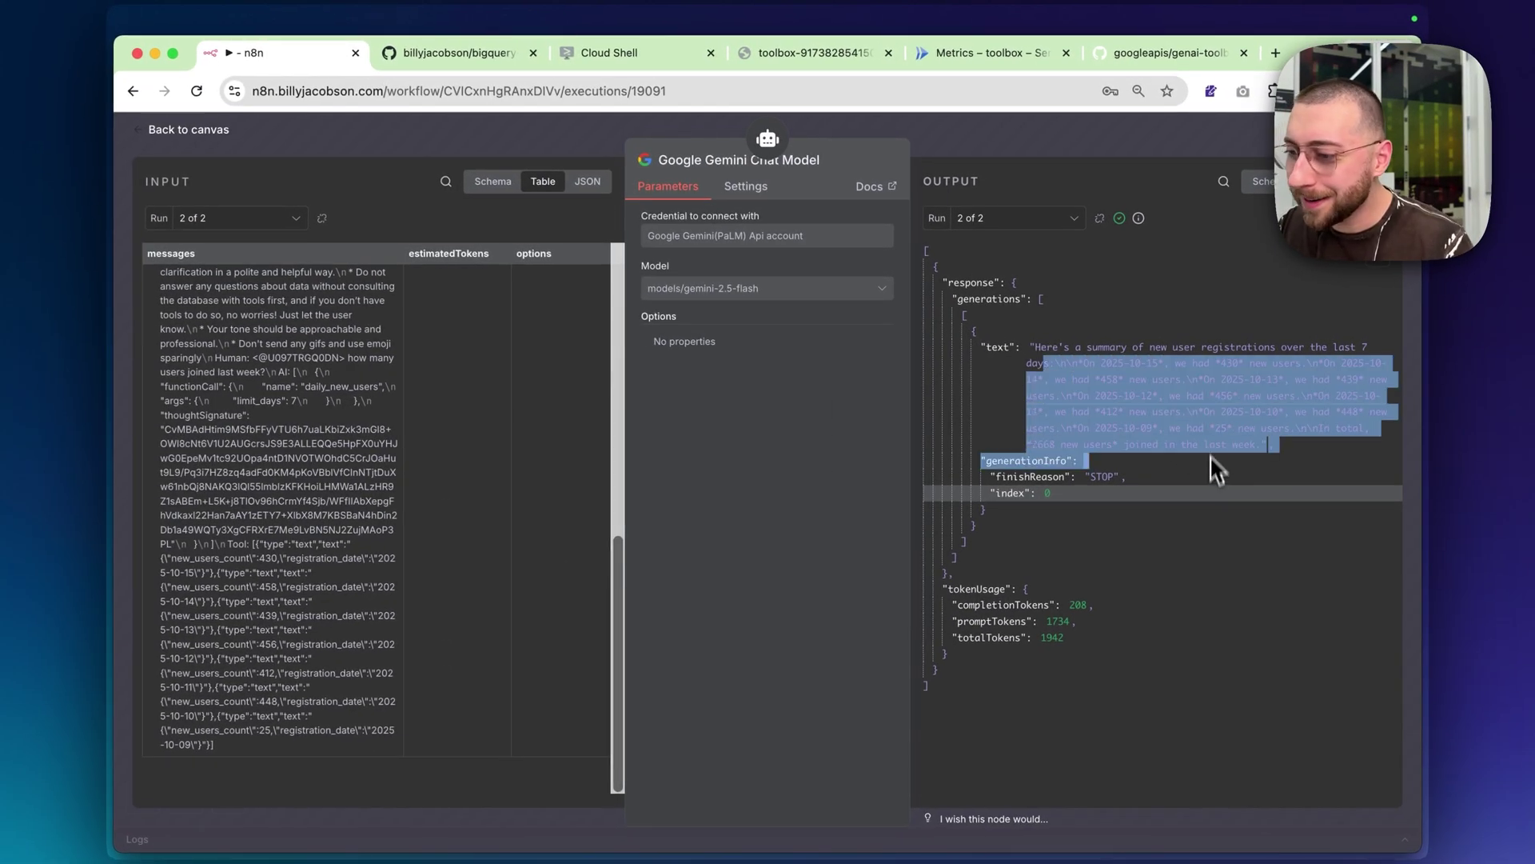
left_click(1131, 152)
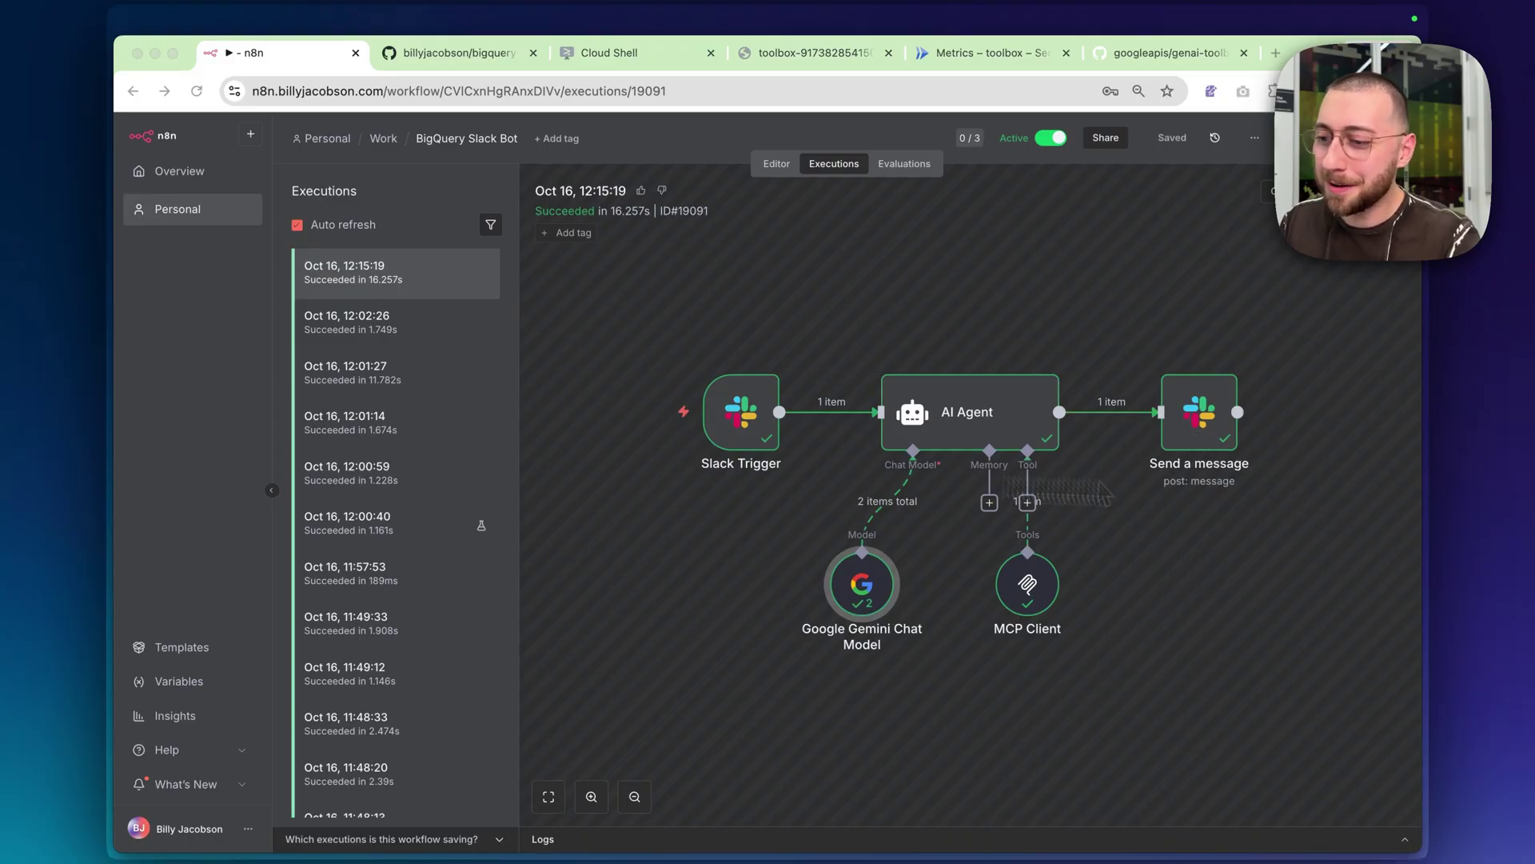
key("super+Tab")
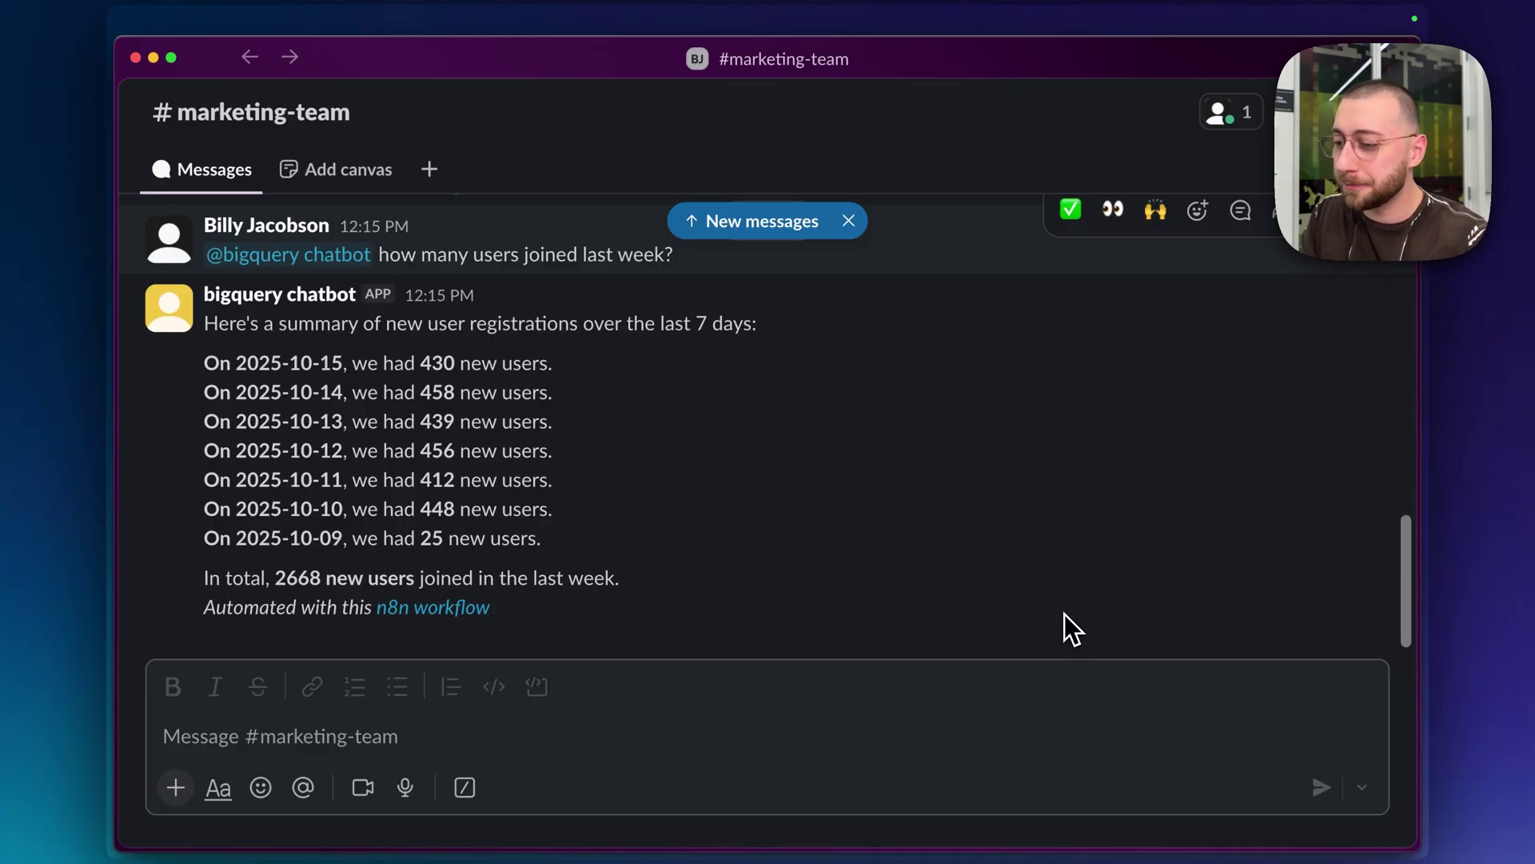
Switch to the bigquery-slackbot README in the browser and copy the example message under "Ask what it can do"
key("super+Tab")
key("ctrl+Tab")
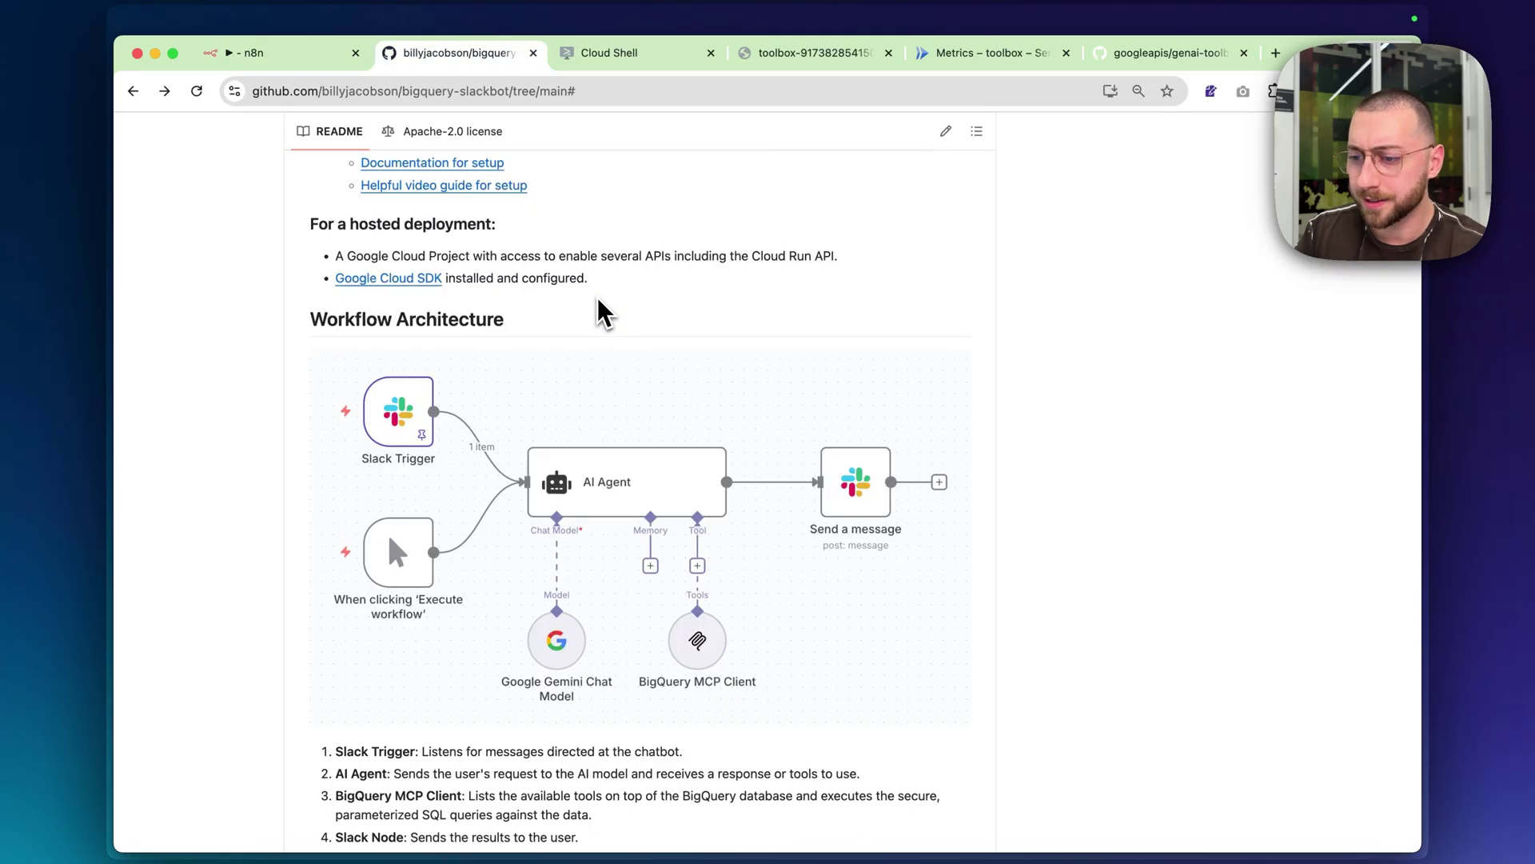
scroll(560, 520, "down", 8)
scroll(555, 539, "down", 15)
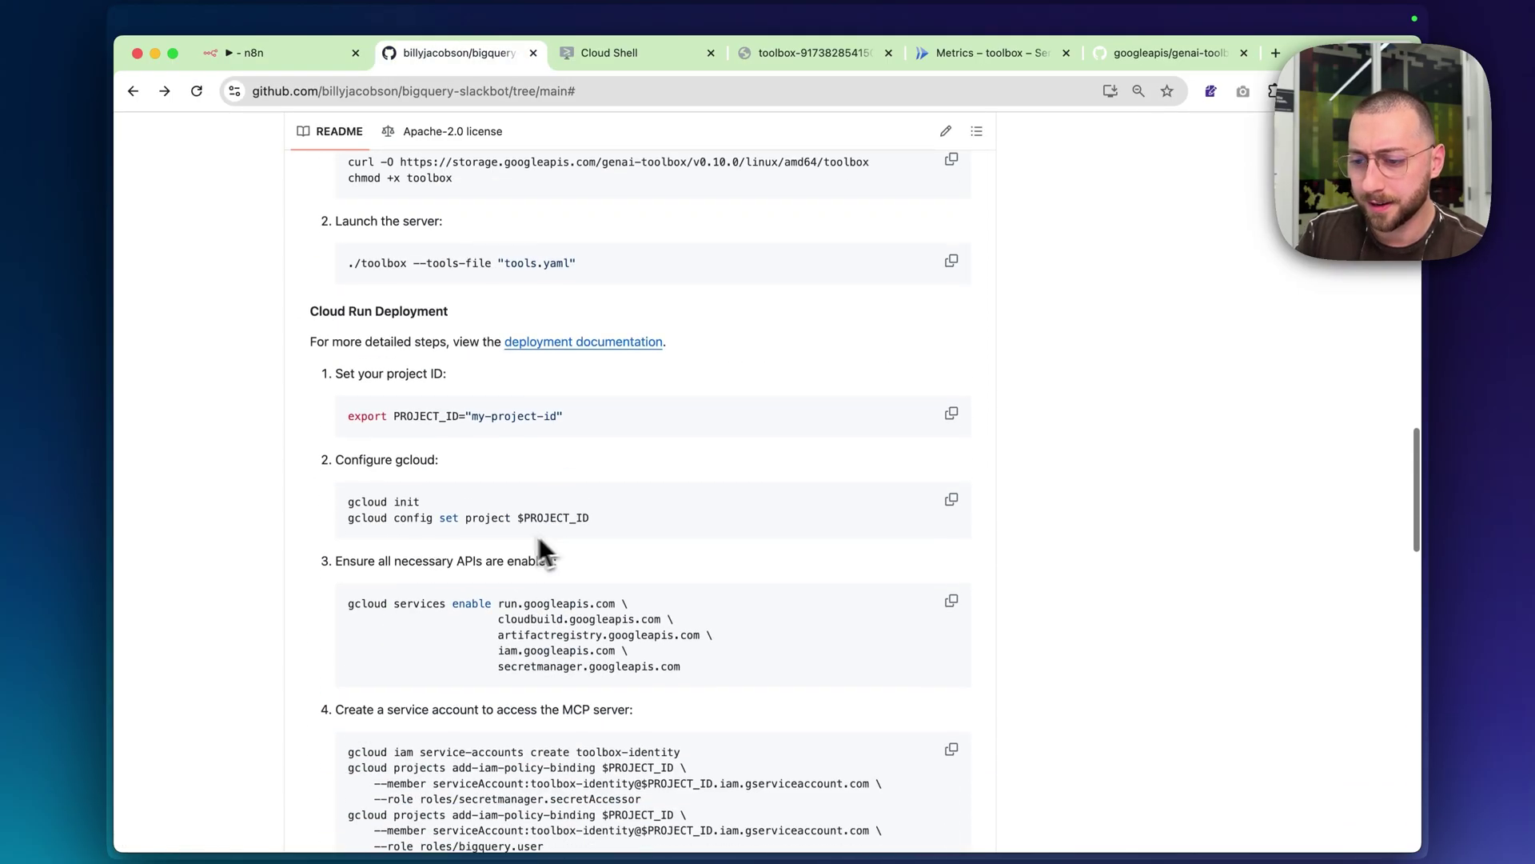
scroll(493, 546, "down", 10)
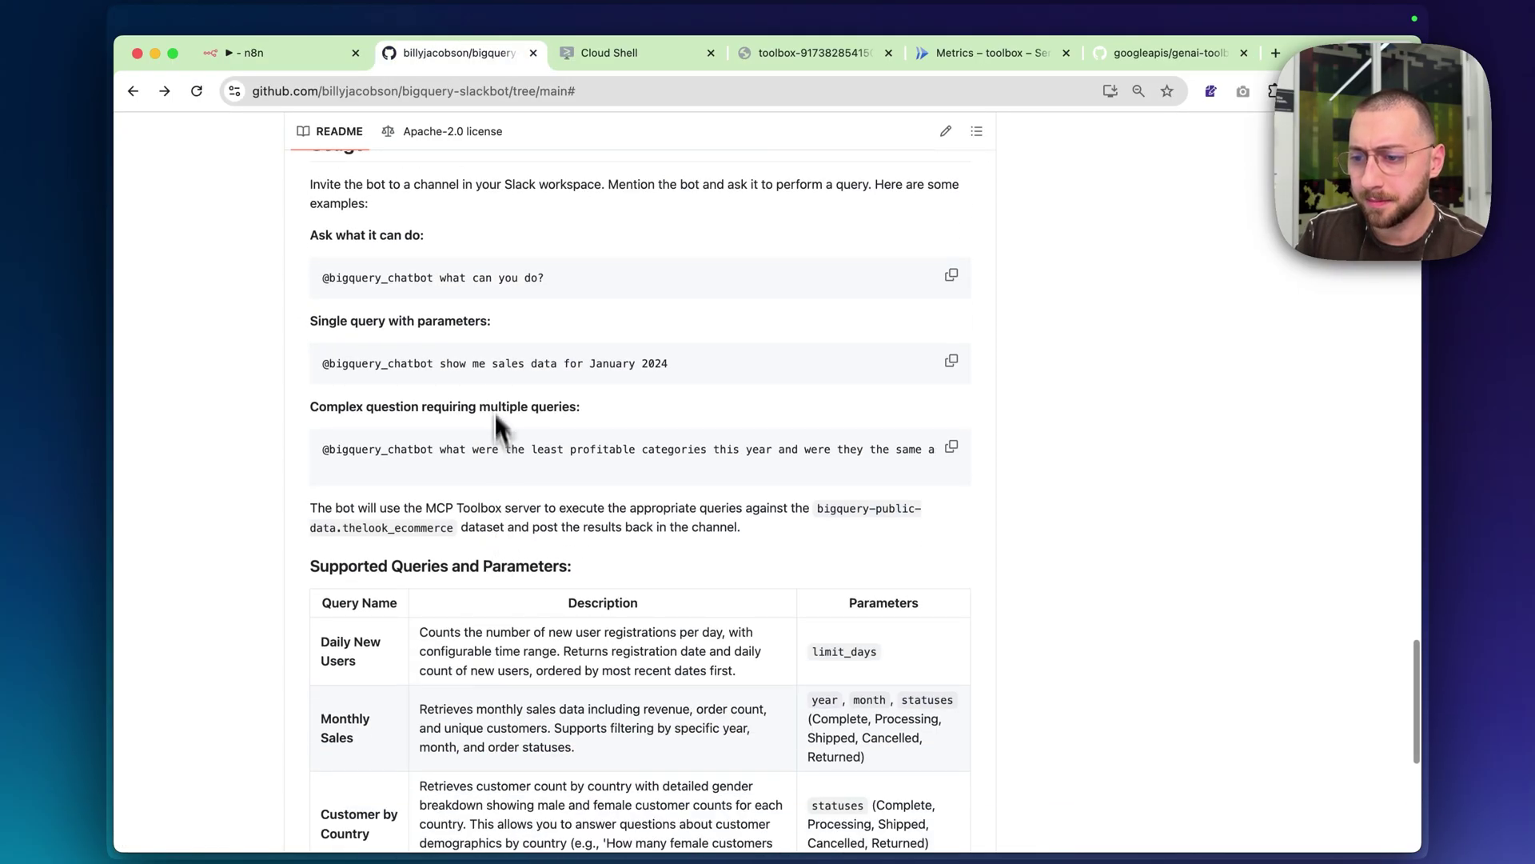
triple_click(489, 363)
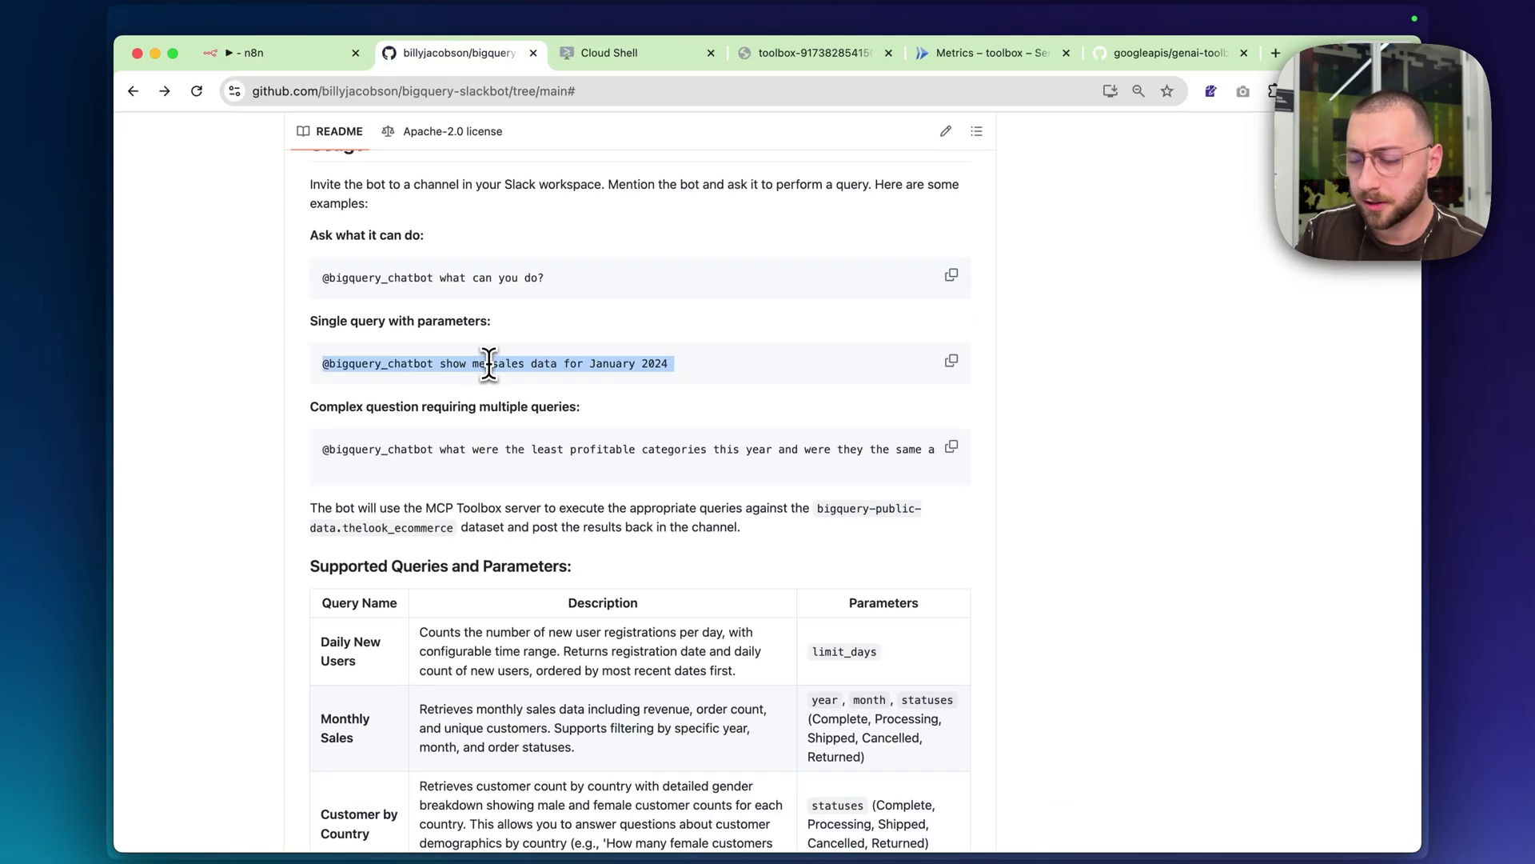
left_click(958, 282)
key("super+Tab")
key("super+v")
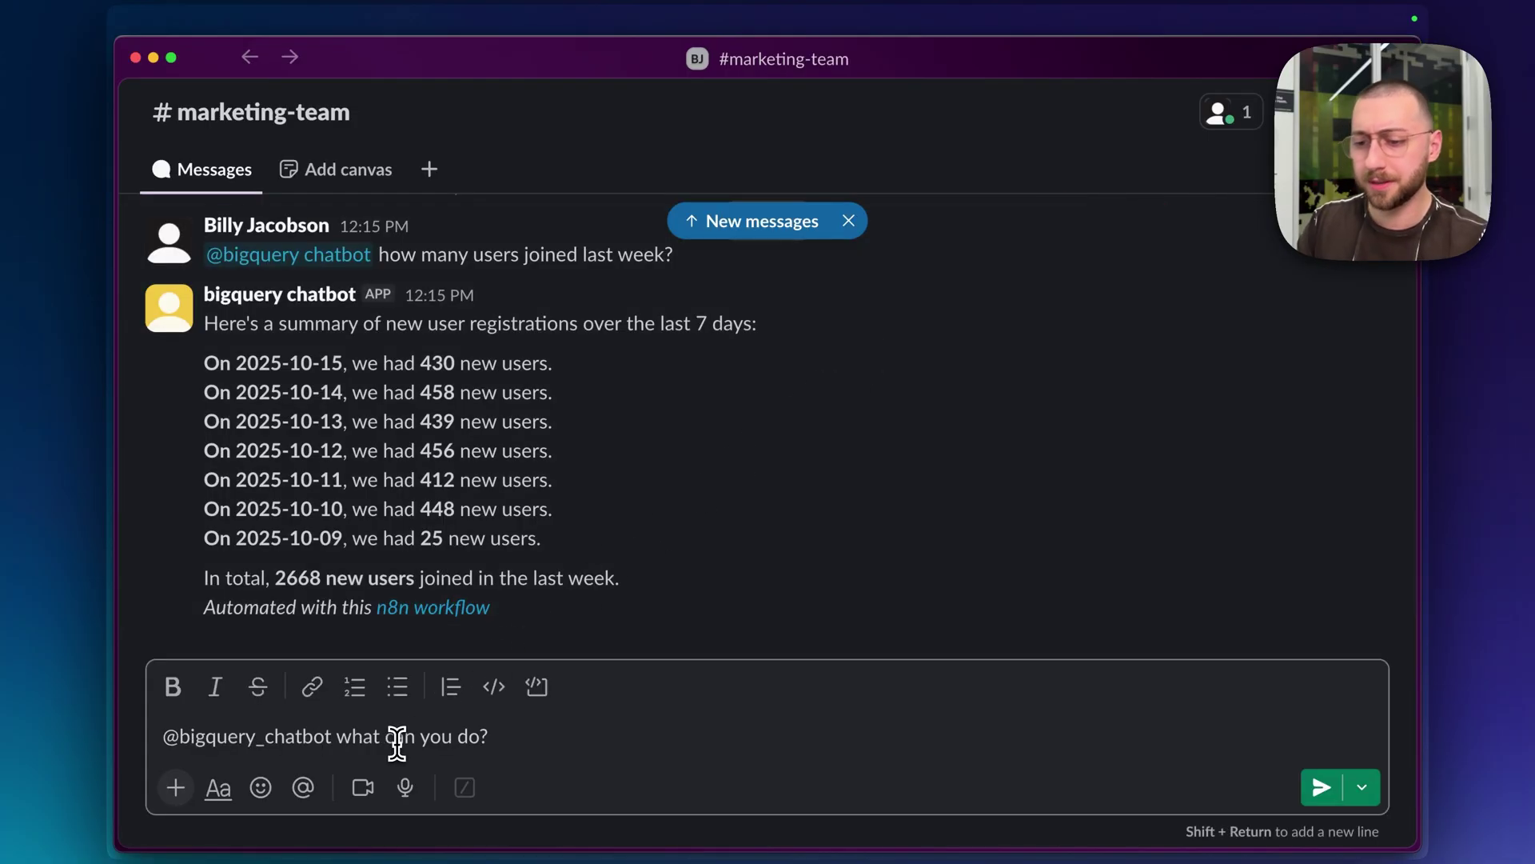
key("Return")
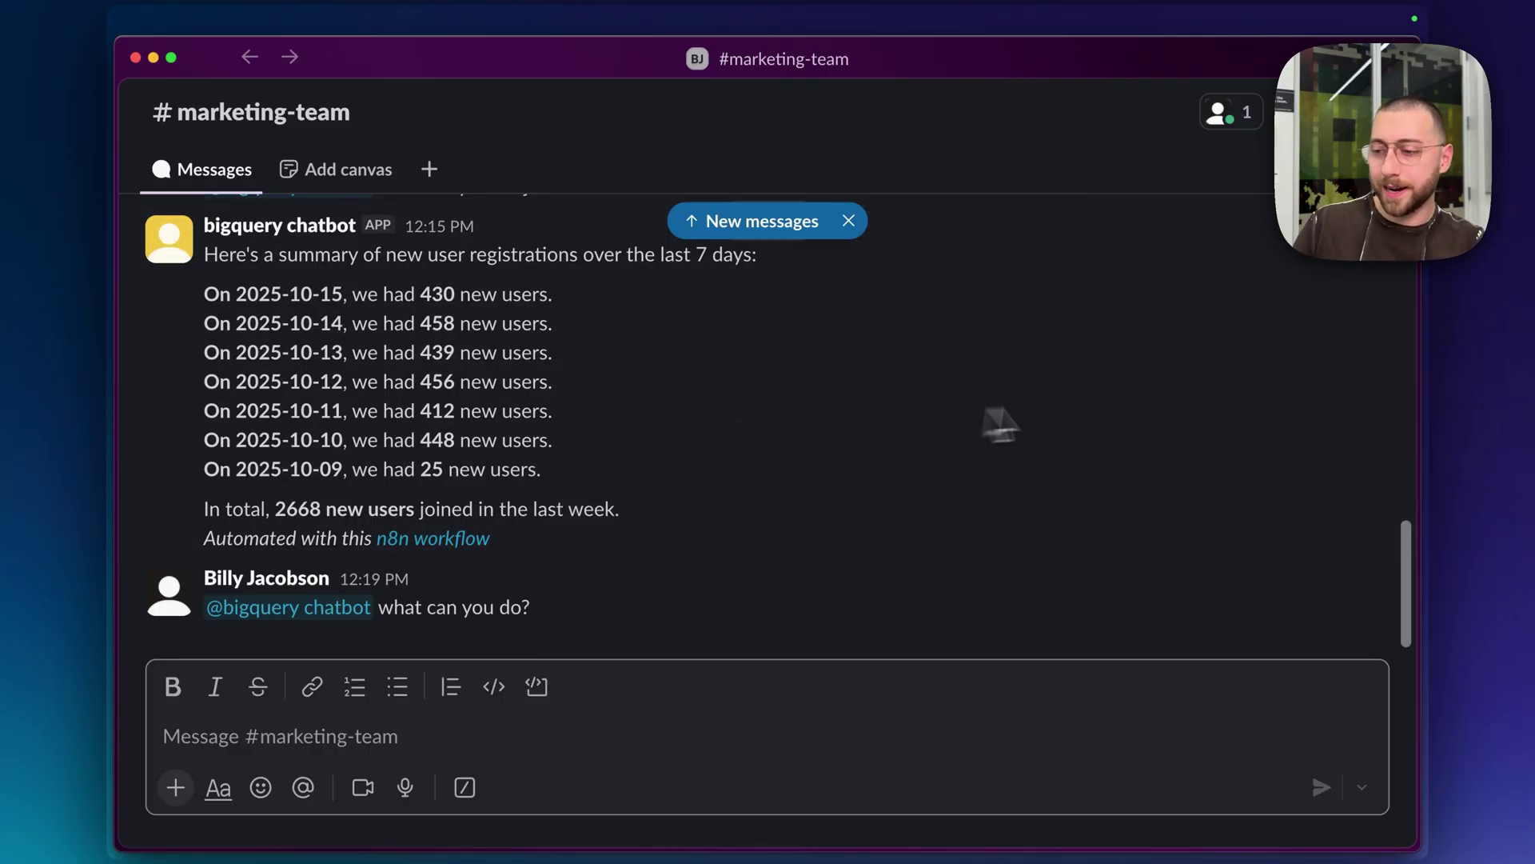
key("super+Tab")
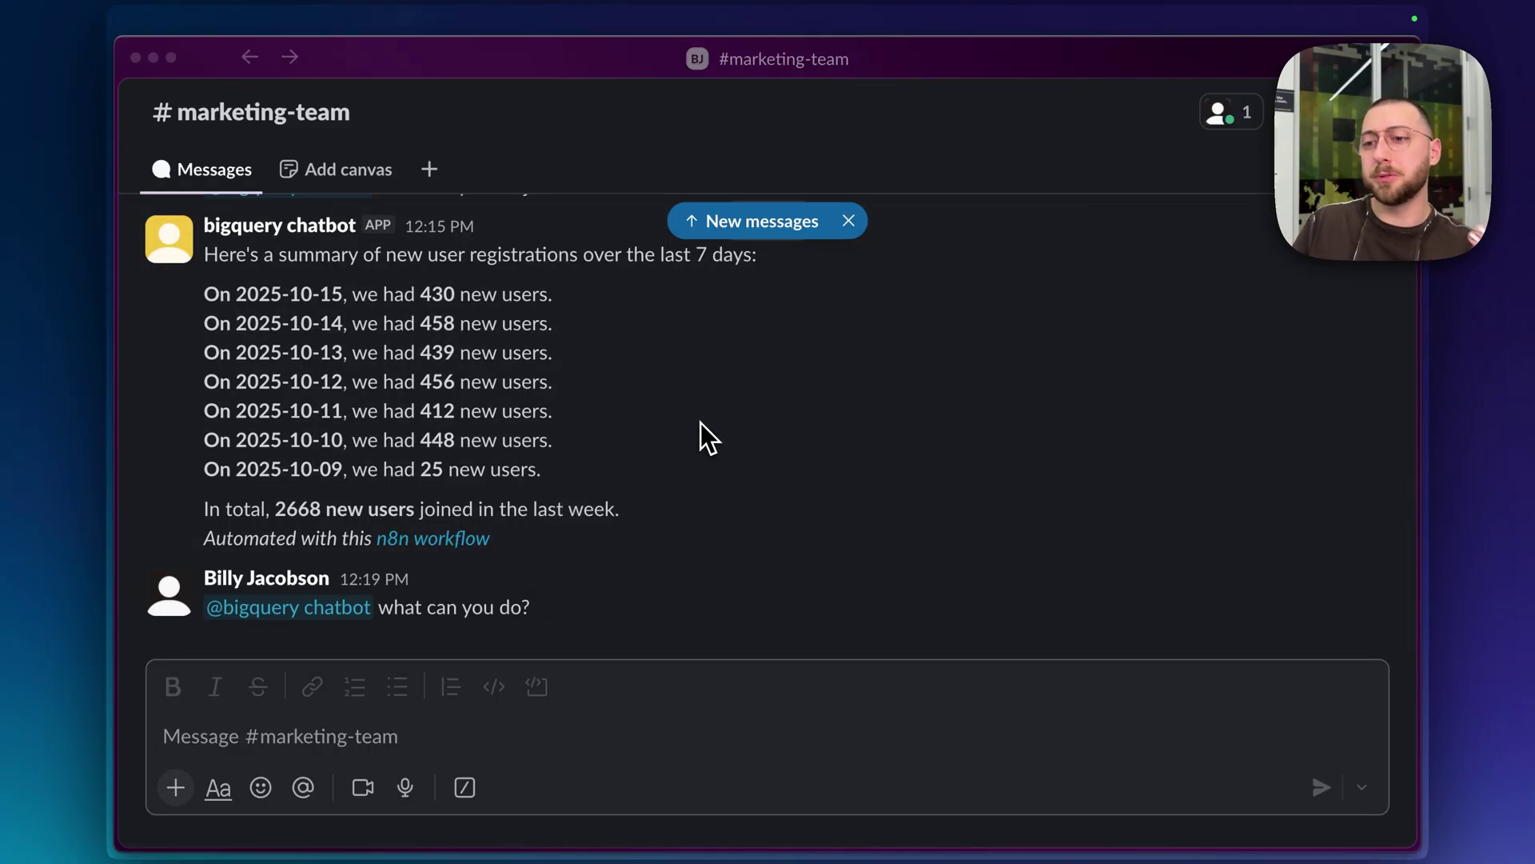
Examine the age-group and country options under customer demographics in the chatbot's reply
double_click(400, 391)
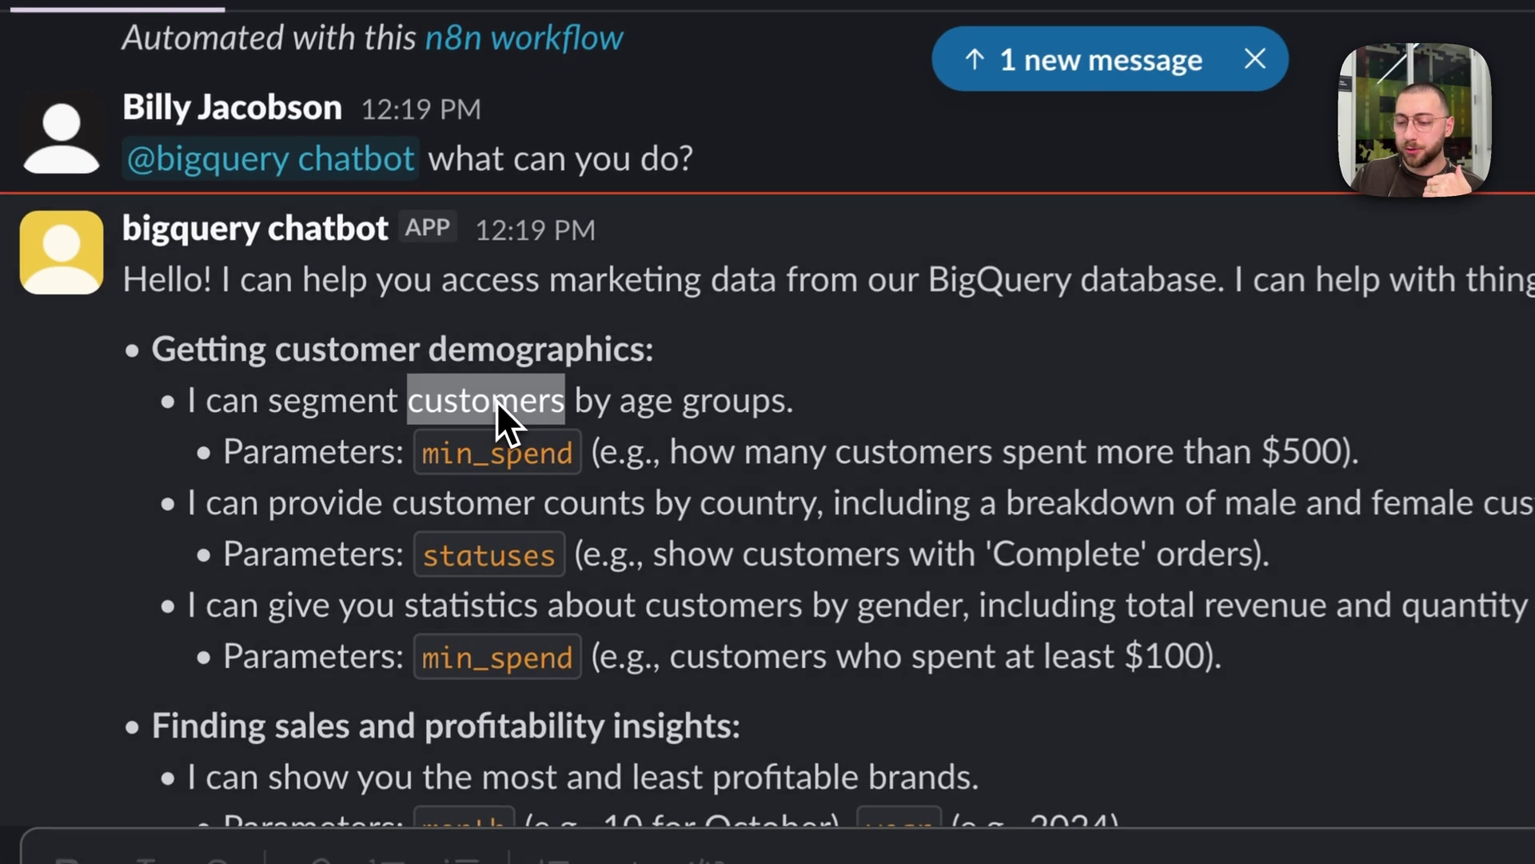
left_click_drag(496, 400, 695, 398)
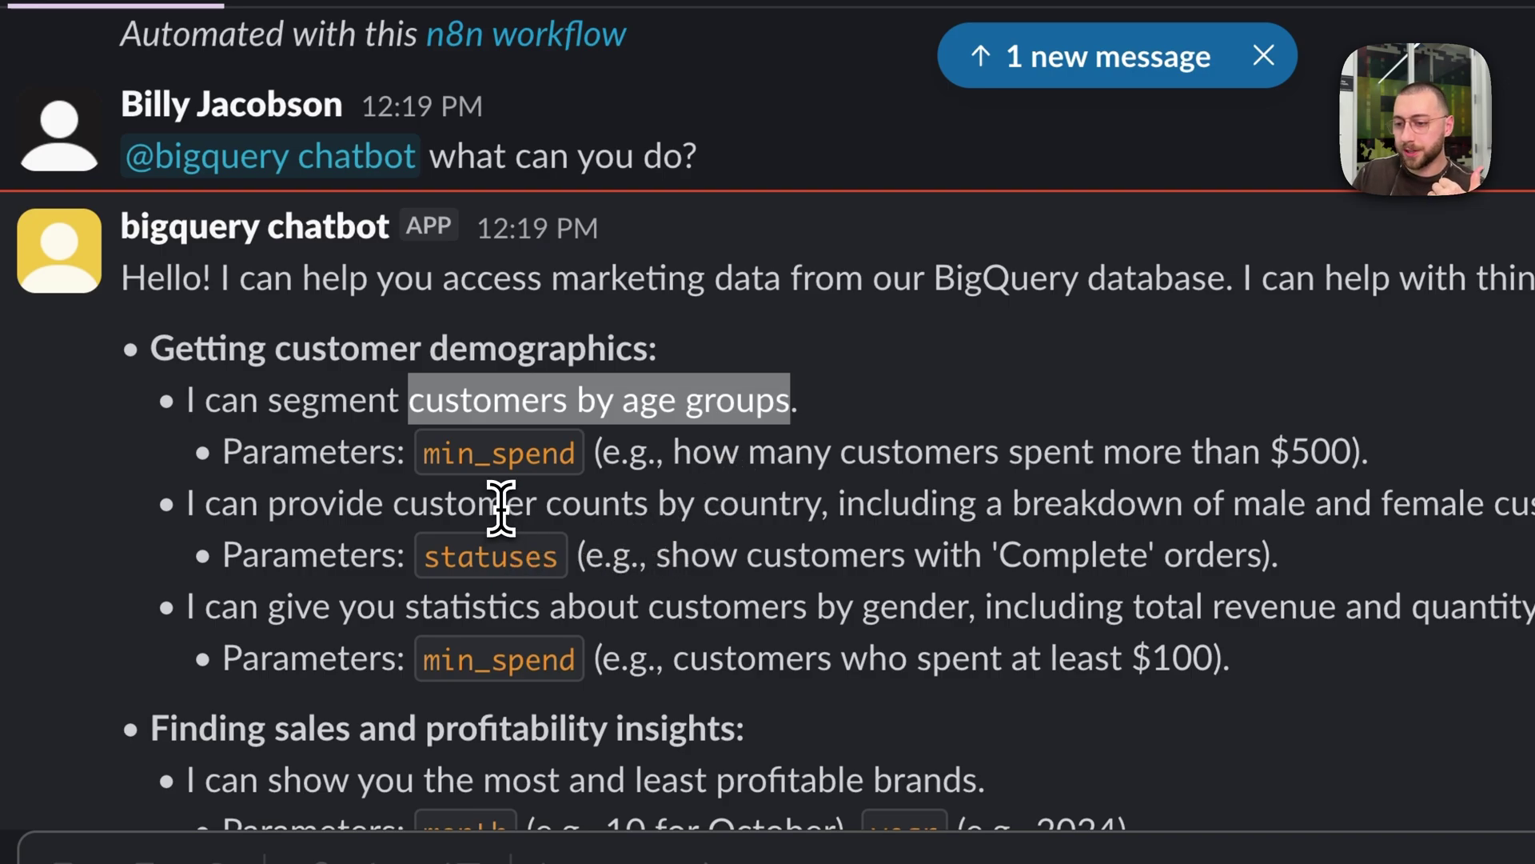
left_click_drag(502, 508, 743, 507)
Examine the sales, profitability and user growth capabilities in the rest of the chatbot's reply
scroll(737, 504, "down", 5)
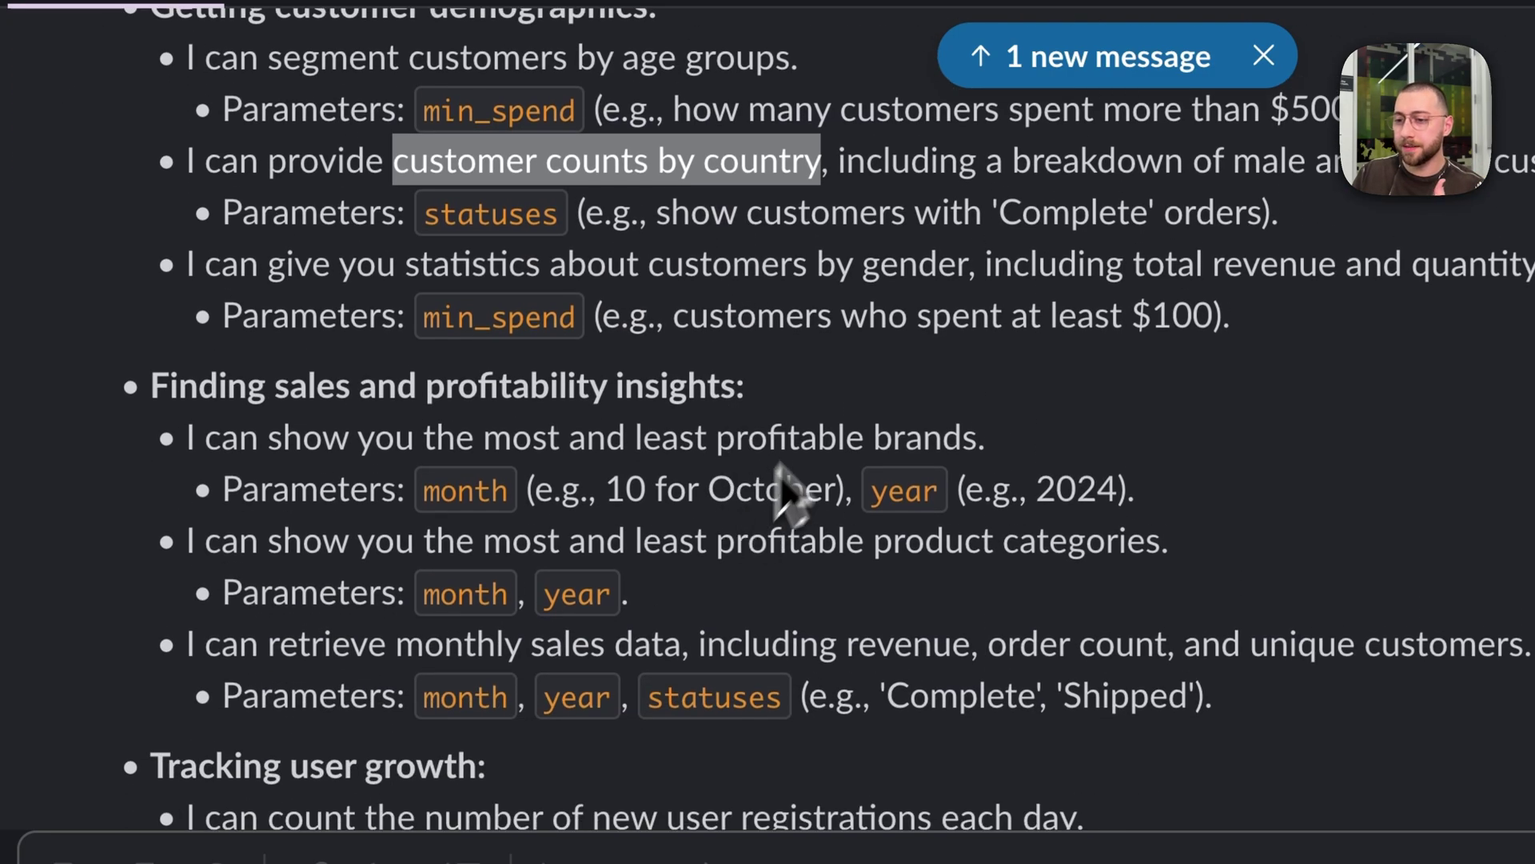
left_click_drag(276, 387, 936, 418)
left_click(367, 439)
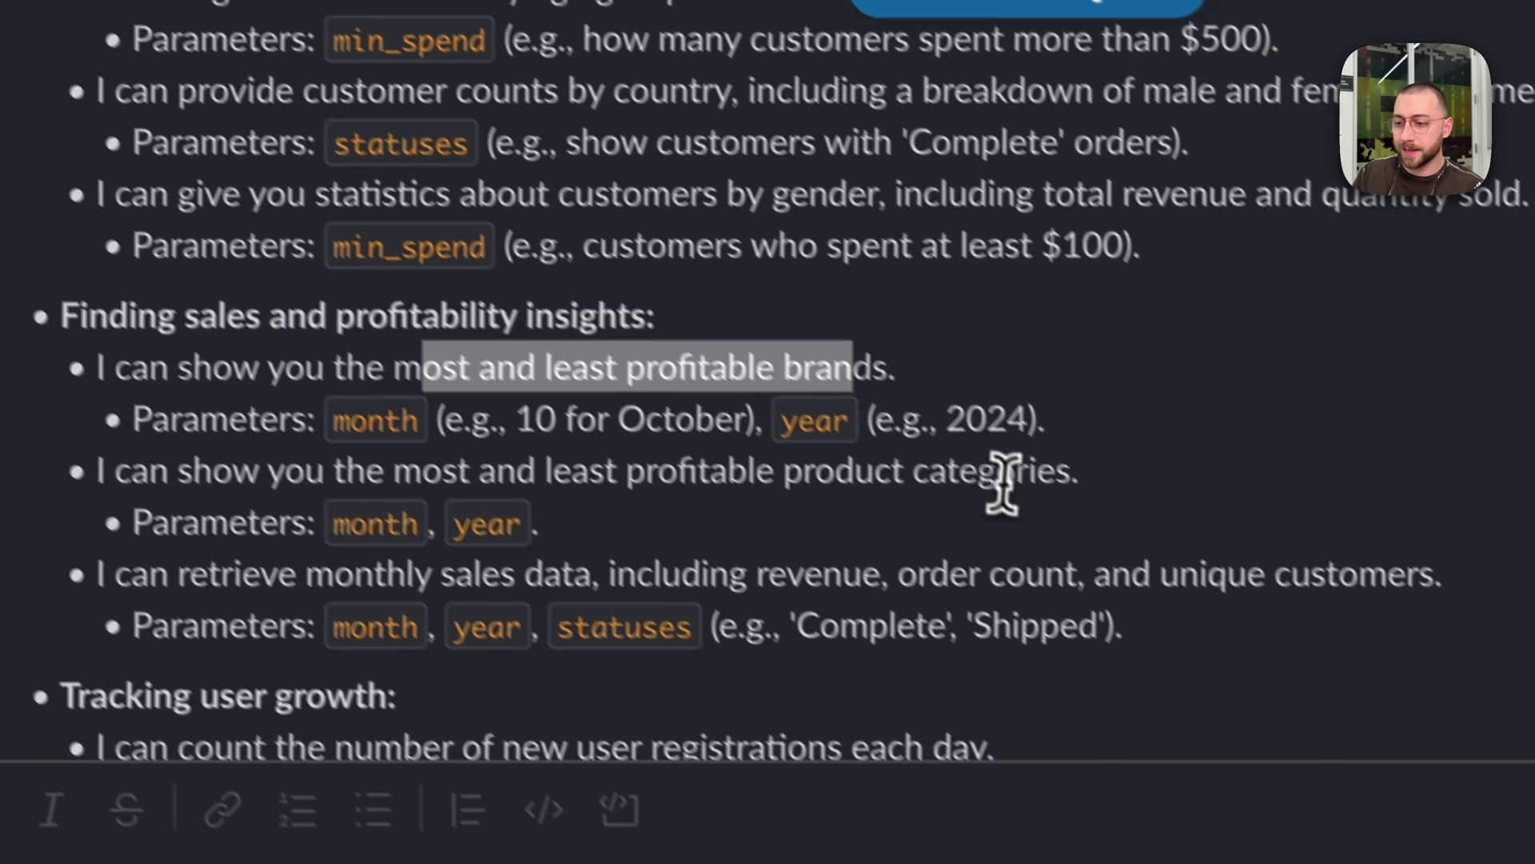
left_click_drag(1105, 541, 914, 551)
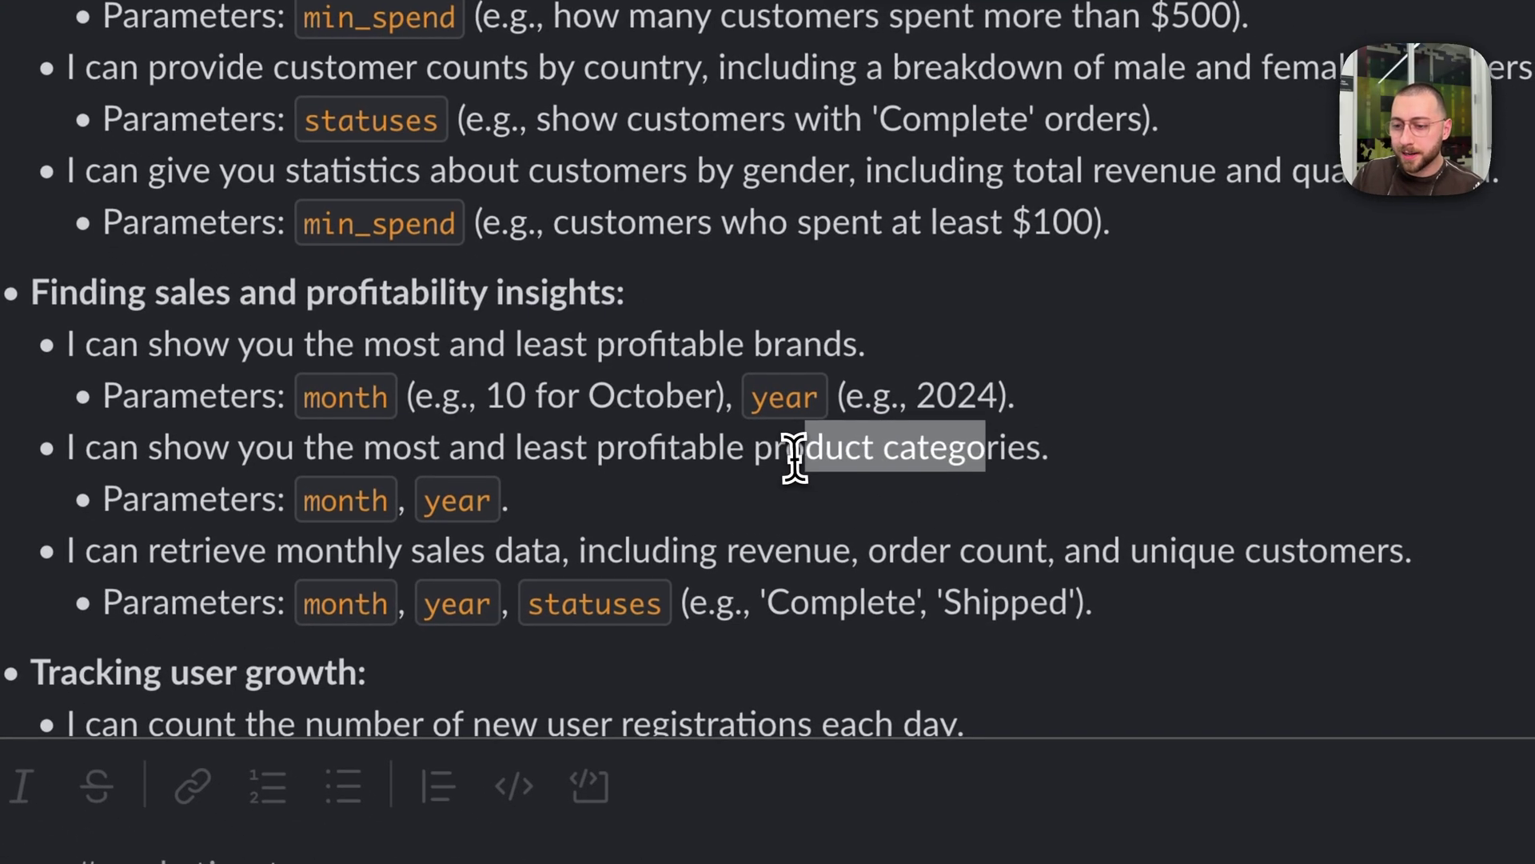
left_click(794, 458)
scroll(795, 455, "down", 3)
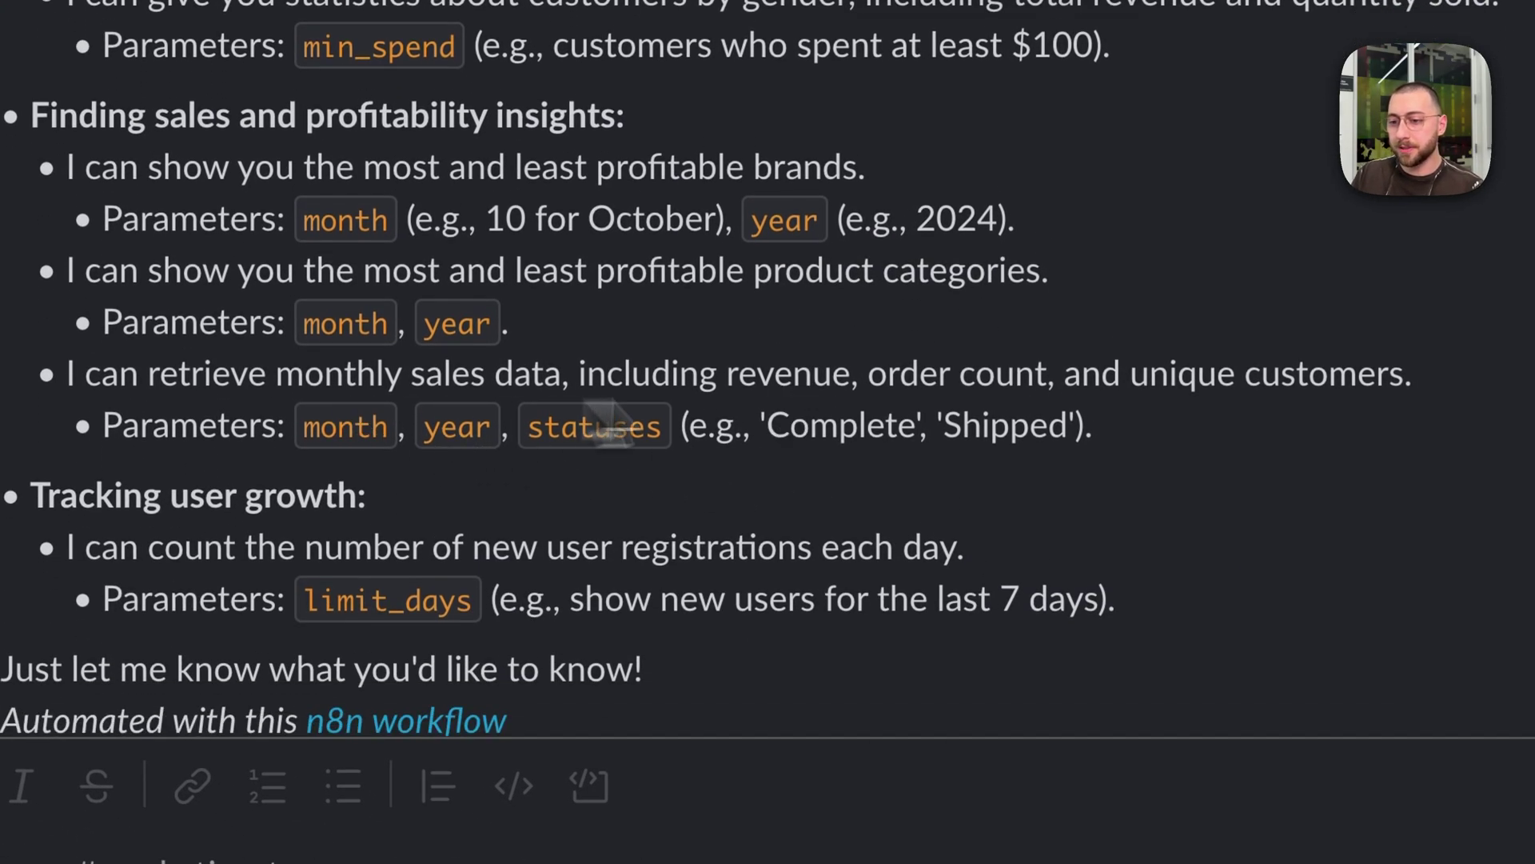
left_click_drag(342, 374, 812, 376)
left_click_drag(152, 495, 384, 532)
left_click(386, 533)
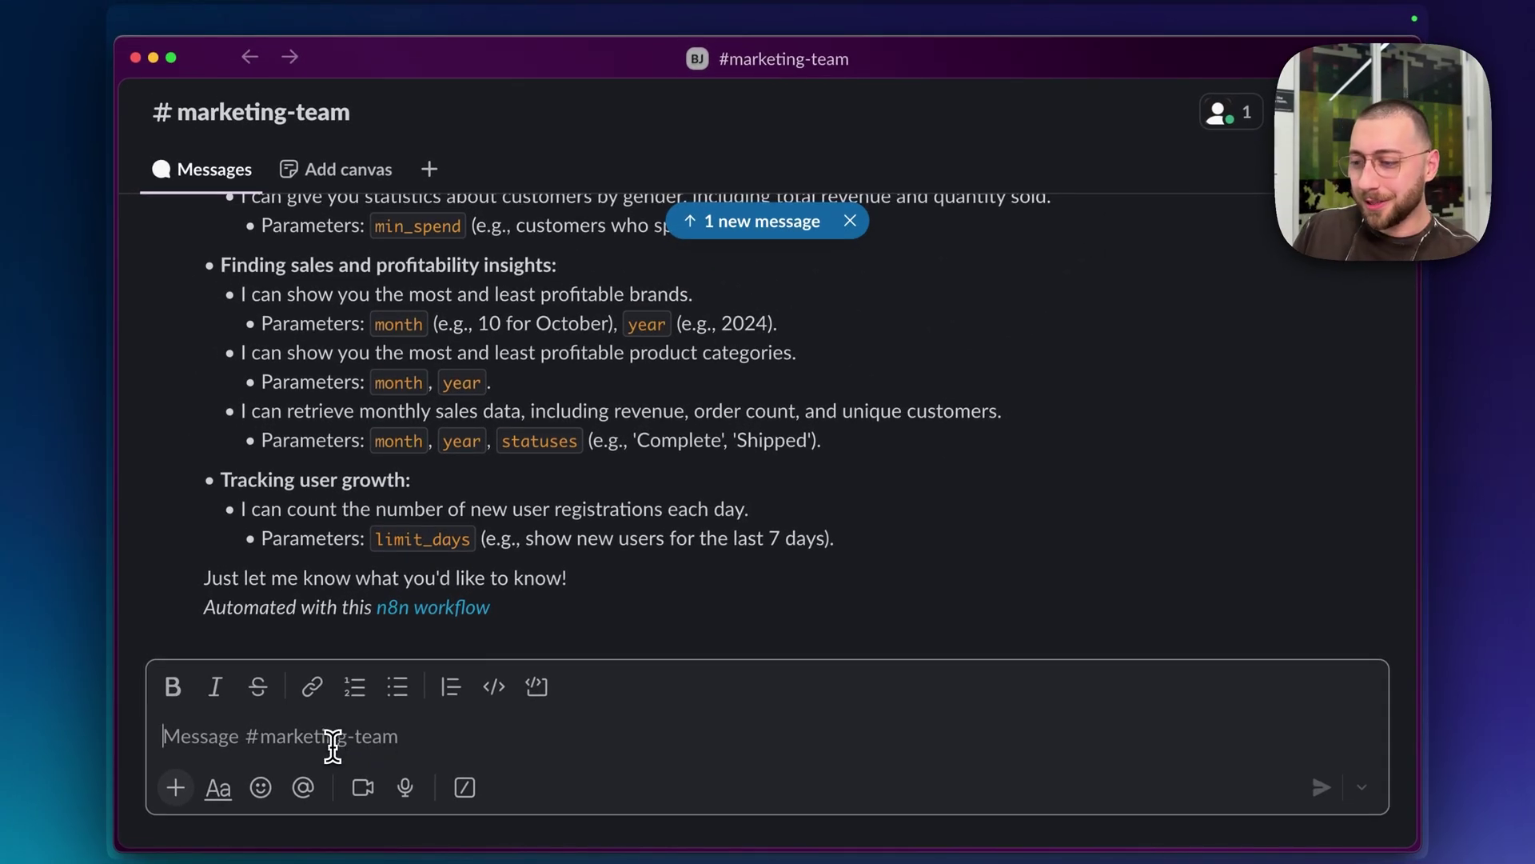
key("super+Tab")
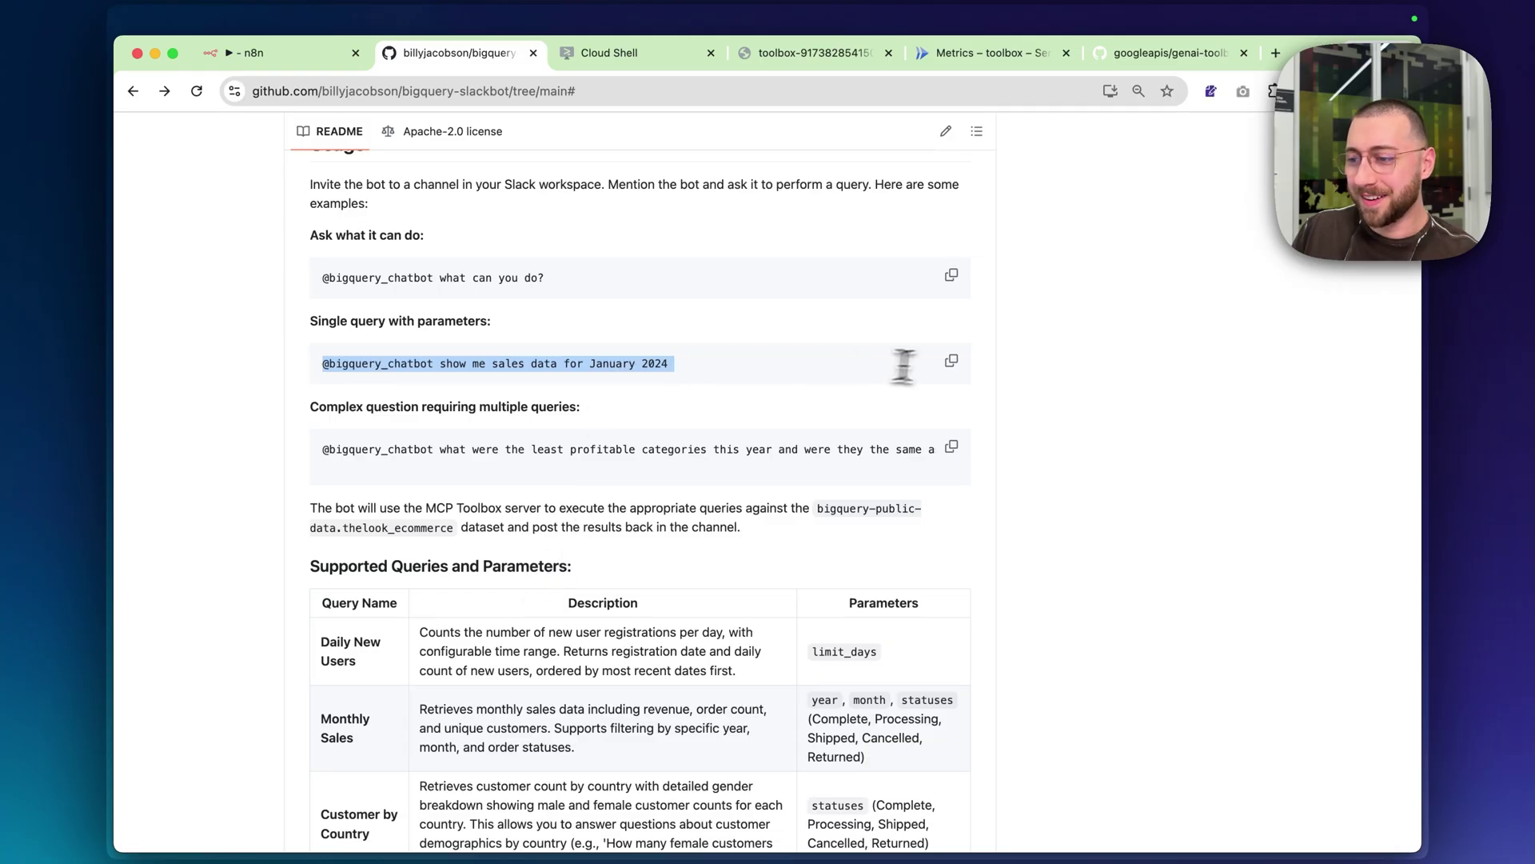
left_click(951, 364)
key("super+Tab")
key("super+v")
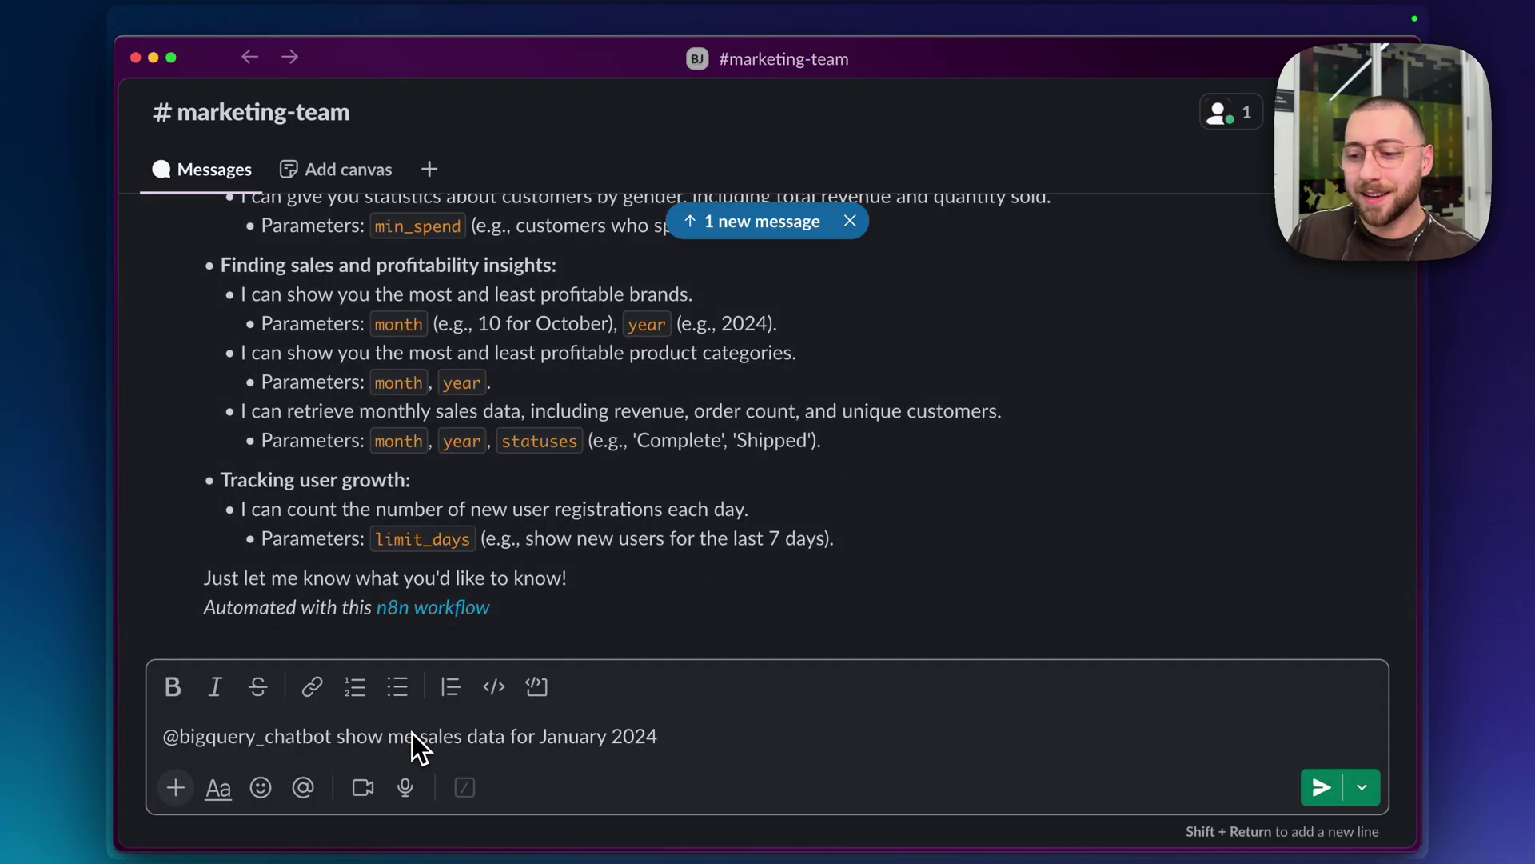
key("Return")
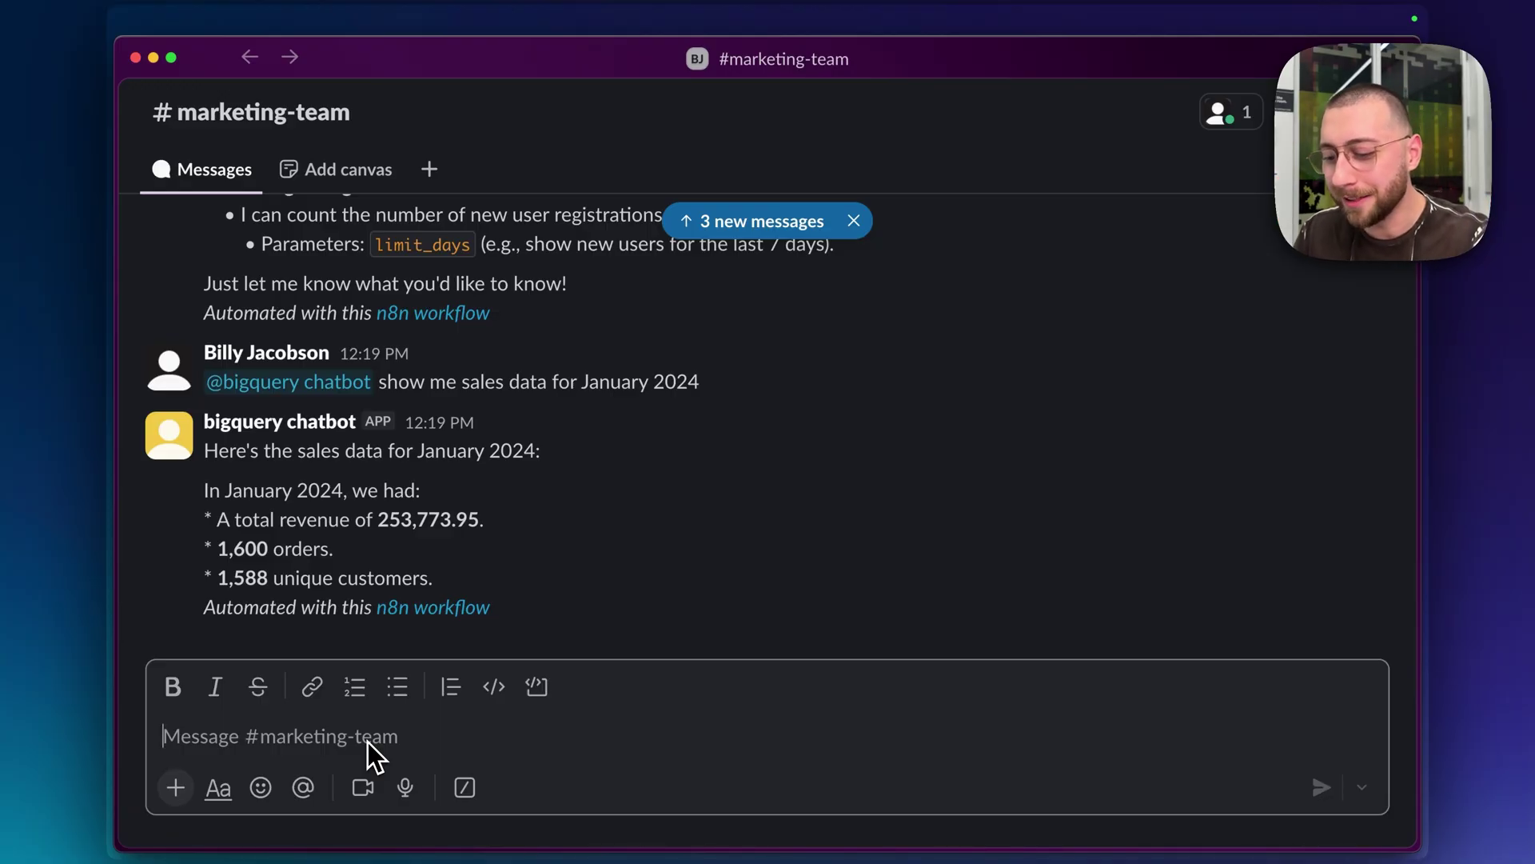
key("super+v")
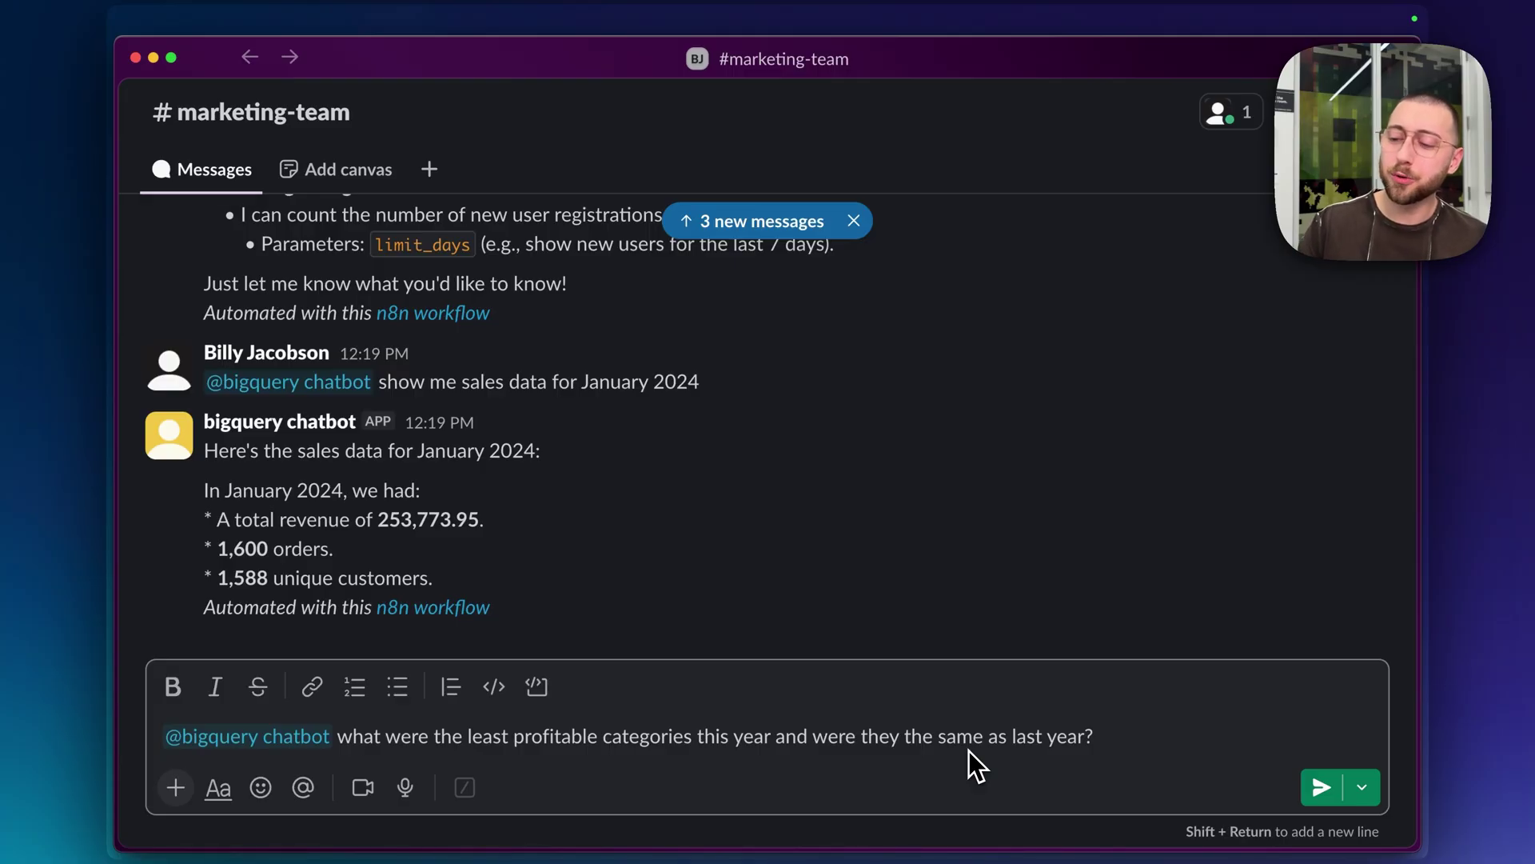
key("Return")
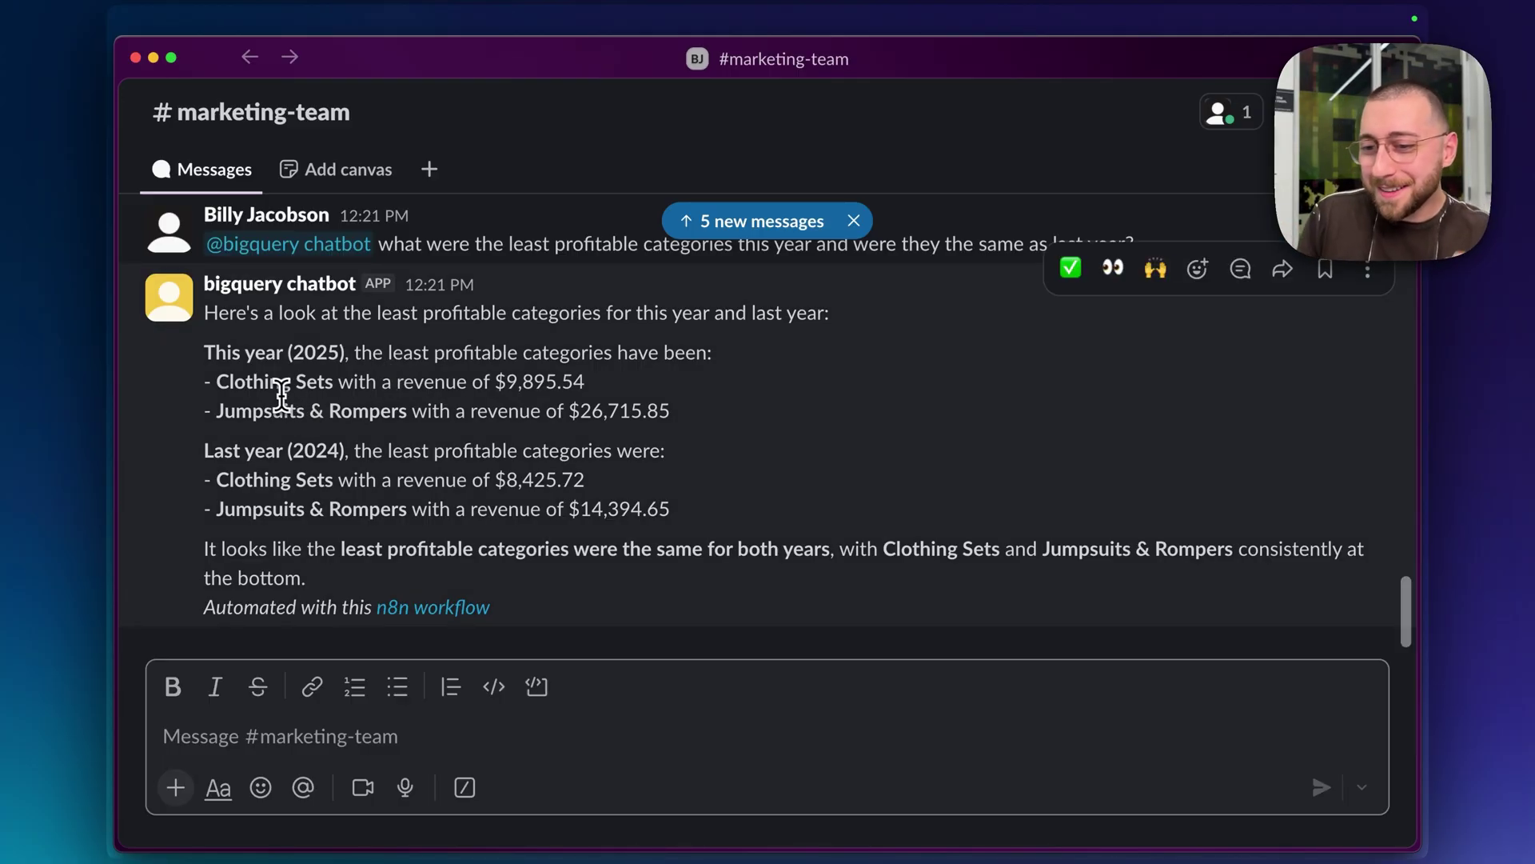
left_click_drag(272, 388, 531, 387)
left_click(368, 398)
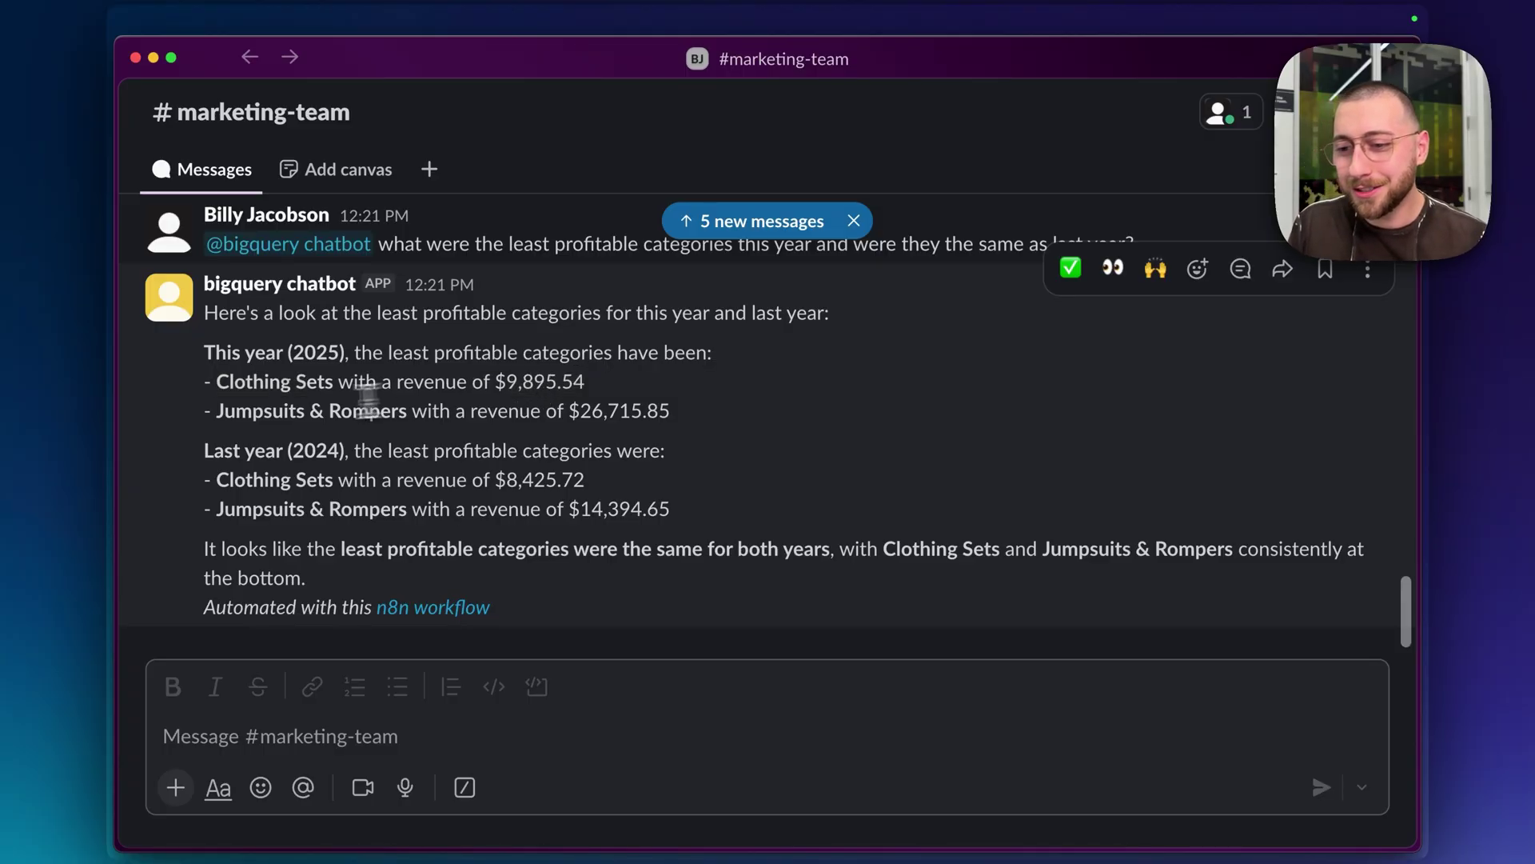
left_click_drag(217, 409, 586, 411)
left_click(621, 411)
double_click(614, 412)
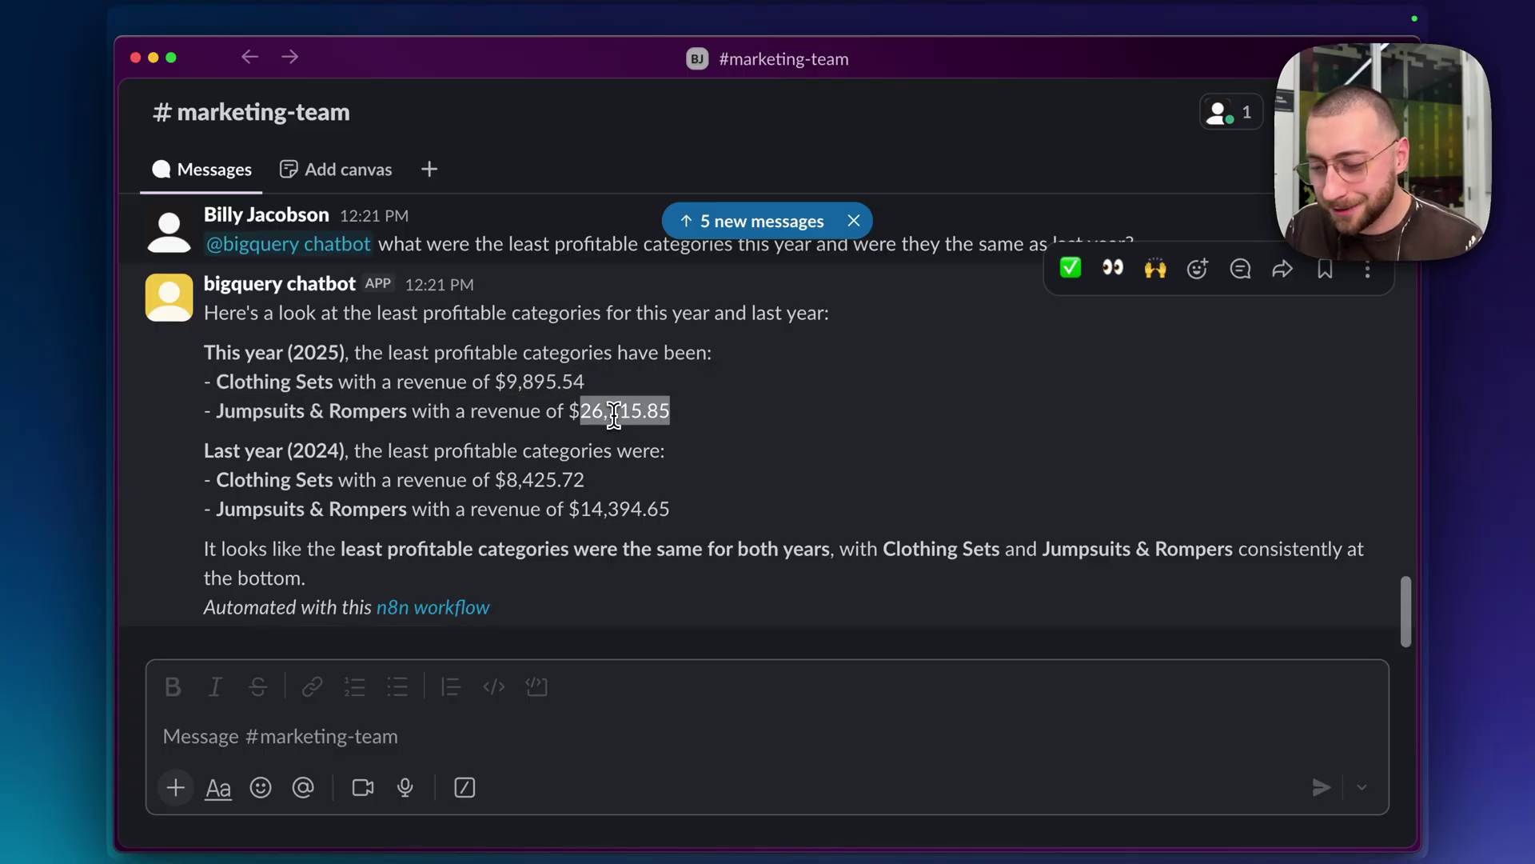
left_click(613, 413)
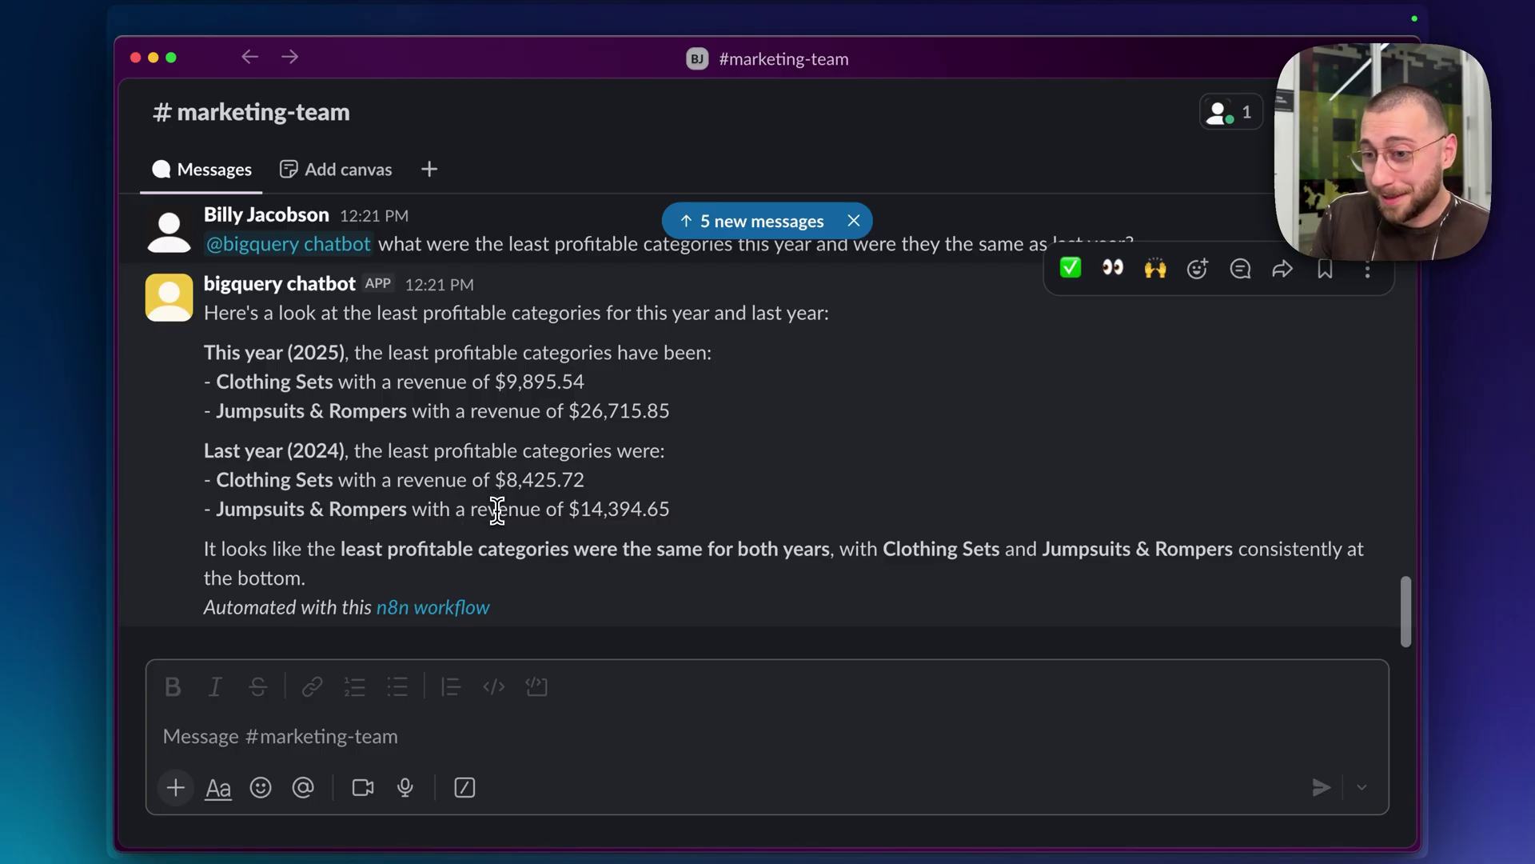
Examine last year's least profitable categories and the comparison of both years in the chatbot's reply
left_click_drag(498, 511, 483, 477)
triple_click(483, 476)
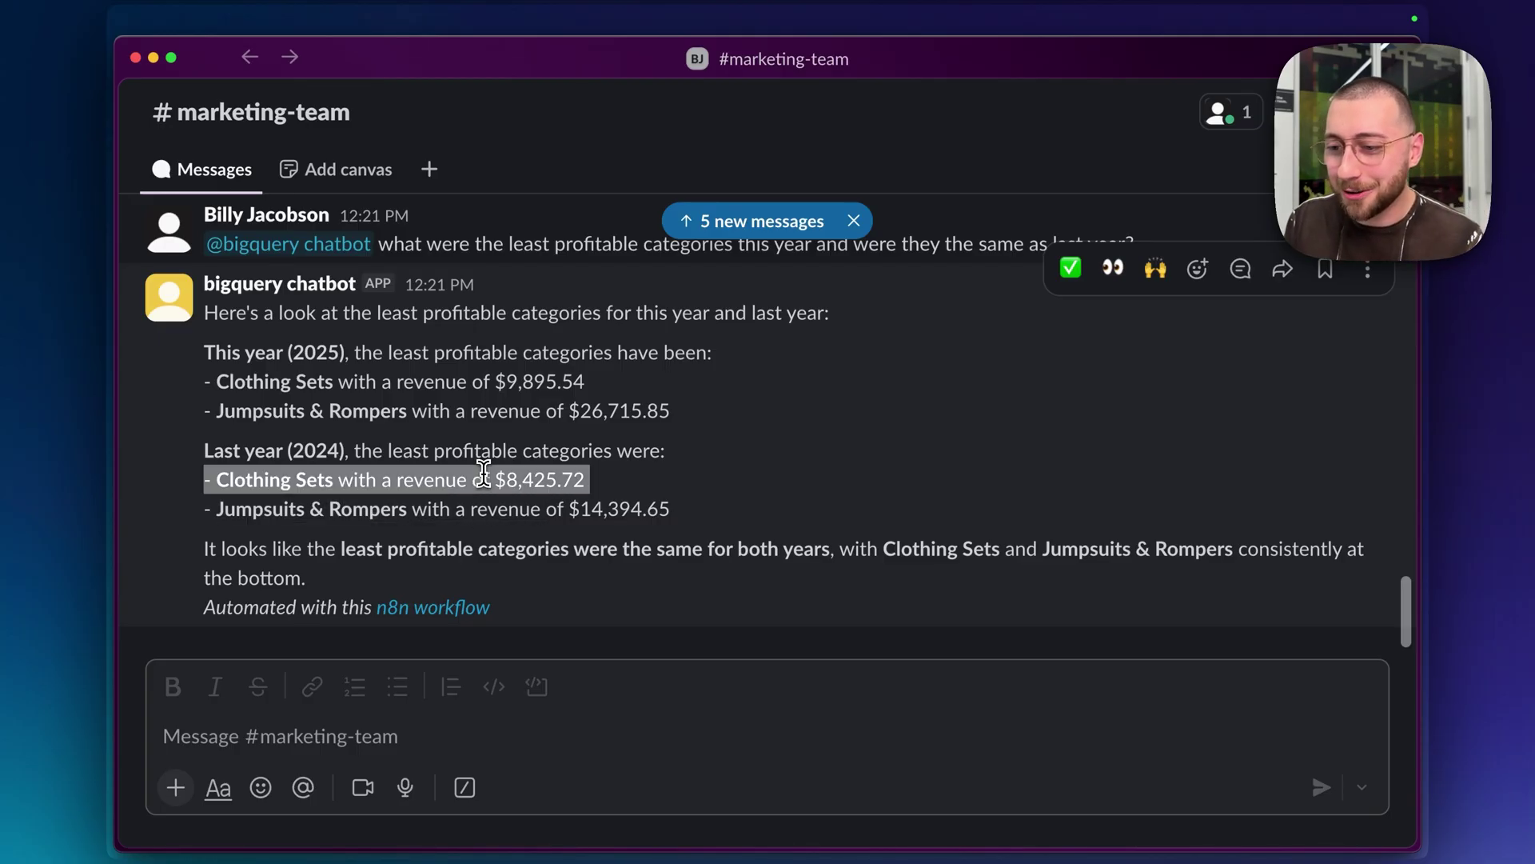
left_click(536, 489)
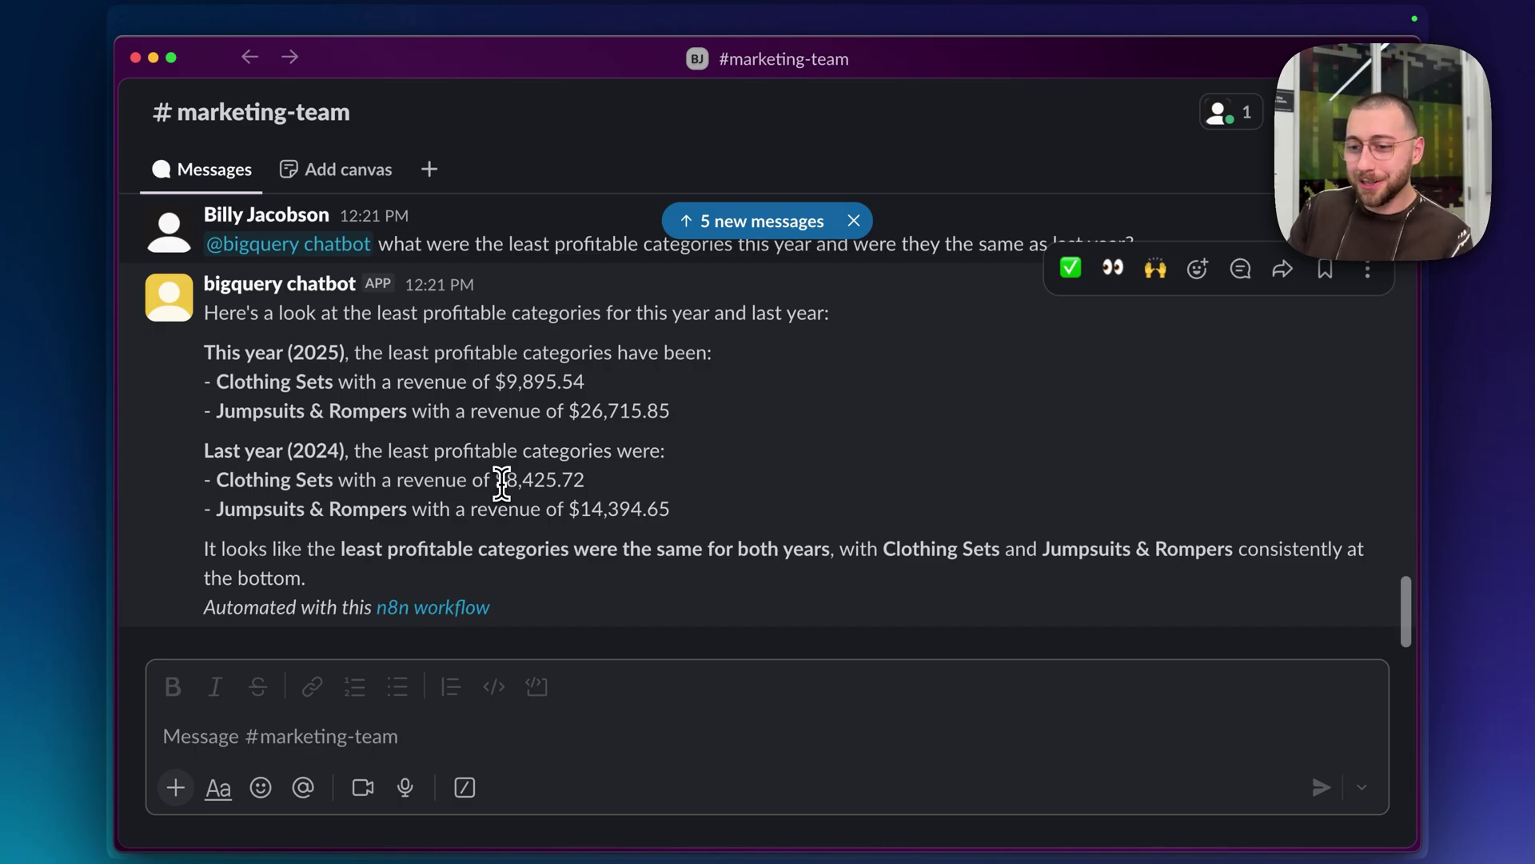
left_click_drag(336, 551, 762, 558)
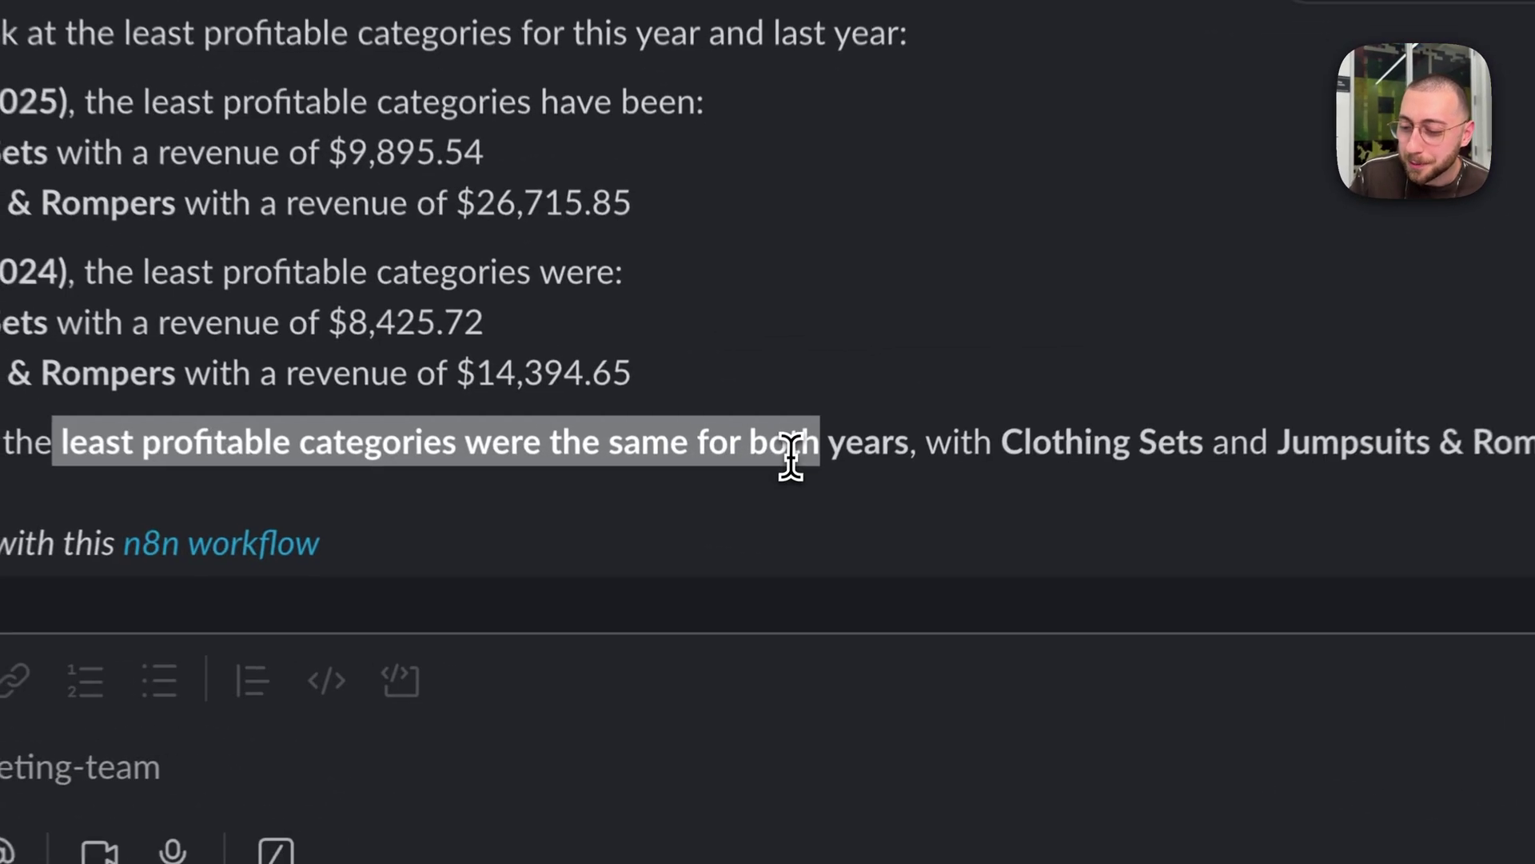
left_click_drag(907, 457, 863, 449)
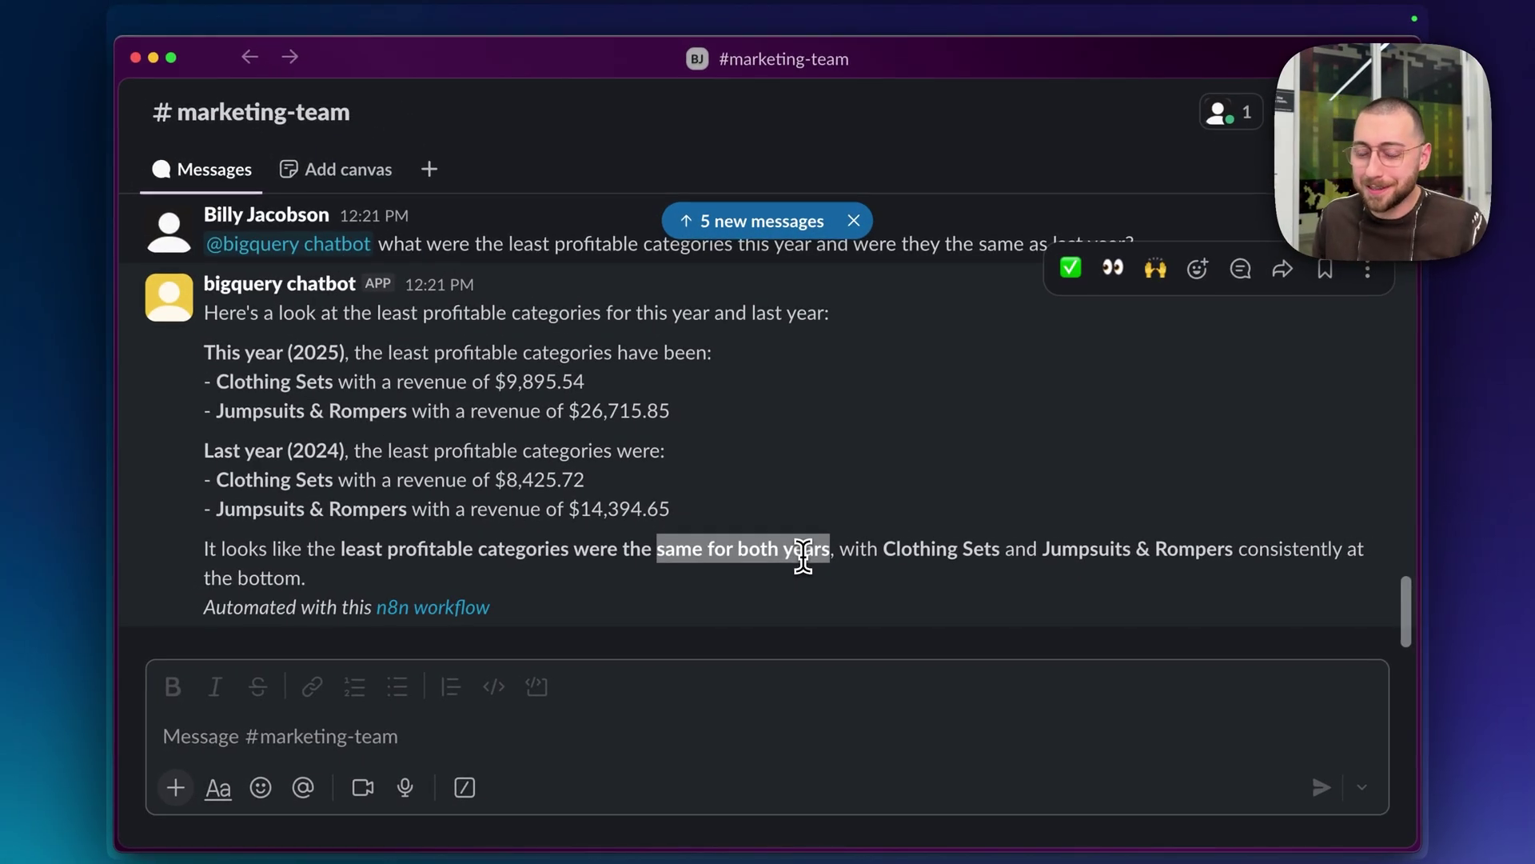
left_click(632, 704)
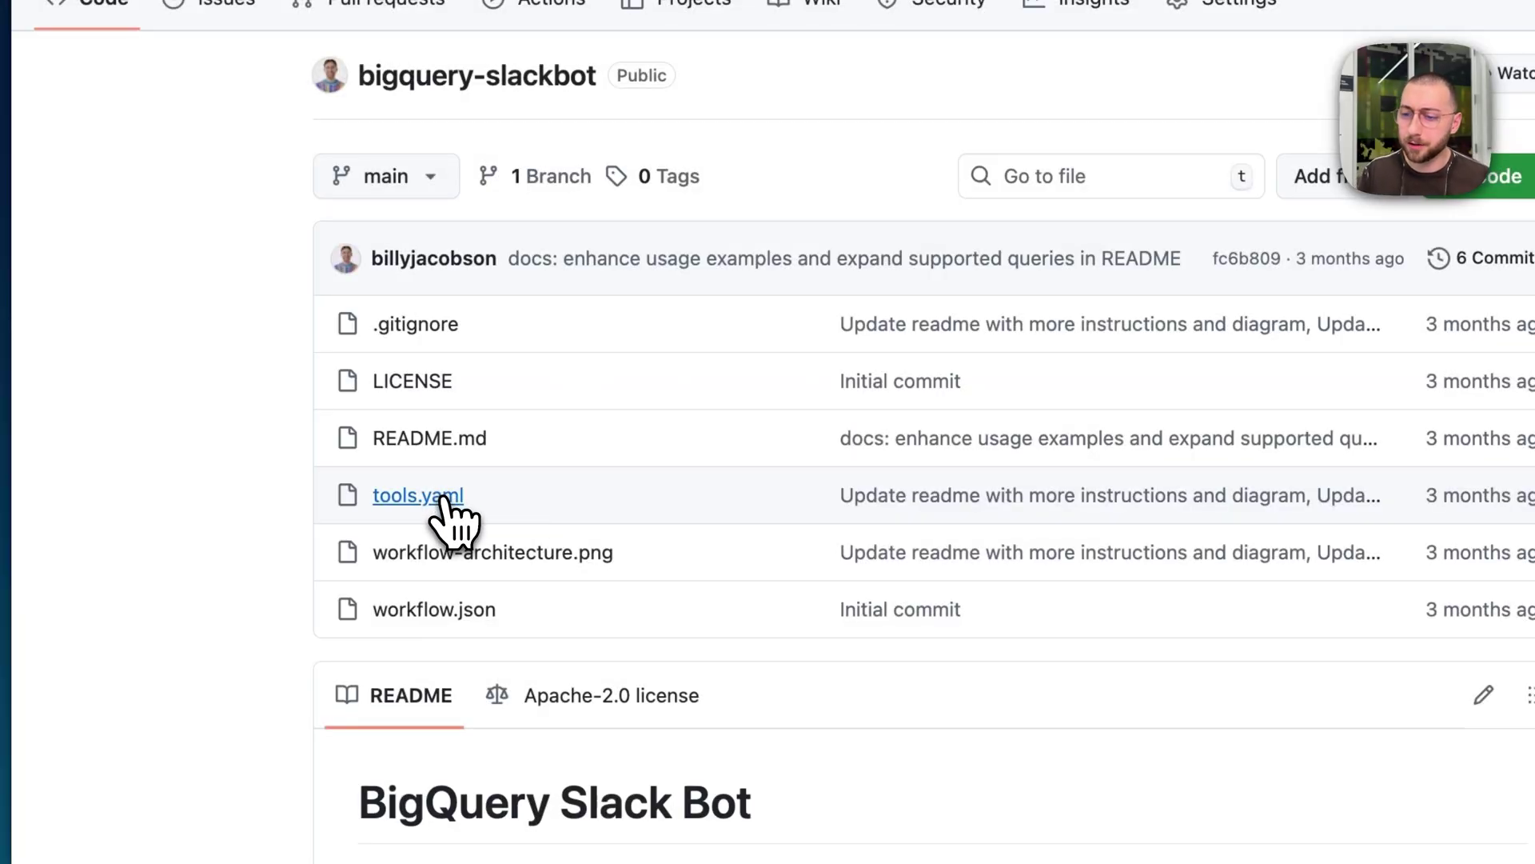
Open tools.yaml in the bigquery-slackbot repository and examine the thelook_ecommerce source and the daily_new_users tool definition
left_click(448, 497)
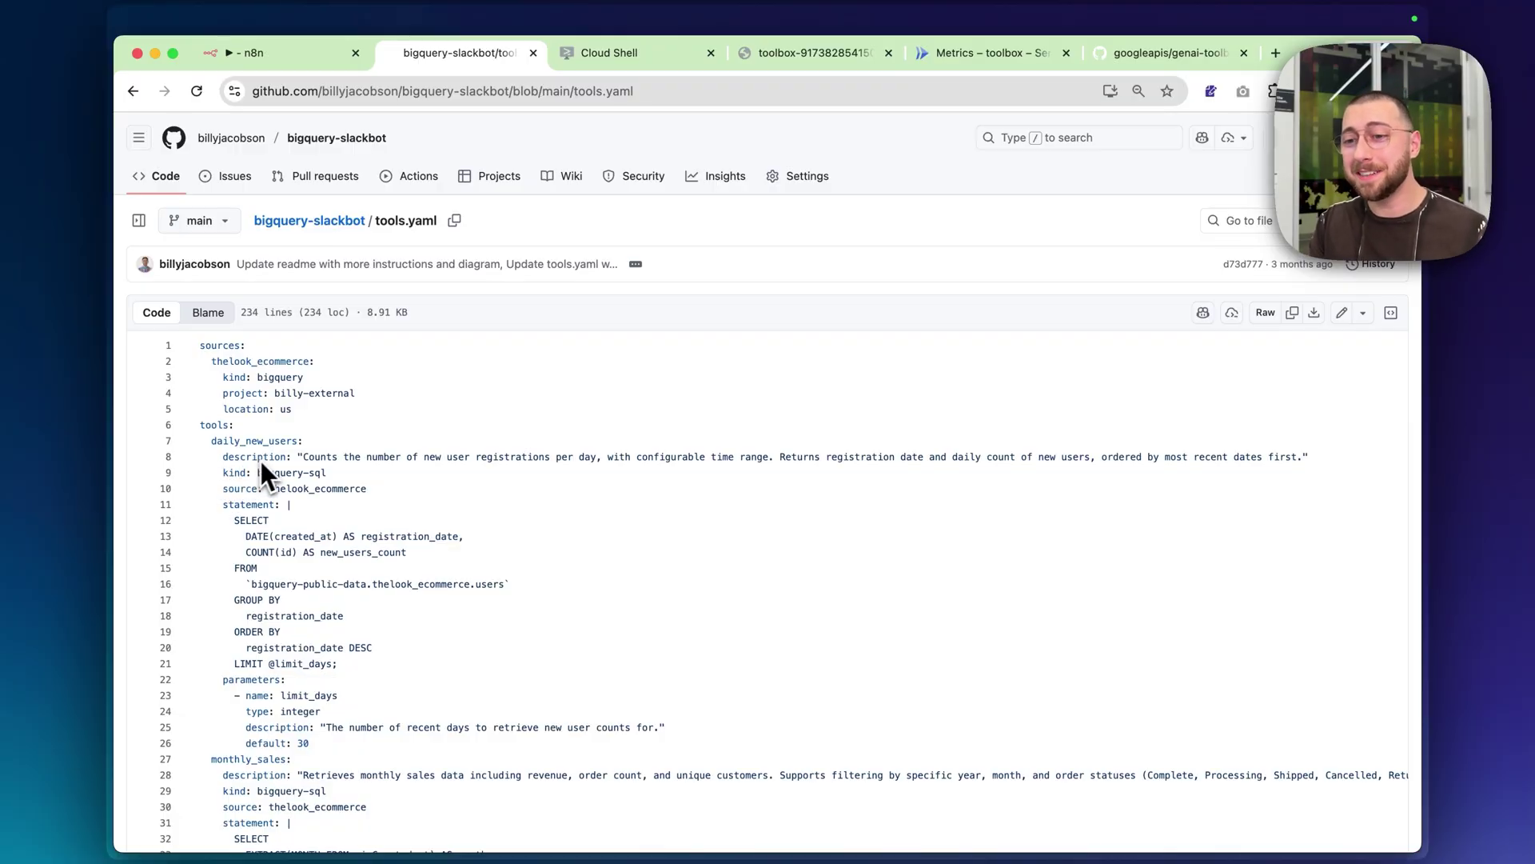
scroll(208, 496, "down", 1)
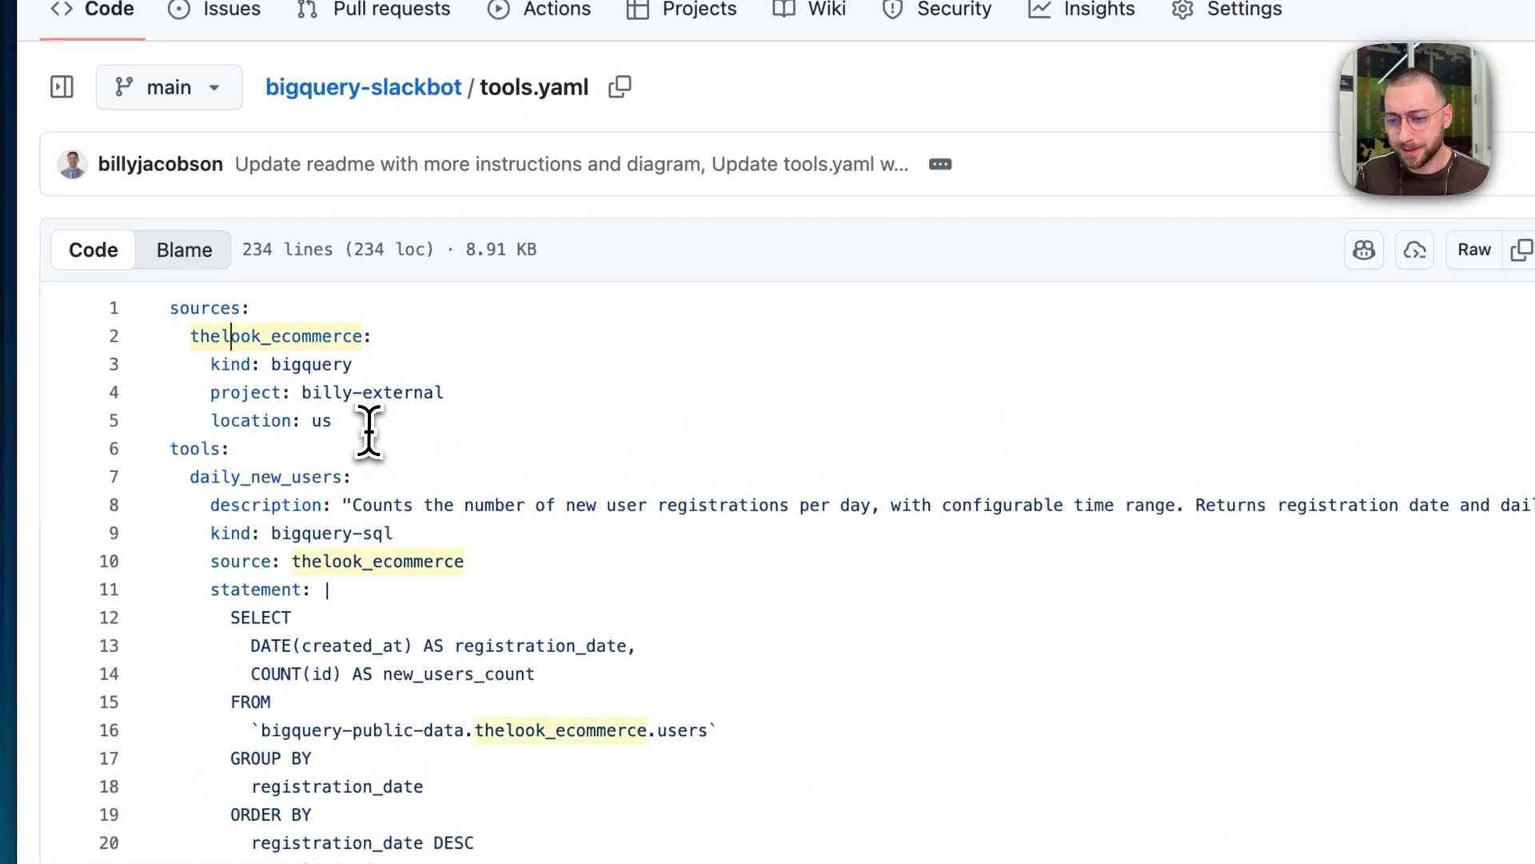
left_click(367, 426)
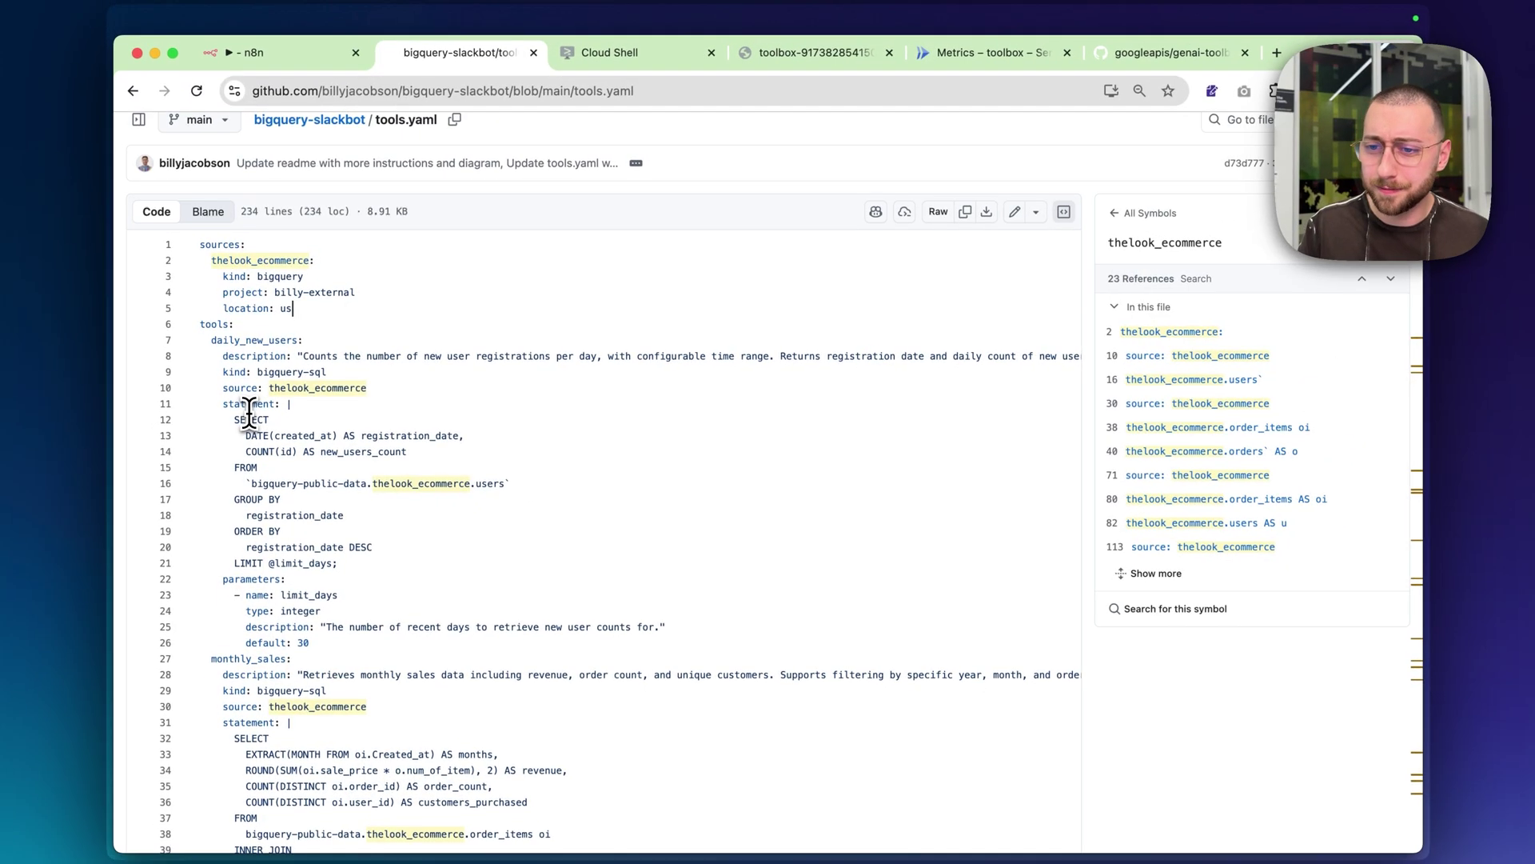
scroll(248, 413, "up", 1)
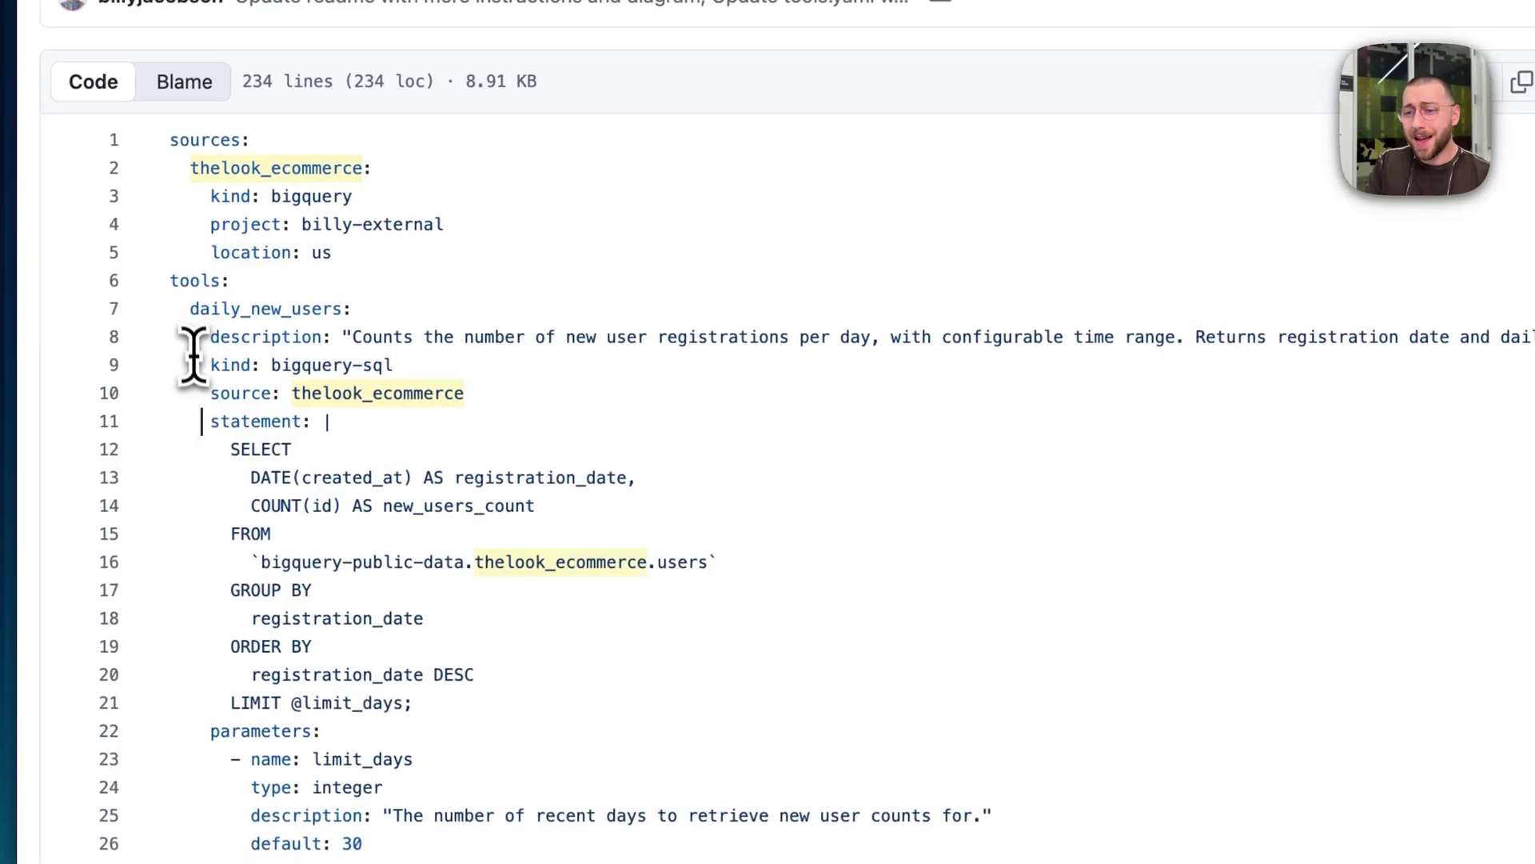
left_click(222, 433)
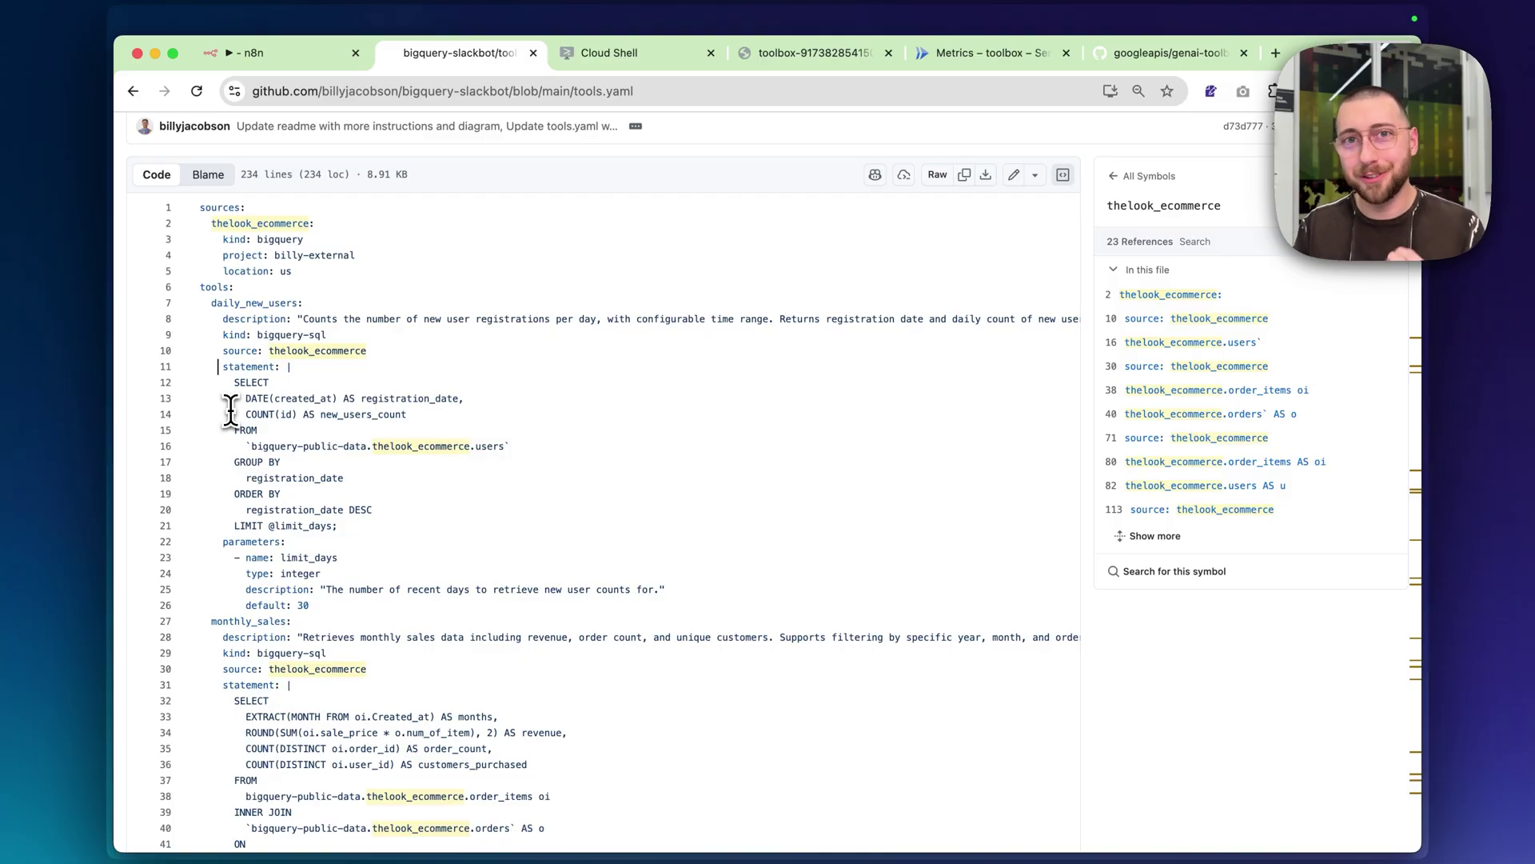
scroll(480, 403, "down", 2)
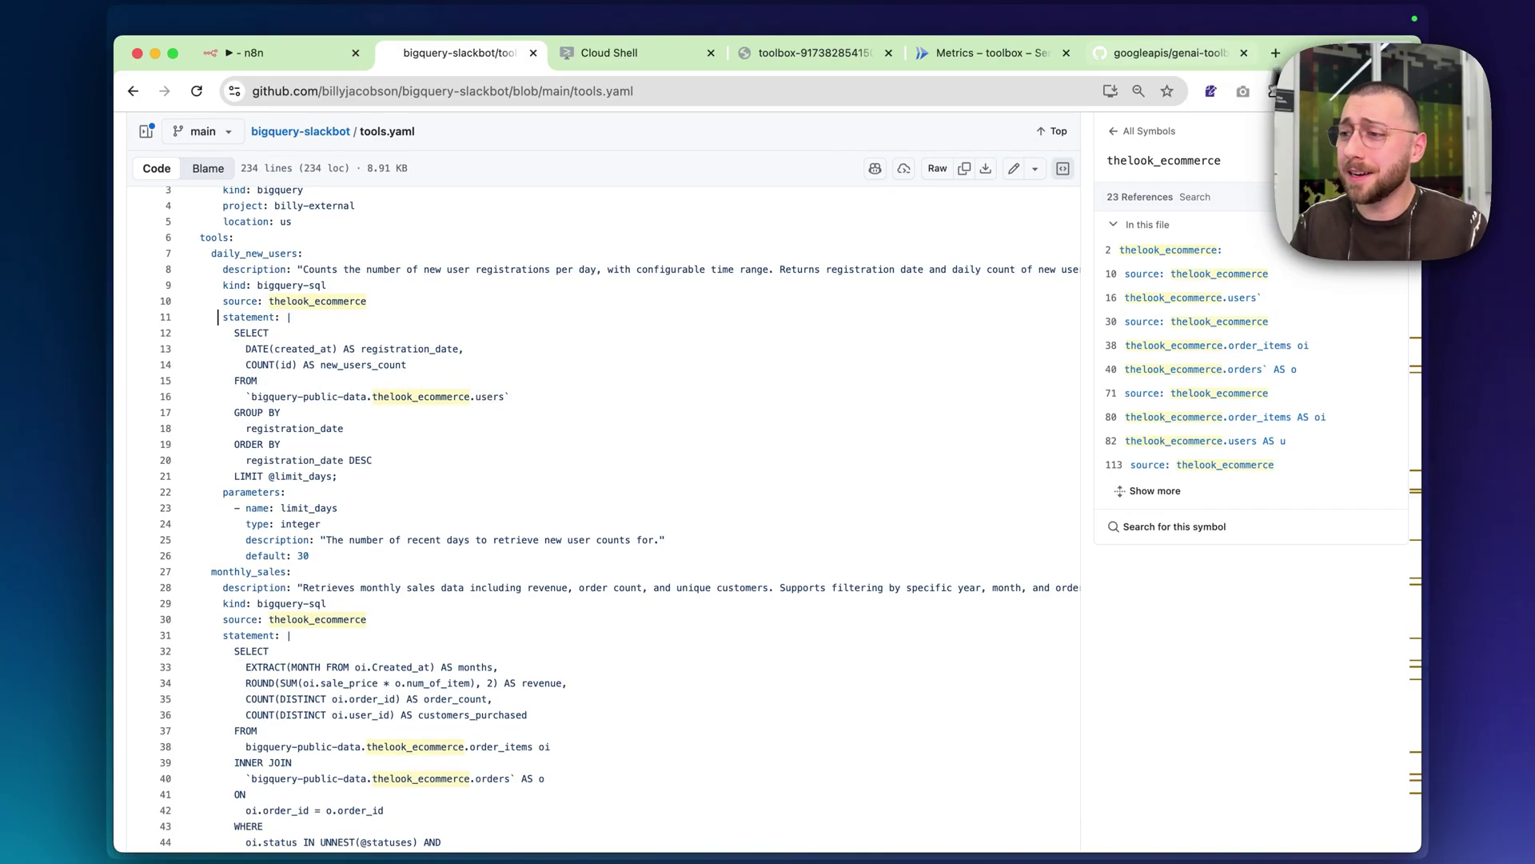
Examine the architecture diagram of databases supported by MCP Toolbox in the googleapis/genai-toolbox README
key("super+Tab")
left_click(1136, 53)
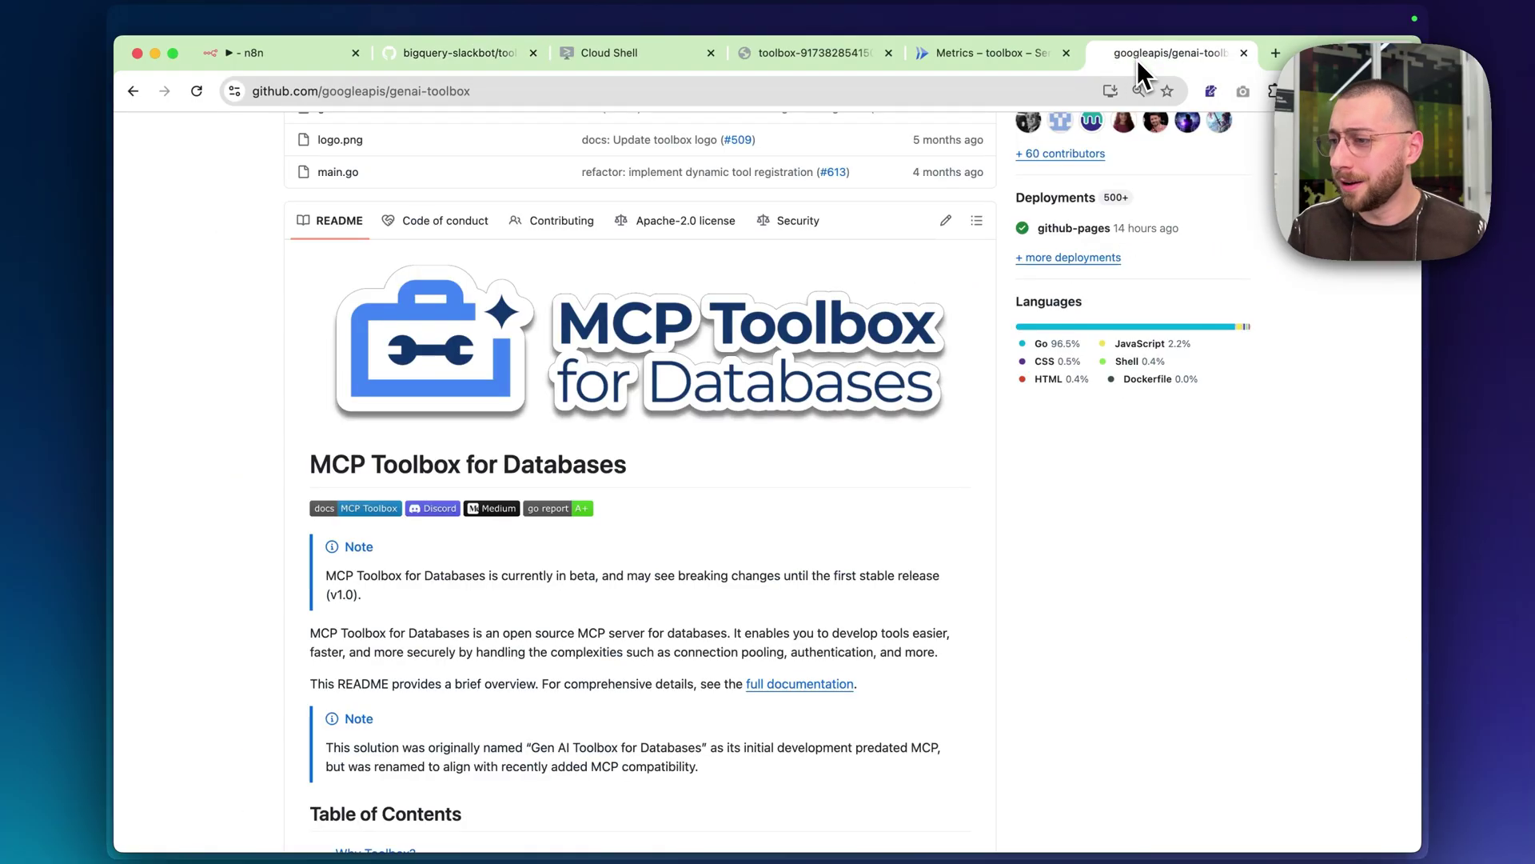
scroll(732, 448, "down", 10)
scroll(726, 435, "down", 10)
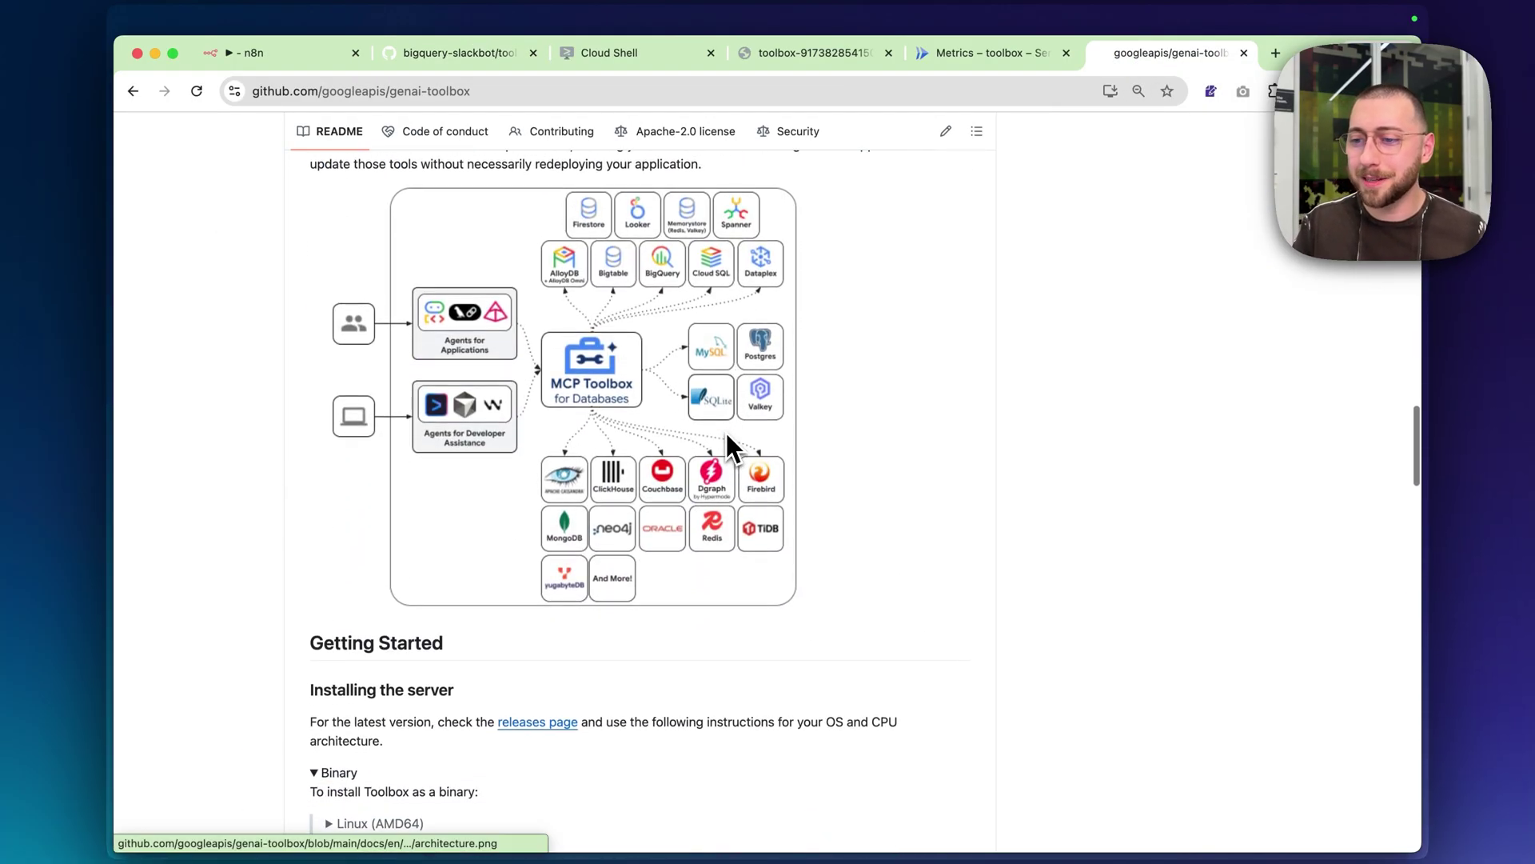
scroll(665, 356, "up", 5)
scroll(656, 350, "up", 2)
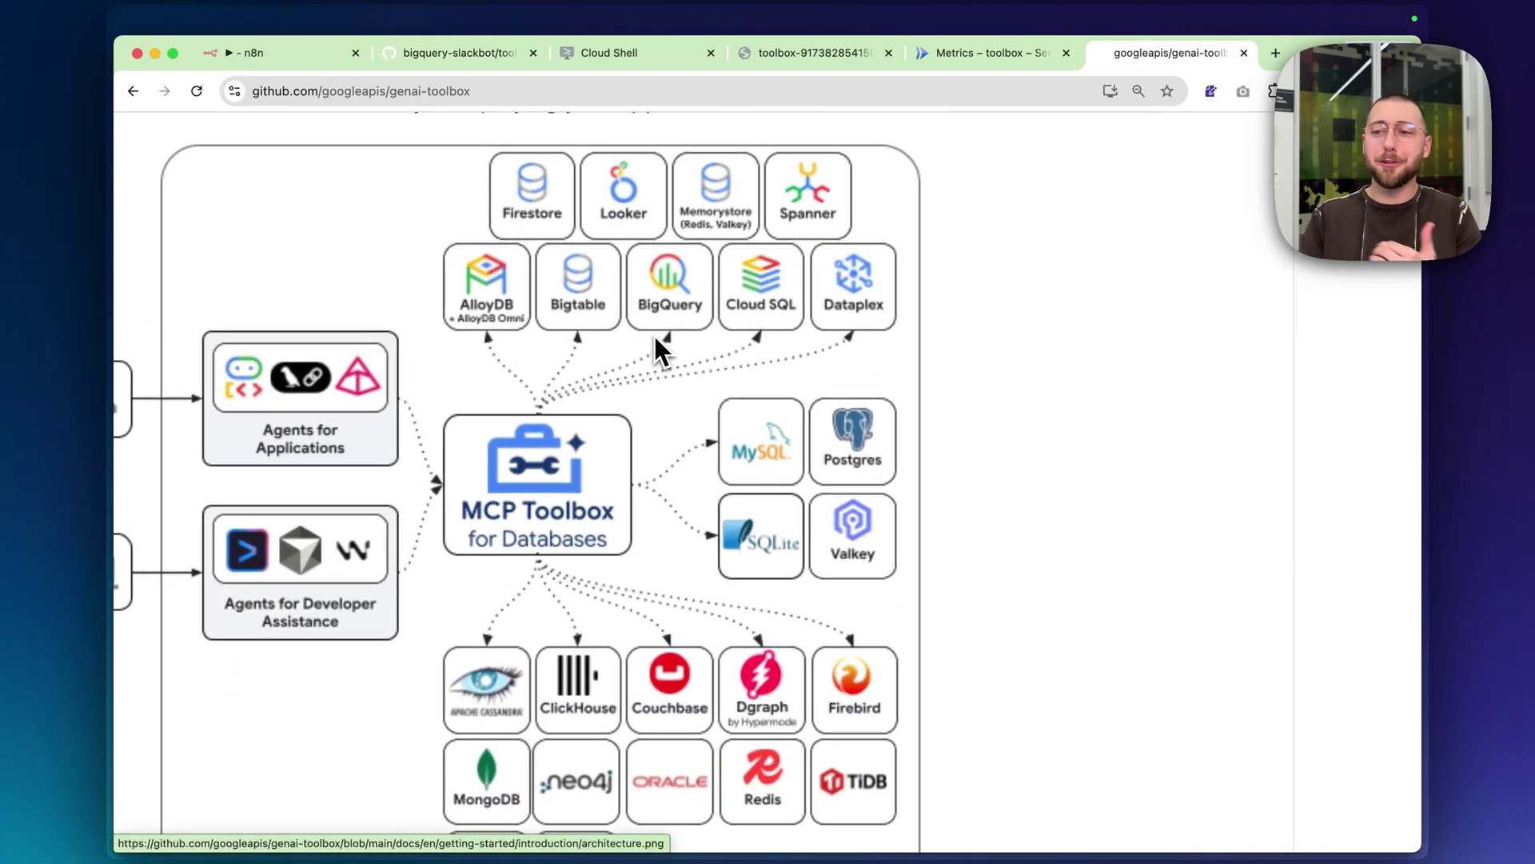
scroll(655, 350, "down", 1)
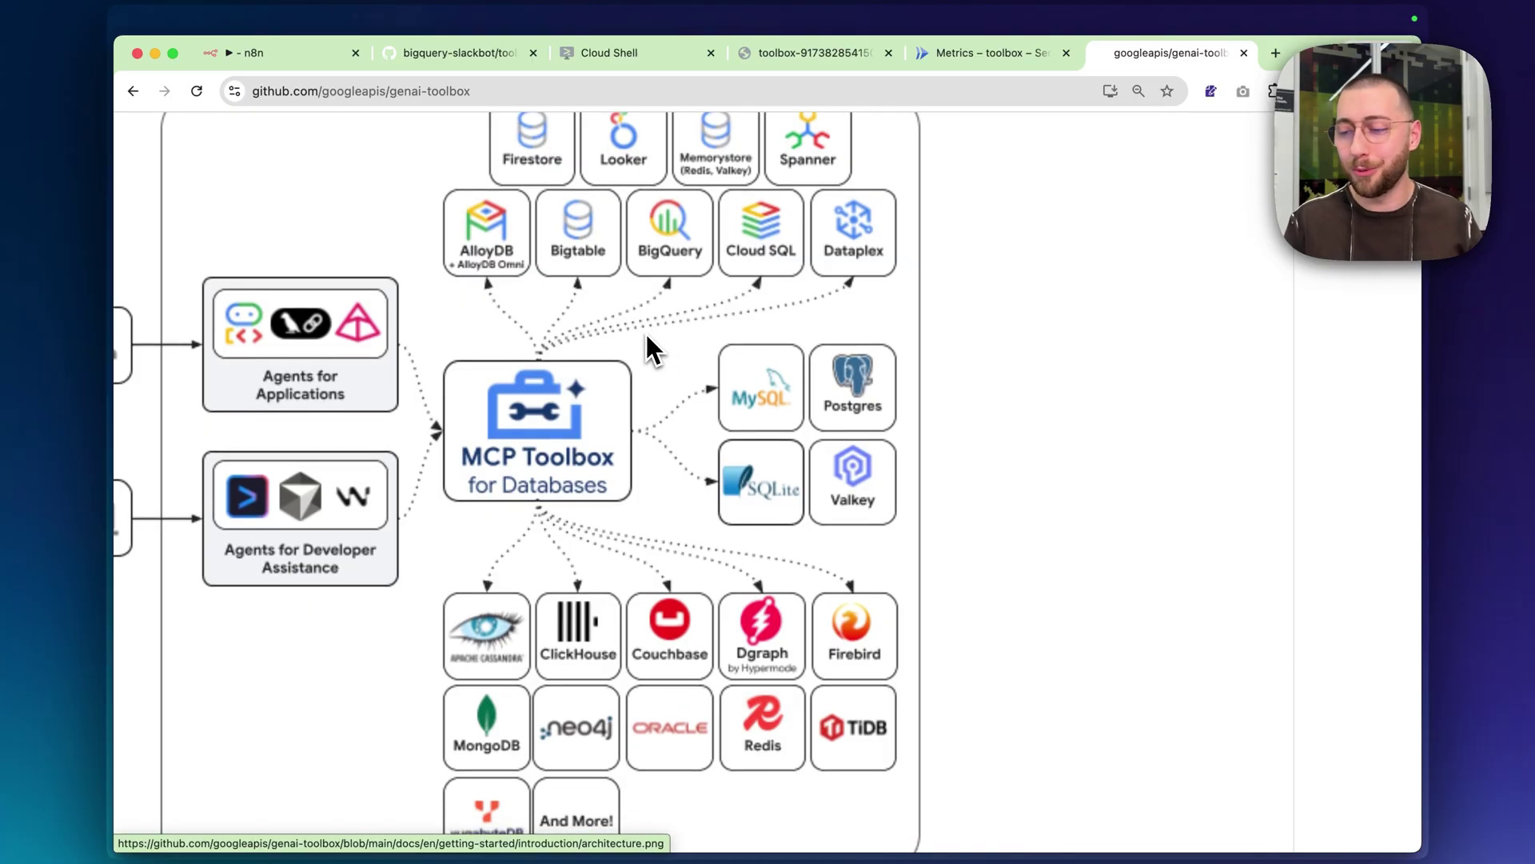
scroll(672, 352, "left", 3)
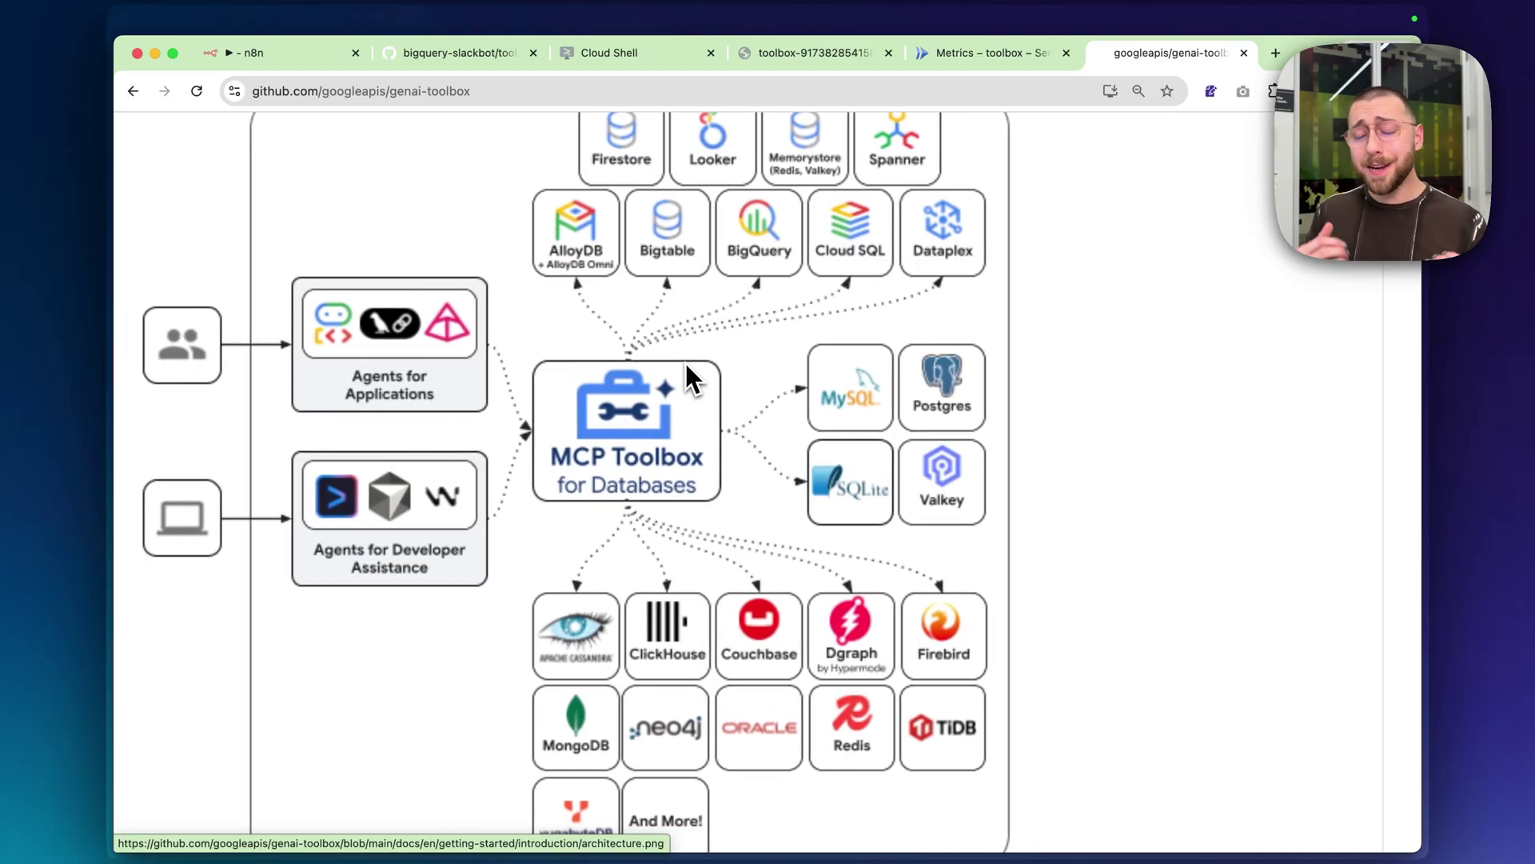
scroll(685, 376, "down", 3)
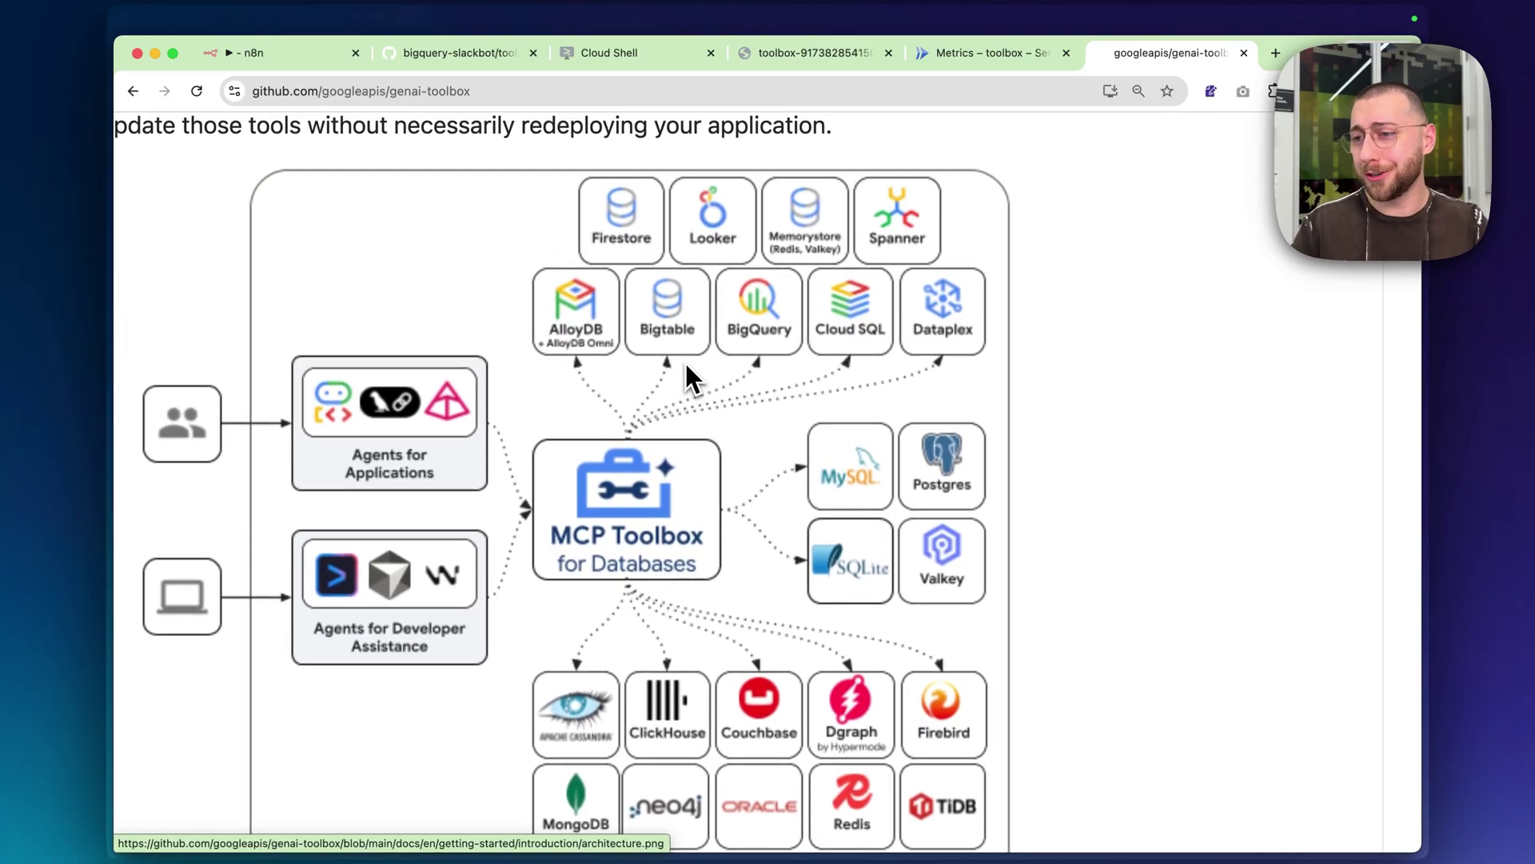
scroll(685, 376, "up", 3)
scroll(687, 375, "up", 1)
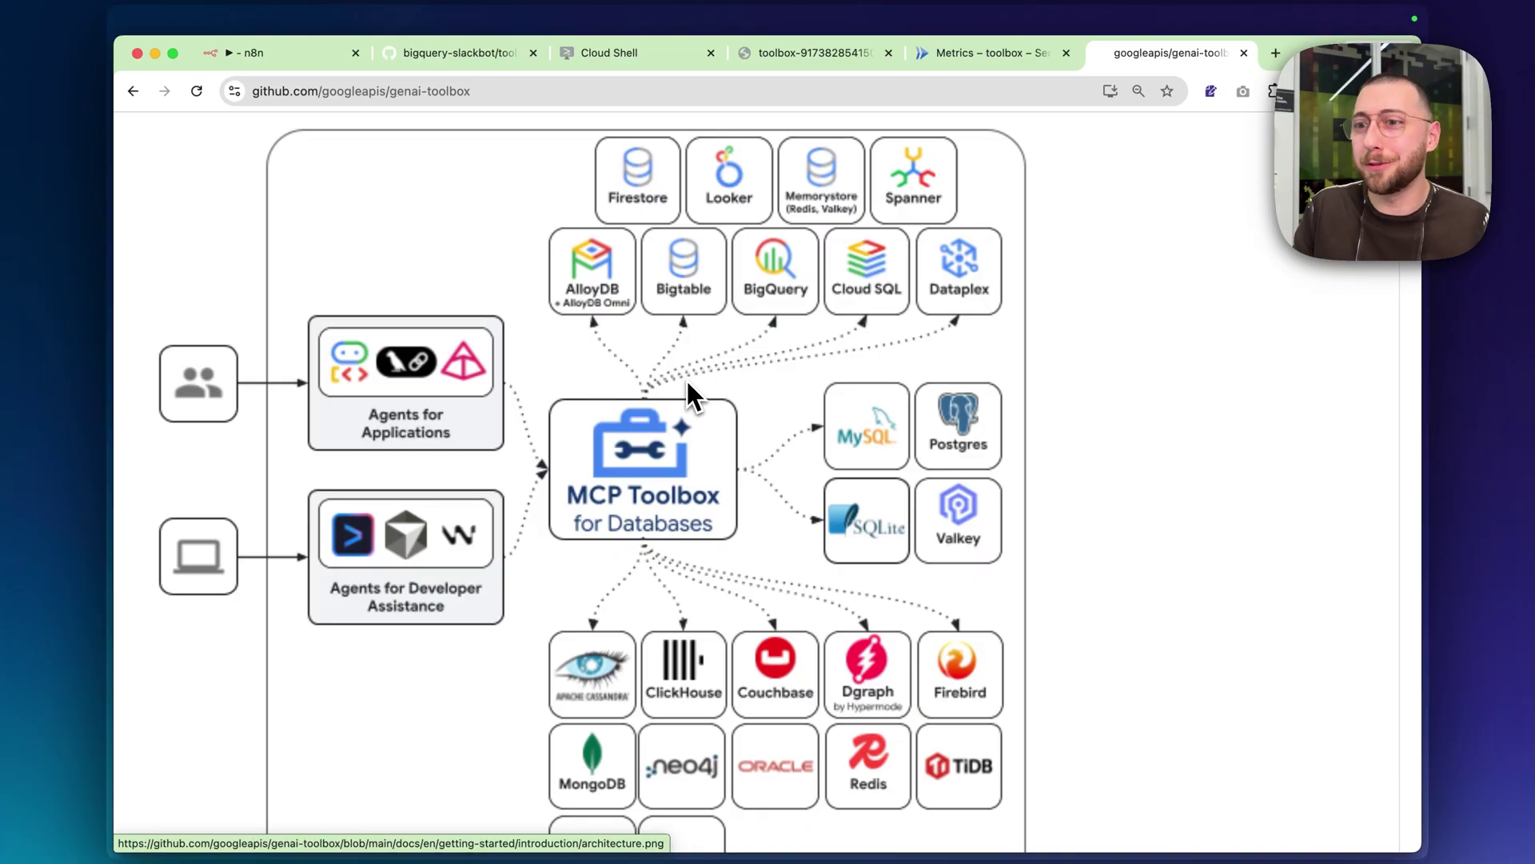
scroll(672, 376, "down", 3)
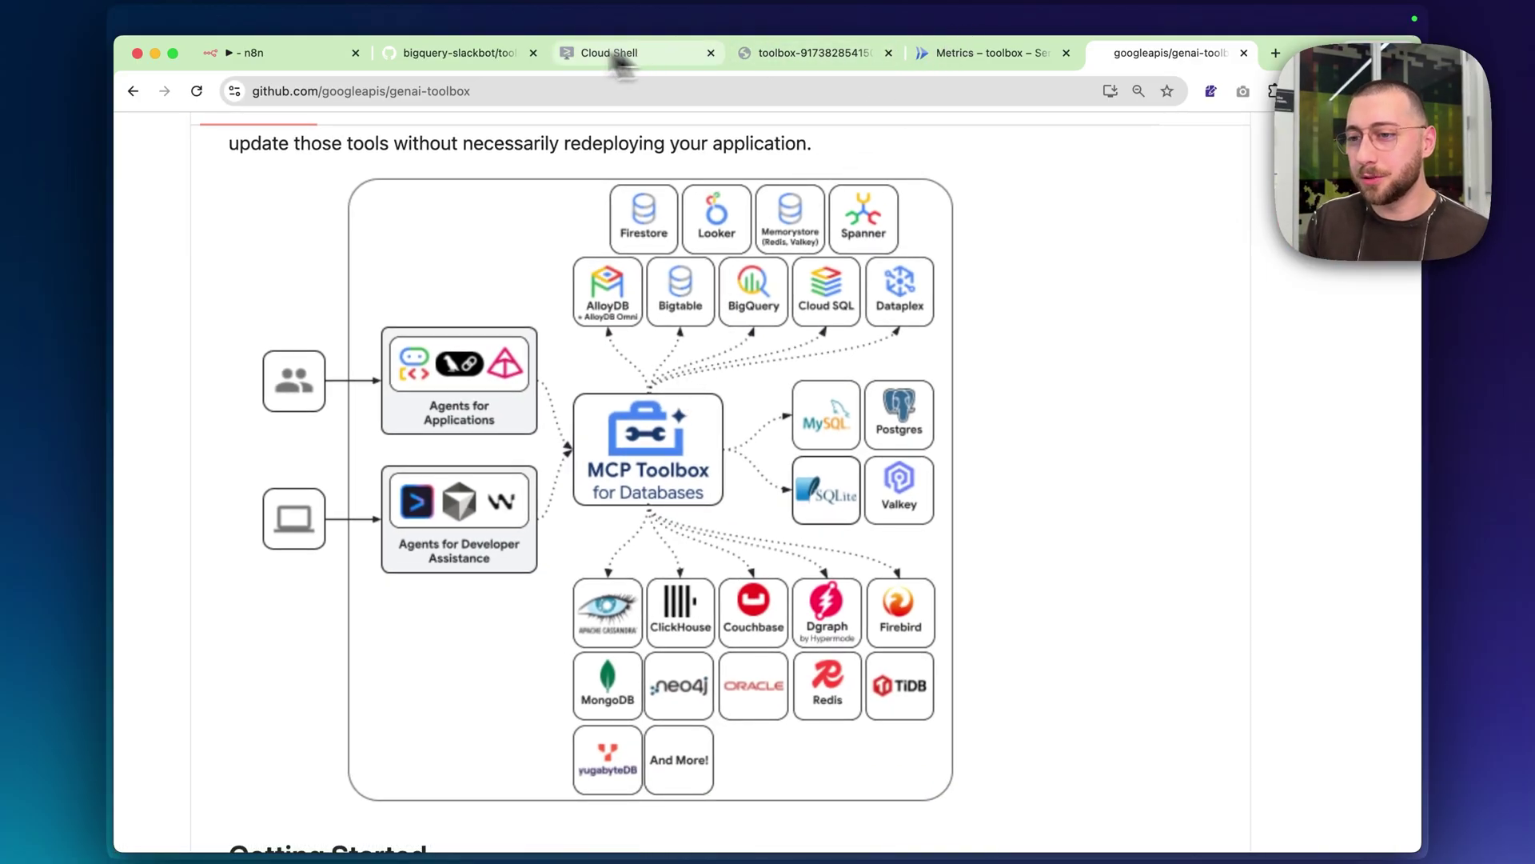
Return to the bigquery-slackbot tools.yaml and inspect the source and SQL statement of the daily_new_users tool
left_click(448, 52)
left_click(240, 342)
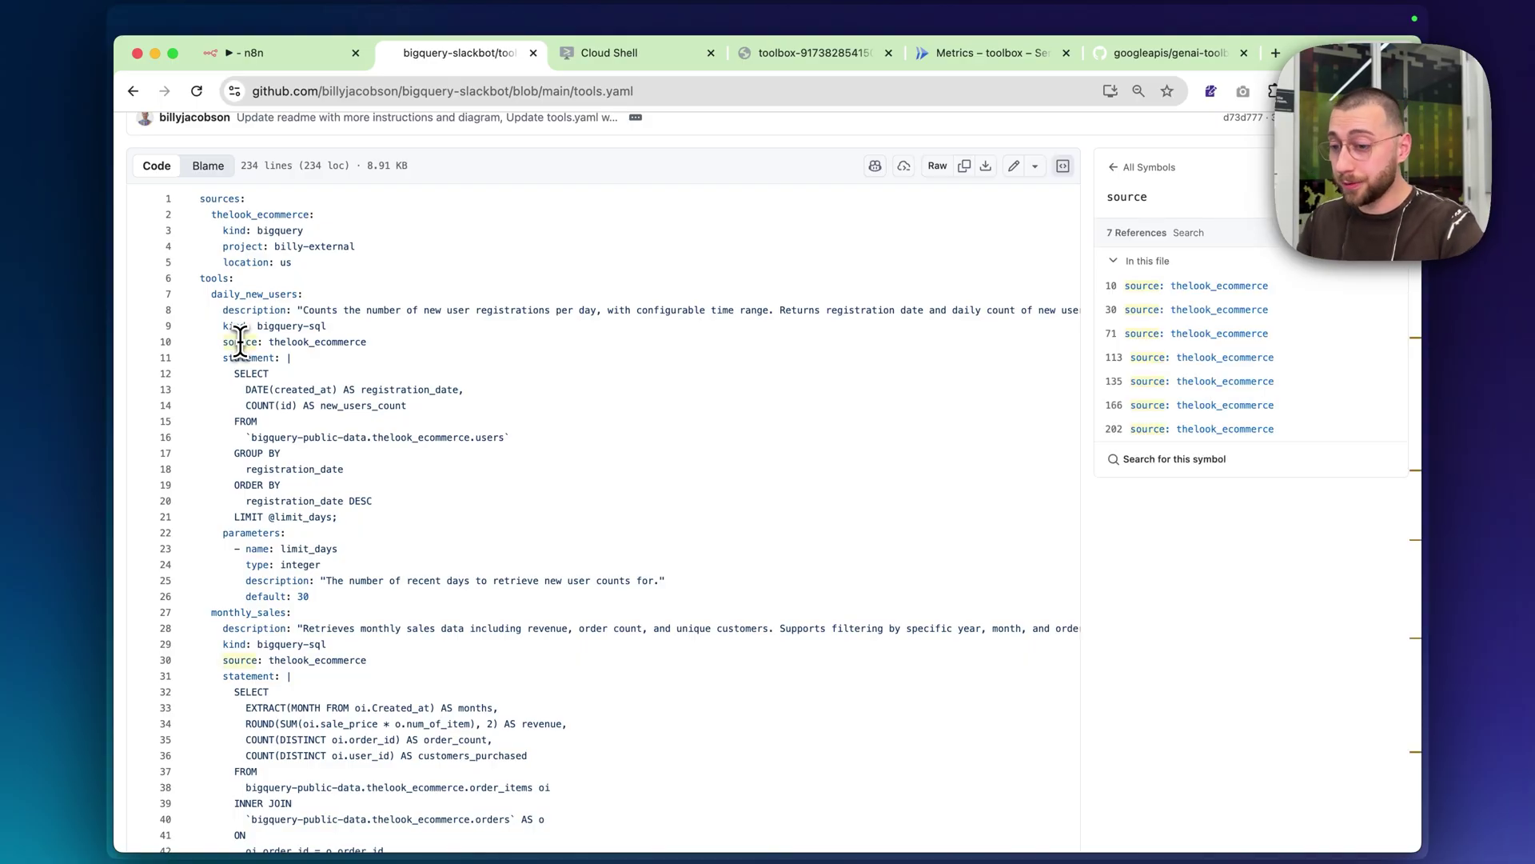
key("super+Tab")
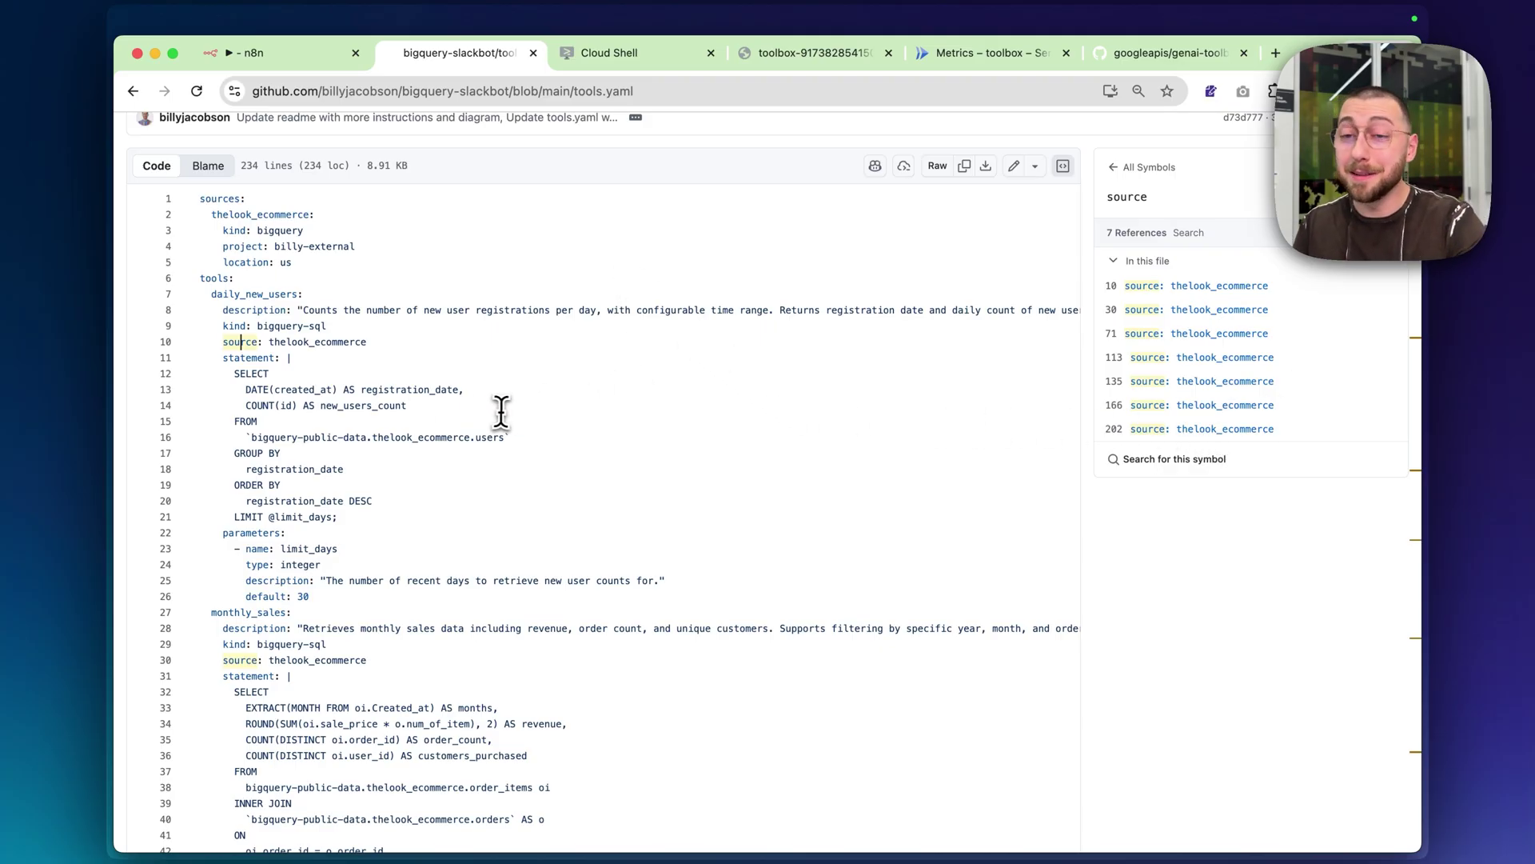
left_click(577, 386)
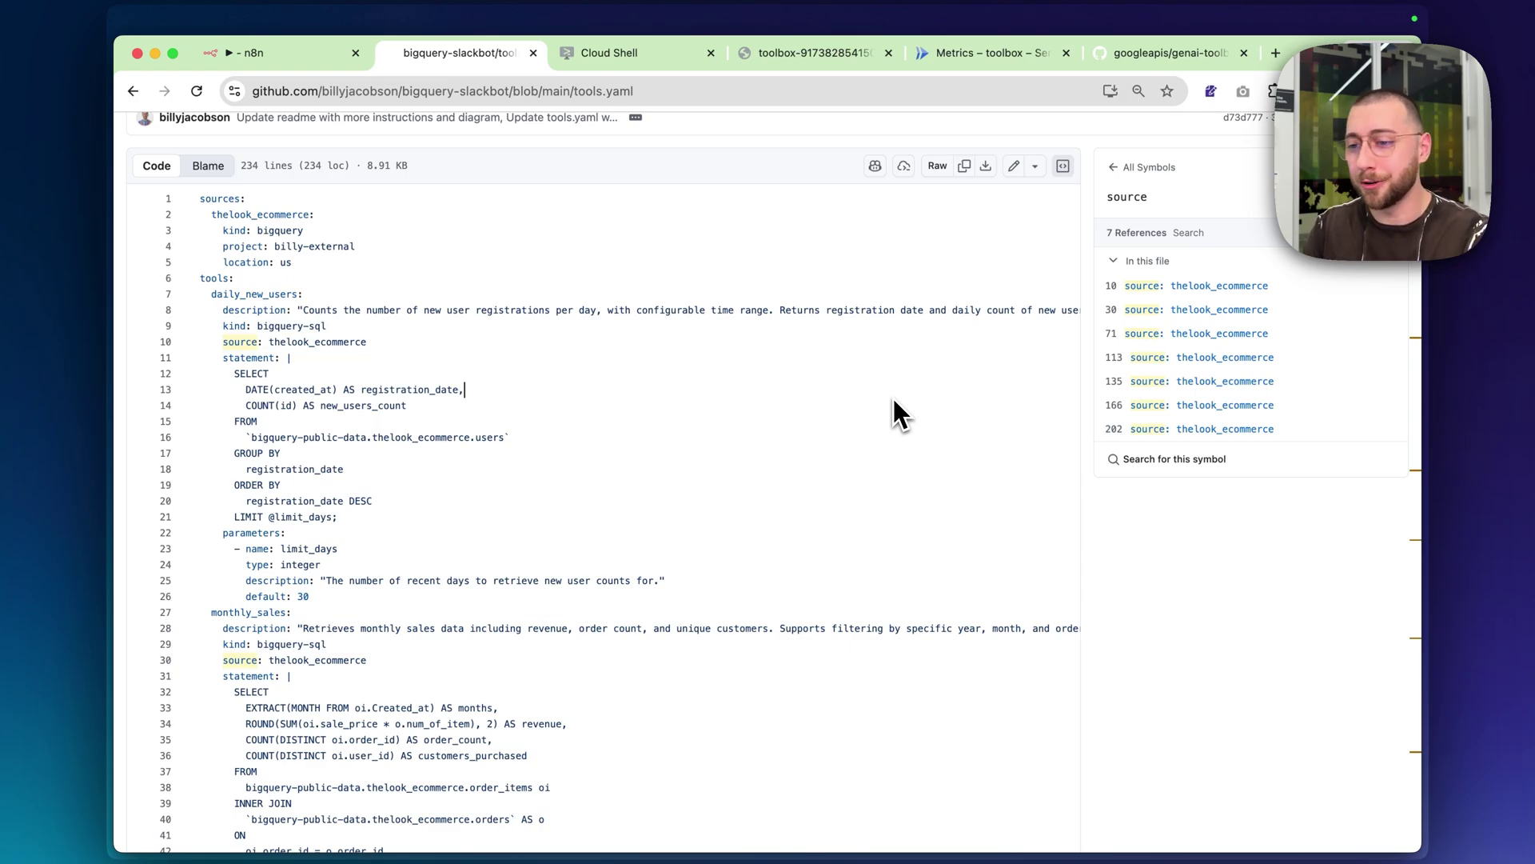
Switch to Slack's #marketing-team channel and review the chatbot's answer about the least profitable categories
key("super+Tab")
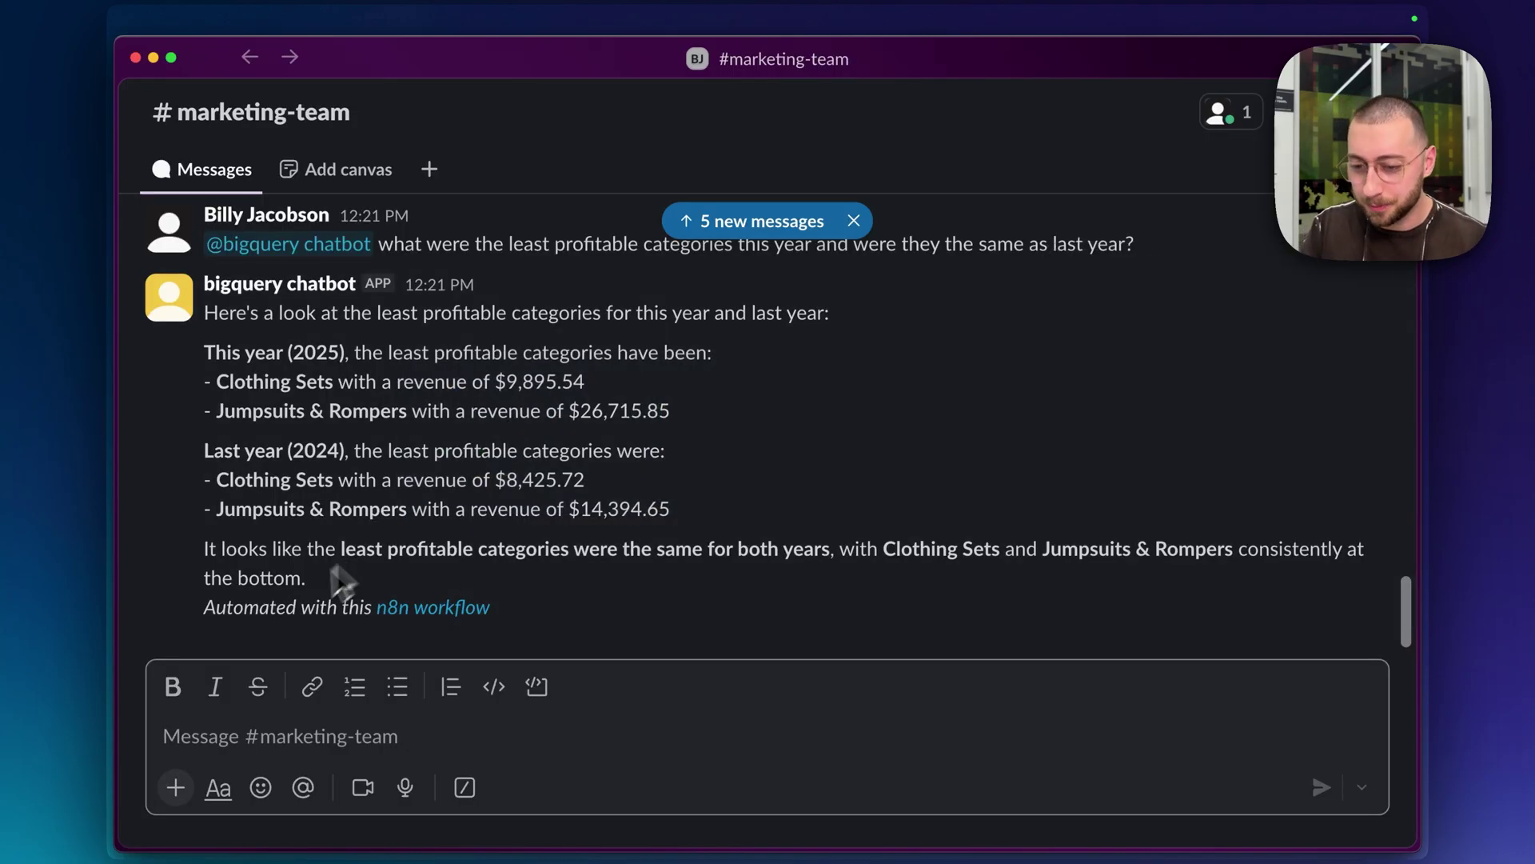
left_click(258, 731)
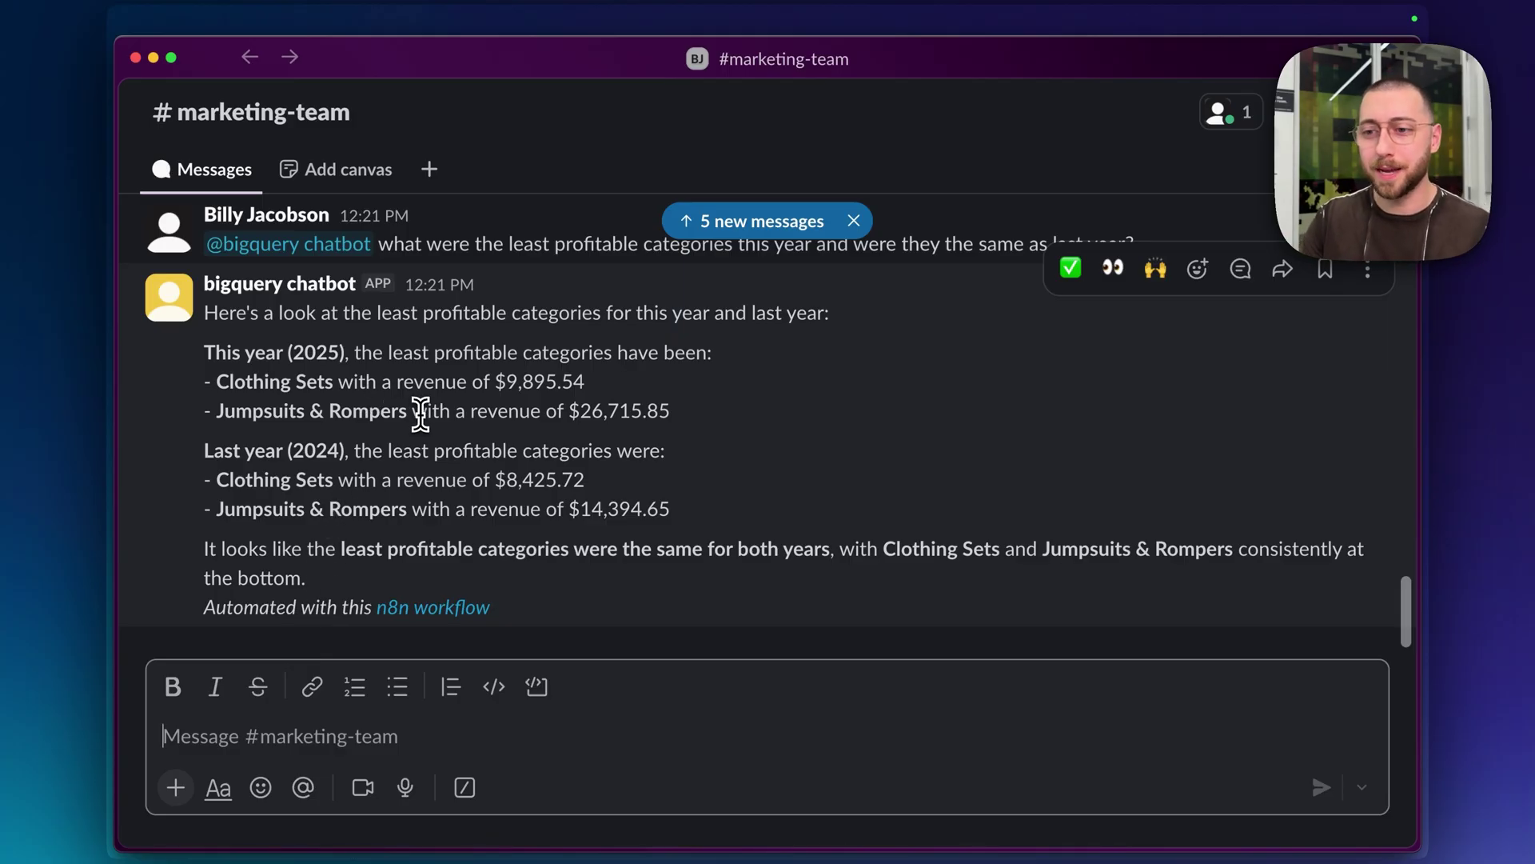
key("super+Tab")
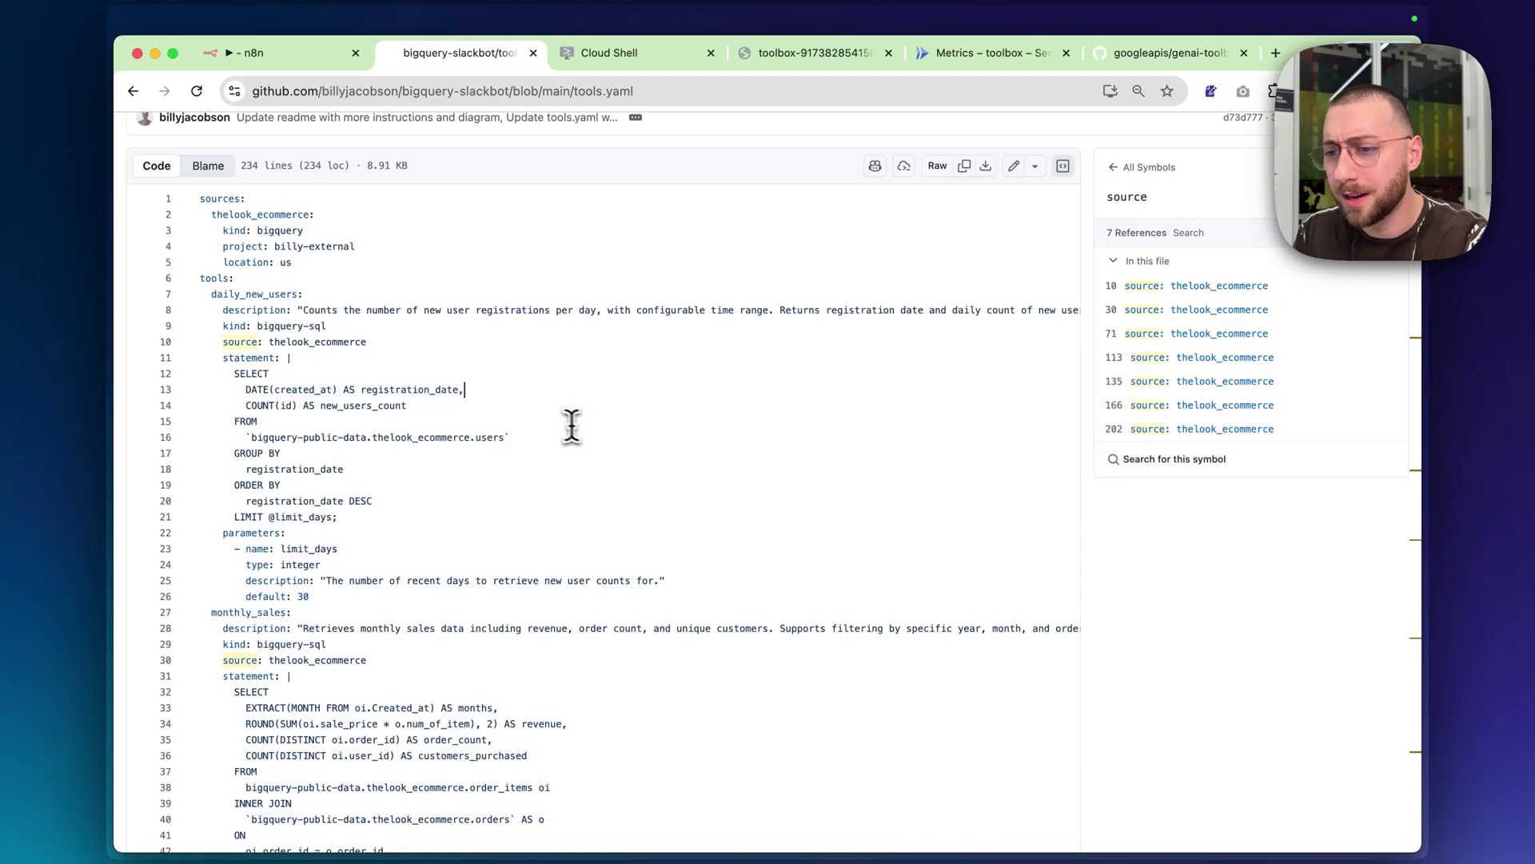
View the Slack Trigger output of the Oct 16, 12:15:19 execution of the BigQuery Slack Bot workflow in n8n
key("super+1")
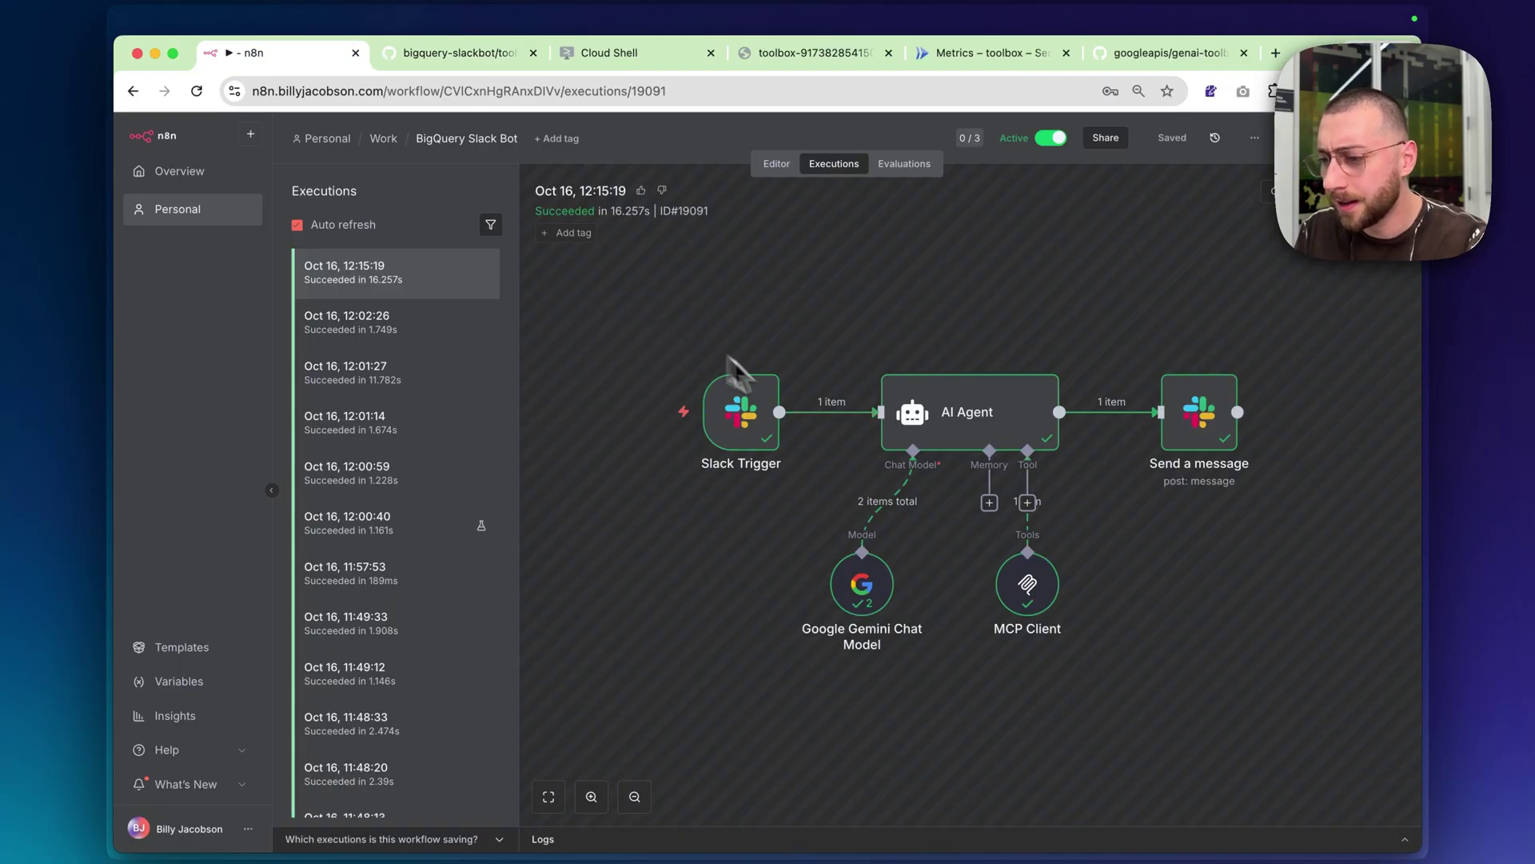
scroll(833, 424, "right", 3)
double_click(635, 448)
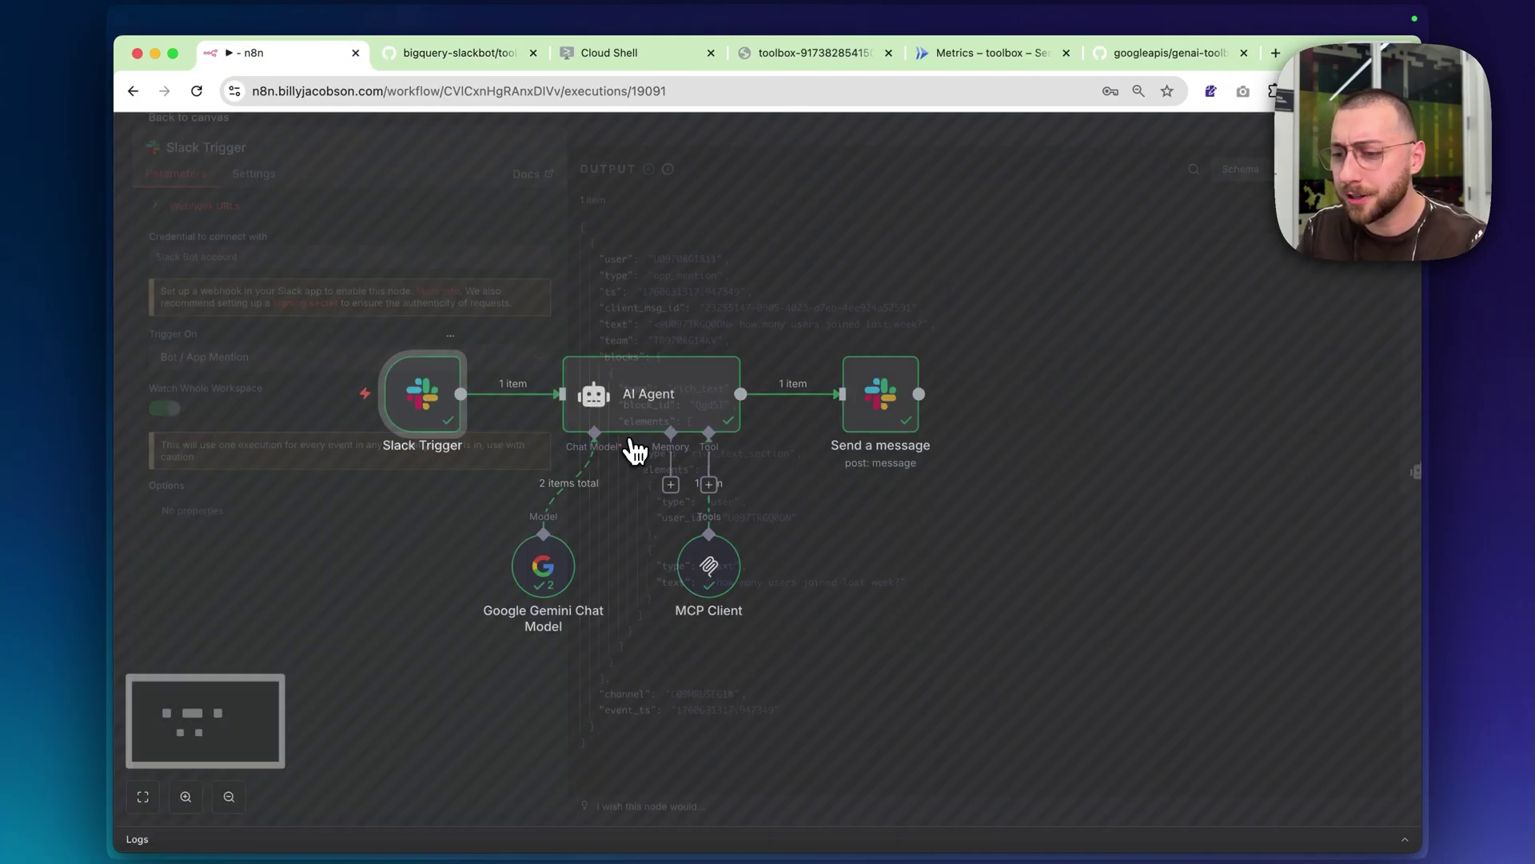
key("Escape")
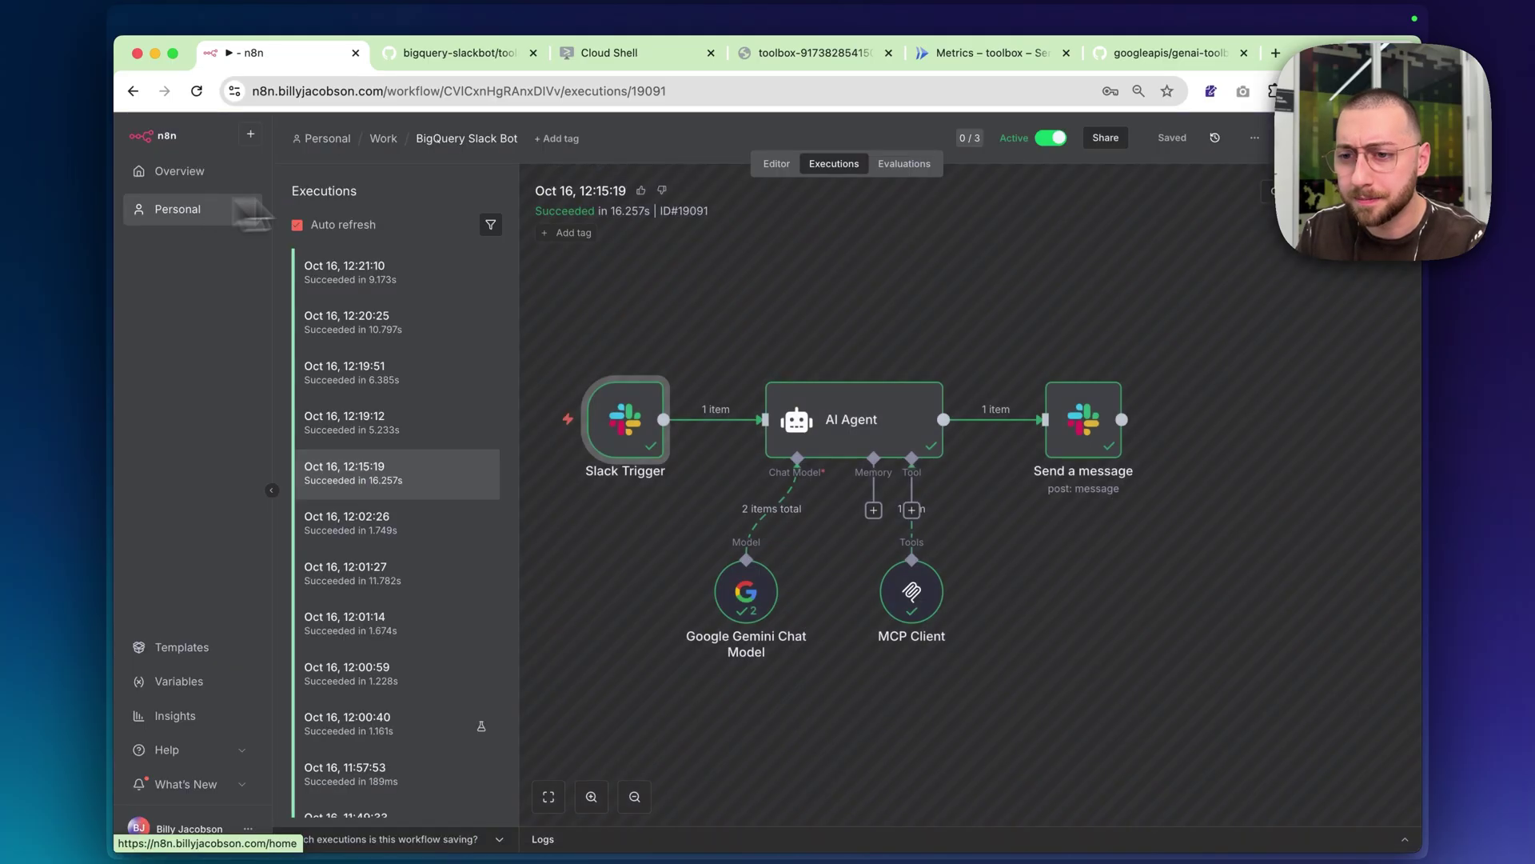
Open the workflow in the editor and inspect the Slack Trigger node's Bot / App Mention settings and pinned output
left_click(788, 164)
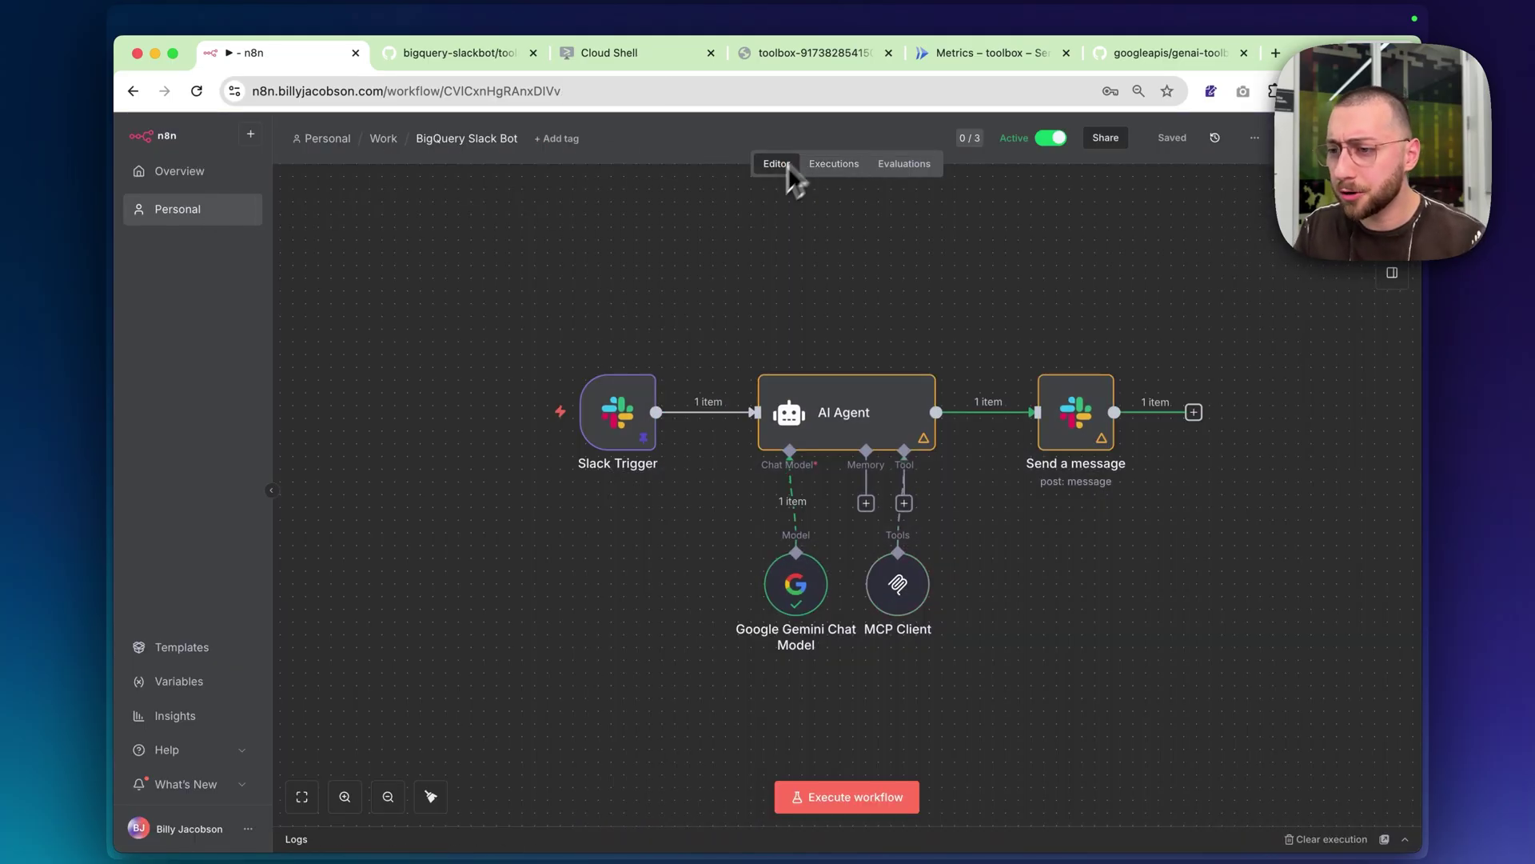
double_click(624, 416)
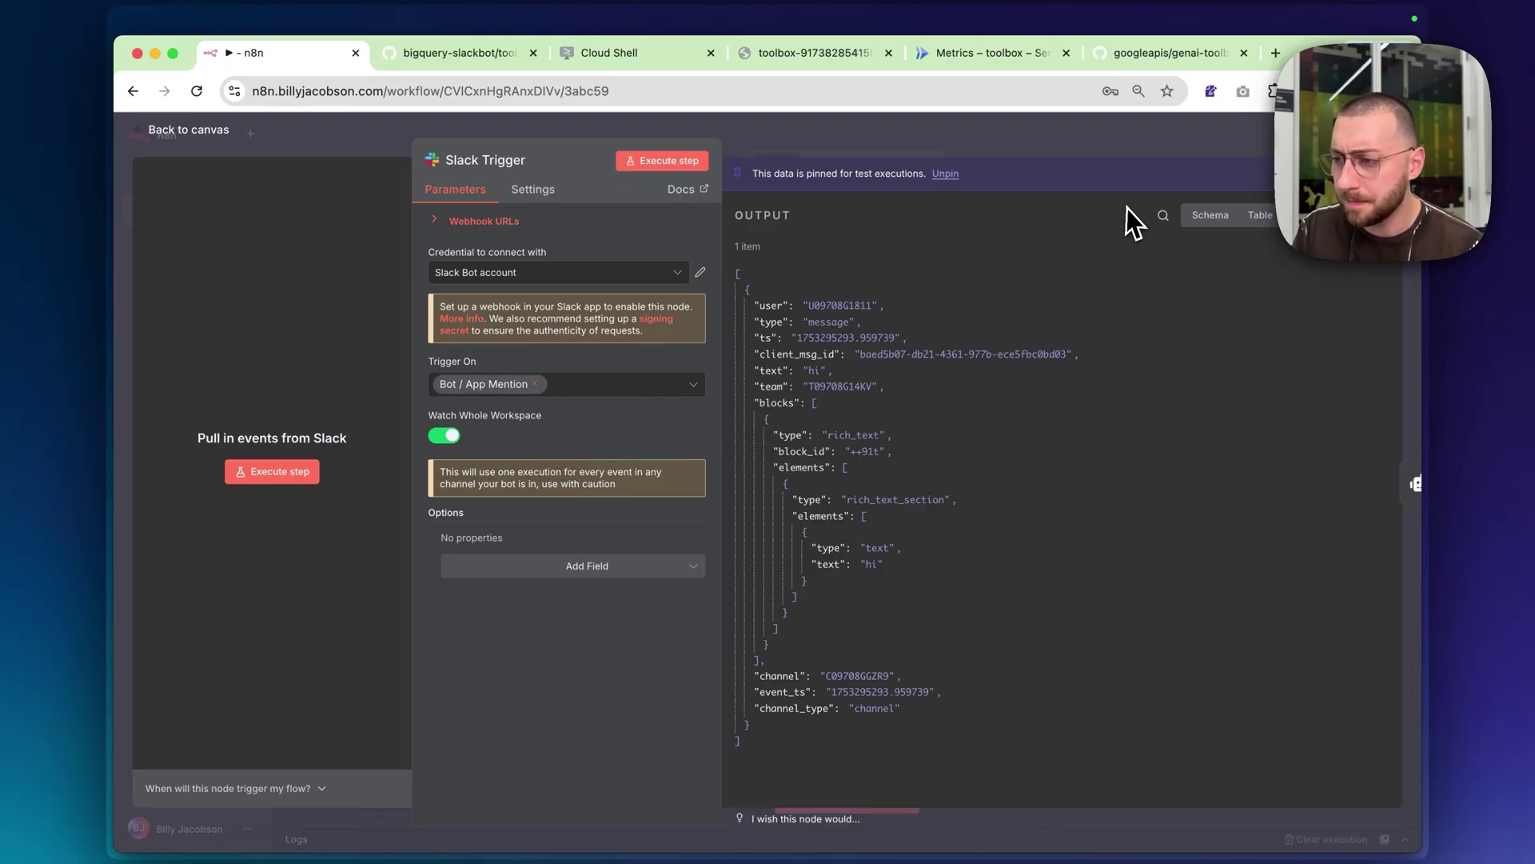
left_click_drag(845, 393, 902, 406)
left_click(901, 405)
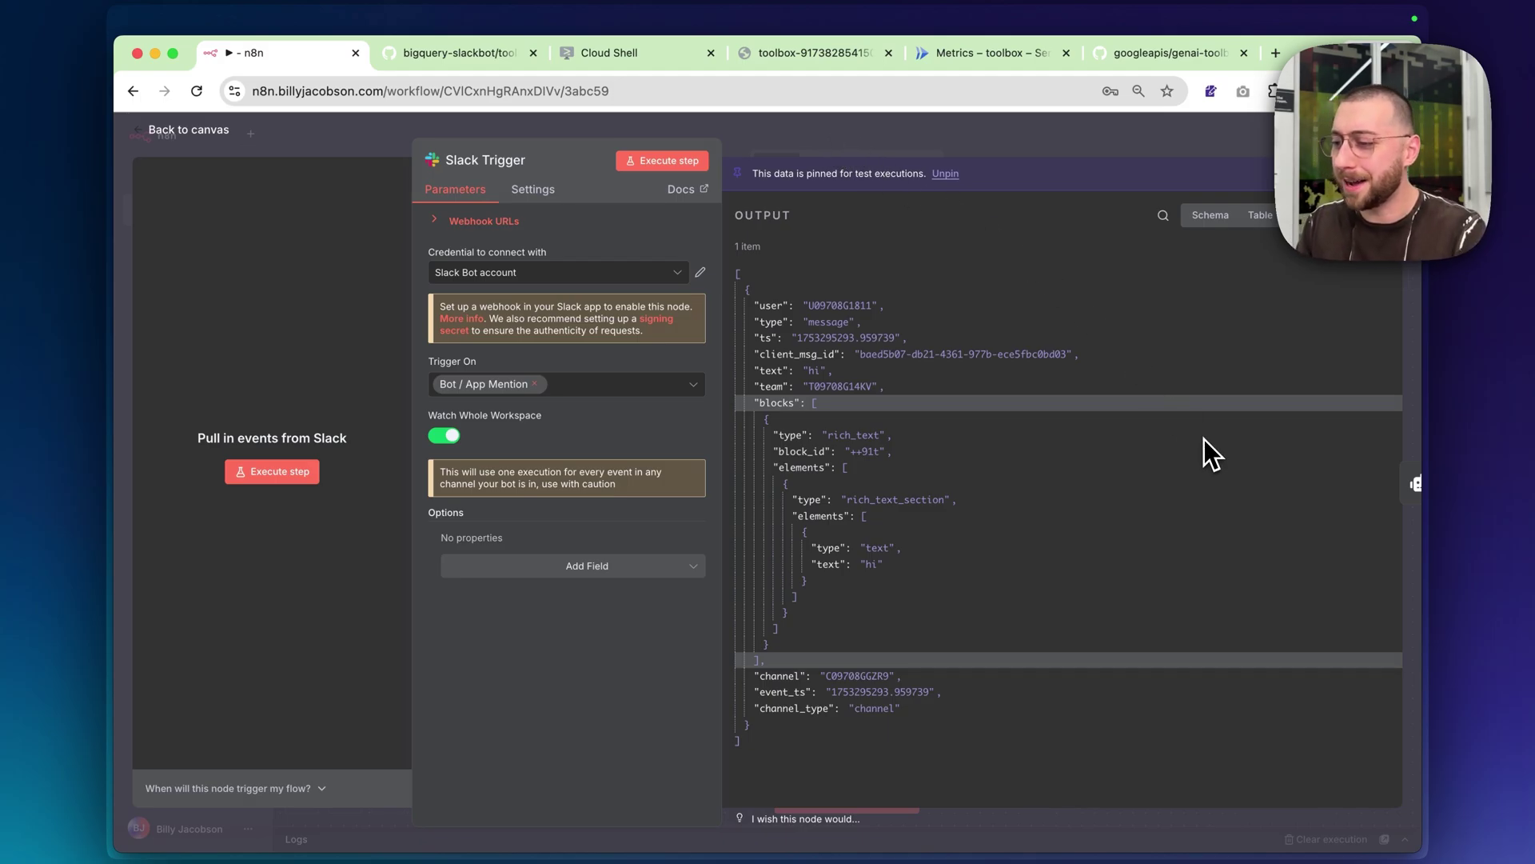
Go to the bigquery-slackbot repository's main page and examine the README's introduction, prerequisites and workflow architecture
key("ctrl+Tab")
left_click(299, 221)
scroll(331, 352, "down", 4)
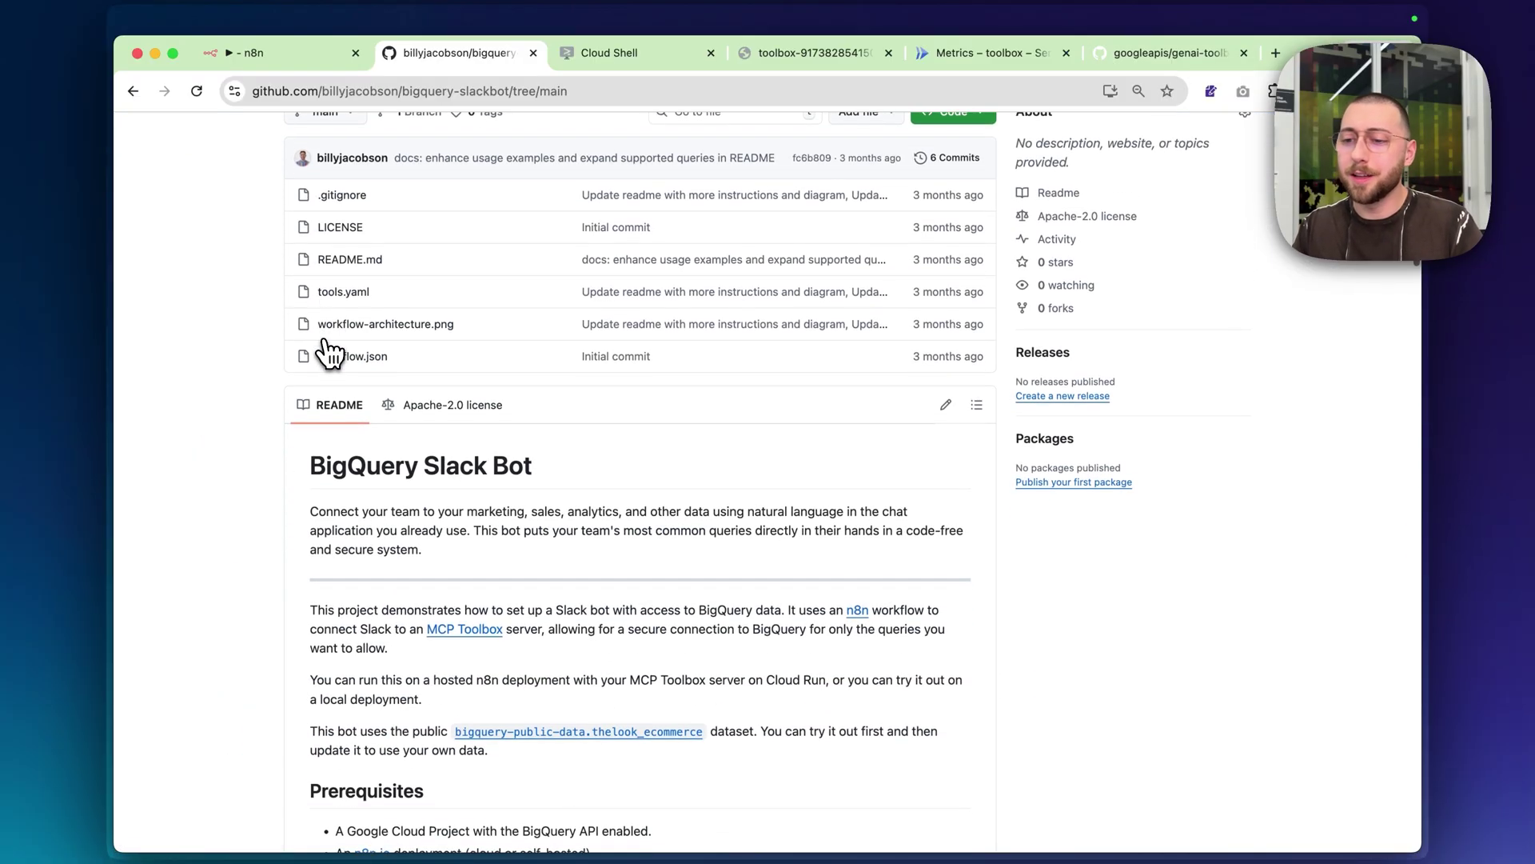
scroll(247, 431, "up", 1)
scroll(247, 432, "down", 5)
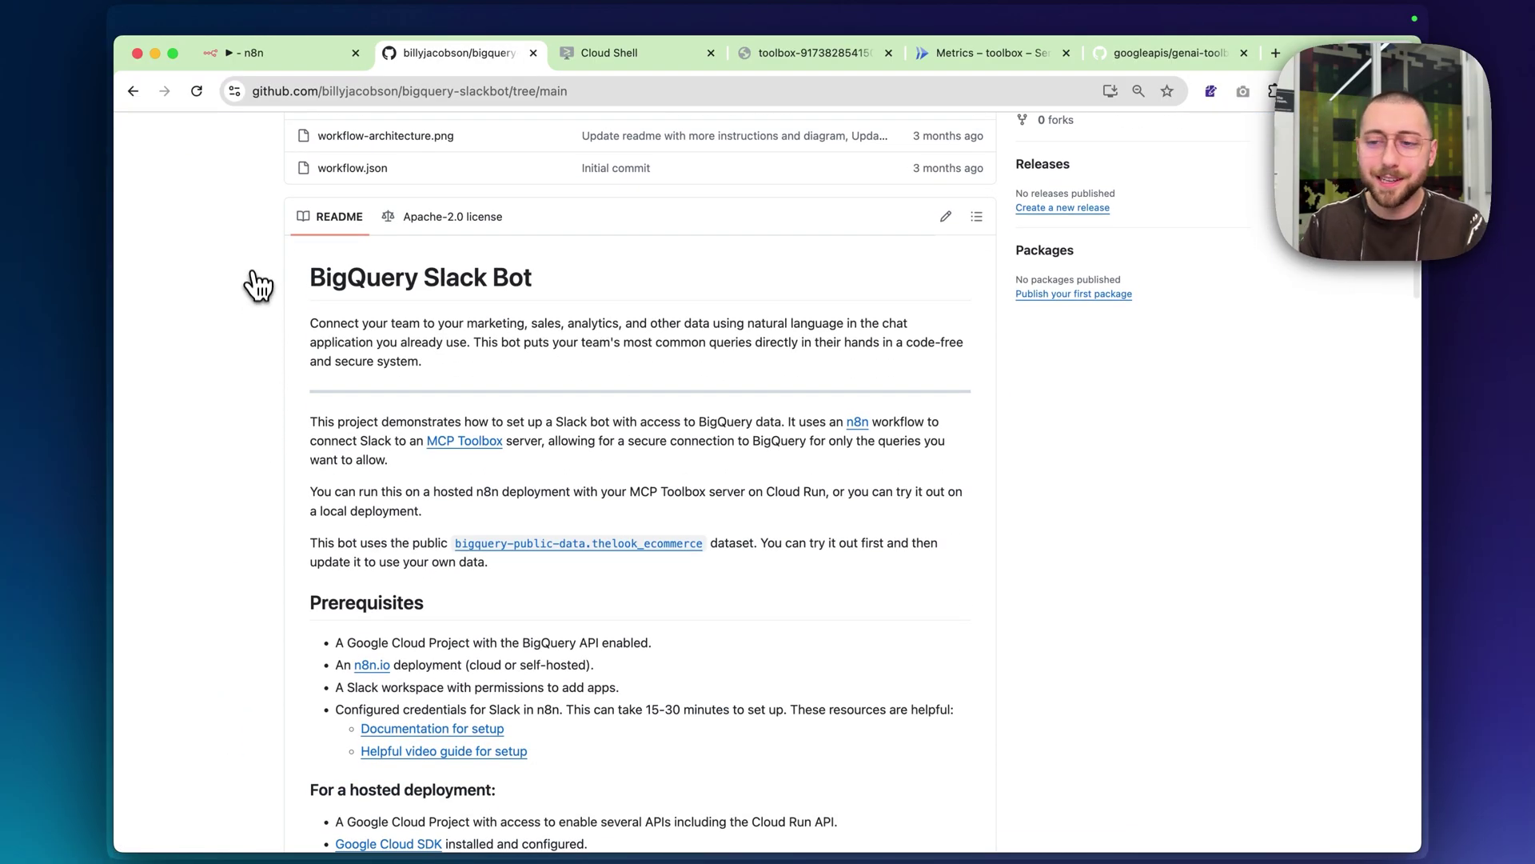
scroll(261, 302, "up", 3)
scroll(280, 447, "down", 5)
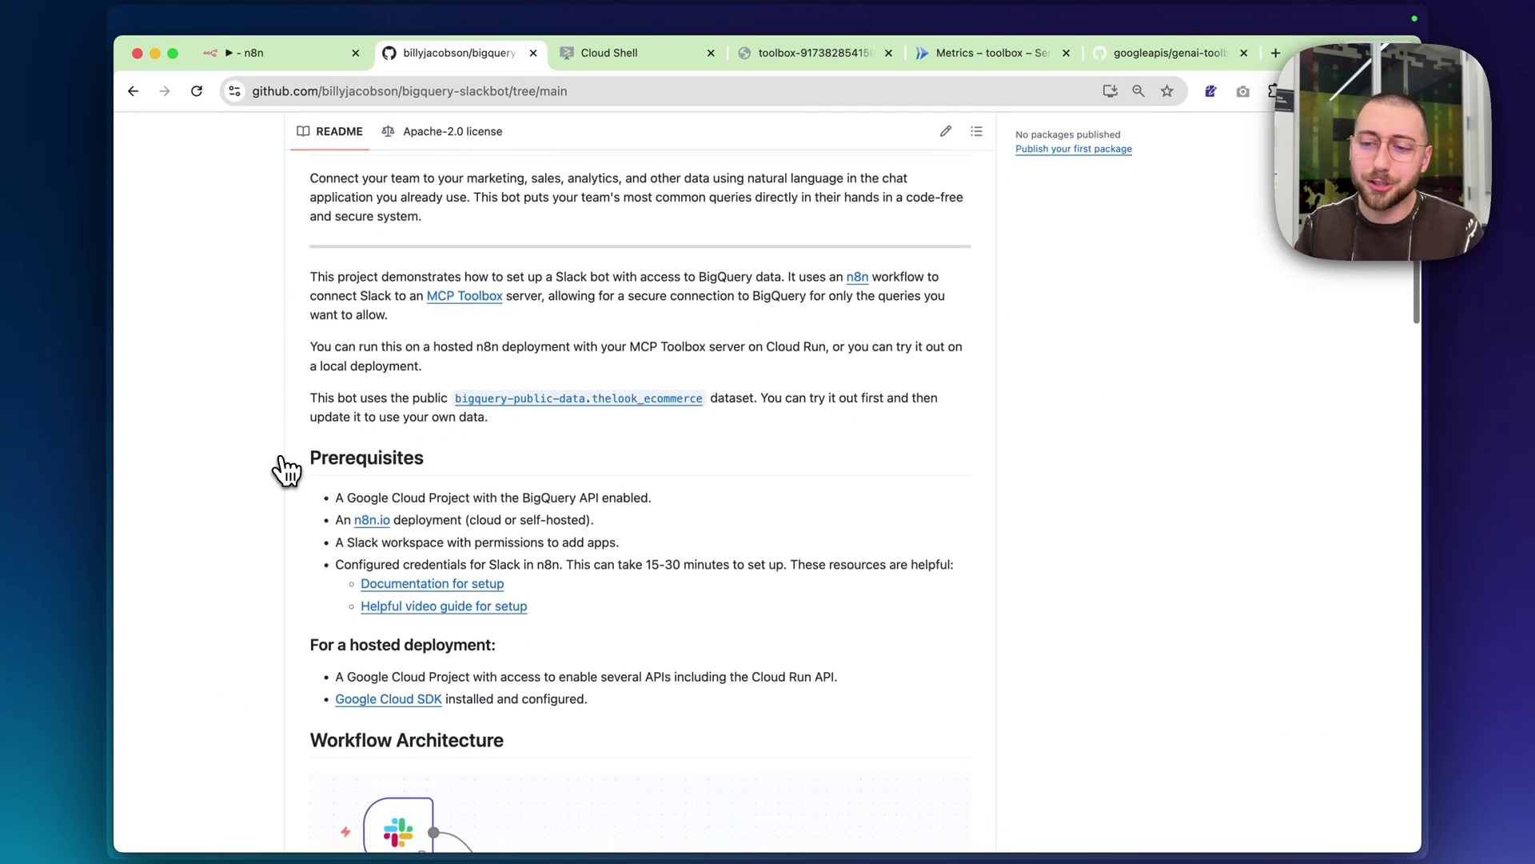
scroll(280, 472, "down", 5)
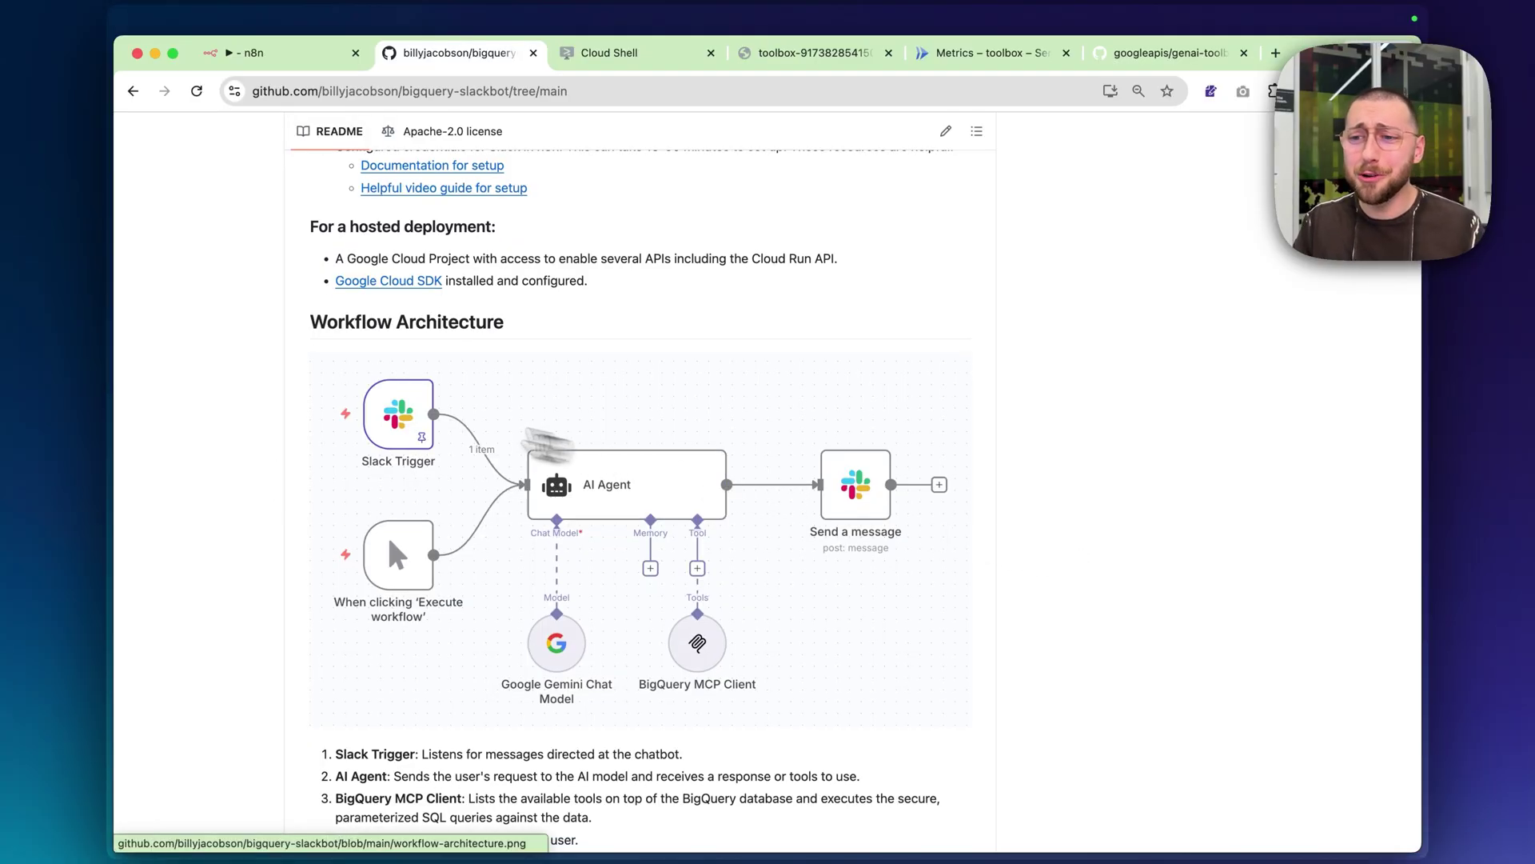